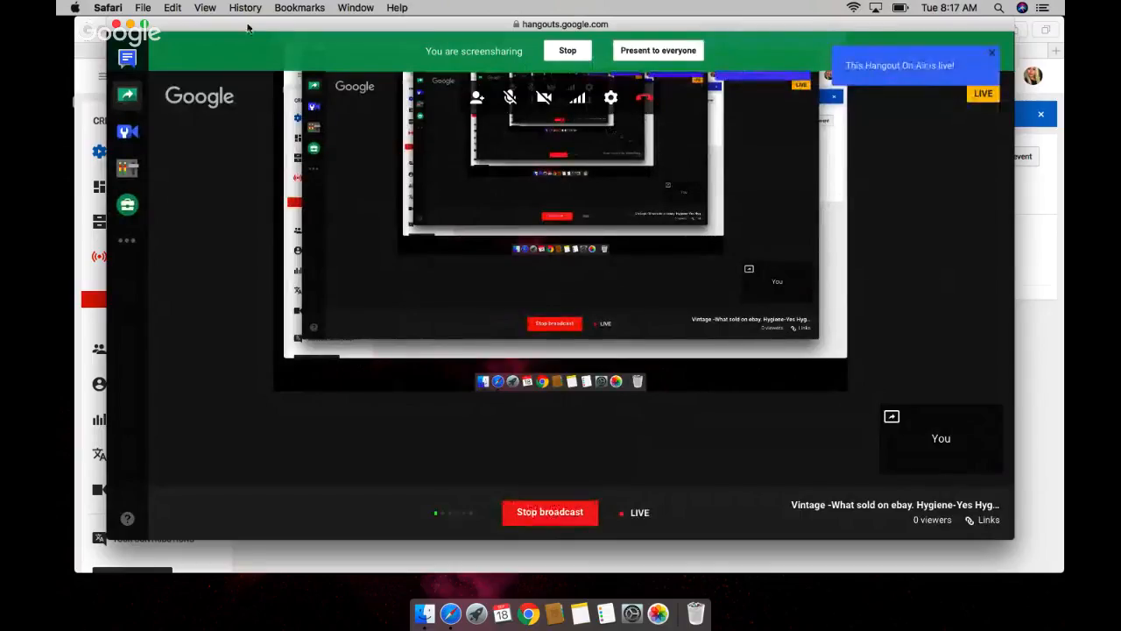
Step: Switch to the Safari window behind the broadcast and clear a half-typed address
{"action": "left_click", "coordinate": [133, 26]}
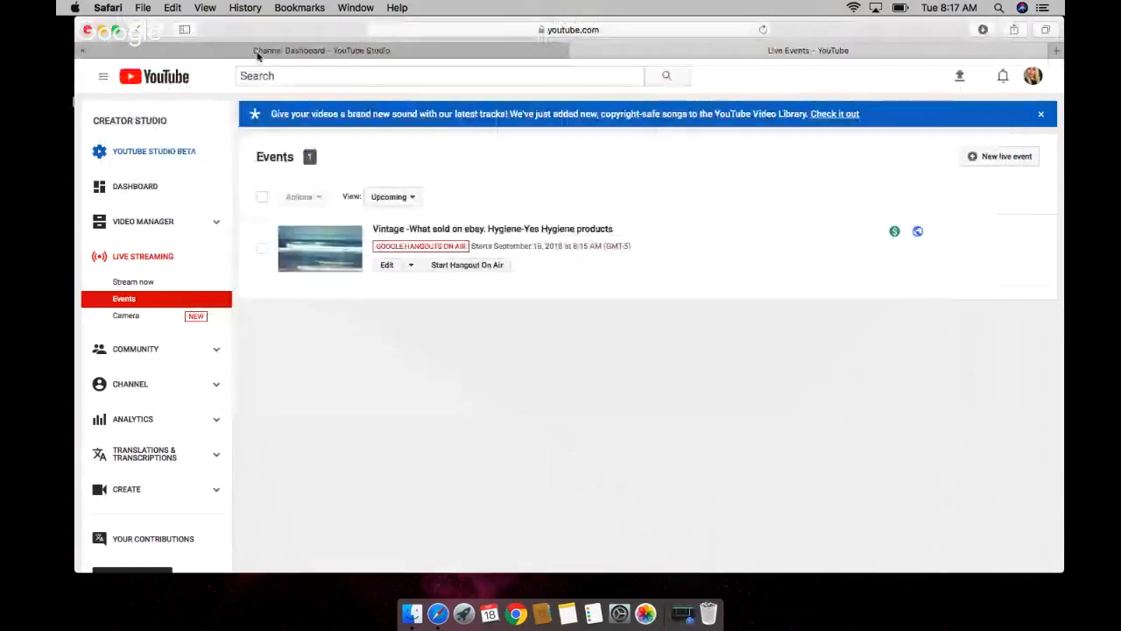
{"action": "left_click", "coordinate": [377, 30]}
{"action": "type", "text": "you"}
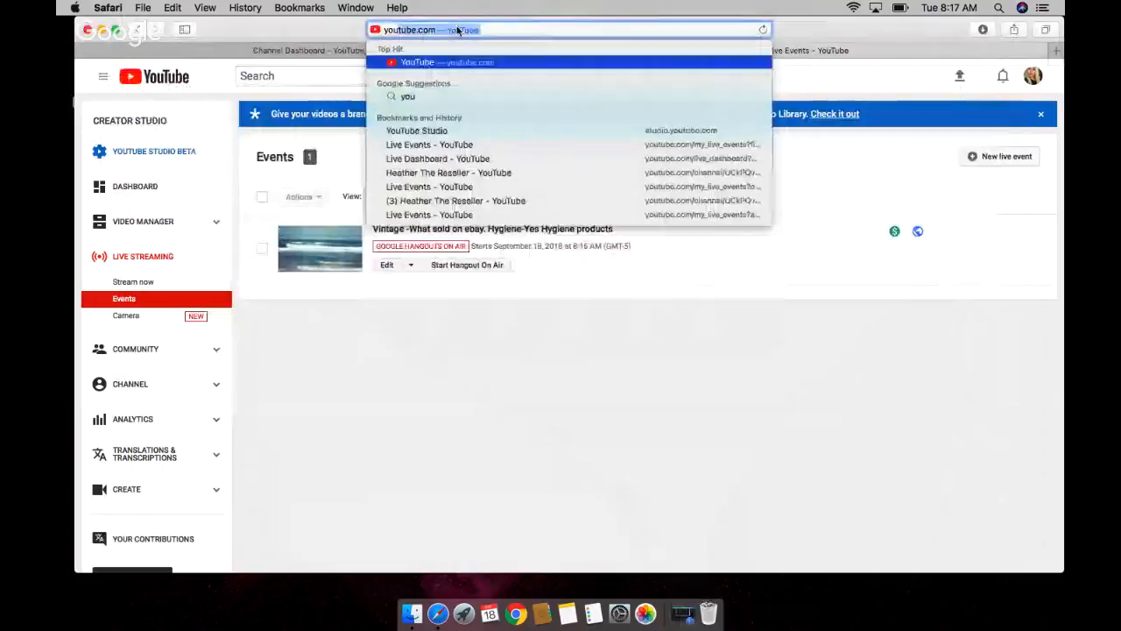
{"action": "type", "text": "tube"}
{"action": "key", "text": "BackSpace"}
{"action": "key", "text": "BackSpace"}
{"action": "key", "text": "BackSpace"}
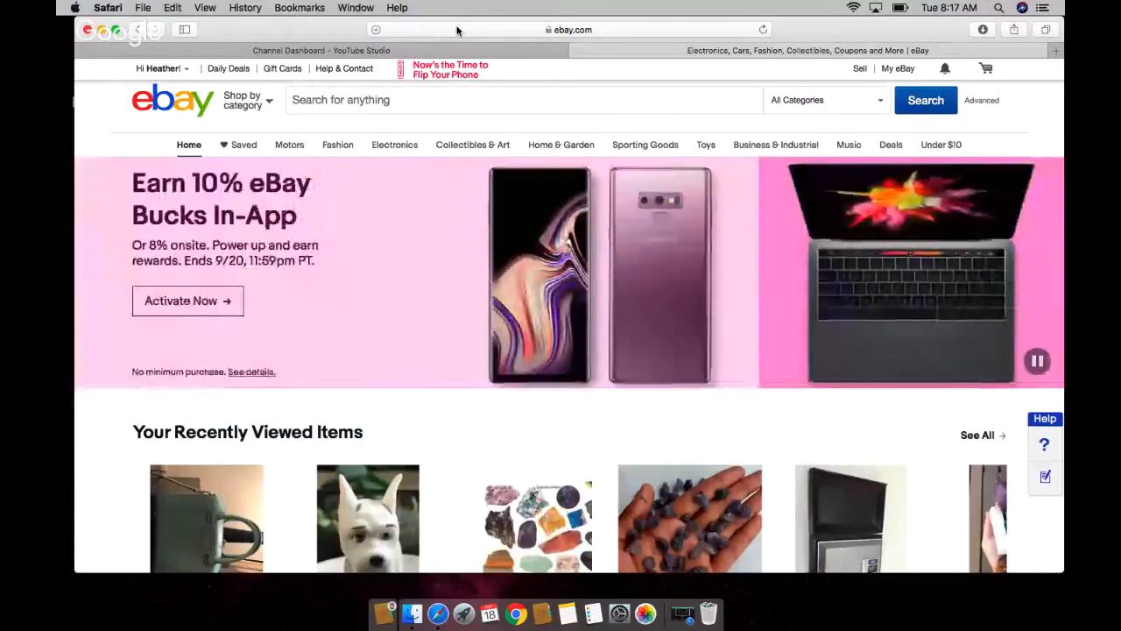
Step: Show the YouTube Studio channel dashboard, briefly checking the Hangouts broadcast window twice
{"action": "left_click", "coordinate": [249, 50]}
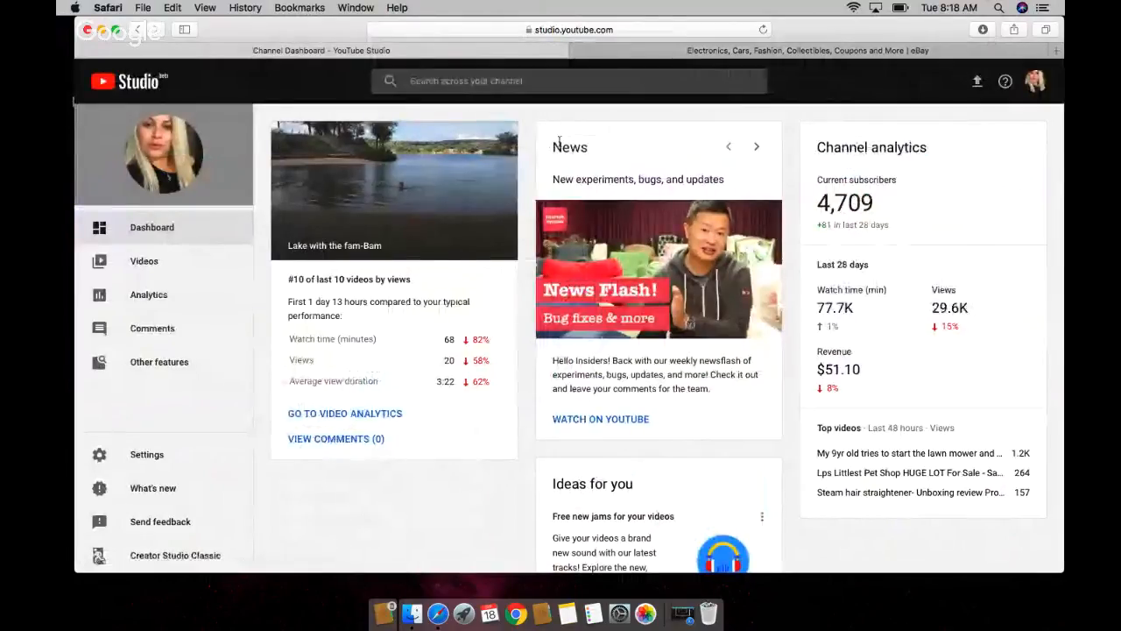
{"action": "left_click", "coordinate": [683, 612]}
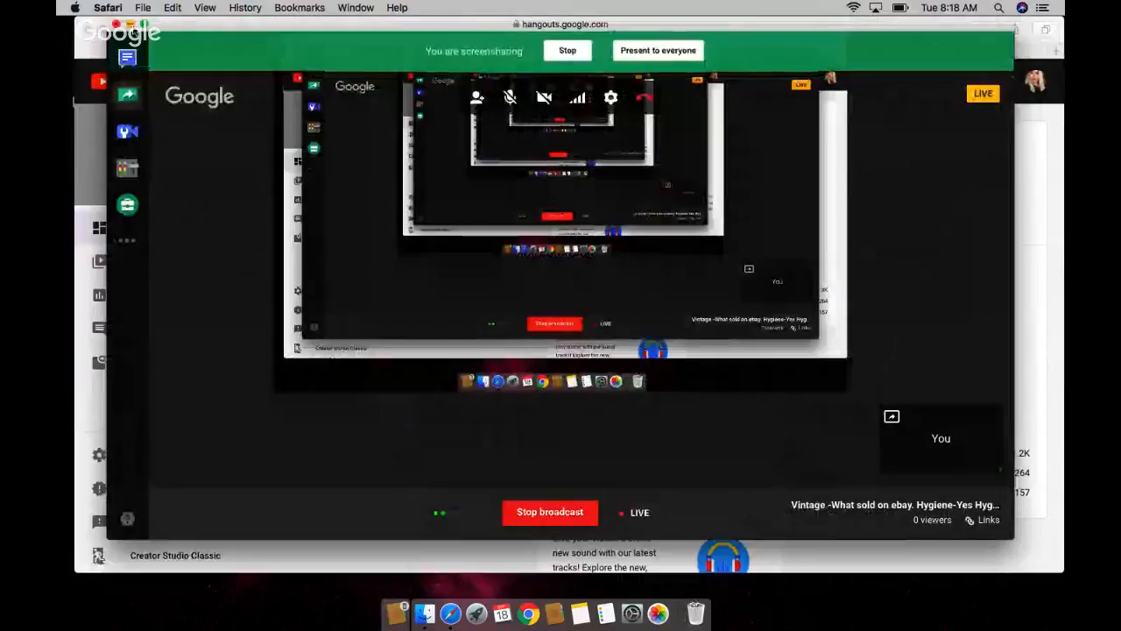
{"action": "left_click", "coordinate": [103, 30]}
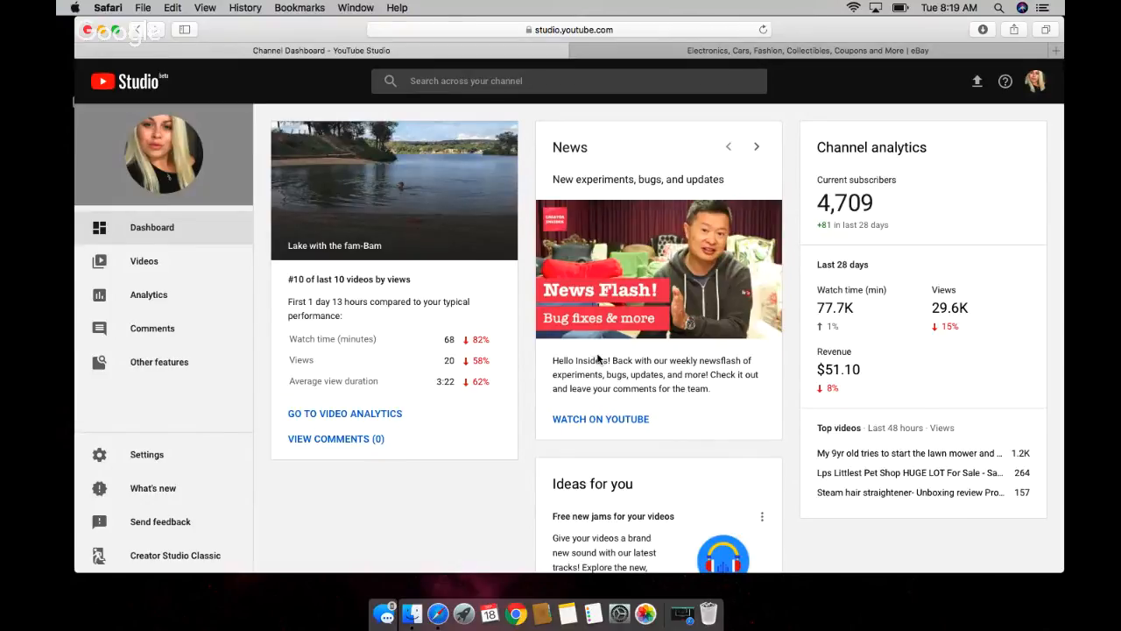
{"action": "left_click", "coordinate": [683, 613]}
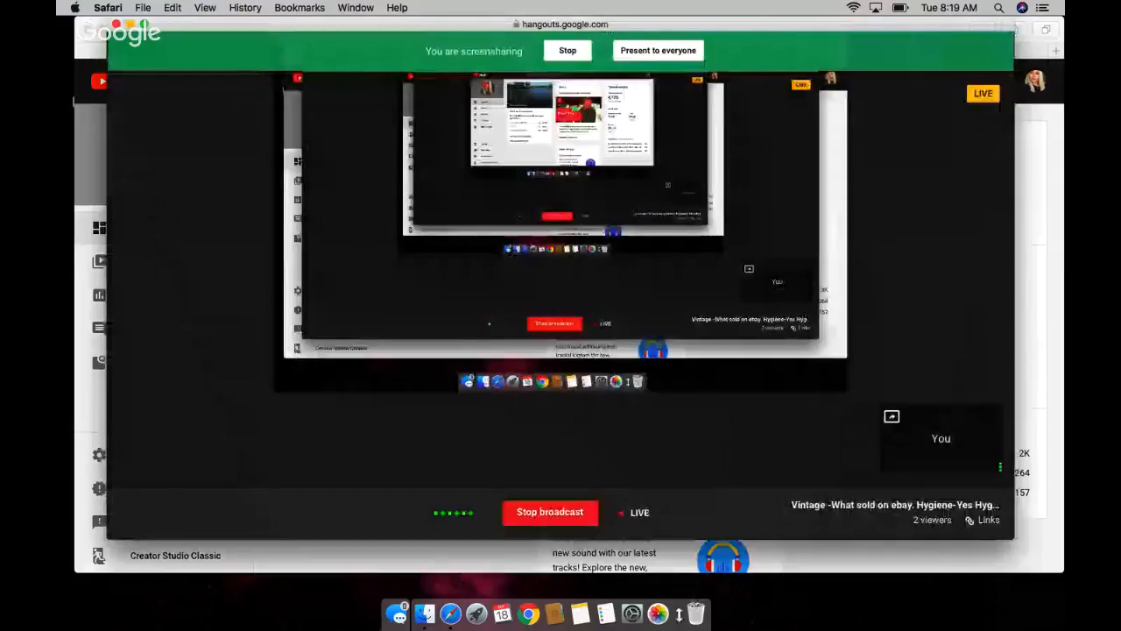
{"action": "left_click", "coordinate": [130, 26]}
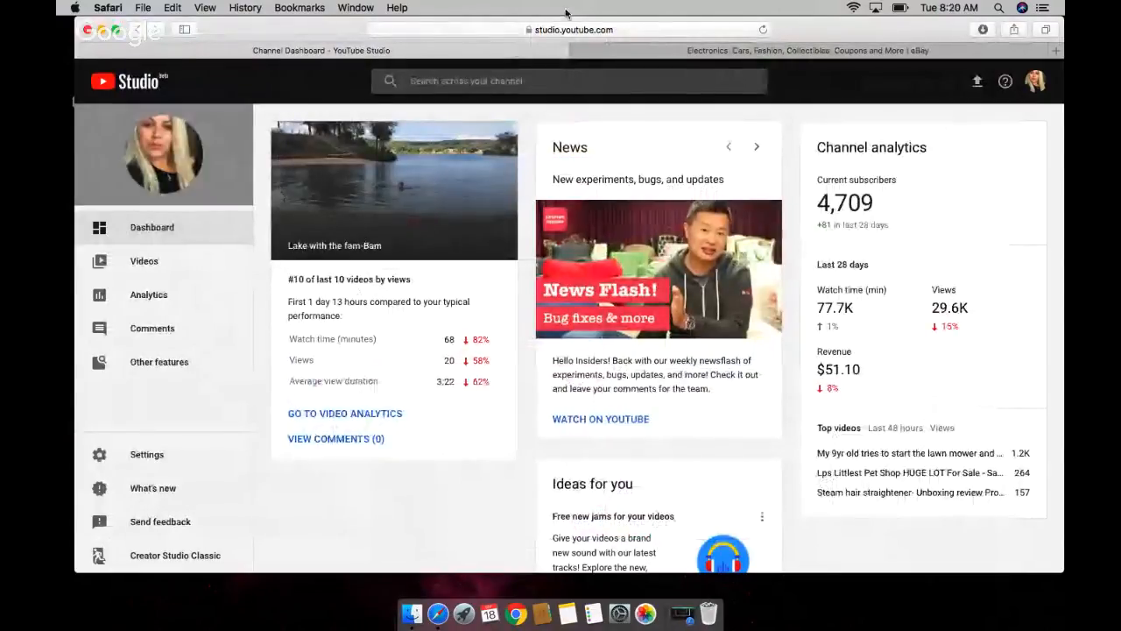
Step: Go to youtube.com, open the live stream page and pop the live chat out into its own window
{"action": "left_click", "coordinate": [497, 30]}
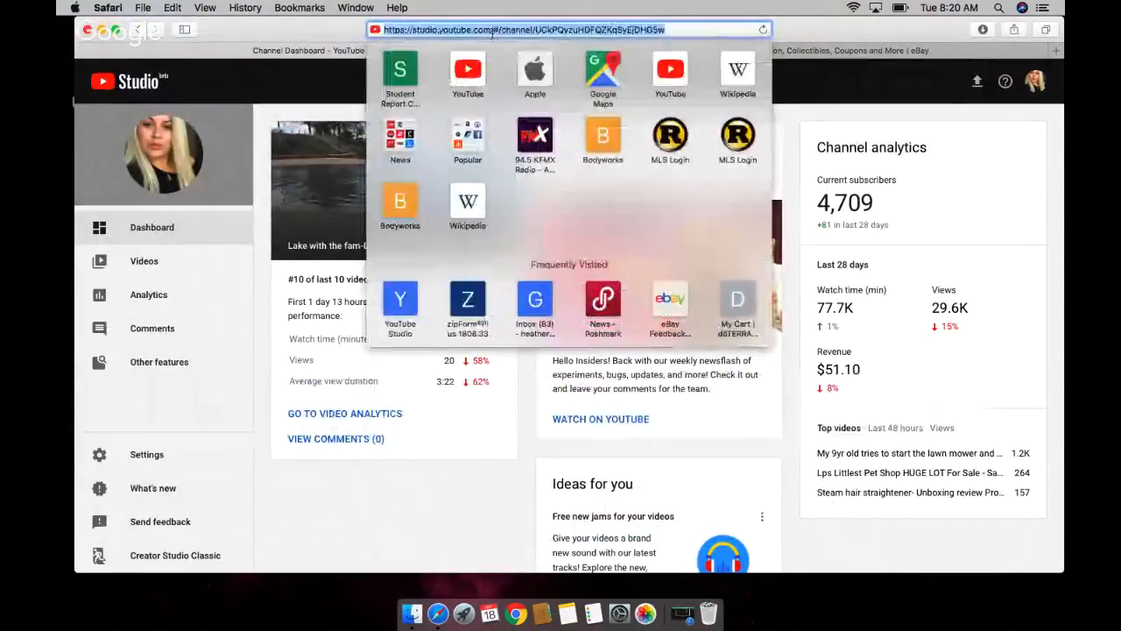
{"action": "type", "text": "youtube.com"}
{"action": "key", "text": "Return"}
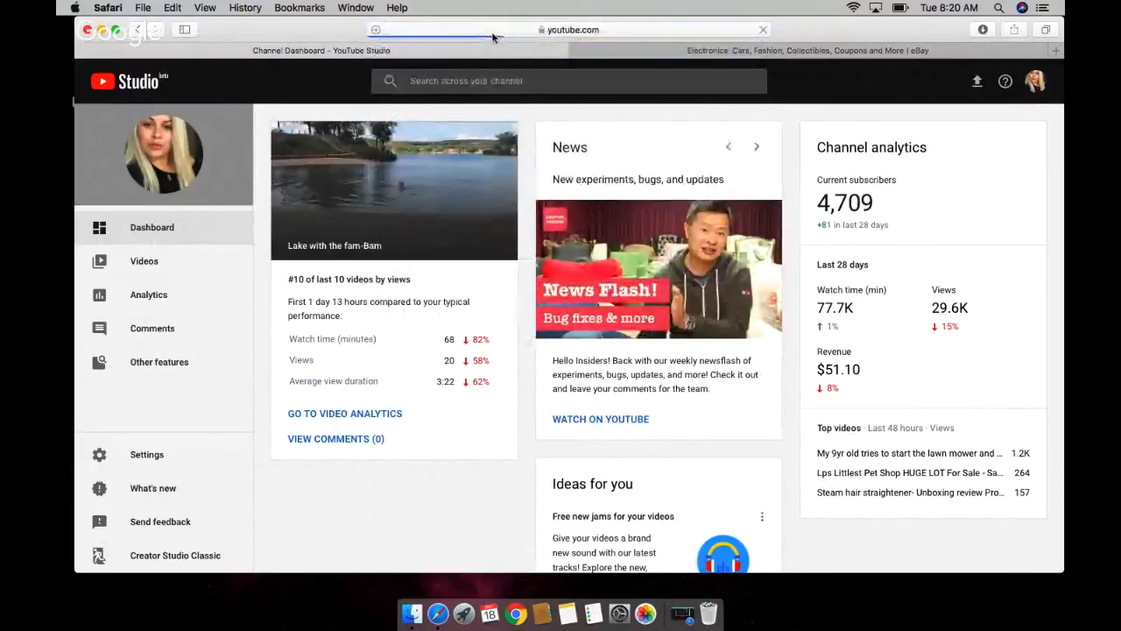
{"action": "key", "text": "XF86AudioLowerVolume"}
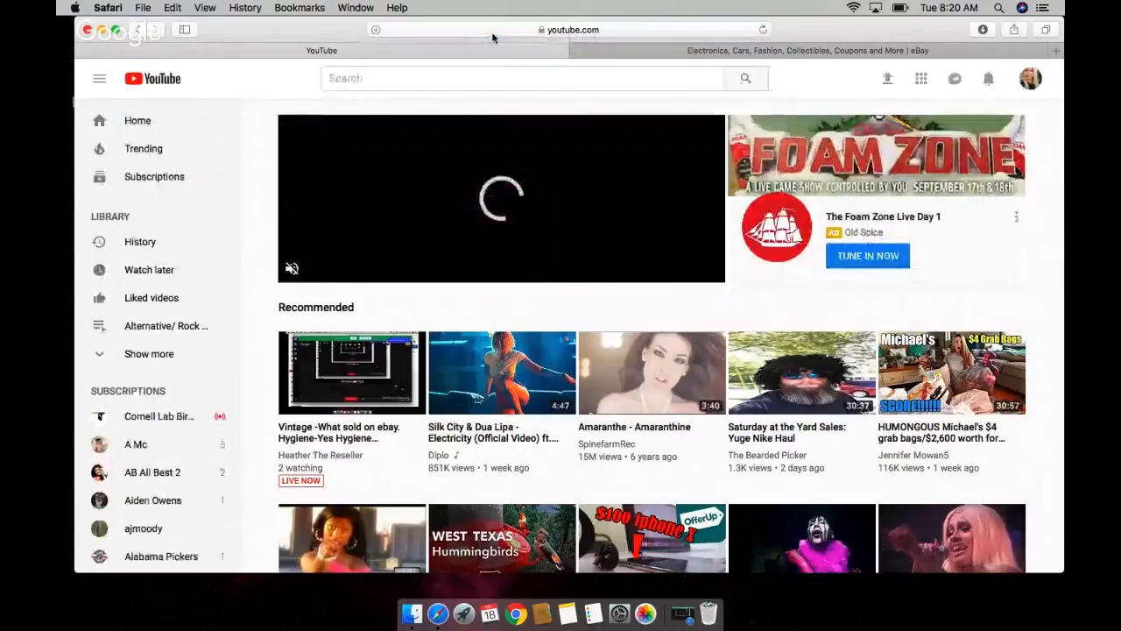
{"action": "mouse_move", "coordinate": [351, 385]}
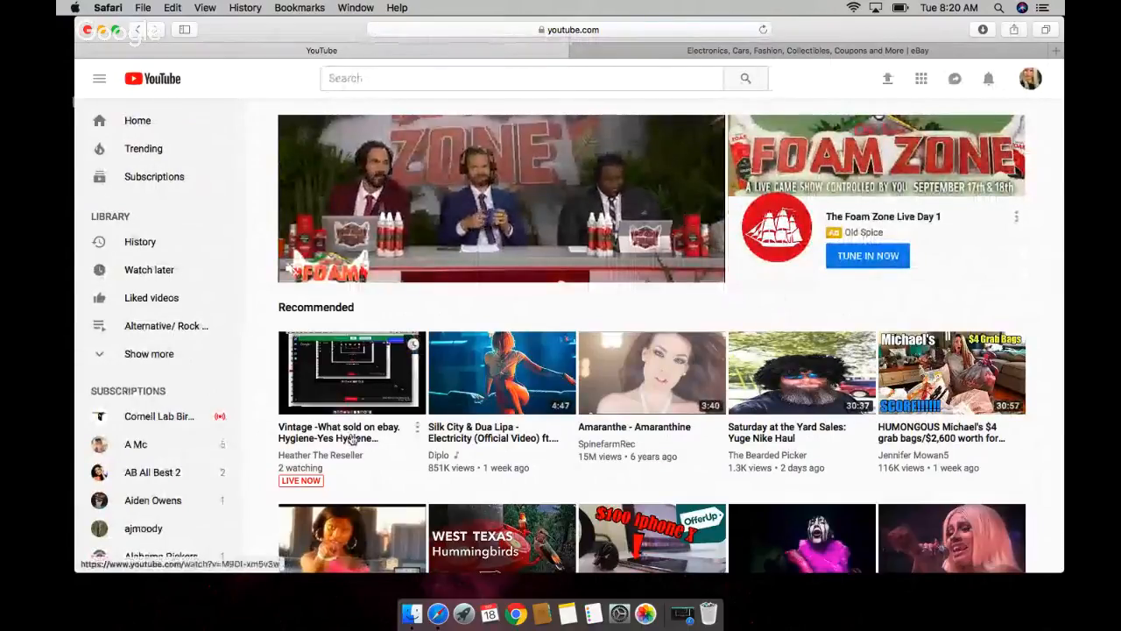
{"action": "left_click", "coordinate": [352, 436]}
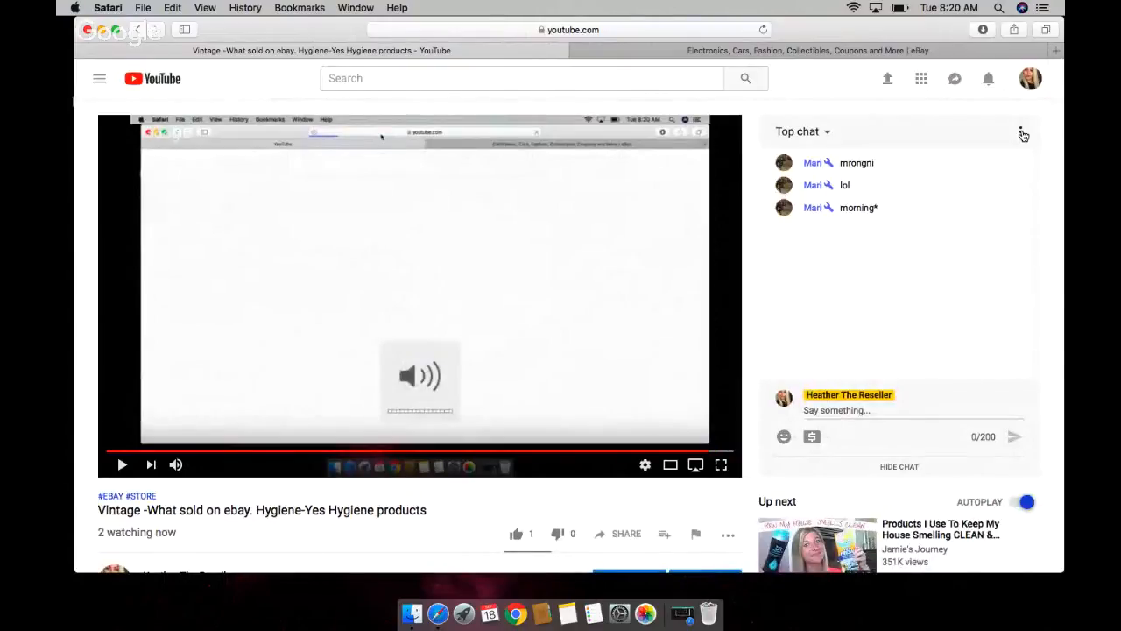
{"action": "left_click", "coordinate": [1023, 133]}
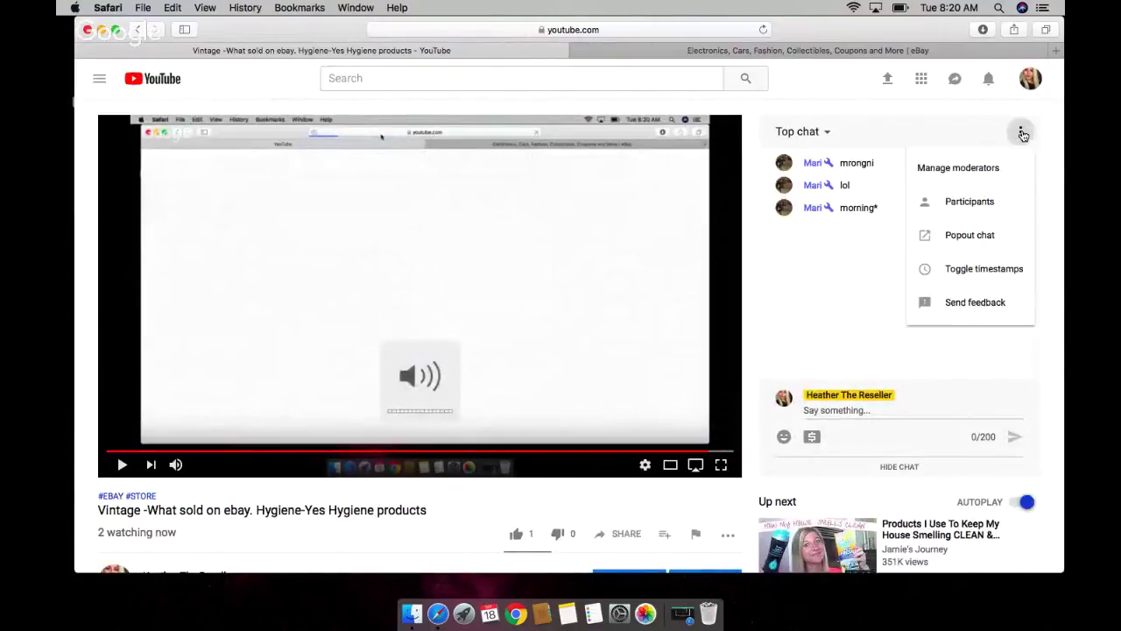
{"action": "left_click", "coordinate": [990, 238]}
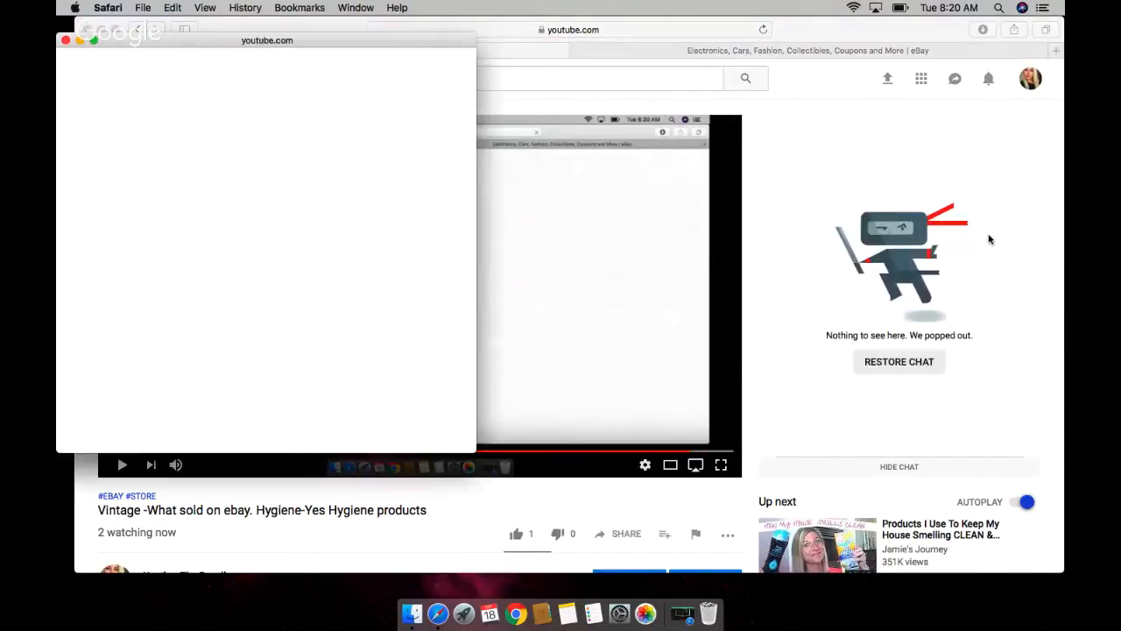
Step: Close the YouTube tab, shrink the chat window into the bottom-right corner and return to eBay
{"action": "left_click", "coordinate": [701, 29]}
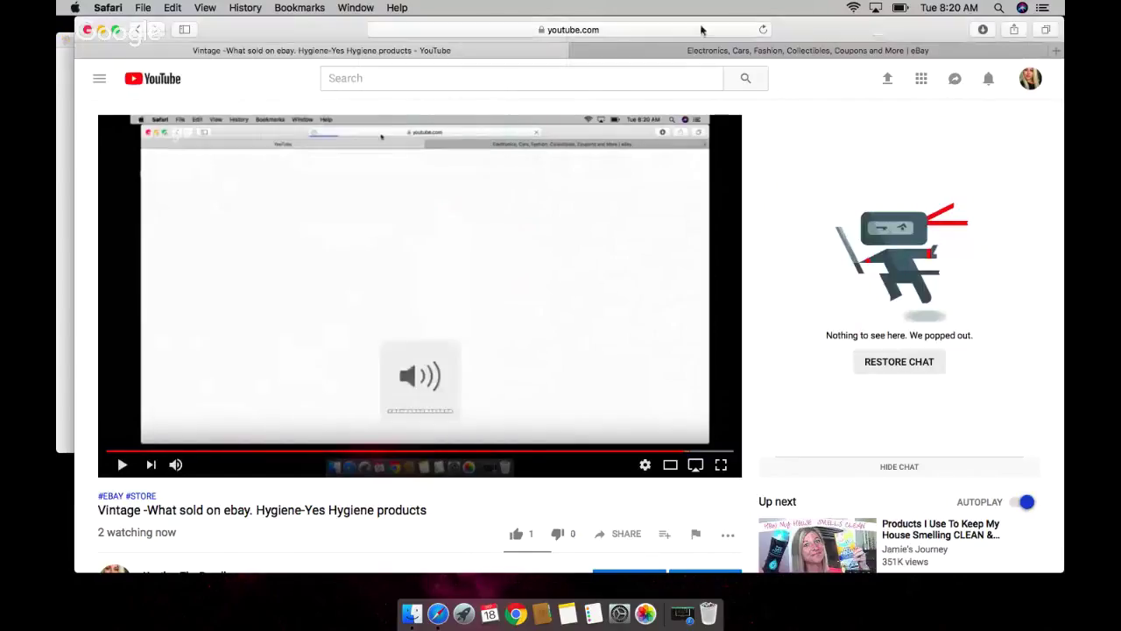
{"action": "left_click", "coordinate": [80, 50]}
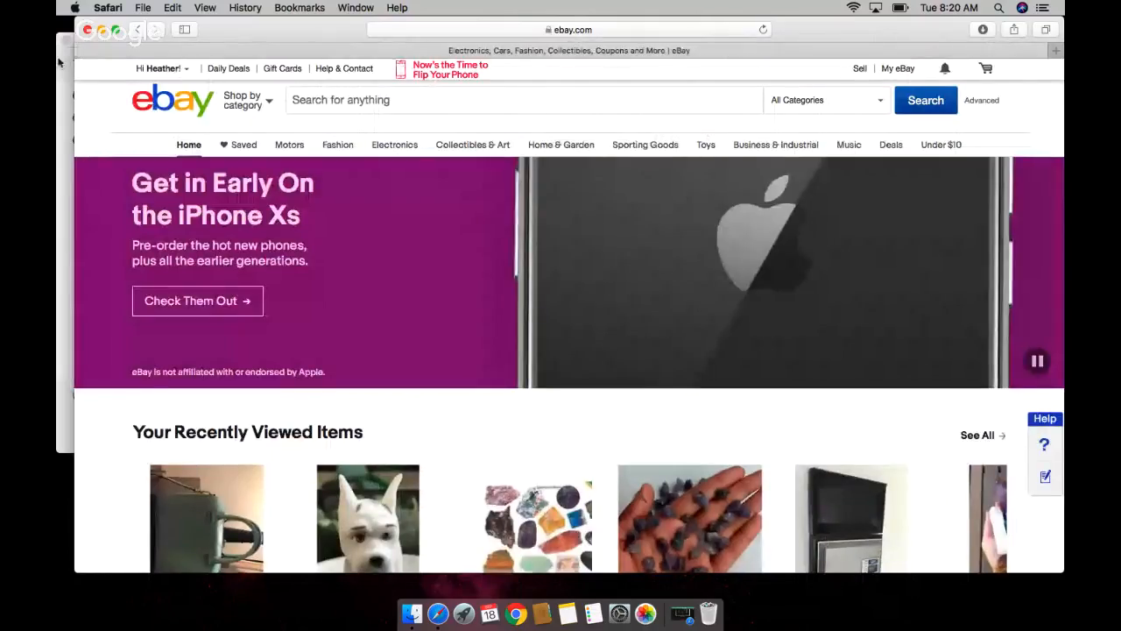
{"action": "left_click", "coordinate": [59, 61]}
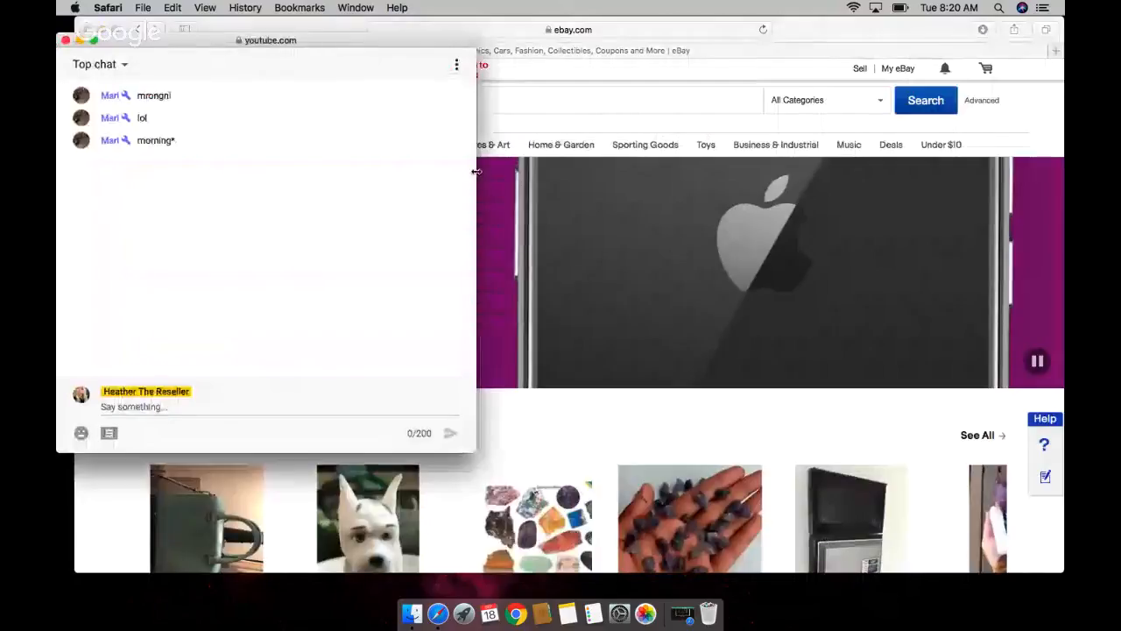
{"action": "left_click_drag", "start_coordinate": [474, 168], "coordinate": [407, 171]}
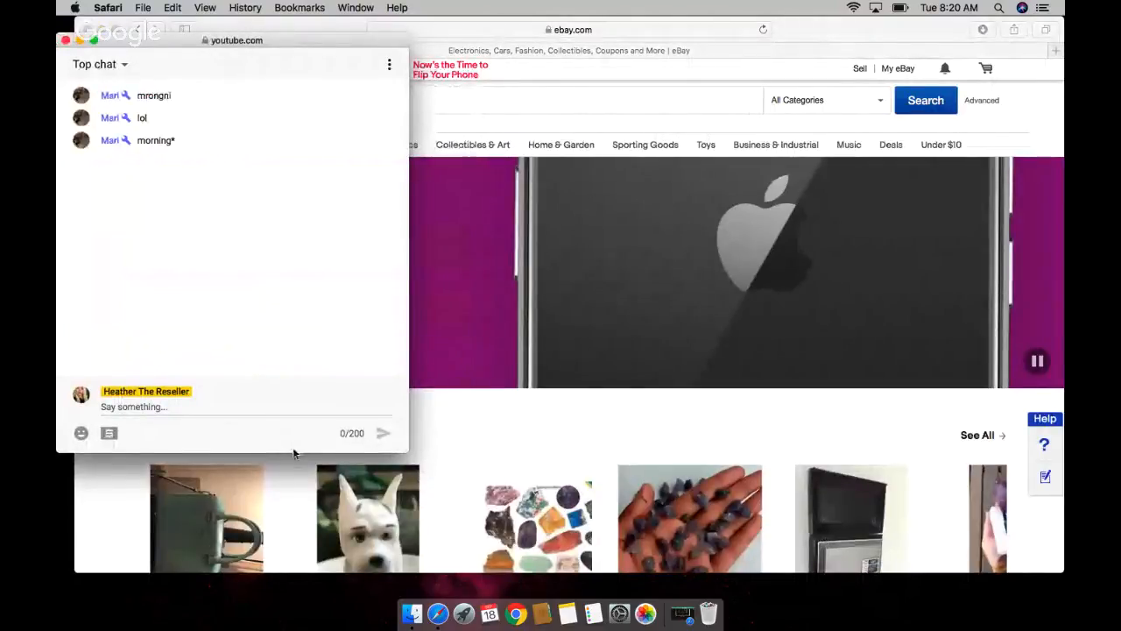
{"action": "left_click_drag", "start_coordinate": [298, 452], "coordinate": [299, 307]}
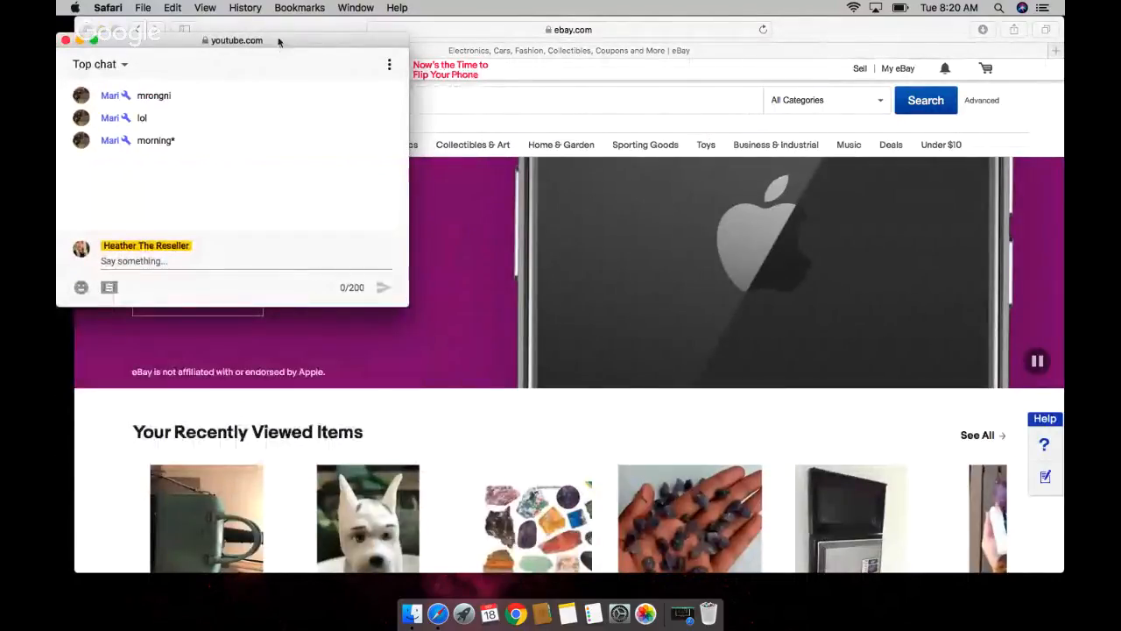
{"action": "mouse_move", "coordinate": [280, 41]}
{"action": "left_mouse_down"}
{"action": "mouse_move", "coordinate": [933, 473]}
{"action": "mouse_move", "coordinate": [939, 499]}
{"action": "left_mouse_up"}
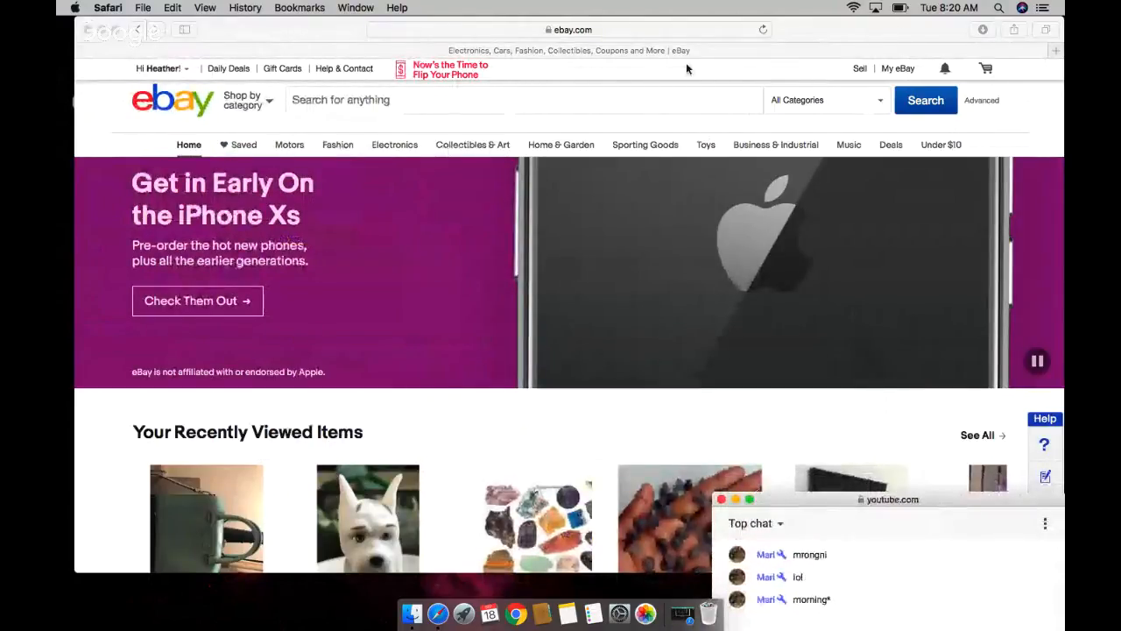
{"action": "left_click", "coordinate": [900, 34]}
Step: Raise the chat window slightly higher, then return to eBay's search box to start a search
{"action": "left_click", "coordinate": [528, 97]}
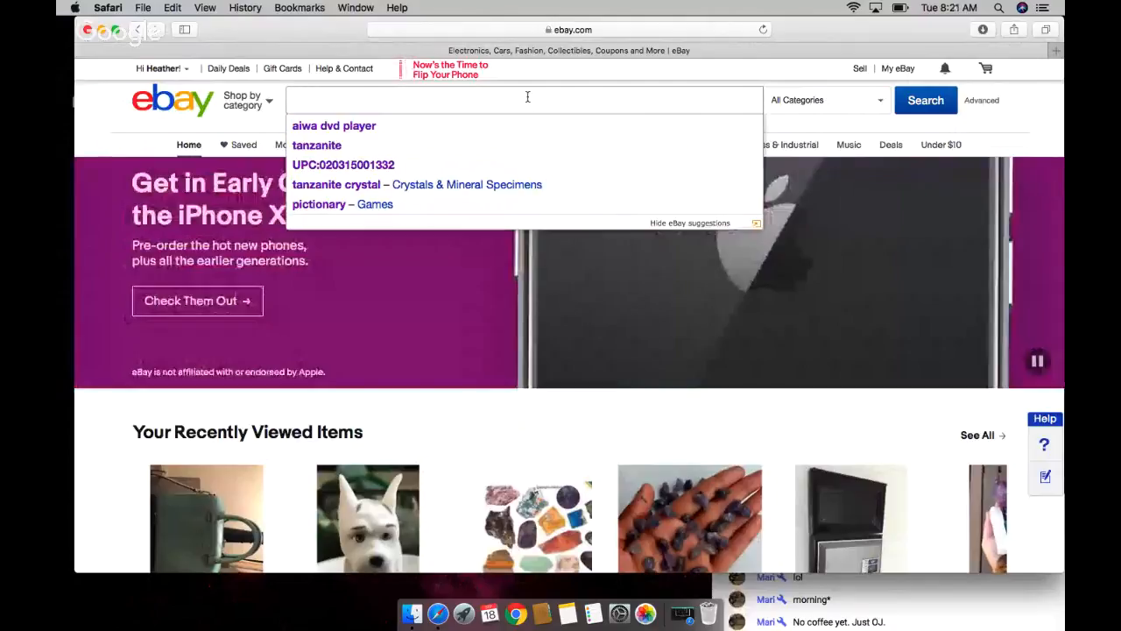
{"action": "left_click", "coordinate": [922, 517]}
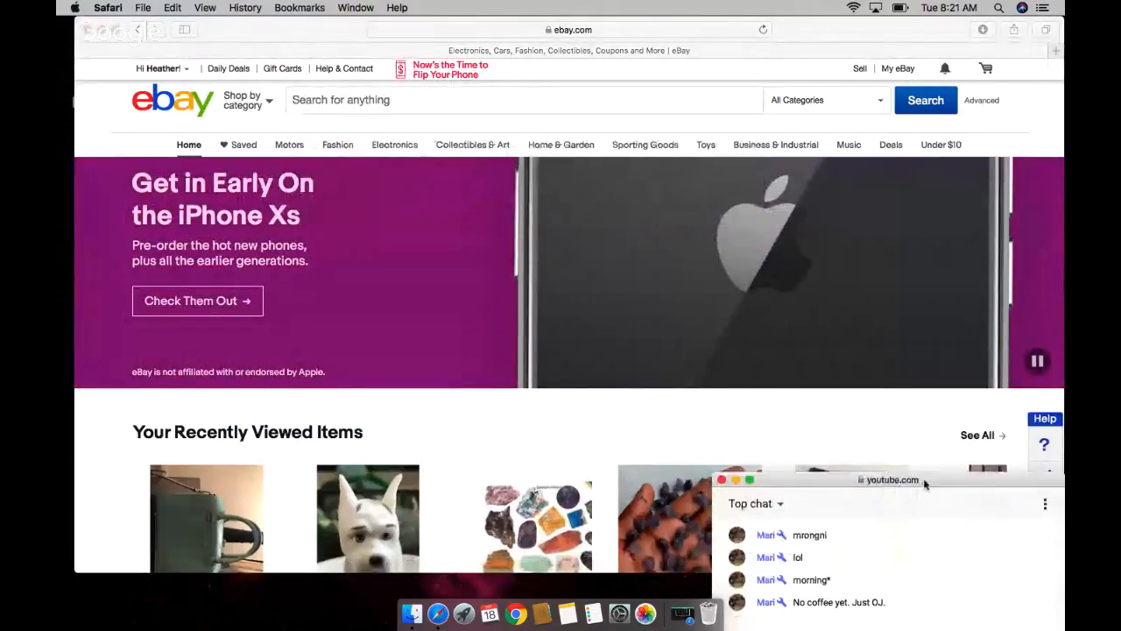
{"action": "left_click_drag", "start_coordinate": [926, 506], "coordinate": [926, 462]}
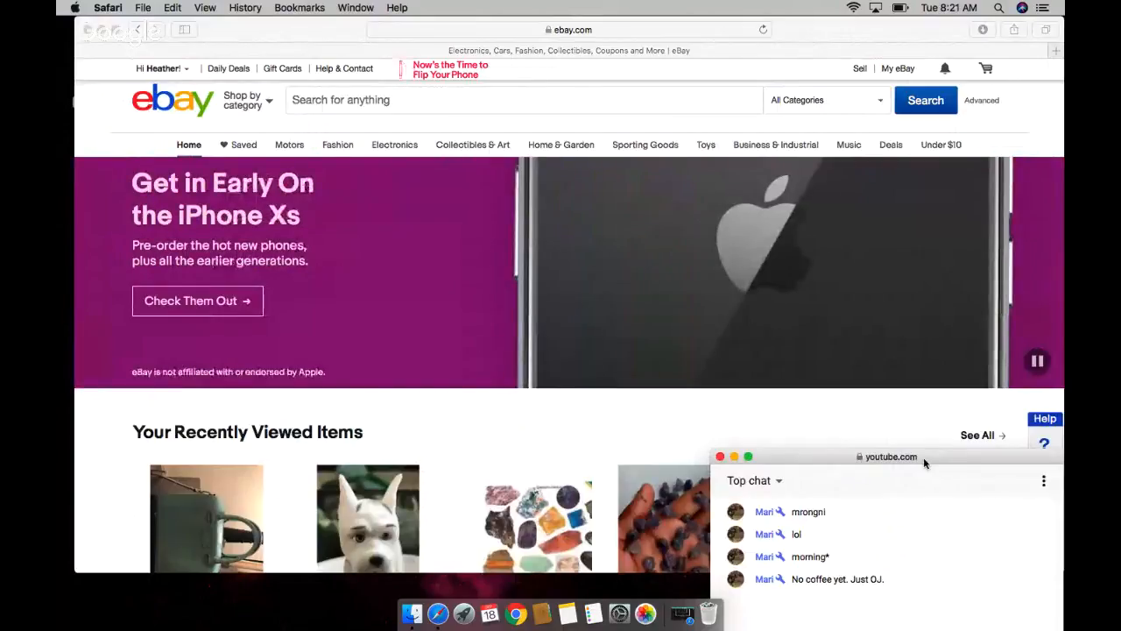
{"action": "left_click", "coordinate": [386, 109]}
{"action": "type", "text": "vintage "}
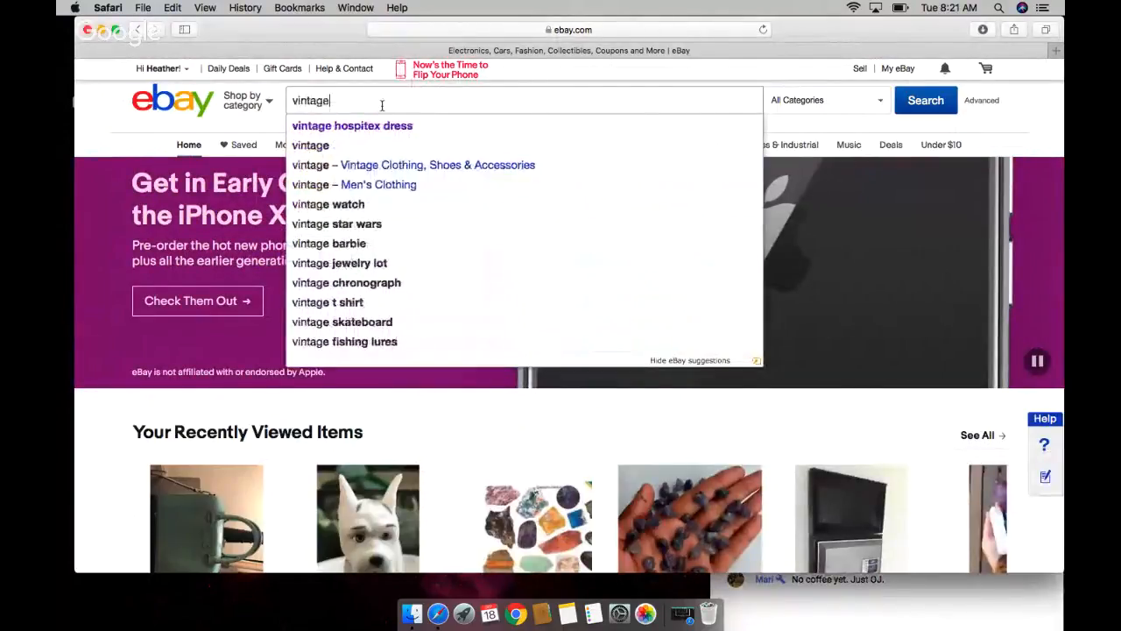
{"action": "type", "text": "avon pink hari"}
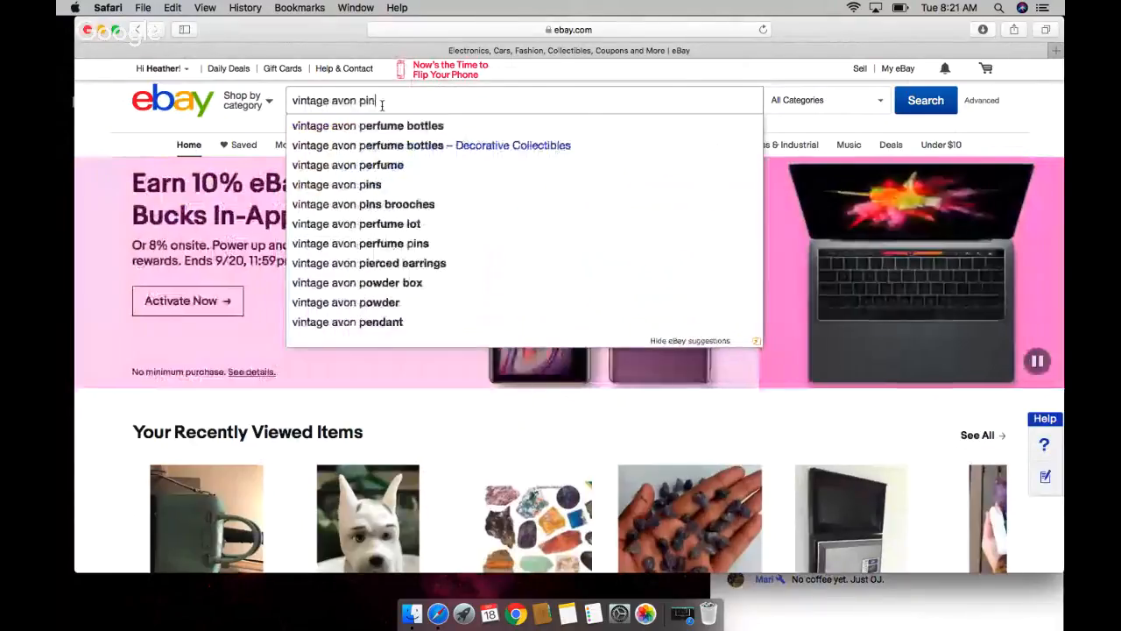
Step: Search eBay for 'vintage avon pink hair brush' and head toward the sold-listings filter
{"action": "key", "text": "BackSpace"}
{"action": "key", "text": "BackSpace"}
{"action": "type", "text": "k ha"}
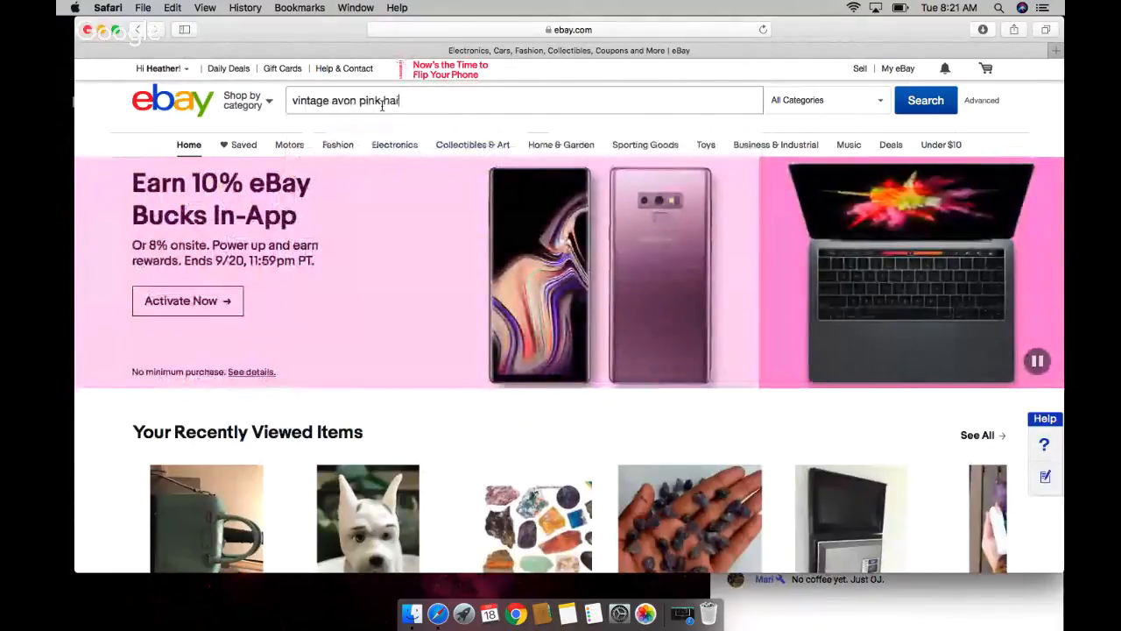
{"action": "type", "text": "ir brush"}
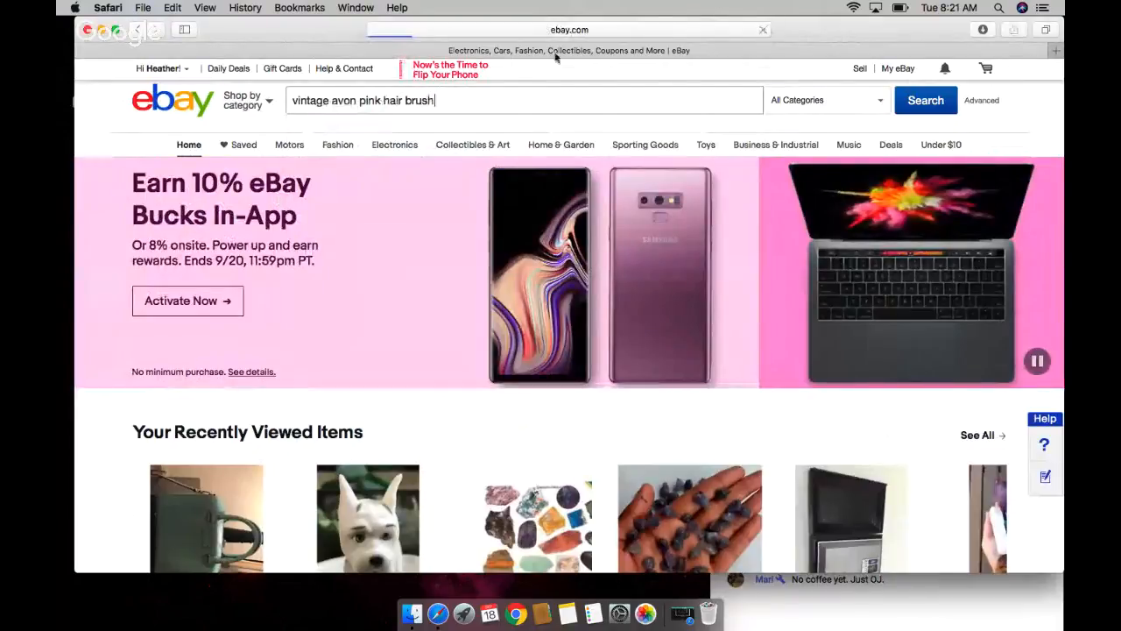
{"action": "key", "text": "Return"}
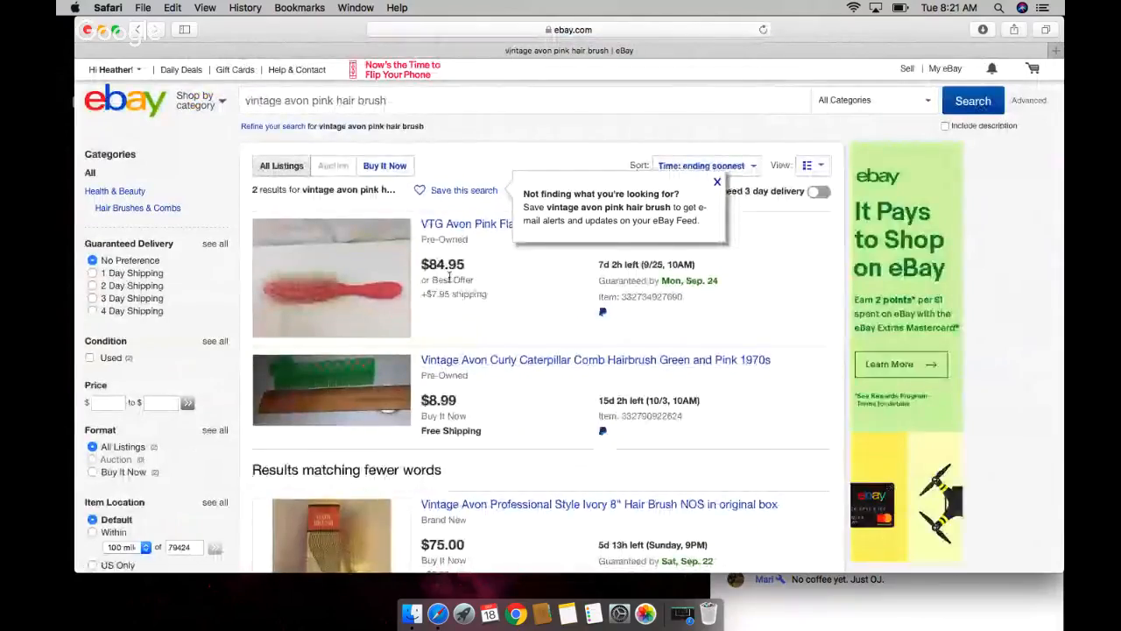
{"action": "left_click", "coordinate": [718, 183]}
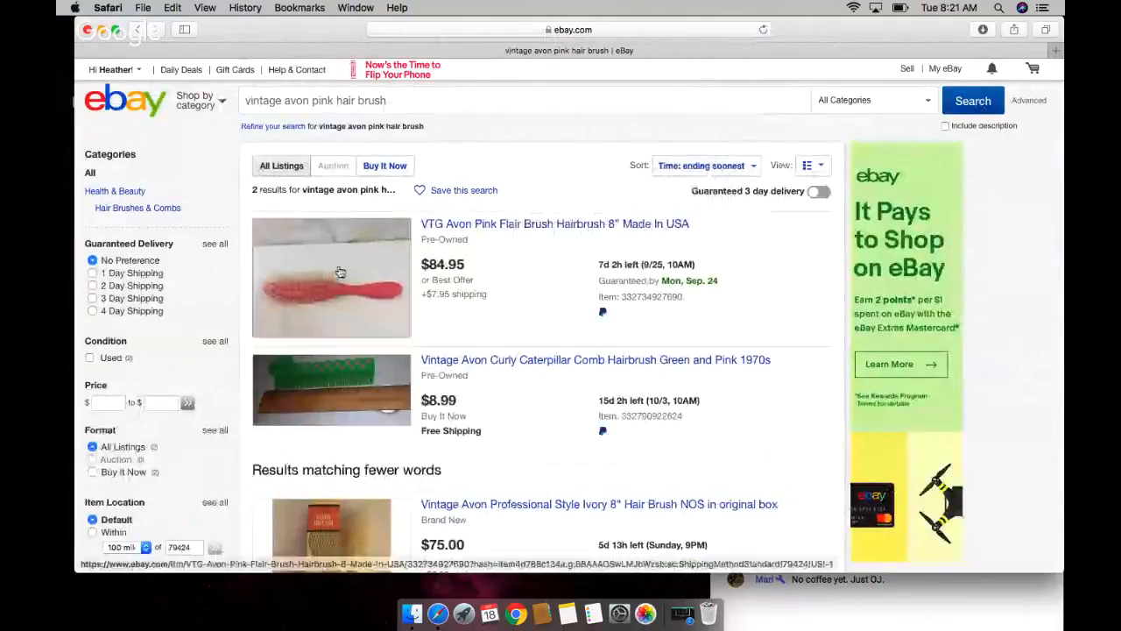
{"action": "scroll", "coordinate": [183, 338], "scroll_direction": "down", "scroll_amount": 6}
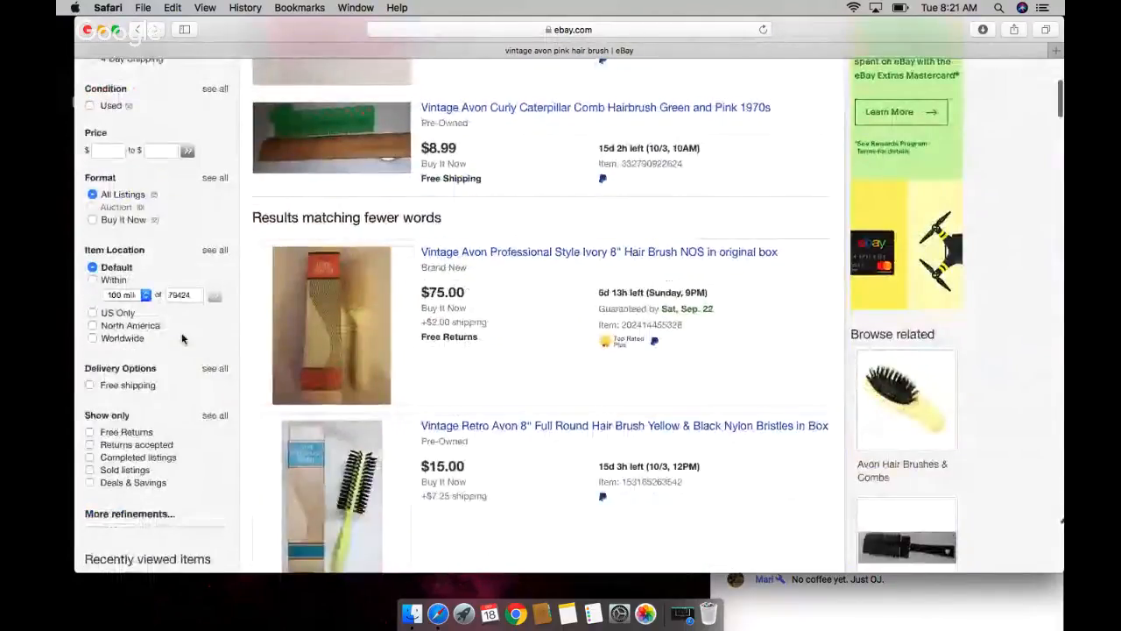
{"action": "scroll", "coordinate": [183, 338], "scroll_direction": "down", "scroll_amount": 5}
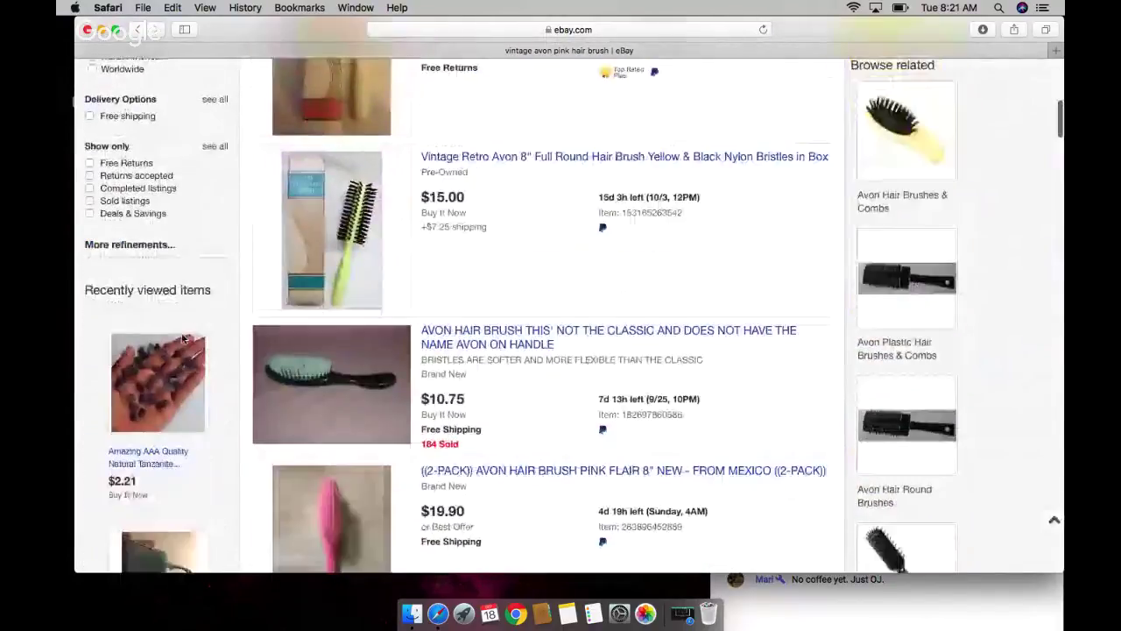
{"action": "left_click", "coordinate": [90, 200]}
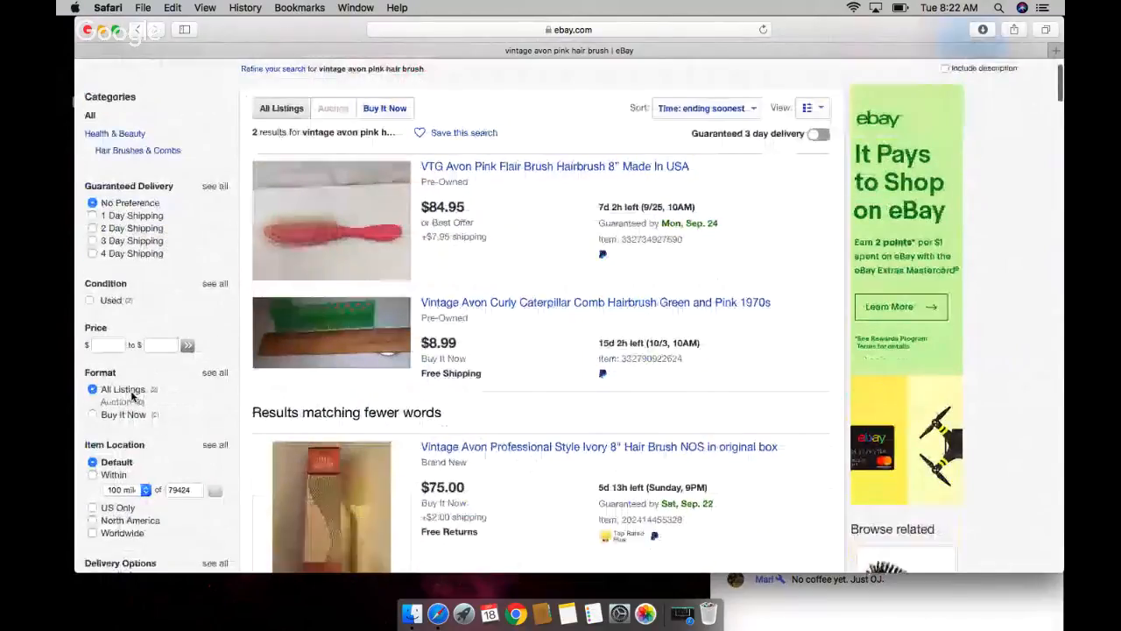
{"action": "scroll", "coordinate": [133, 398], "scroll_direction": "down", "scroll_amount": 5}
{"action": "scroll", "coordinate": [133, 398], "scroll_direction": "down", "scroll_amount": 3}
Step: Set a minimum price of 50 on the results, dismissing the extra filter panel
{"action": "left_click", "coordinate": [92, 401]}
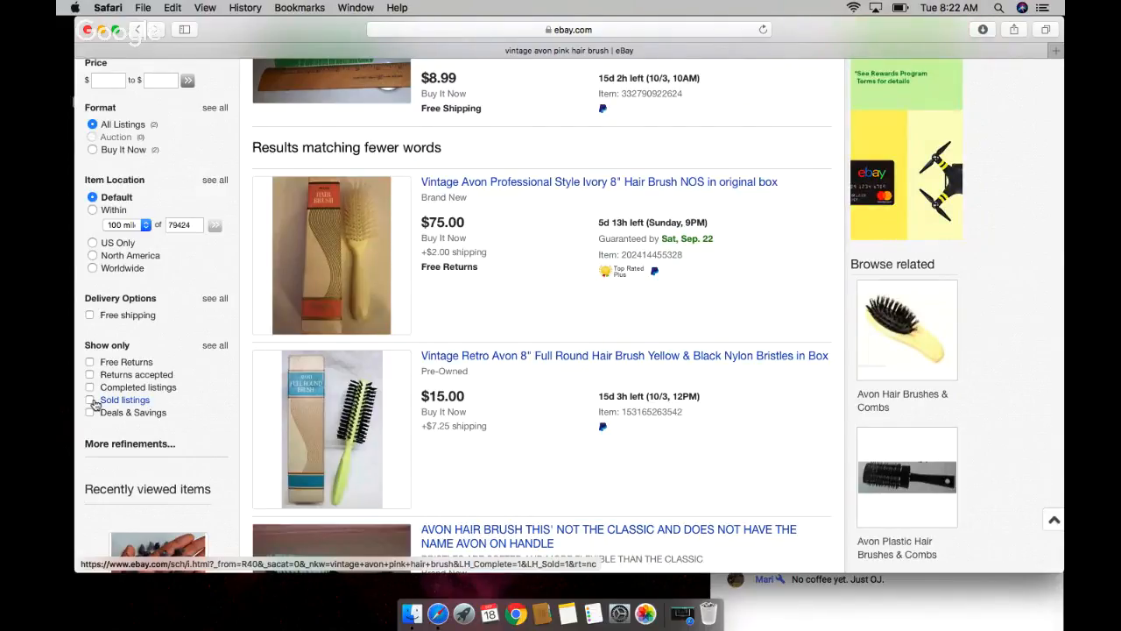
{"action": "left_click", "coordinate": [91, 399]}
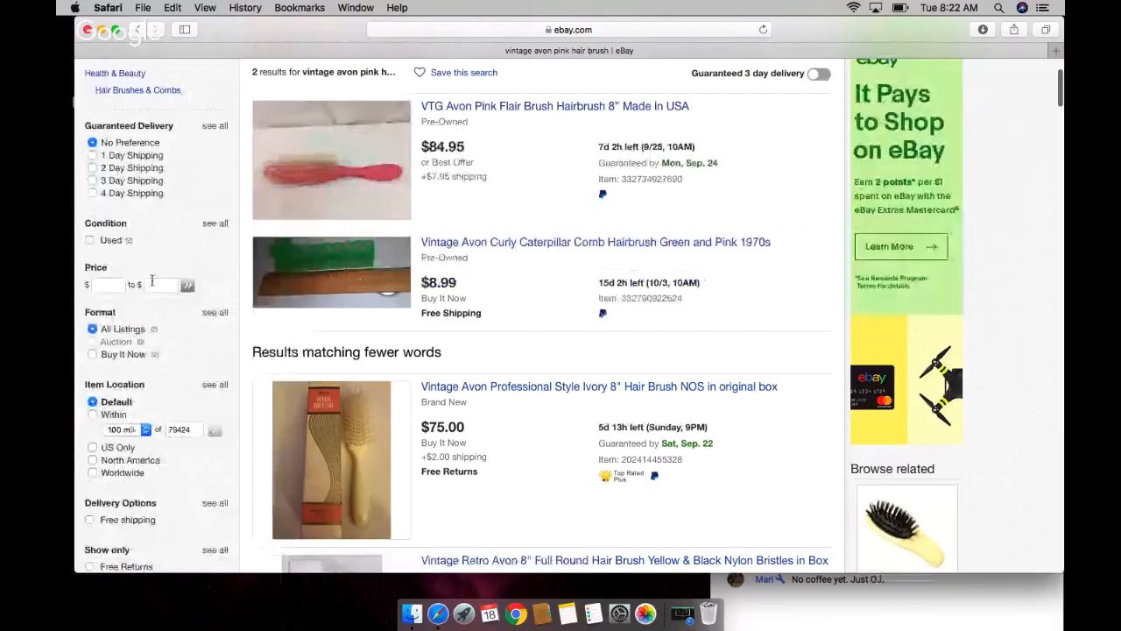
{"action": "left_click", "coordinate": [105, 285]}
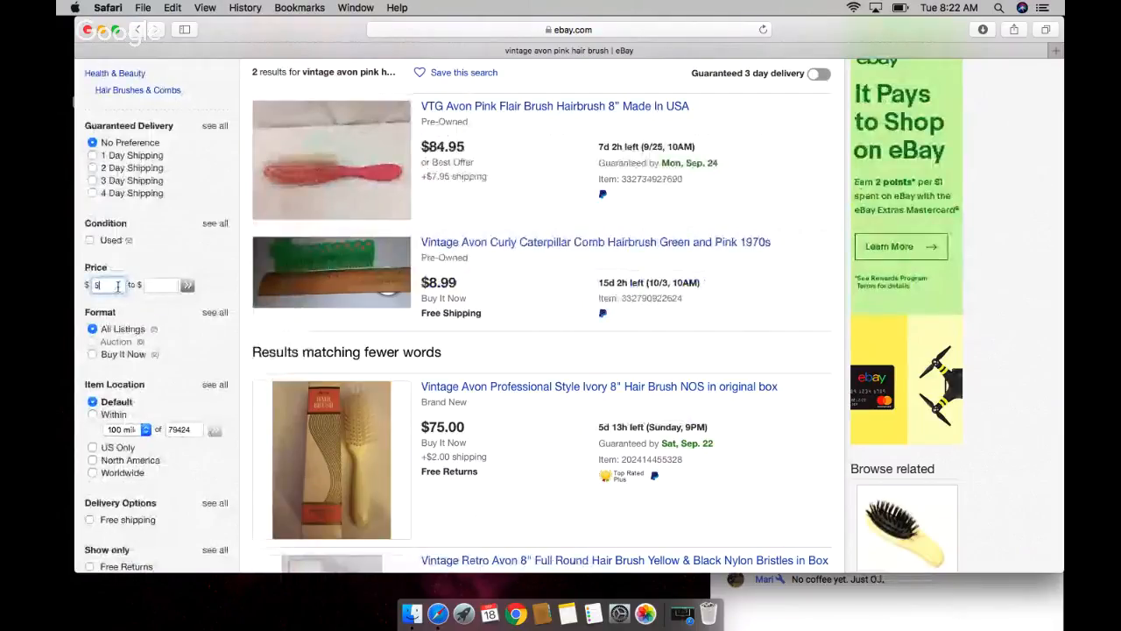
{"action": "type", "text": "50"}
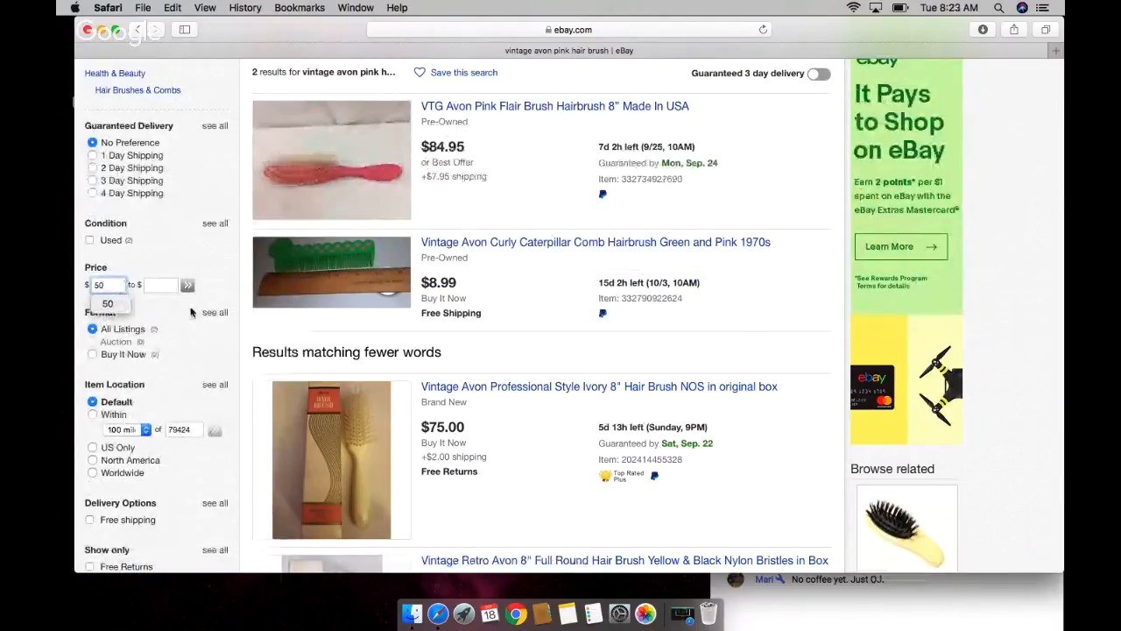
{"action": "left_click", "coordinate": [192, 312]}
{"action": "left_click", "coordinate": [215, 312]}
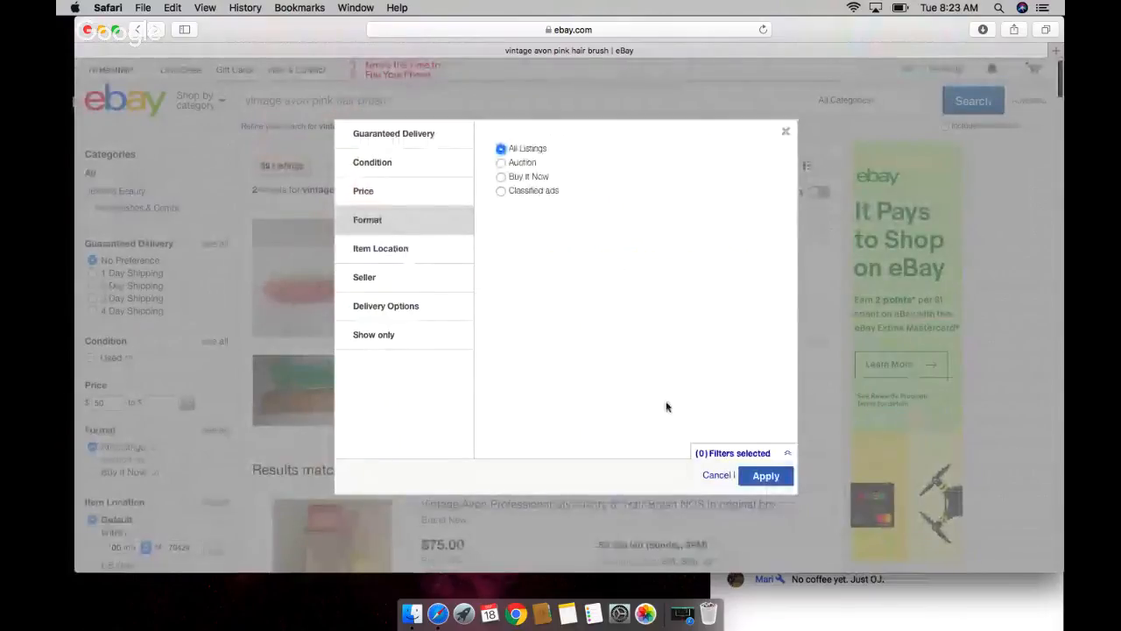
{"action": "left_click", "coordinate": [717, 475]}
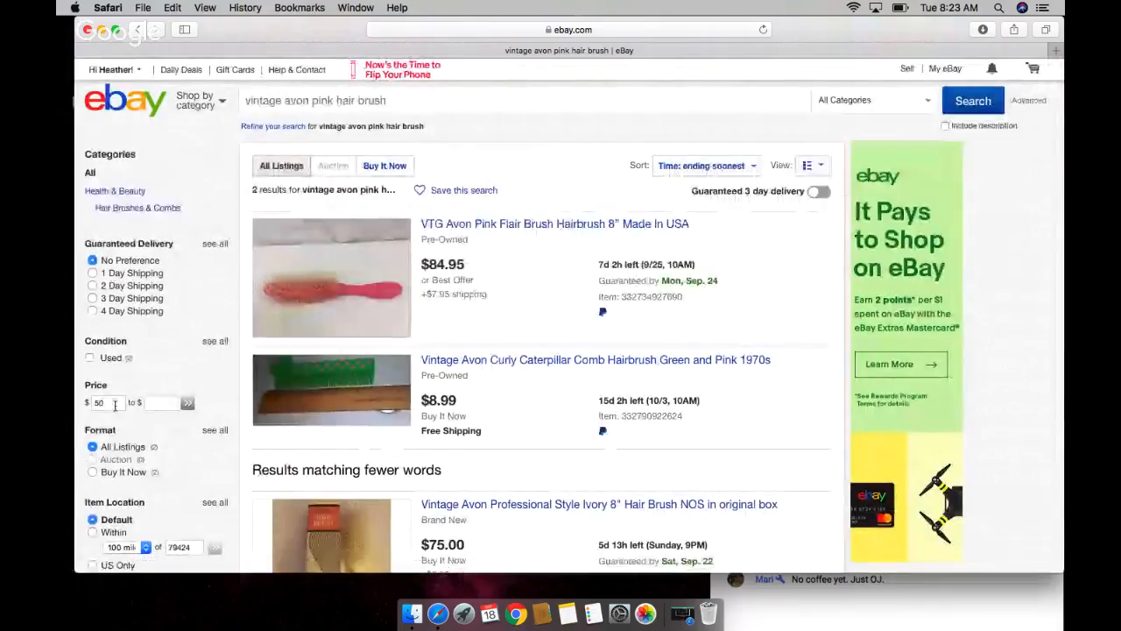
{"action": "left_click", "coordinate": [189, 405]}
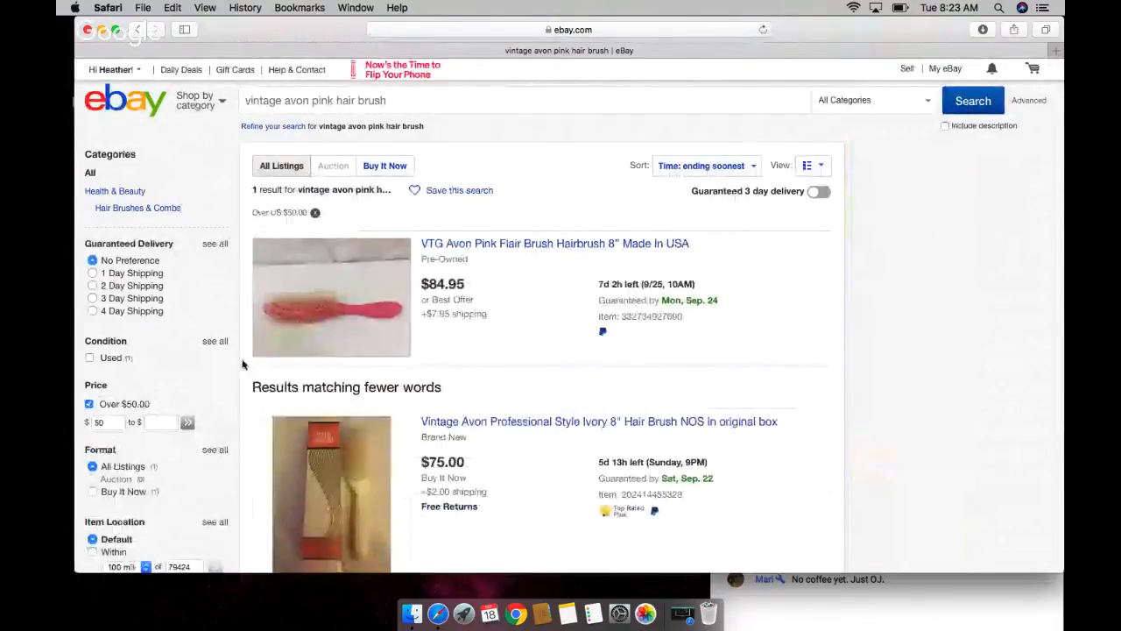
Step: Limit the results to sold listings over $50 and bring up the live chat
{"action": "mouse_move", "coordinate": [112, 70]}
{"action": "left_click_drag", "start_coordinate": [303, 35], "coordinate": [325, 30]}
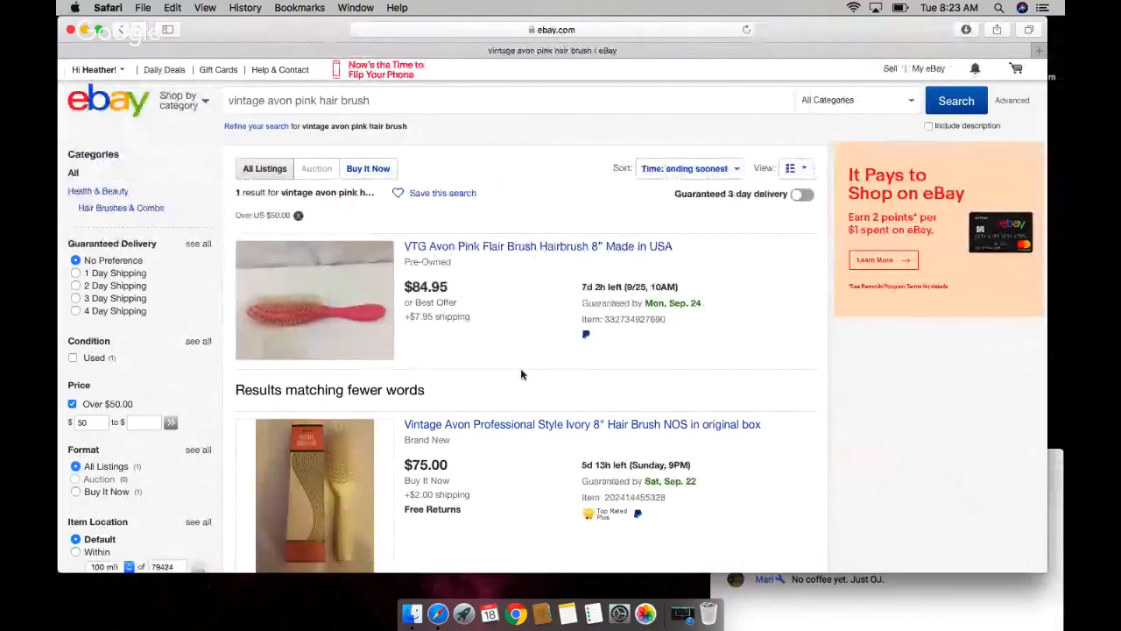
{"action": "scroll", "coordinate": [118, 415], "scroll_direction": "down", "scroll_amount": 10}
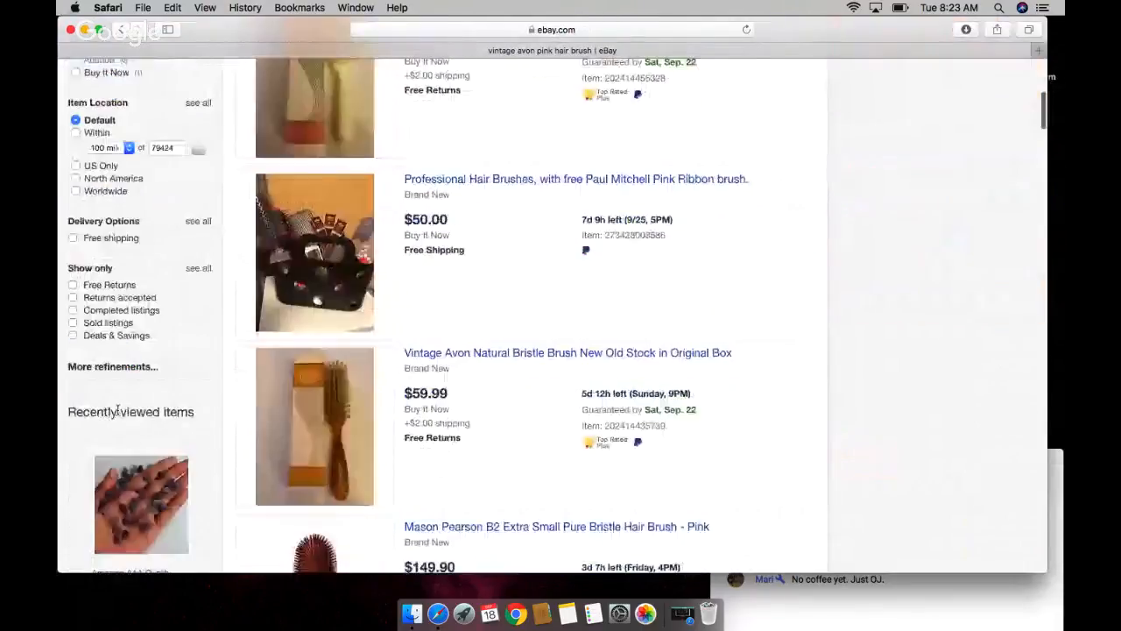
{"action": "left_click", "coordinate": [74, 322]}
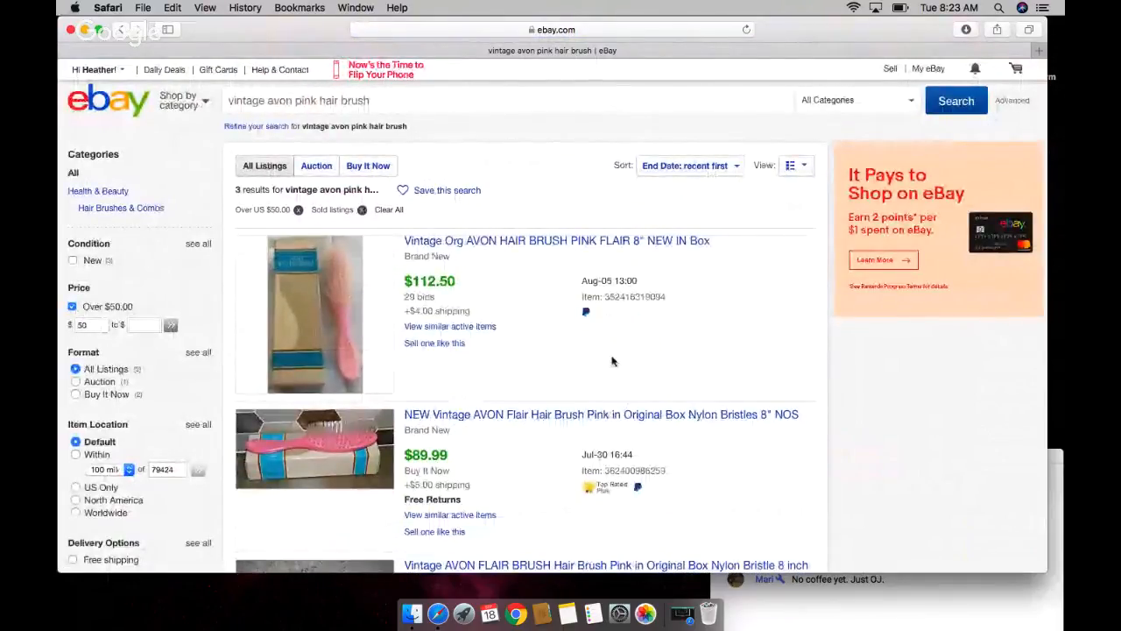
{"action": "scroll", "coordinate": [614, 361], "scroll_direction": "down", "scroll_amount": 3}
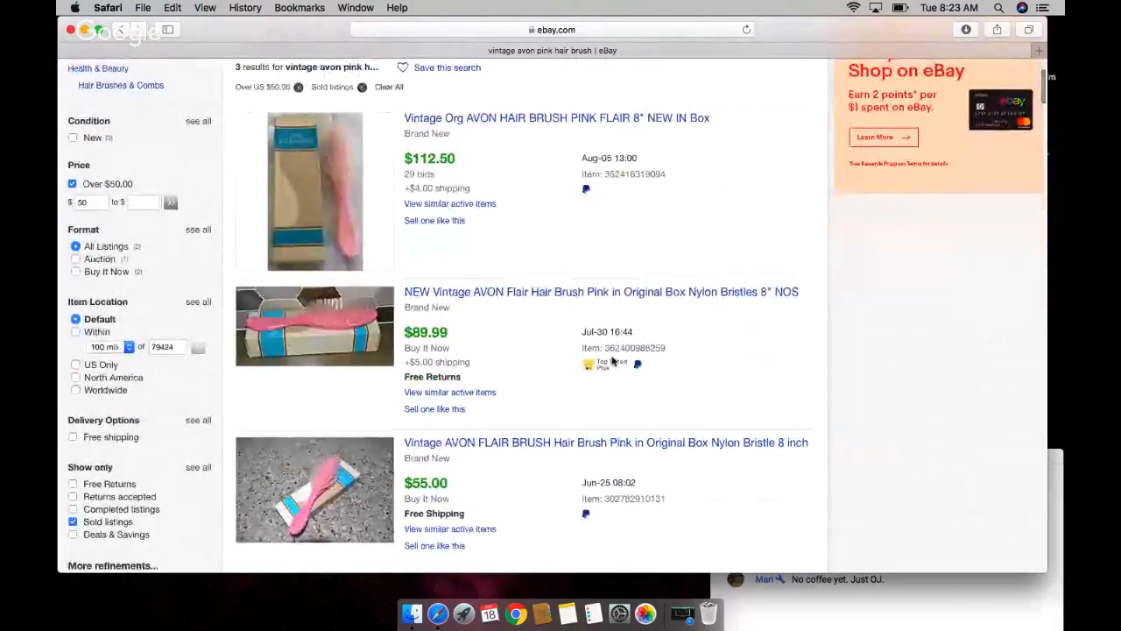
{"action": "scroll", "coordinate": [613, 361], "scroll_direction": "down", "scroll_amount": 6}
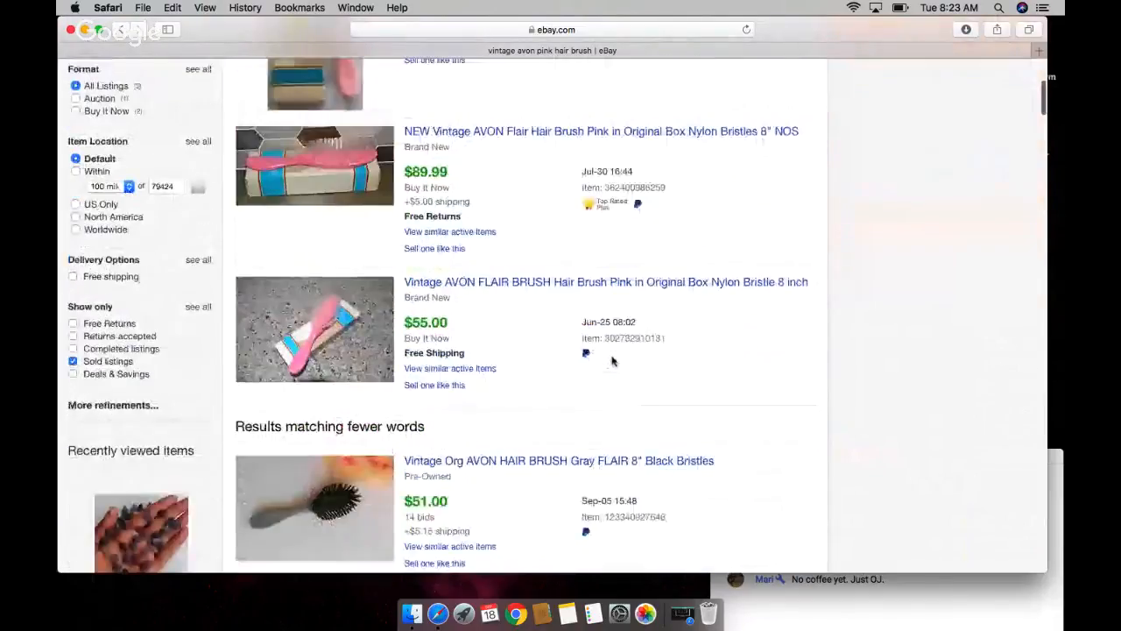
{"action": "scroll", "coordinate": [613, 361], "scroll_direction": "up", "scroll_amount": 3}
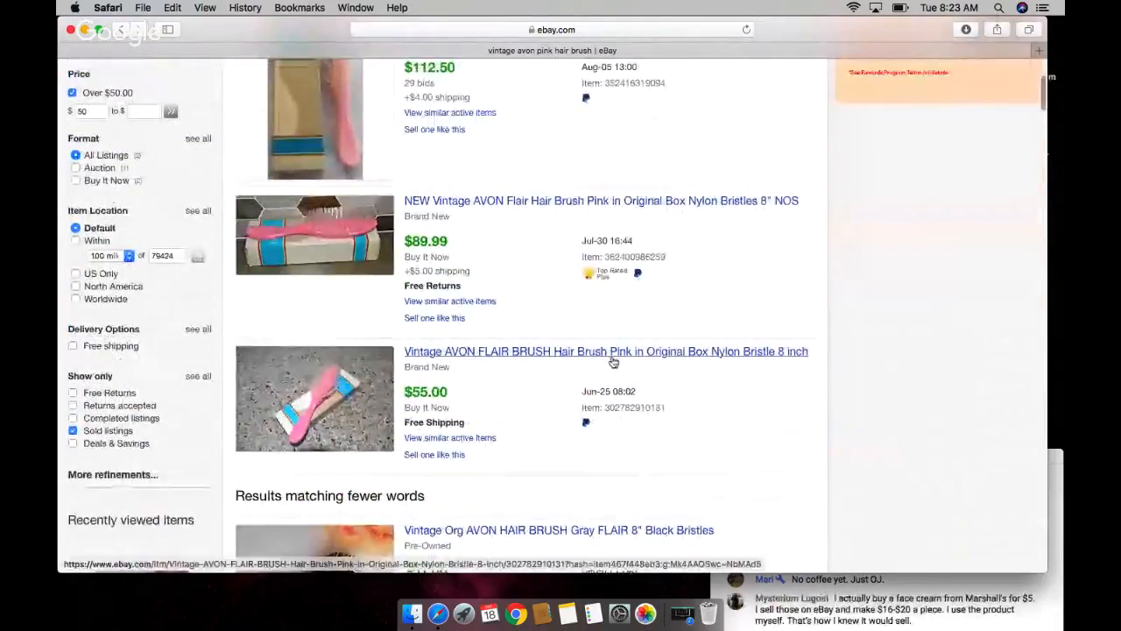
{"action": "scroll", "coordinate": [613, 361], "scroll_direction": "up", "scroll_amount": 5}
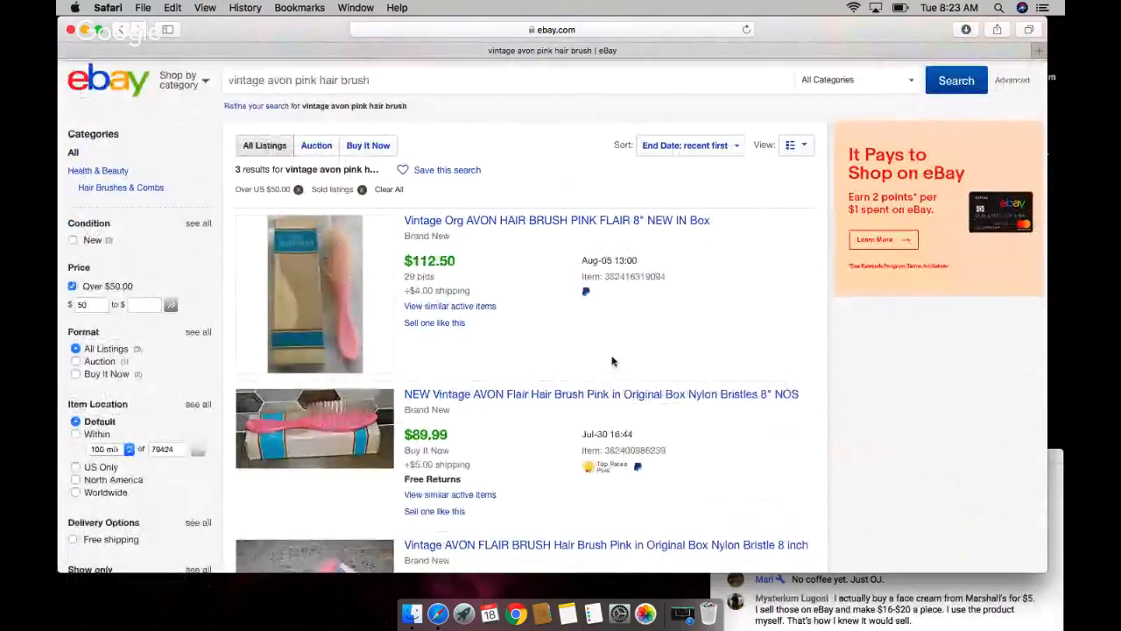
{"action": "scroll", "coordinate": [613, 361], "scroll_direction": "down", "scroll_amount": 4}
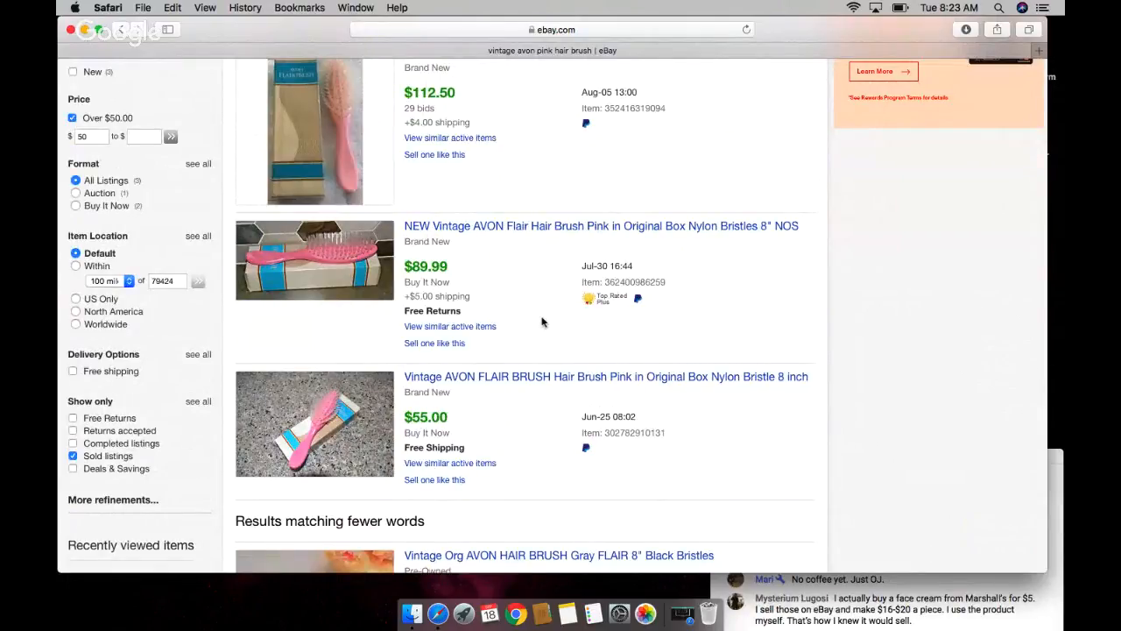
{"action": "scroll", "coordinate": [570, 362], "scroll_direction": "down", "scroll_amount": 4}
{"action": "scroll", "coordinate": [570, 362], "scroll_direction": "down", "scroll_amount": 2}
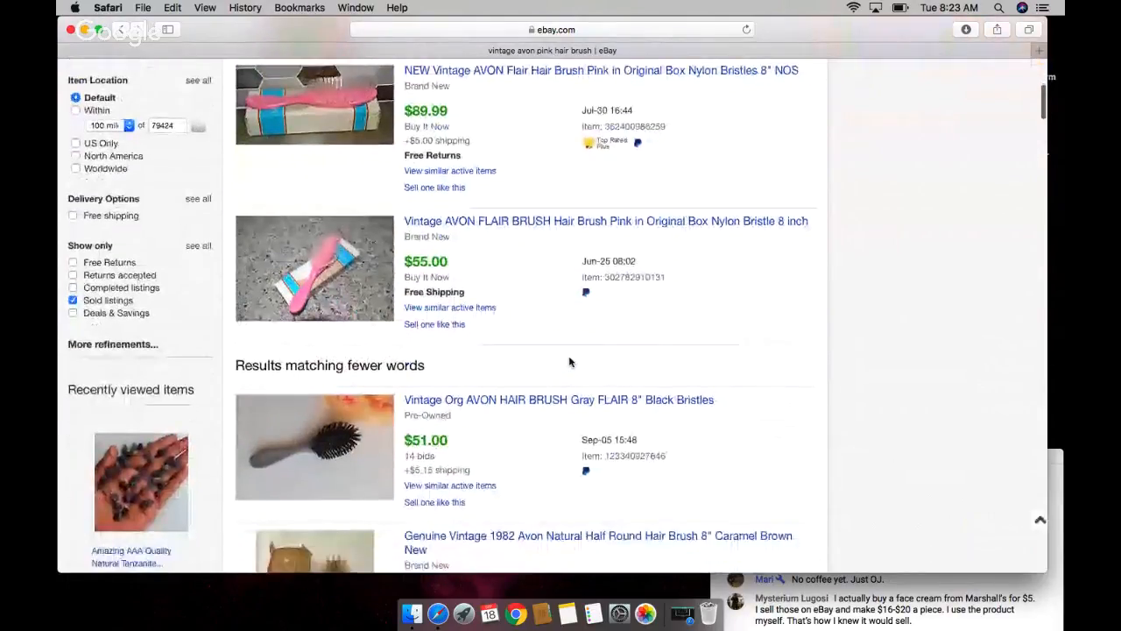
{"action": "scroll", "coordinate": [570, 362], "scroll_direction": "down", "scroll_amount": 5}
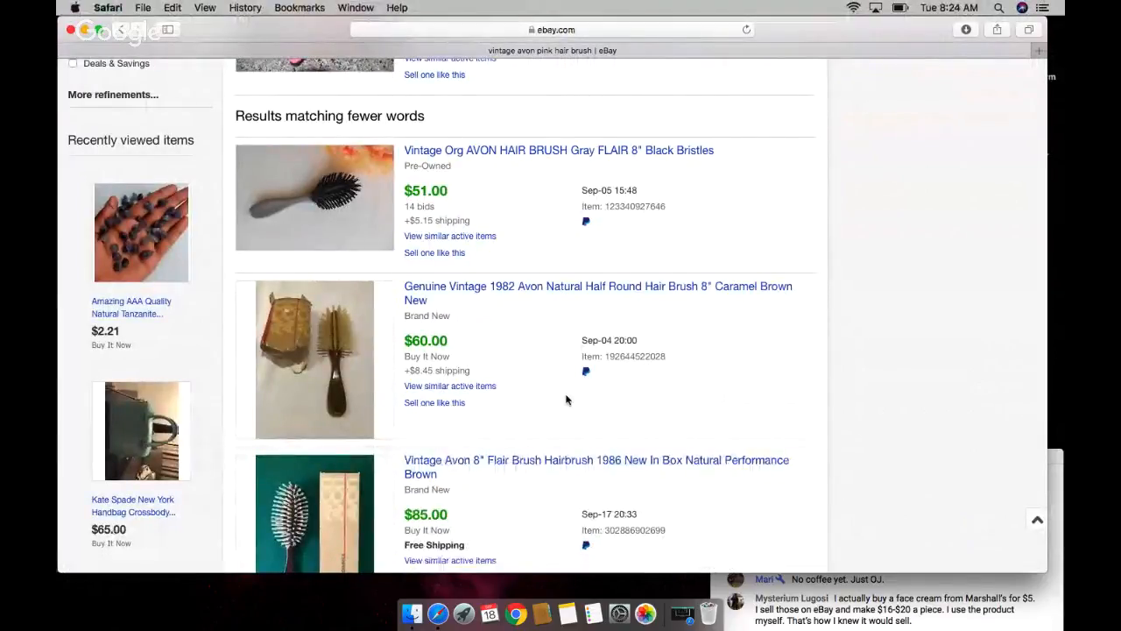
{"action": "scroll", "coordinate": [566, 400], "scroll_direction": "up", "scroll_amount": 5}
{"action": "scroll", "coordinate": [567, 399], "scroll_direction": "up", "scroll_amount": 5}
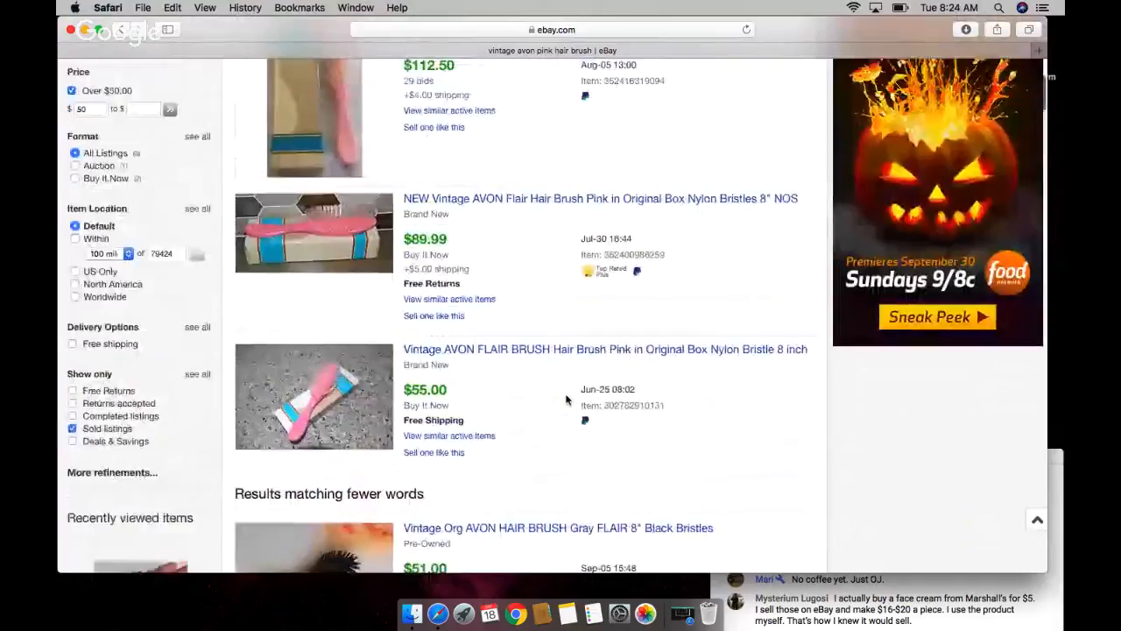
{"action": "scroll", "coordinate": [450, 243], "scroll_direction": "up", "scroll_amount": 3}
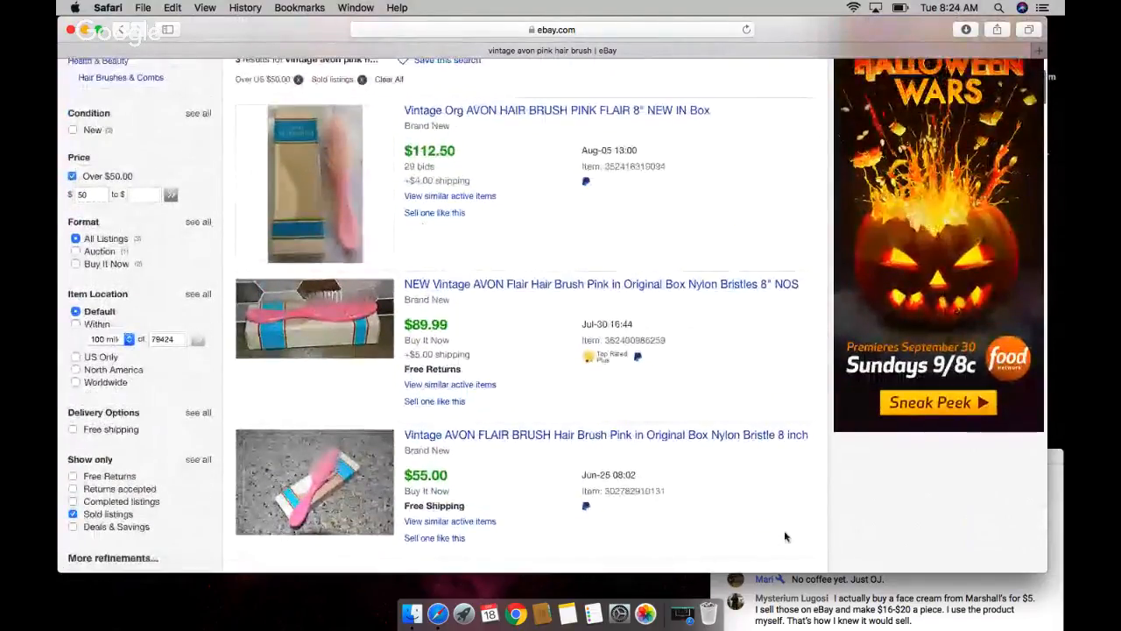
{"action": "left_click", "coordinate": [936, 449]}
Step: Move the live chat window up a little over the sold results
{"action": "left_click_drag", "start_coordinate": [936, 455], "coordinate": [948, 427]}
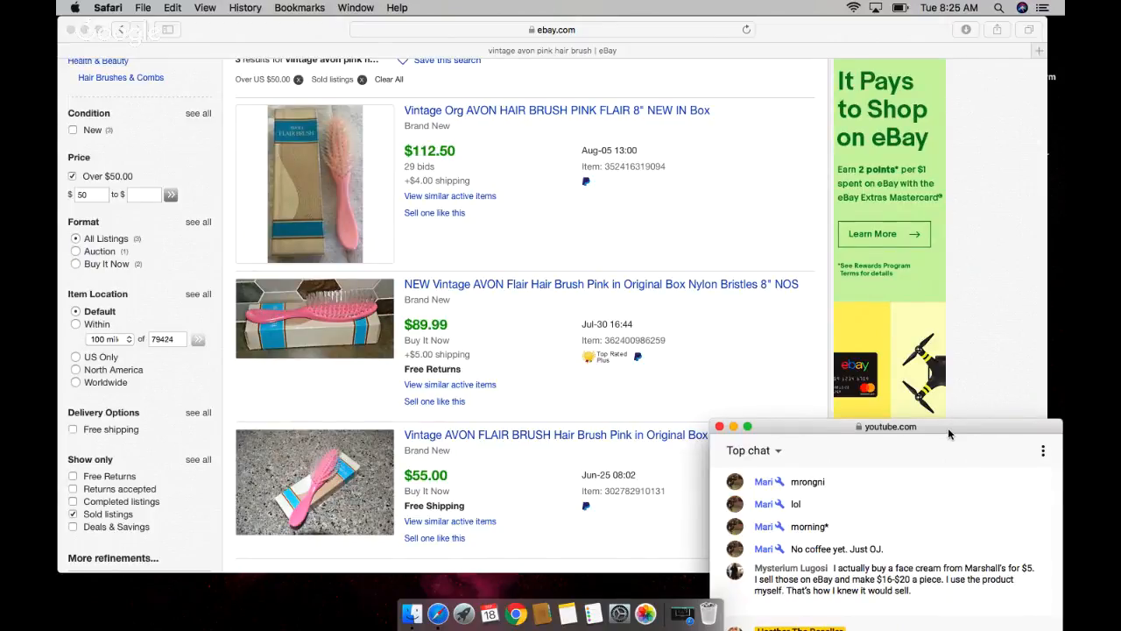
Step: Bring the eBay results forward and open the sold gray Avon Flair brush listing
{"action": "left_click", "coordinate": [657, 208]}
{"action": "scroll", "coordinate": [657, 208], "scroll_direction": "up", "scroll_amount": 5}
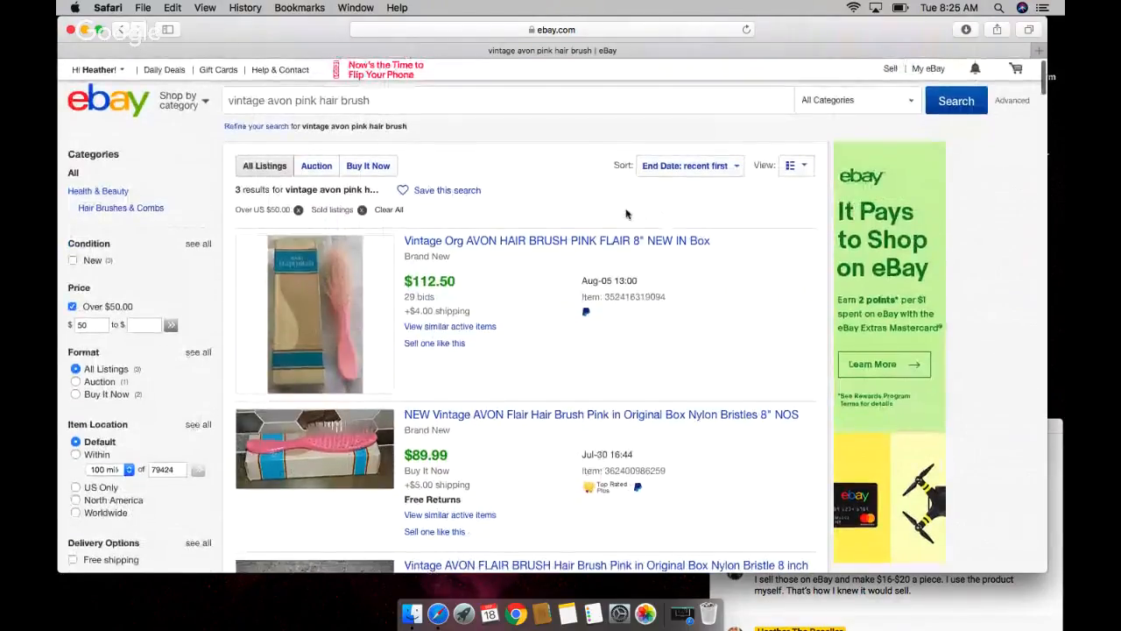
{"action": "scroll", "coordinate": [657, 208], "scroll_direction": "down", "scroll_amount": 5}
{"action": "scroll", "coordinate": [673, 282], "scroll_direction": "down", "scroll_amount": 5}
{"action": "scroll", "coordinate": [673, 282], "scroll_direction": "down", "scroll_amount": 5}
{"action": "scroll", "coordinate": [674, 282], "scroll_direction": "down", "scroll_amount": 3}
{"action": "scroll", "coordinate": [673, 282], "scroll_direction": "down", "scroll_amount": 4}
{"action": "scroll", "coordinate": [673, 282], "scroll_direction": "down", "scroll_amount": 5}
{"action": "scroll", "coordinate": [674, 282], "scroll_direction": "down", "scroll_amount": 3}
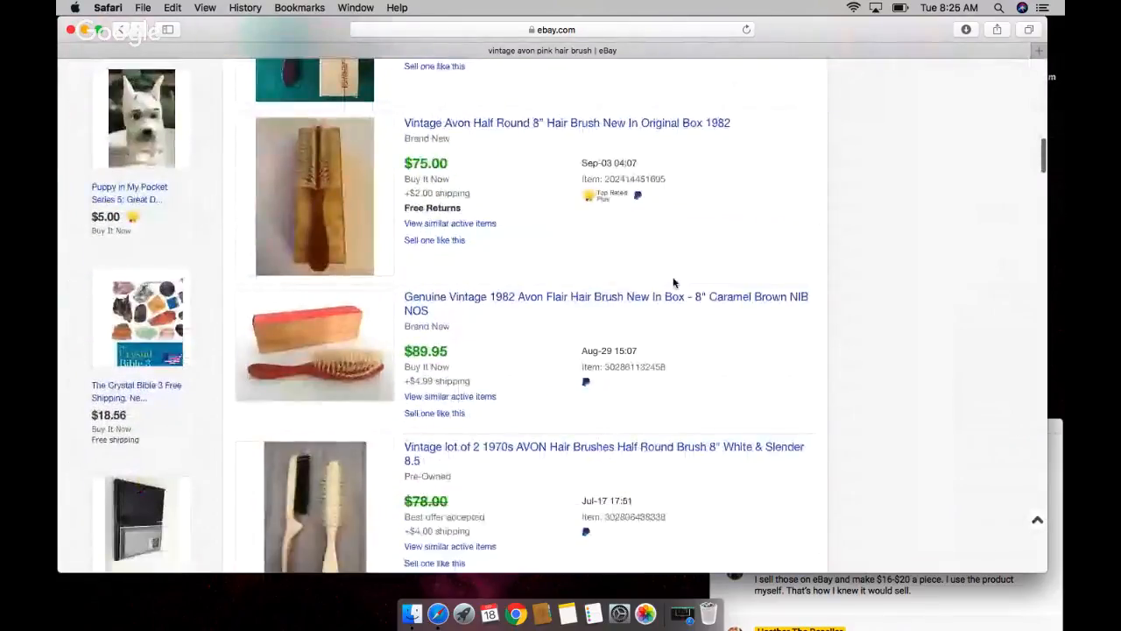
{"action": "scroll", "coordinate": [398, 223], "scroll_direction": "up", "scroll_amount": 3}
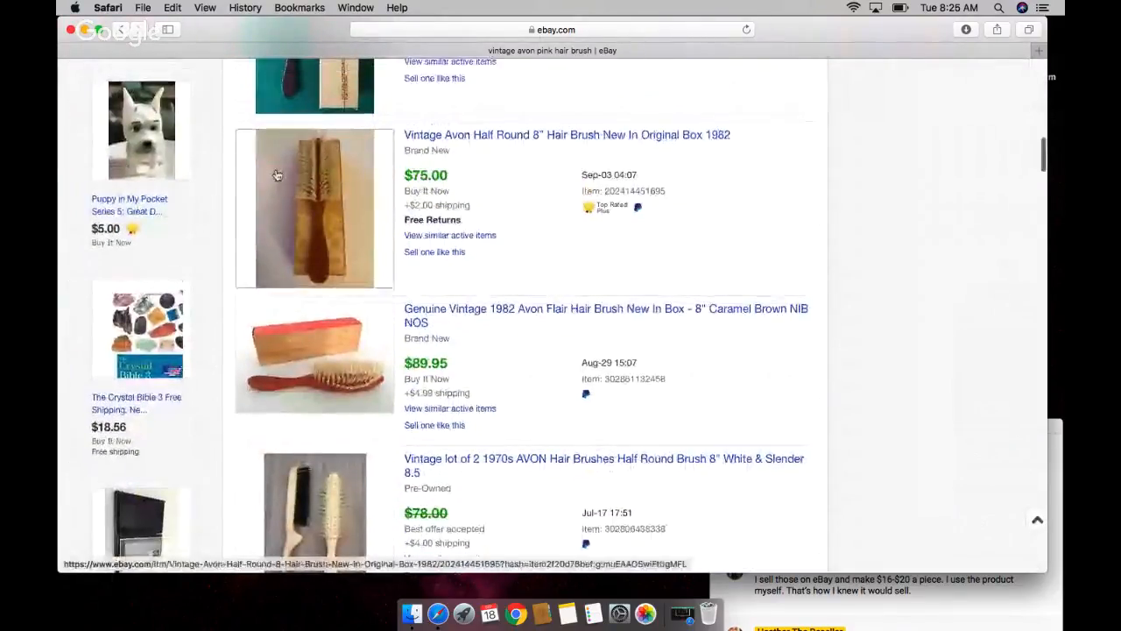
{"action": "scroll", "coordinate": [399, 223], "scroll_direction": "up", "scroll_amount": 5}
{"action": "scroll", "coordinate": [351, 201], "scroll_direction": "up", "scroll_amount": 5}
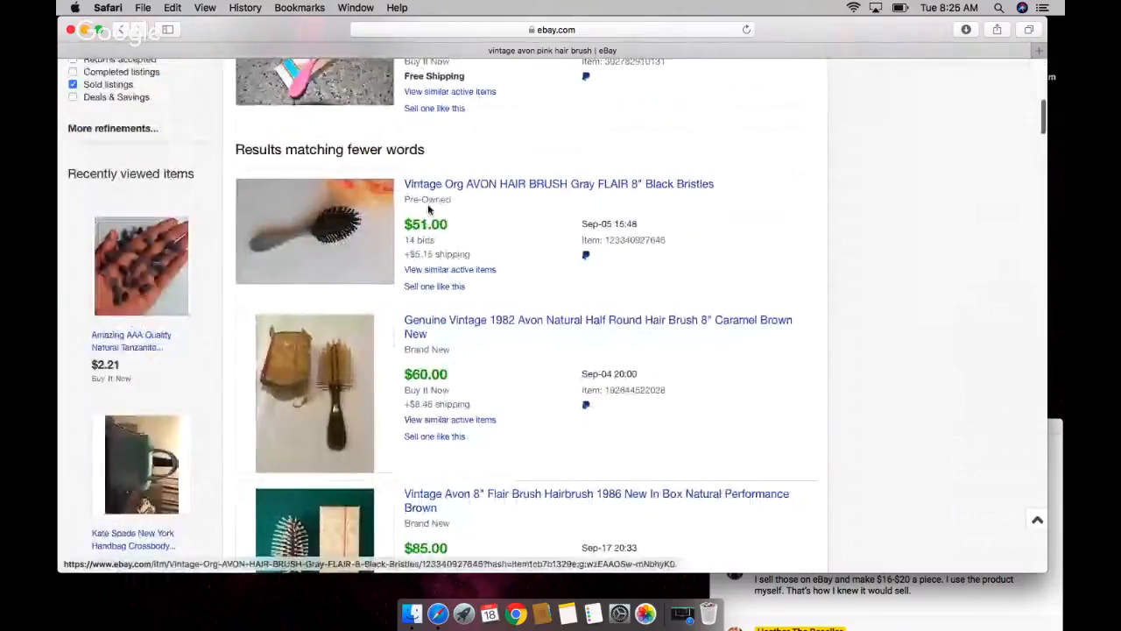
{"action": "left_click", "coordinate": [512, 185]}
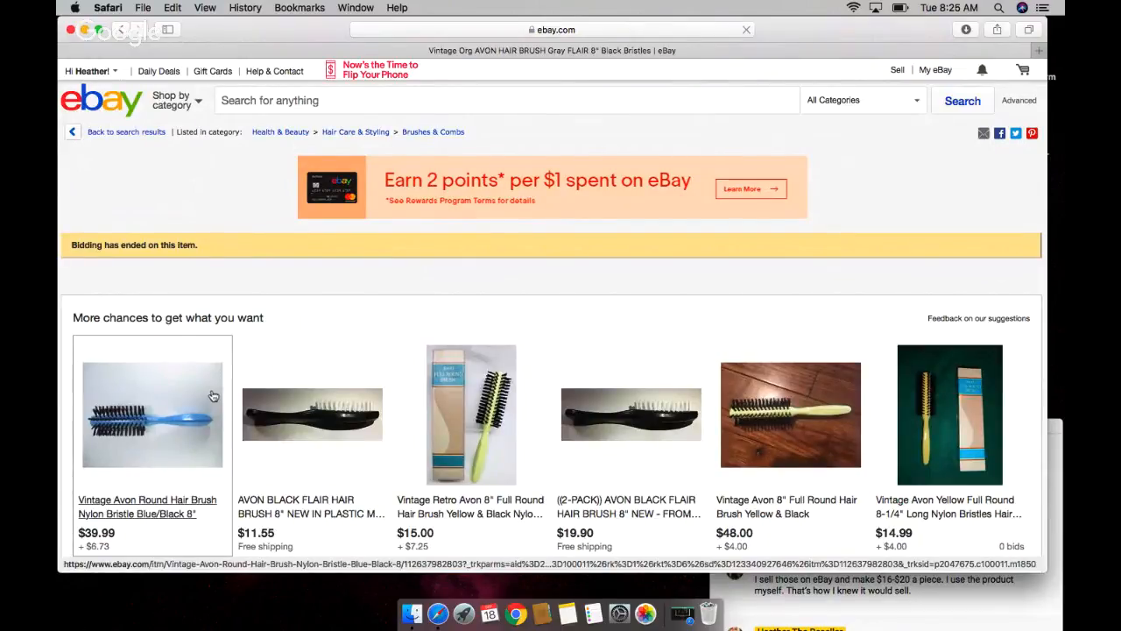
{"action": "scroll", "coordinate": [213, 396], "scroll_direction": "down", "scroll_amount": 5}
{"action": "scroll", "coordinate": [213, 396], "scroll_direction": "down", "scroll_amount": 5}
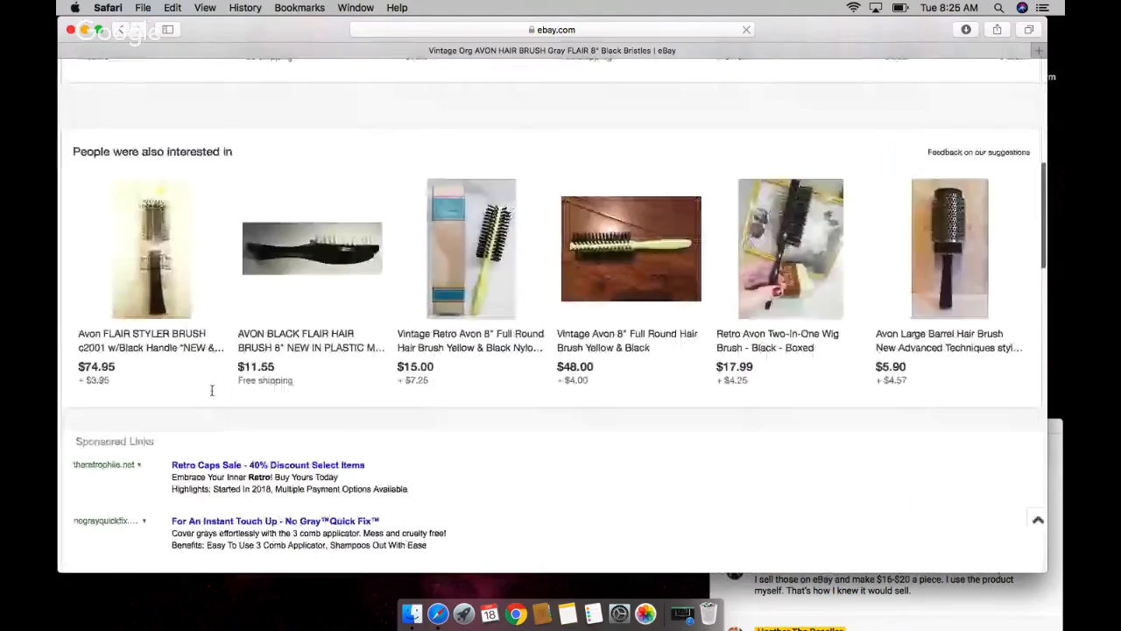
{"action": "scroll", "coordinate": [211, 391], "scroll_direction": "up", "scroll_amount": 15}
Step: Browse the gray Flair brush photos, then go back to the sold search results
{"action": "left_click", "coordinate": [237, 325]}
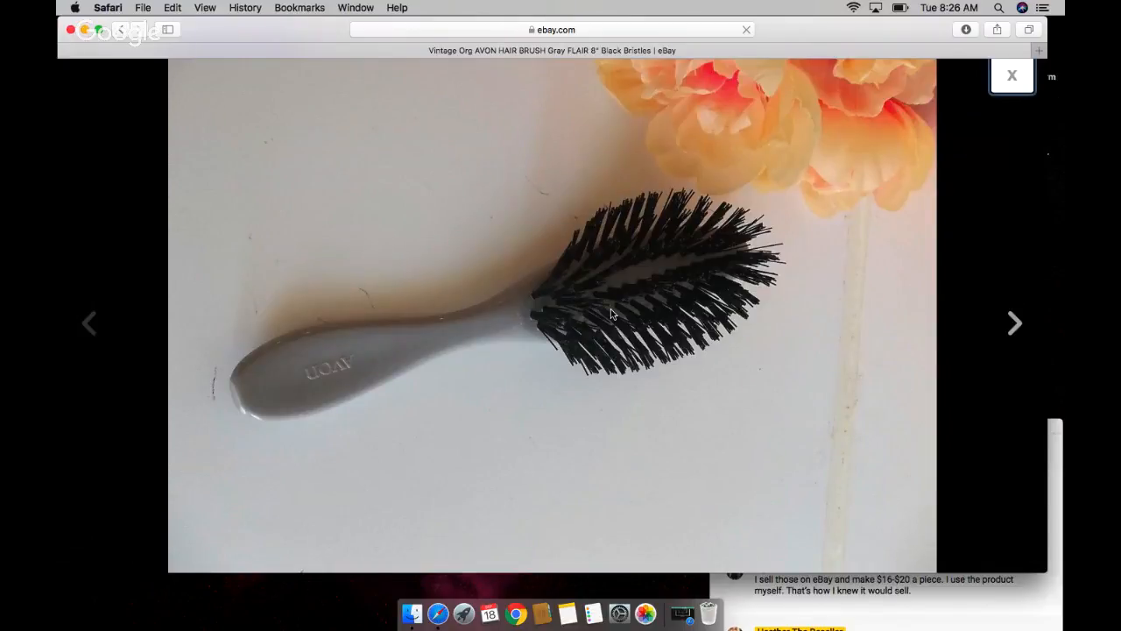
{"action": "left_click", "coordinate": [1014, 322]}
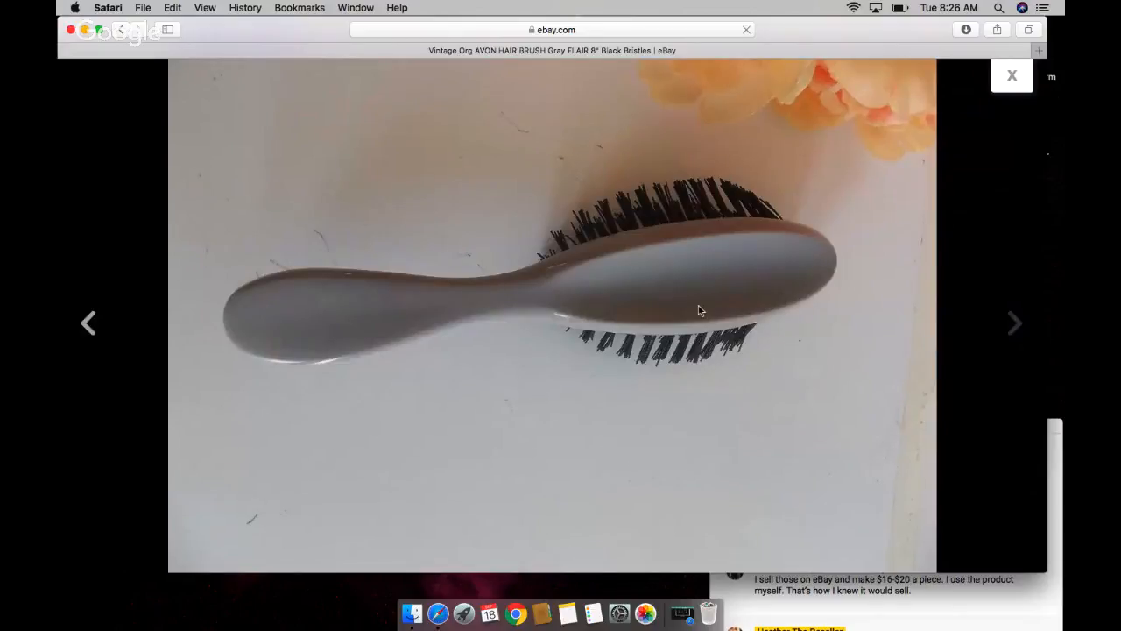
{"action": "left_click", "coordinate": [1012, 77]}
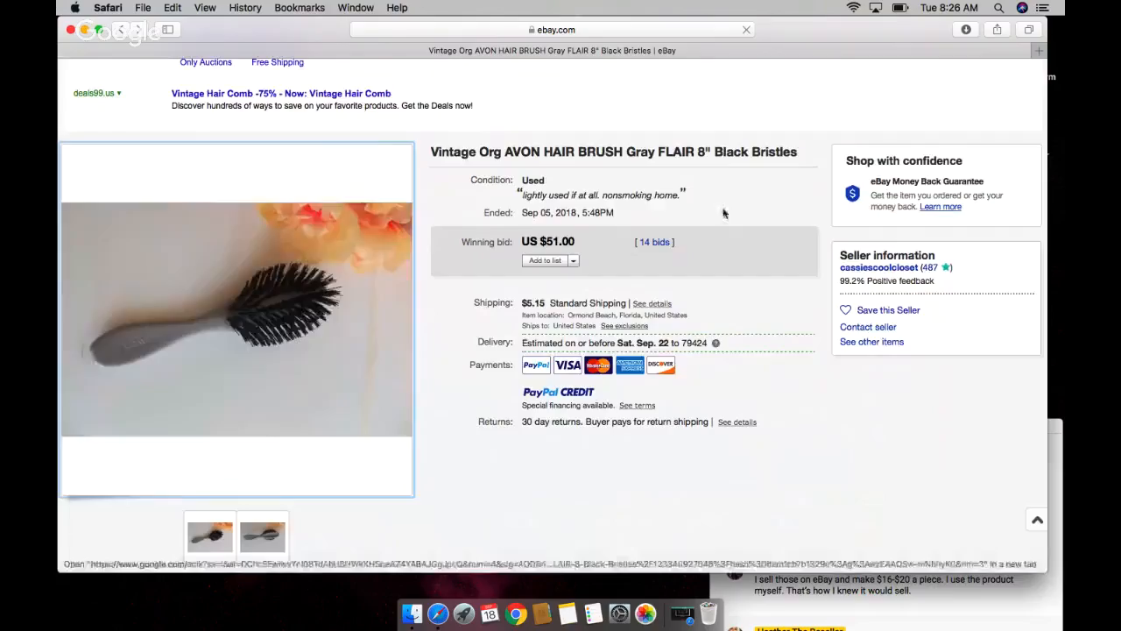
{"action": "left_click", "coordinate": [123, 30]}
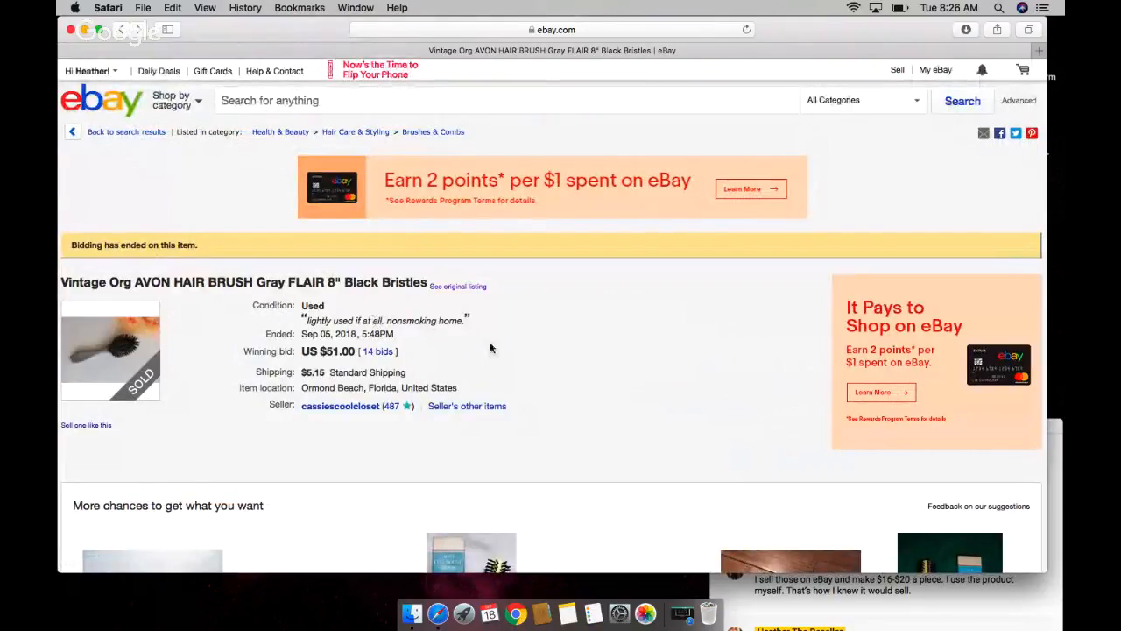
{"action": "scroll", "coordinate": [489, 348], "scroll_direction": "down", "scroll_amount": 5}
{"action": "scroll", "coordinate": [489, 348], "scroll_direction": "down", "scroll_amount": 5}
{"action": "scroll", "coordinate": [489, 348], "scroll_direction": "down", "scroll_amount": 5}
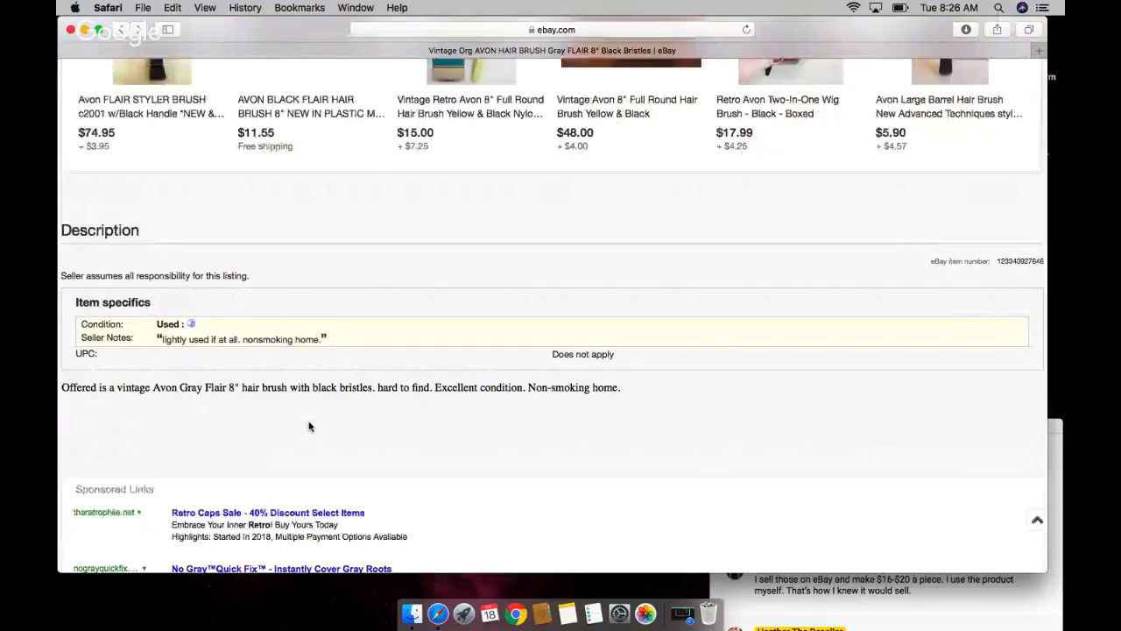
{"action": "scroll", "coordinate": [309, 427], "scroll_direction": "up", "scroll_amount": 10}
{"action": "scroll", "coordinate": [229, 146], "scroll_direction": "up", "scroll_amount": 10}
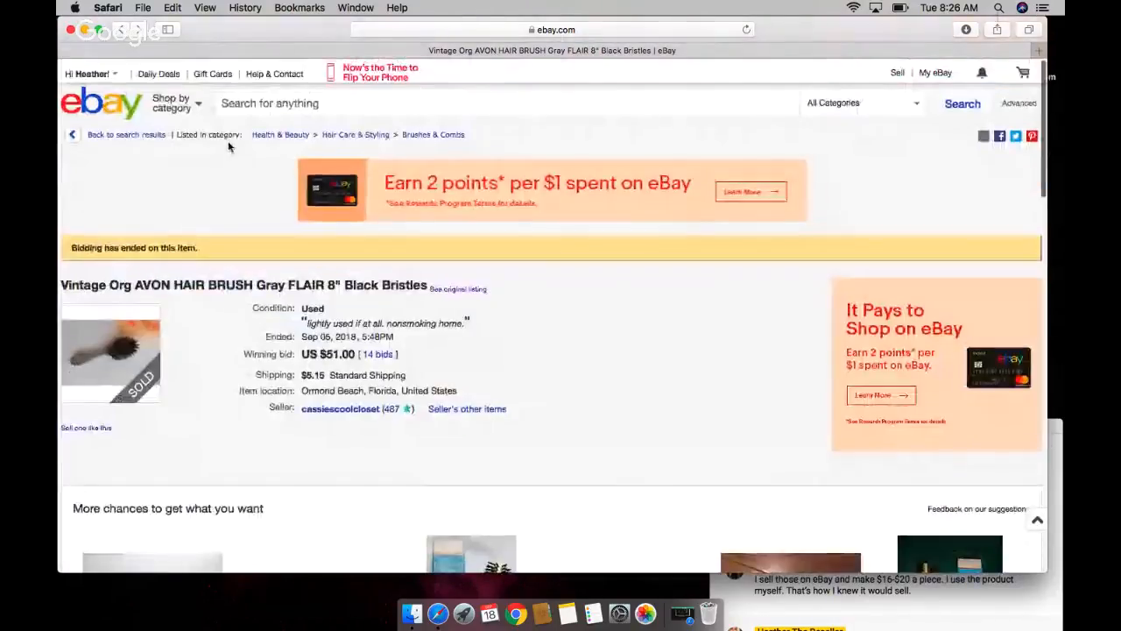
{"action": "left_click", "coordinate": [132, 133]}
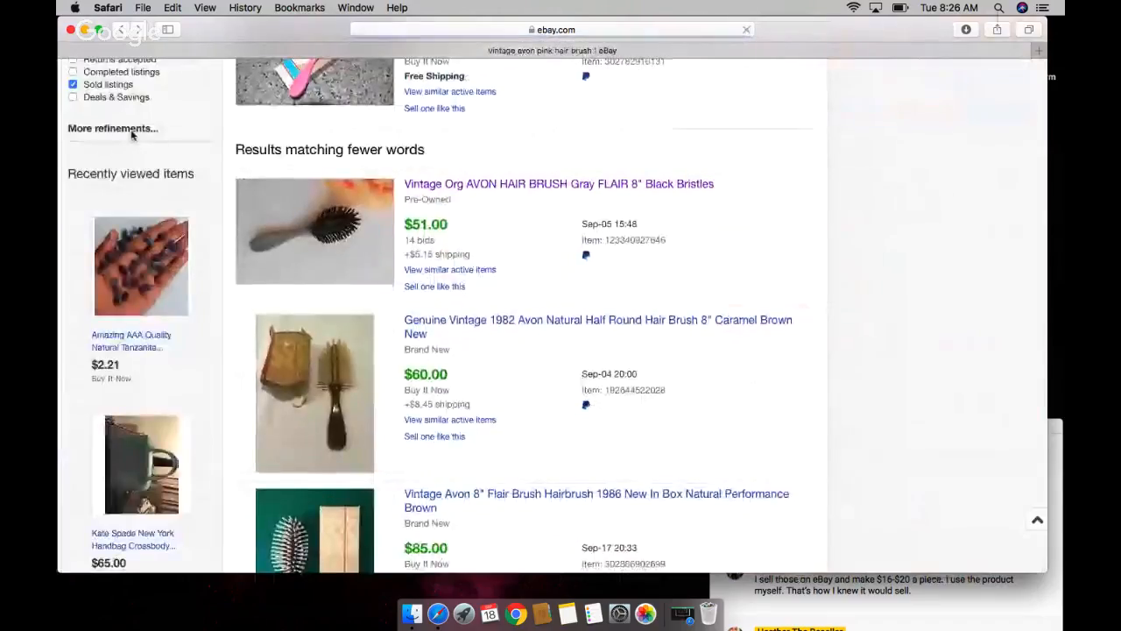
Step: Open the 1982 Avon Natural Half Round brush listing, enlarge its photo and raise the chat
{"action": "left_click", "coordinate": [536, 324]}
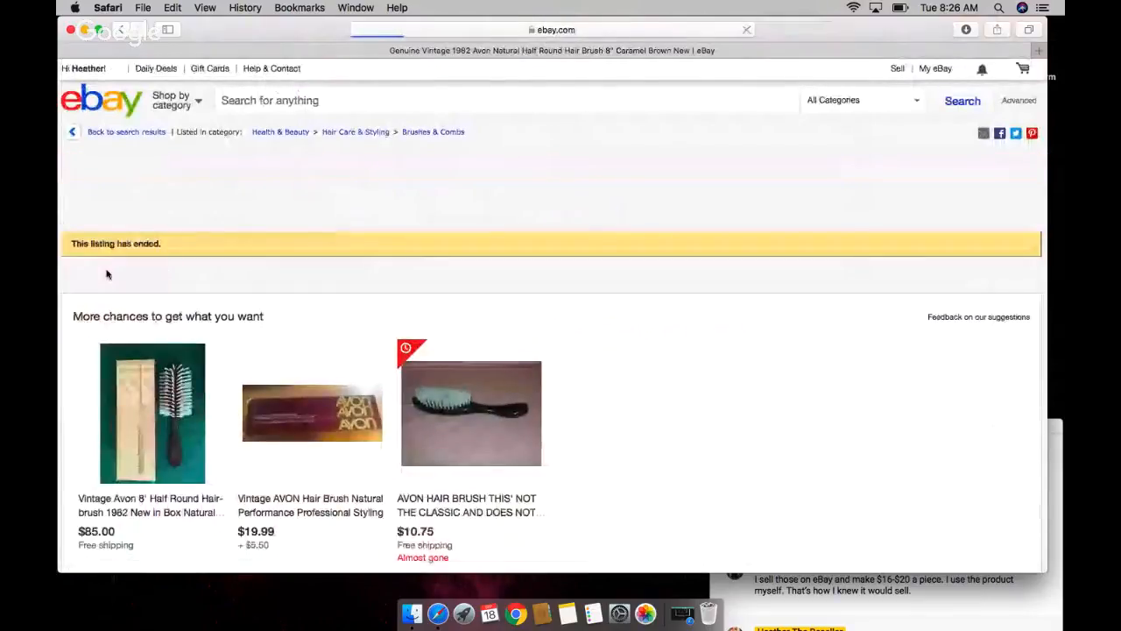
{"action": "scroll", "coordinate": [175, 307], "scroll_direction": "down", "scroll_amount": 5}
{"action": "scroll", "coordinate": [262, 351], "scroll_direction": "down", "scroll_amount": 10}
{"action": "scroll", "coordinate": [331, 379], "scroll_direction": "down", "scroll_amount": 5}
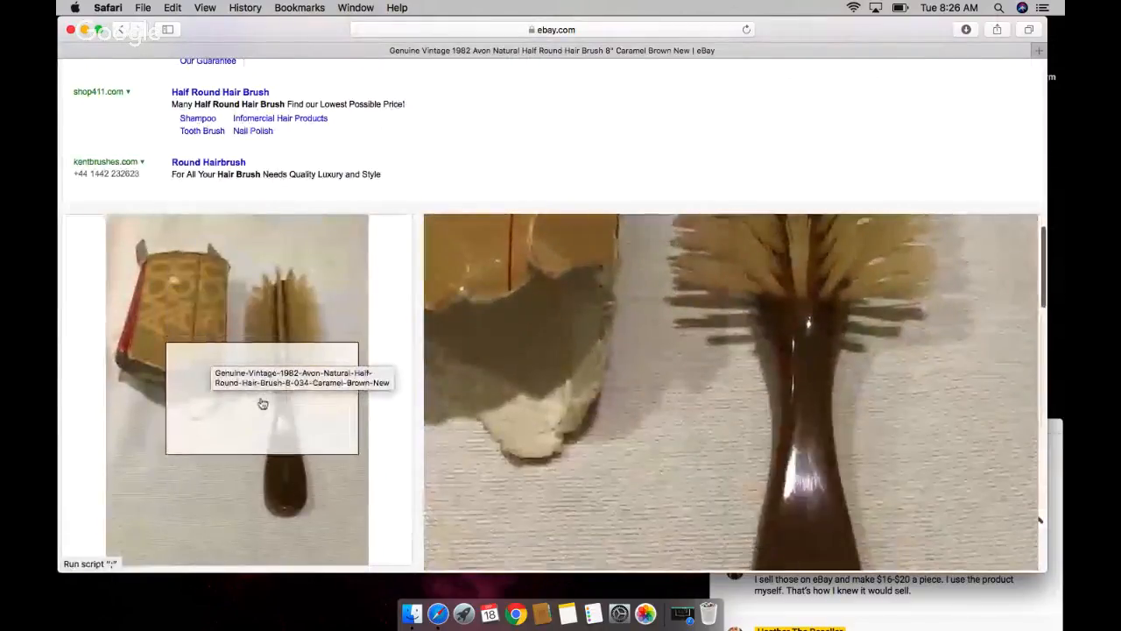
{"action": "left_click", "coordinate": [269, 347]}
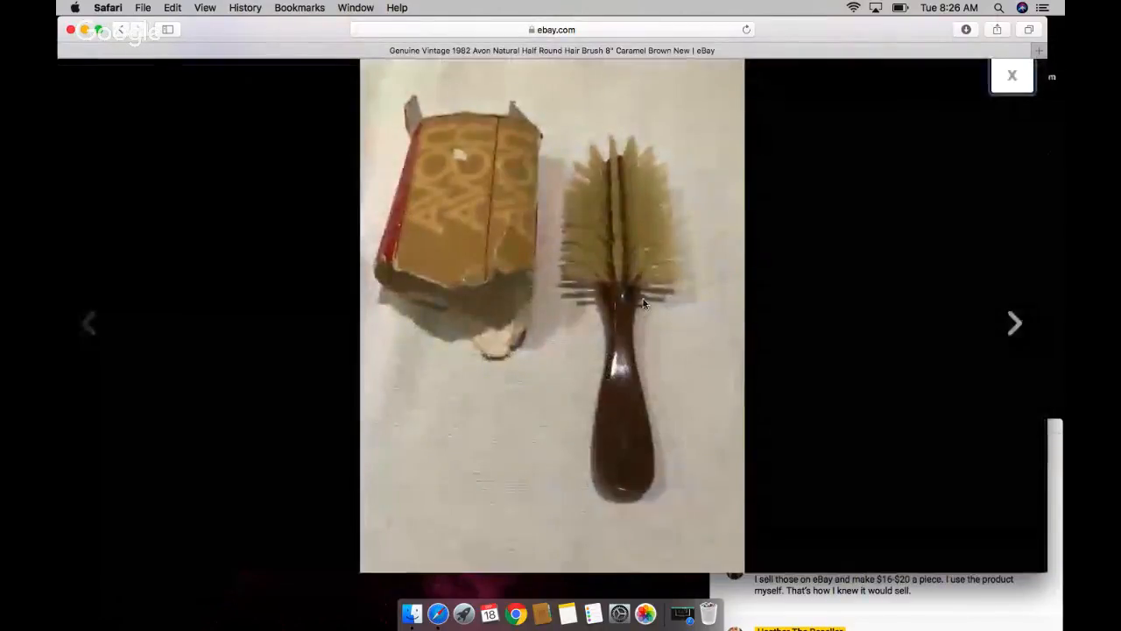
{"action": "scroll", "coordinate": [640, 297], "scroll_direction": "up", "scroll_amount": 3}
{"action": "scroll", "coordinate": [640, 297], "scroll_direction": "up", "scroll_amount": 3}
{"action": "scroll", "coordinate": [641, 297], "scroll_direction": "up", "scroll_amount": 3}
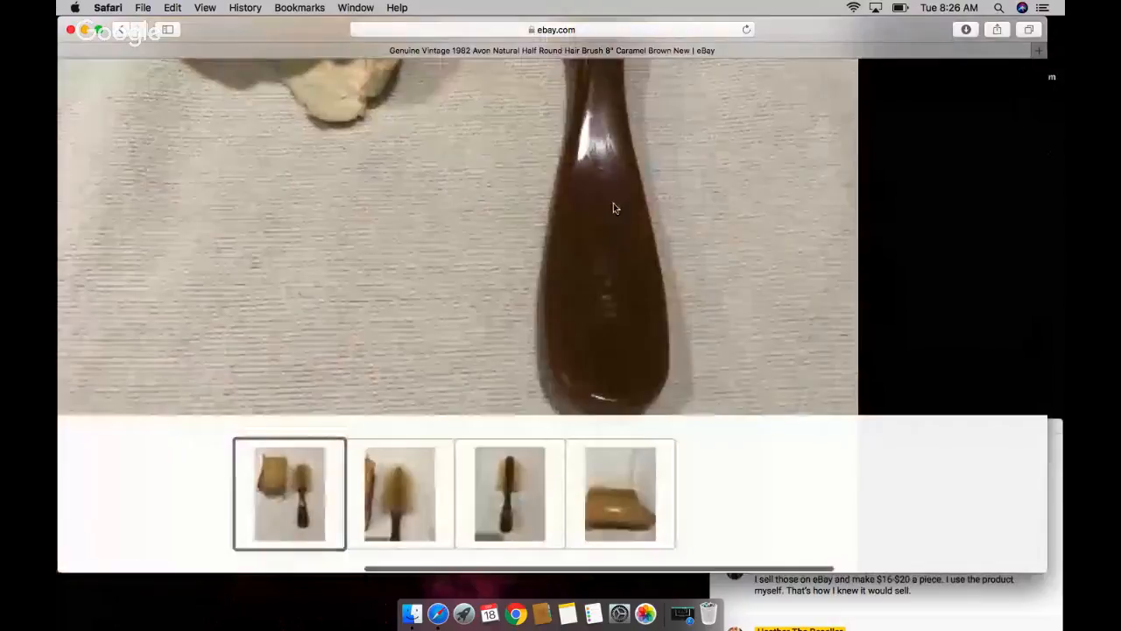
{"action": "scroll", "coordinate": [613, 203], "scroll_direction": "up", "scroll_amount": 3}
{"action": "scroll", "coordinate": [613, 203], "scroll_direction": "up", "scroll_amount": 3}
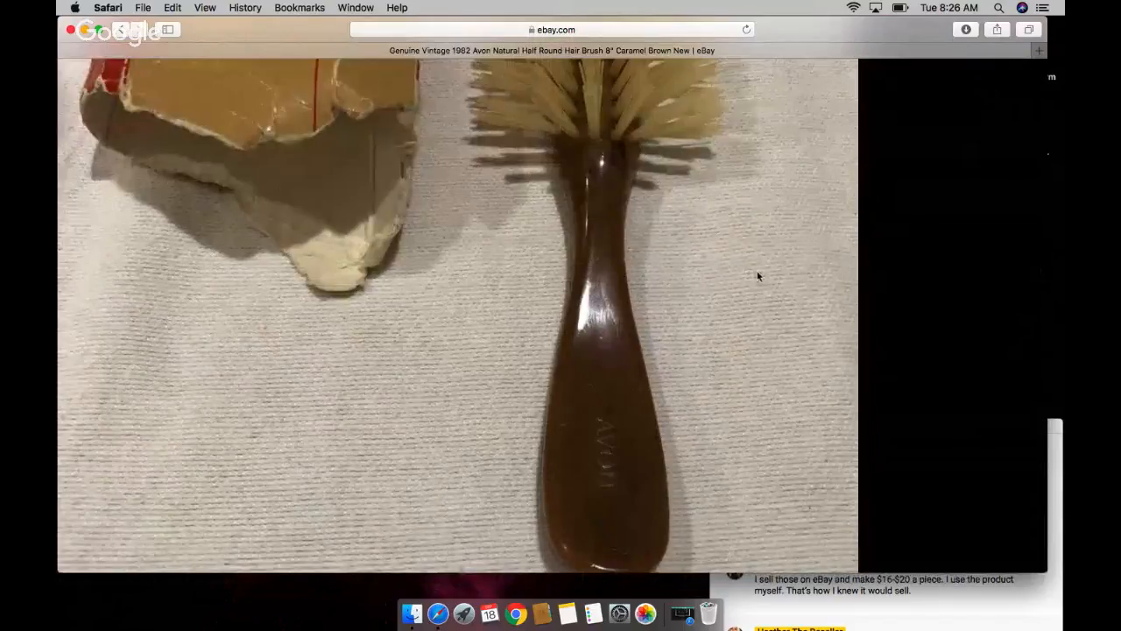
{"action": "mouse_move", "coordinate": [884, 589]}
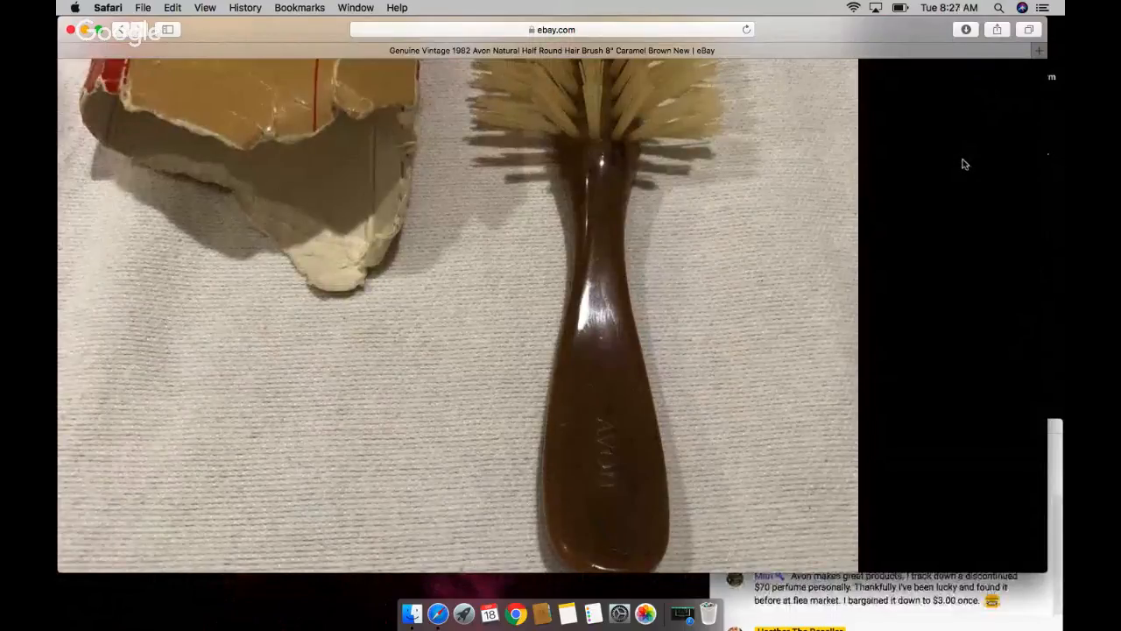
{"action": "left_click", "coordinate": [863, 610]}
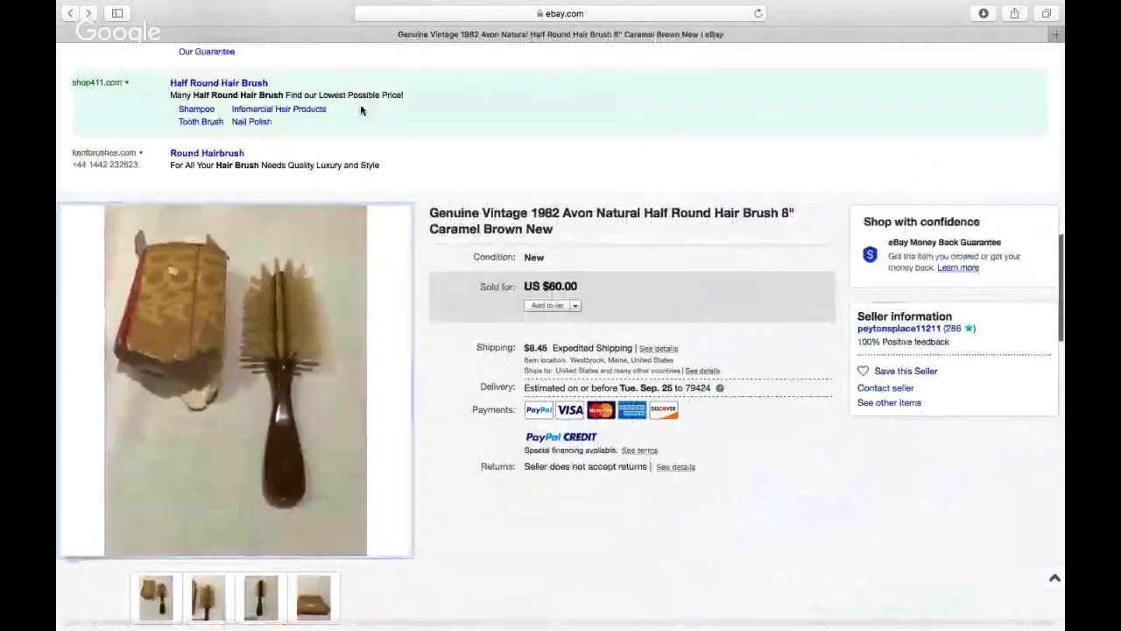
{"action": "scroll", "coordinate": [523, 210], "scroll_direction": "up", "scroll_amount": 8}
{"action": "scroll", "coordinate": [523, 210], "scroll_direction": "up", "scroll_amount": 5}
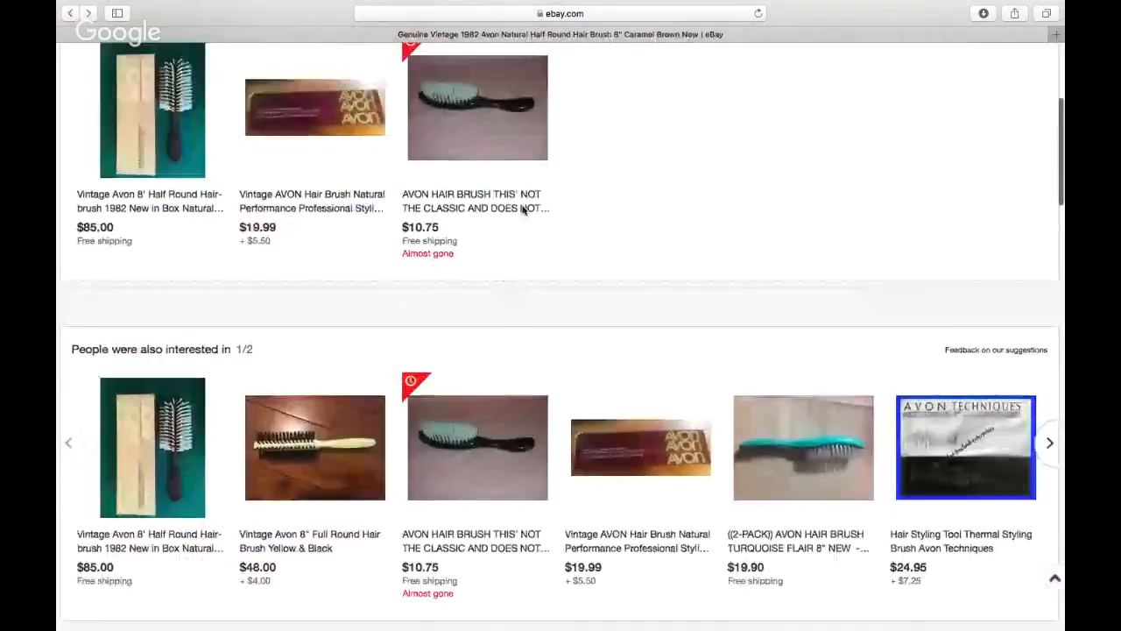
{"action": "scroll", "coordinate": [523, 210], "scroll_direction": "up", "scroll_amount": 8}
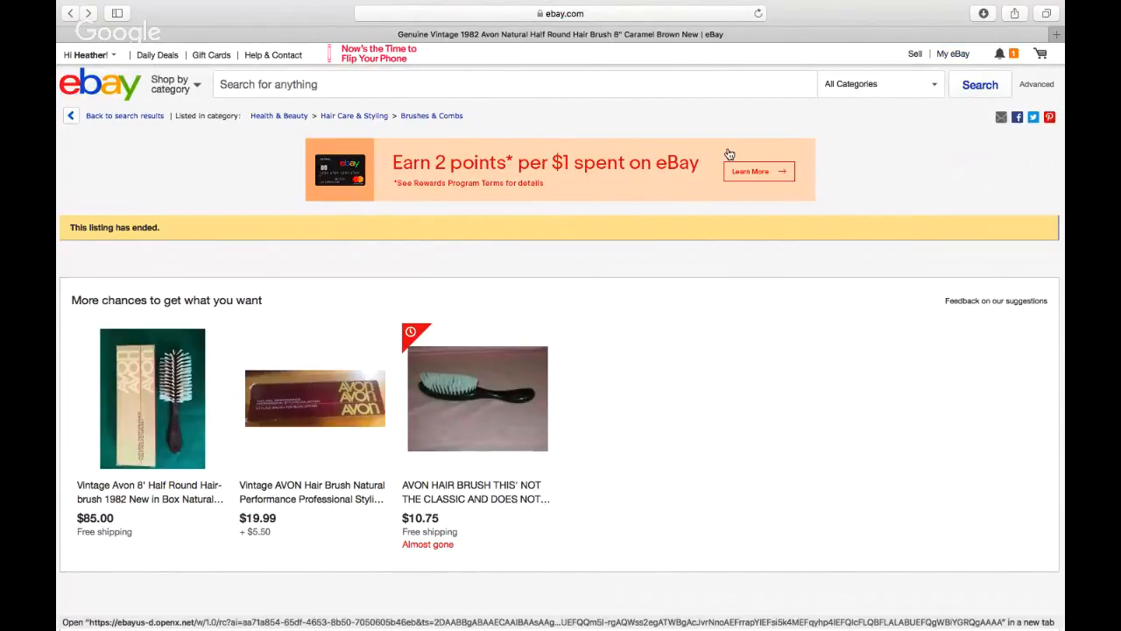
{"action": "mouse_move", "coordinate": [953, 53]}
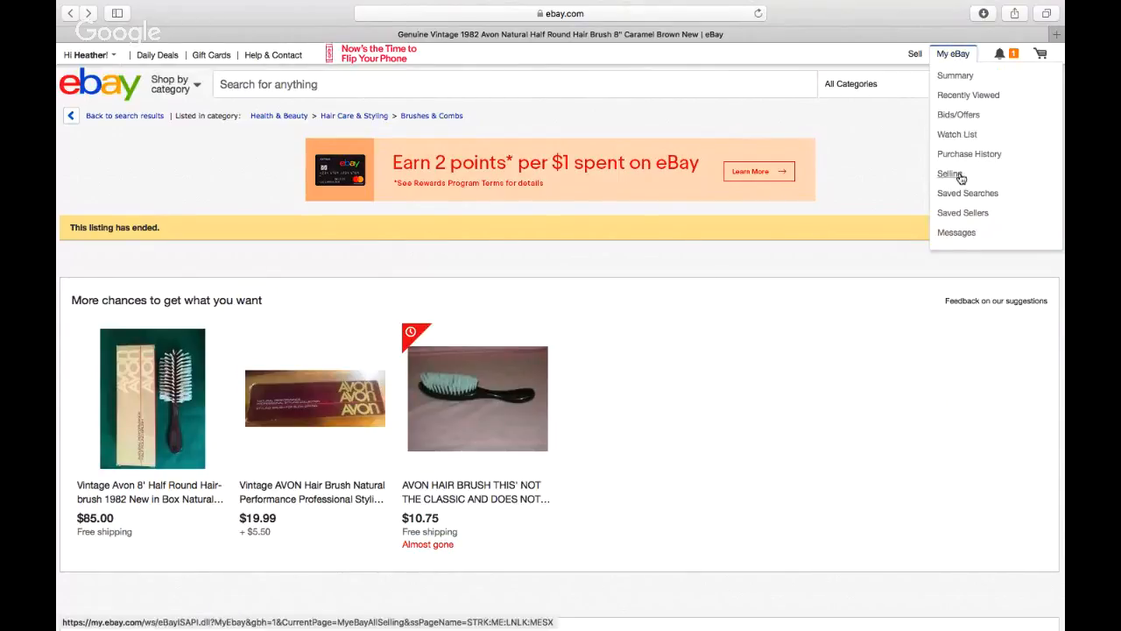
Step: Show all 38 orders in Seller Hub and bring up more actions for the awaiting-payment order
{"action": "left_click", "coordinate": [960, 177]}
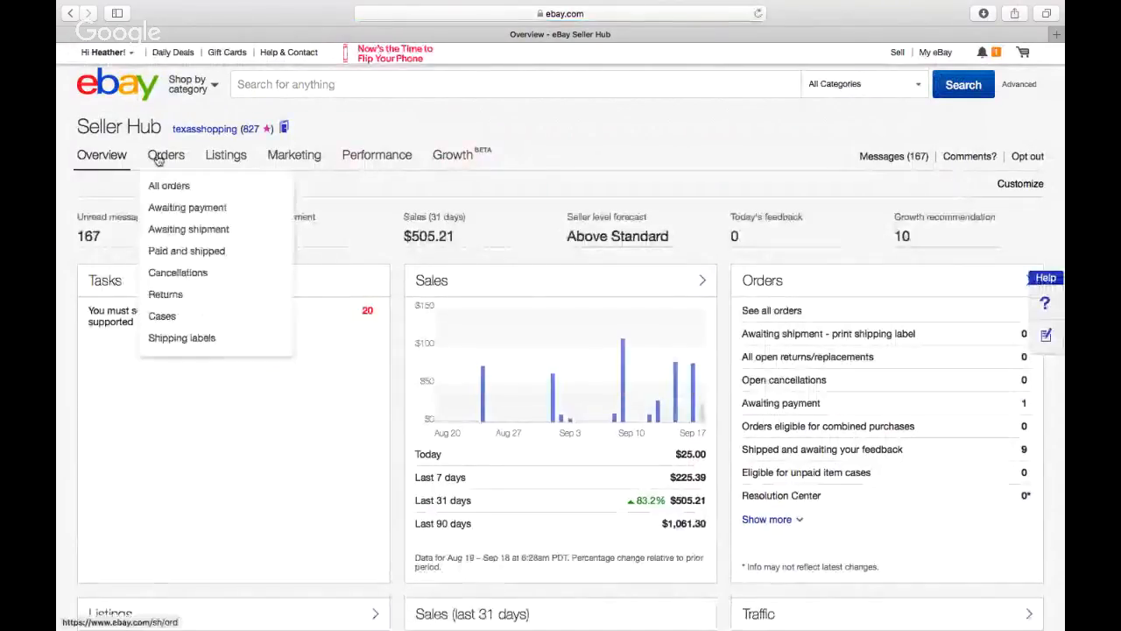
{"action": "mouse_move", "coordinate": [166, 154]}
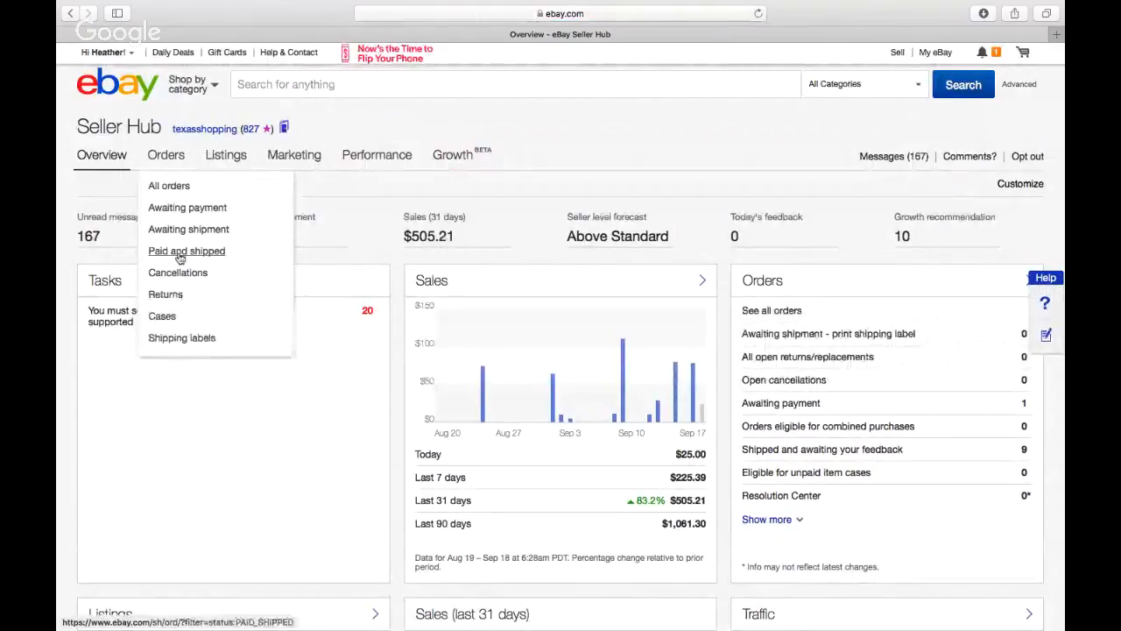
{"action": "left_click", "coordinate": [168, 185]}
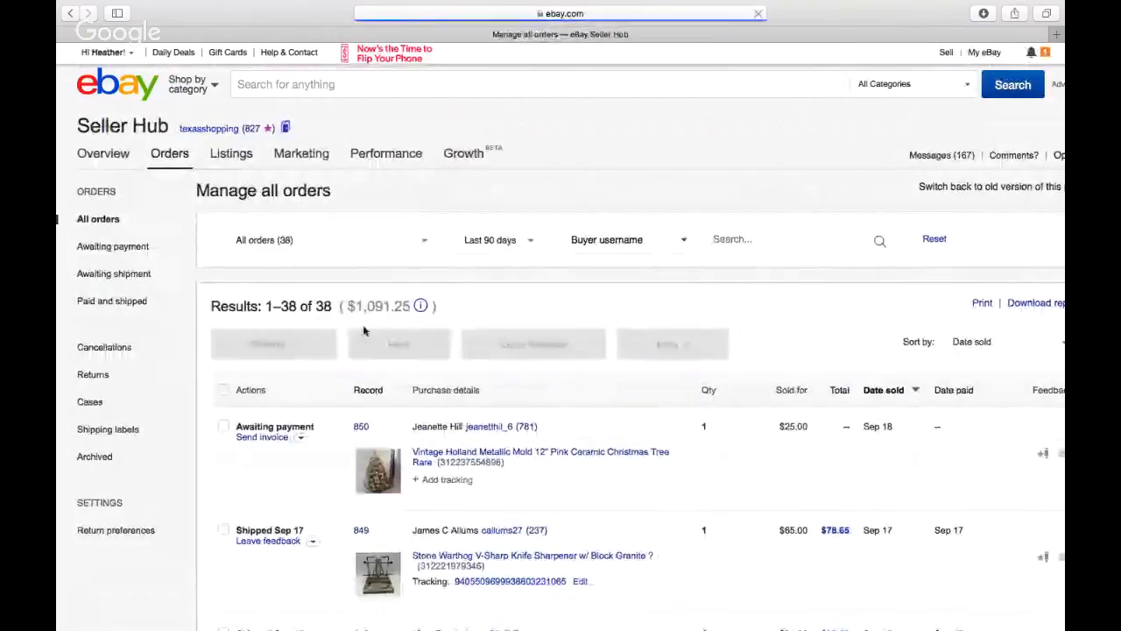
{"action": "left_click", "coordinate": [300, 438]}
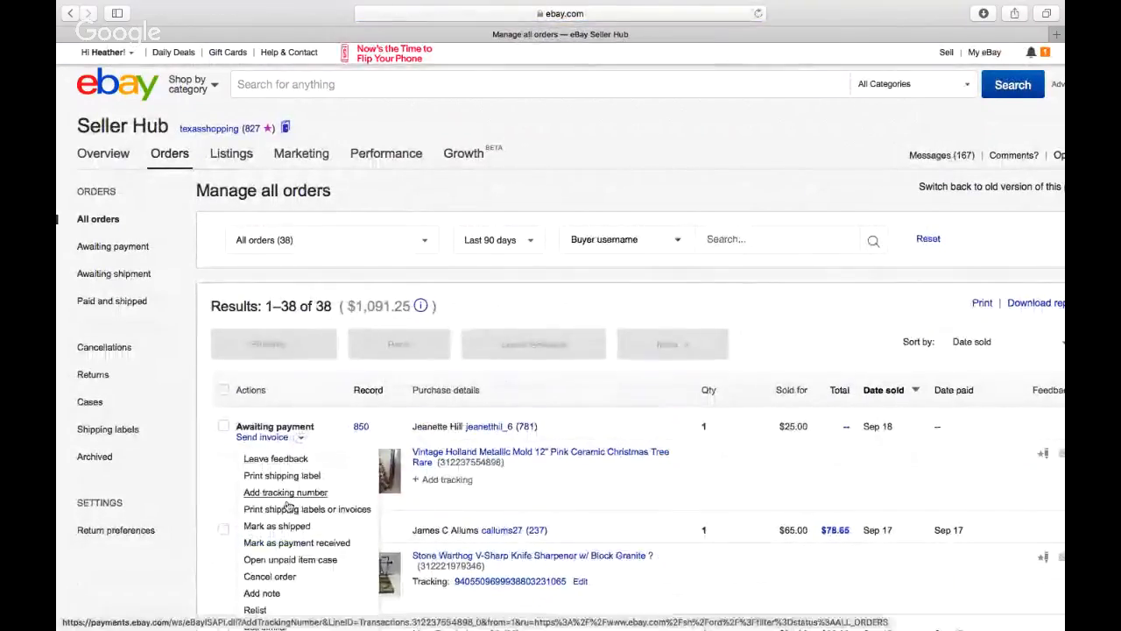
{"action": "scroll", "coordinate": [300, 491], "scroll_direction": "down", "scroll_amount": 1}
Step: Cancel the $25.00 pink ceramic Christmas tree order with reason 'I'm out of stock or the item is damaged'
{"action": "left_click", "coordinate": [282, 556]}
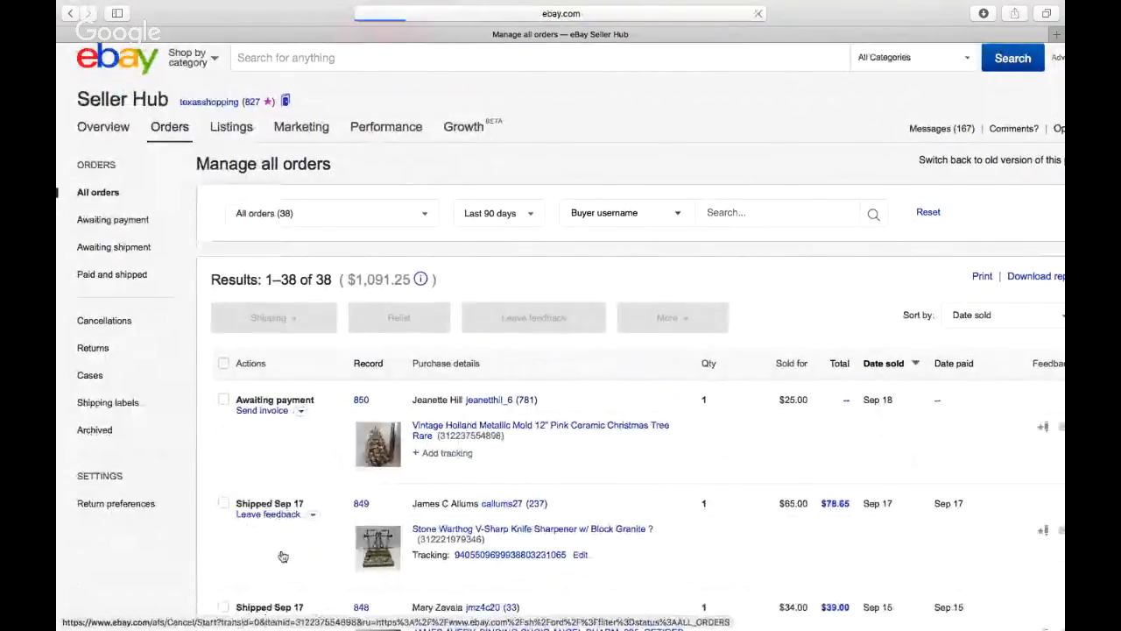
{"action": "left_click", "coordinate": [340, 255]}
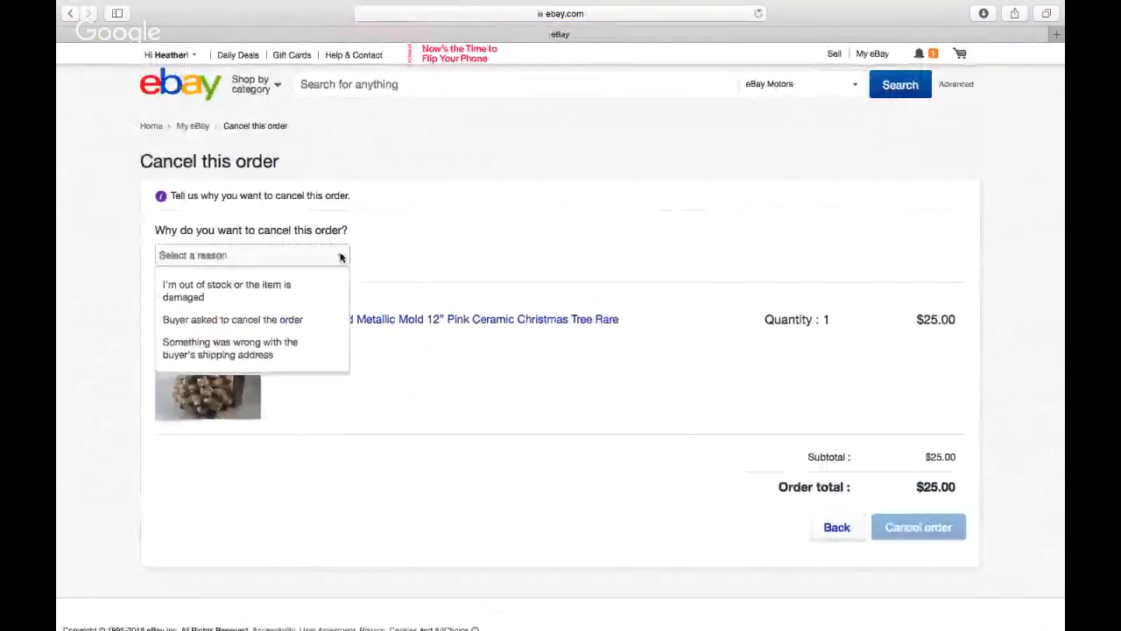
{"action": "left_click", "coordinate": [303, 357]}
{"action": "left_click", "coordinate": [340, 255]}
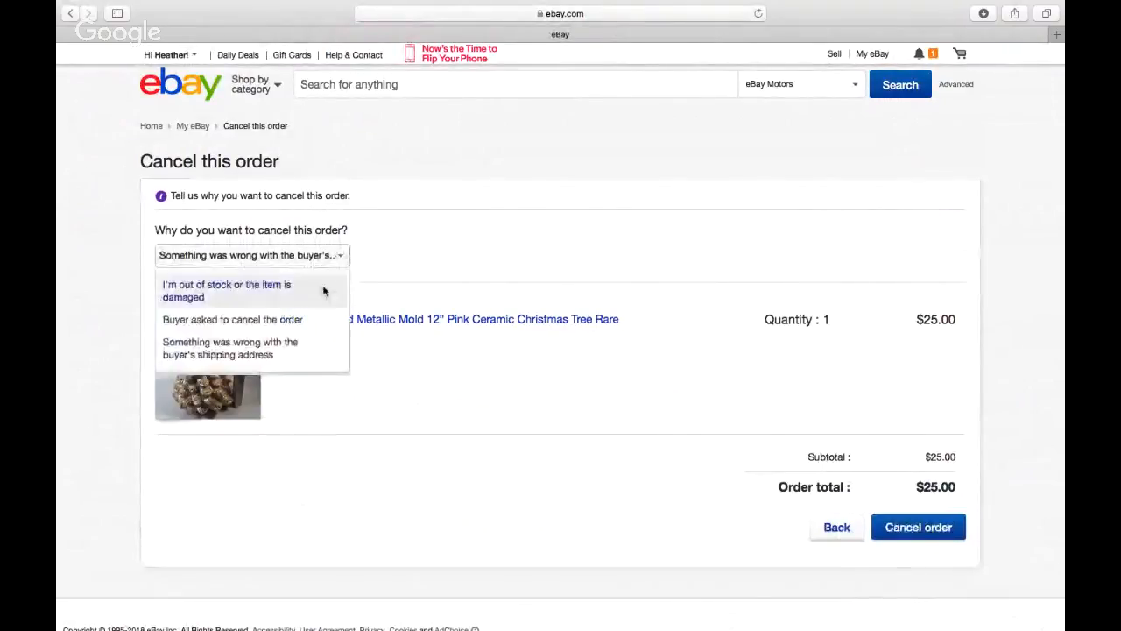
{"action": "left_click", "coordinate": [318, 289]}
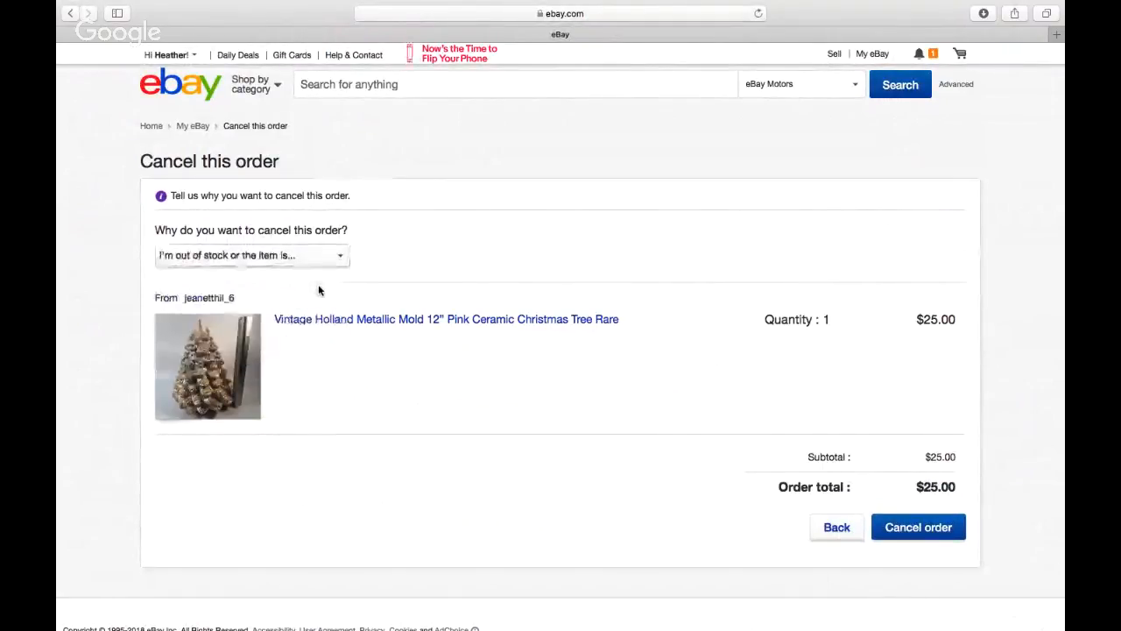
{"action": "left_click", "coordinate": [938, 530]}
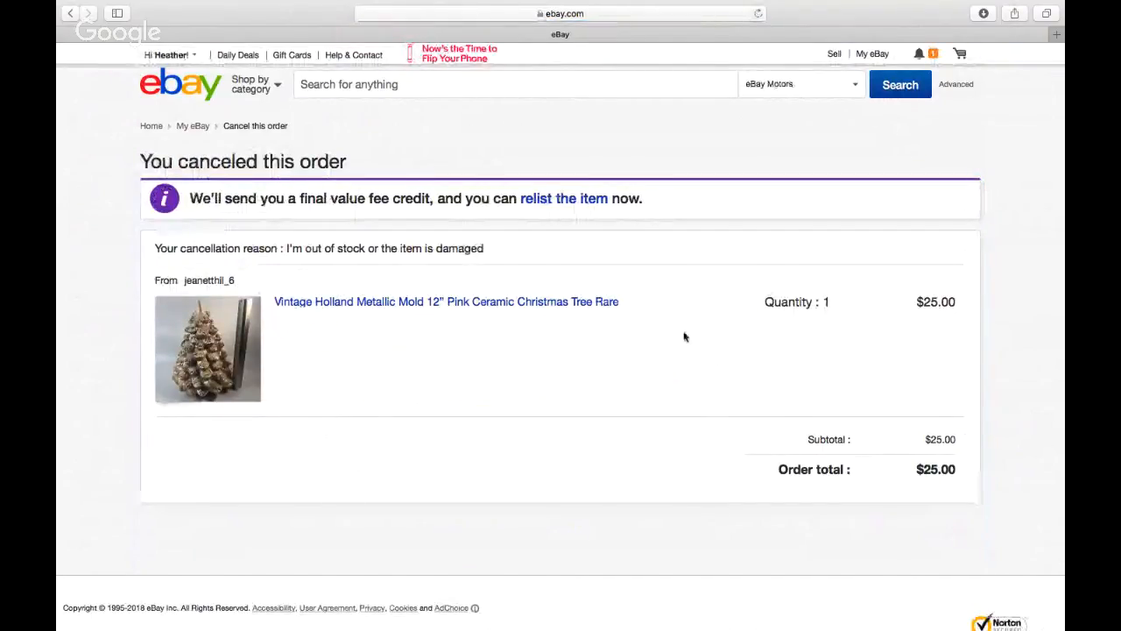
Step: Start relisting the cancelled Christmas tree item
{"action": "left_click", "coordinate": [575, 203]}
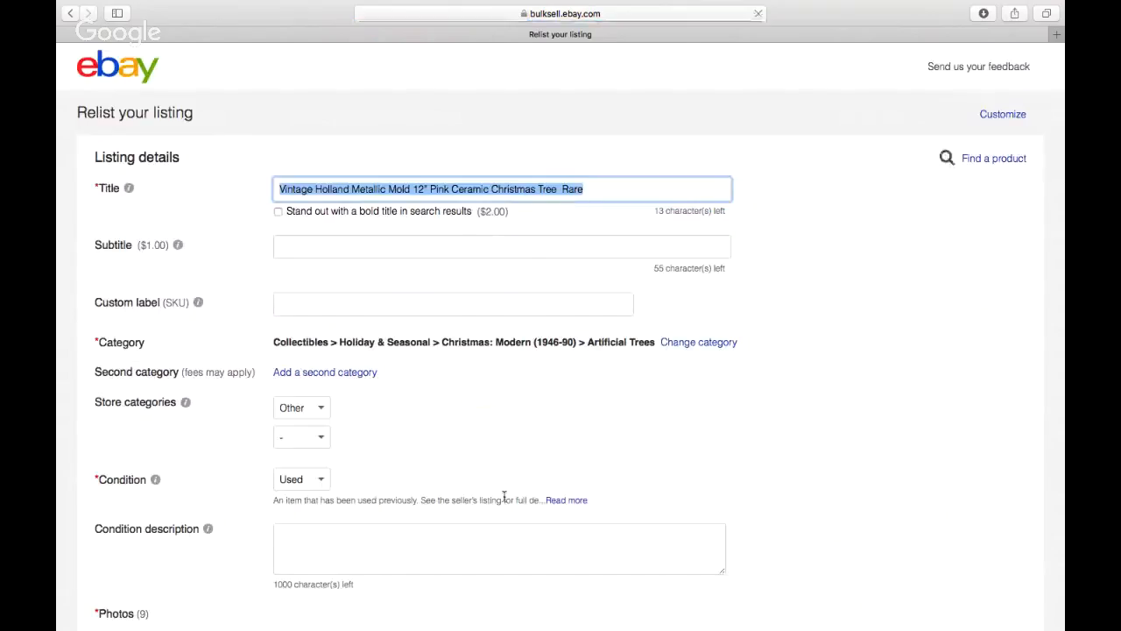
{"action": "scroll", "coordinate": [505, 498], "scroll_direction": "down", "scroll_amount": 3}
{"action": "scroll", "coordinate": [505, 497], "scroll_direction": "down", "scroll_amount": 10}
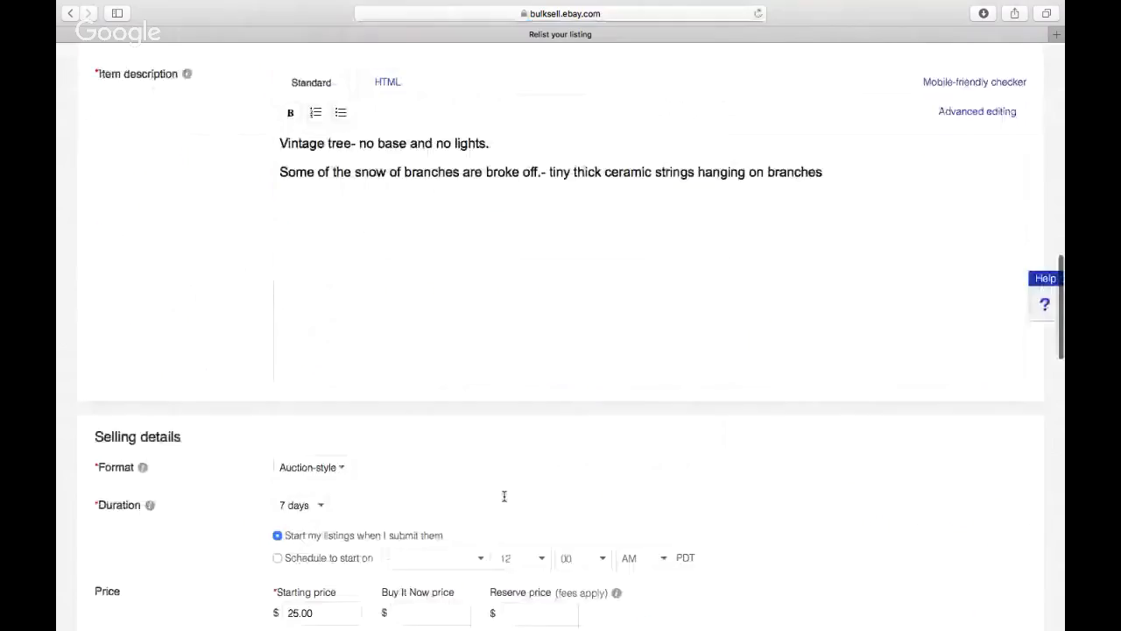
{"action": "scroll", "coordinate": [504, 497], "scroll_direction": "down", "scroll_amount": 5}
{"action": "scroll", "coordinate": [508, 473], "scroll_direction": "down", "scroll_amount": 2}
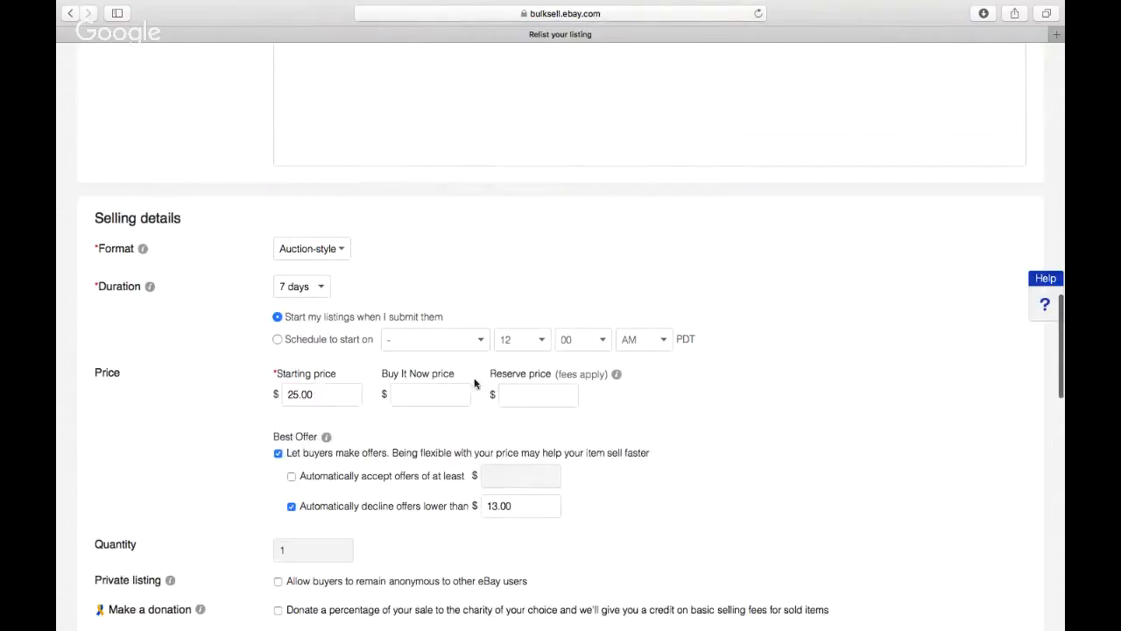
Step: Relist the Christmas tree auction for 10 days with Free shipping turned off and submit it
{"action": "left_click", "coordinate": [321, 287]}
{"action": "left_click", "coordinate": [297, 301]}
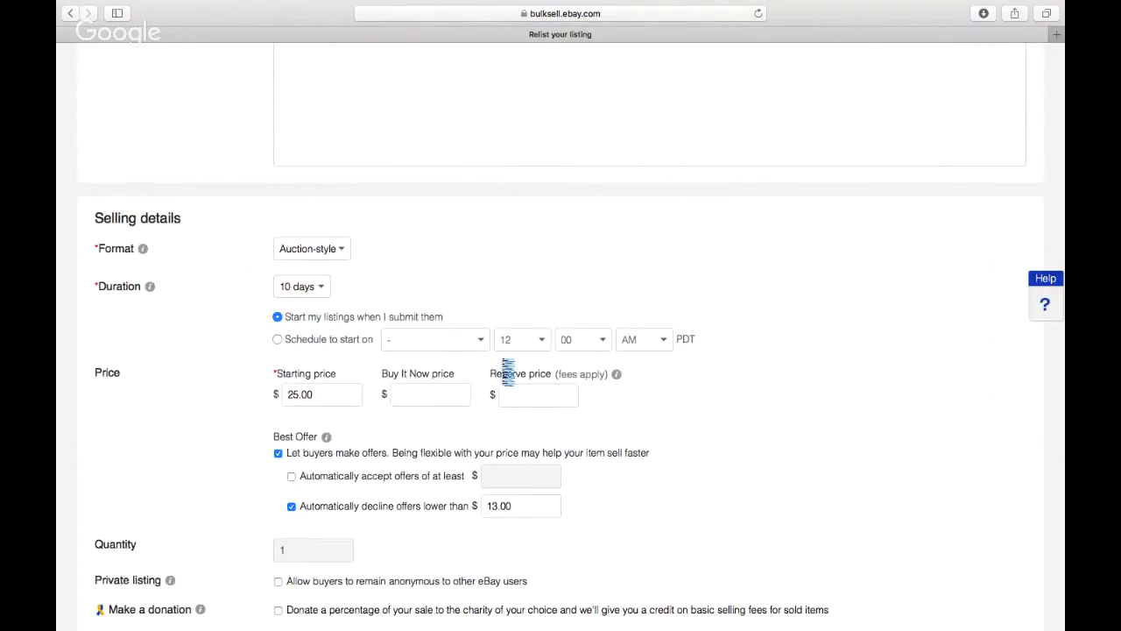
{"action": "scroll", "coordinate": [508, 371], "scroll_direction": "down", "scroll_amount": 5}
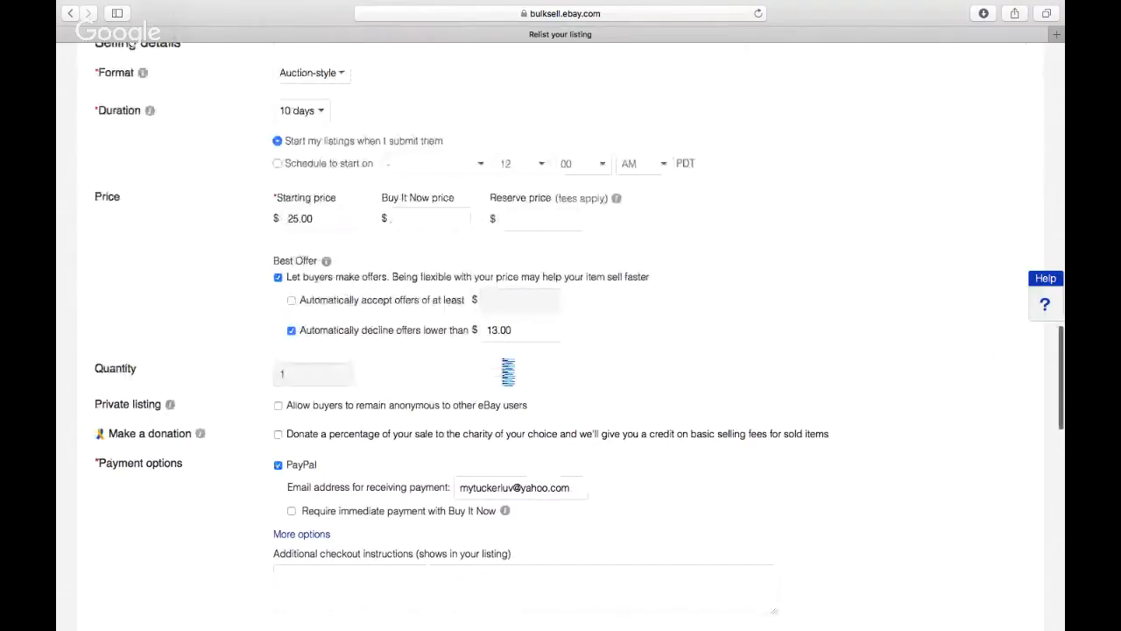
{"action": "scroll", "coordinate": [508, 371], "scroll_direction": "down", "scroll_amount": 5}
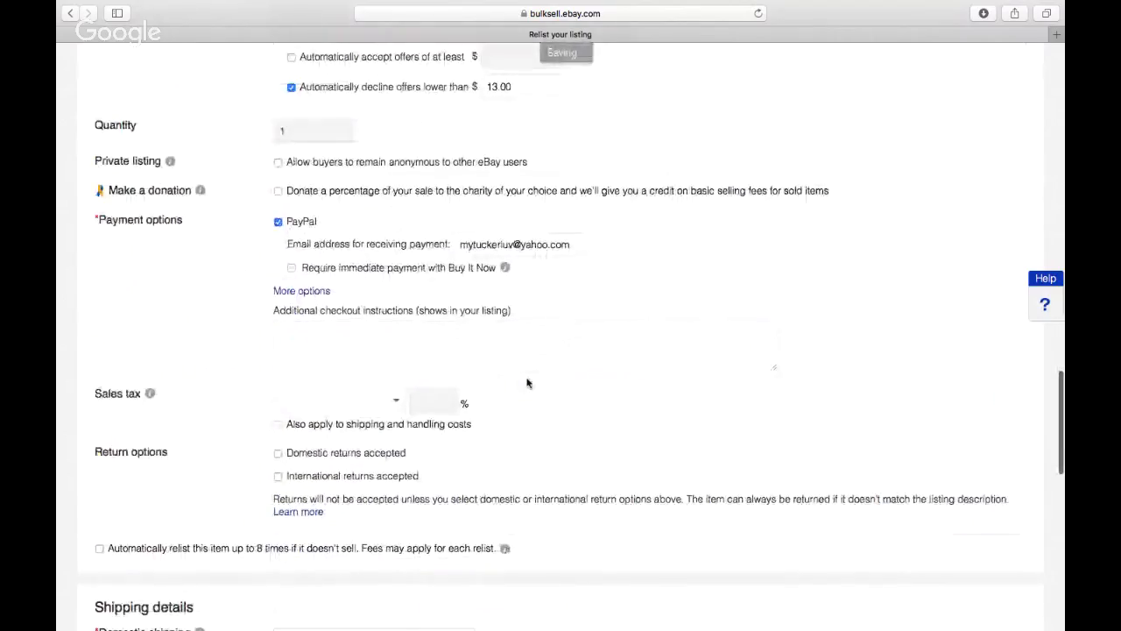
{"action": "scroll", "coordinate": [527, 382], "scroll_direction": "down", "scroll_amount": 5}
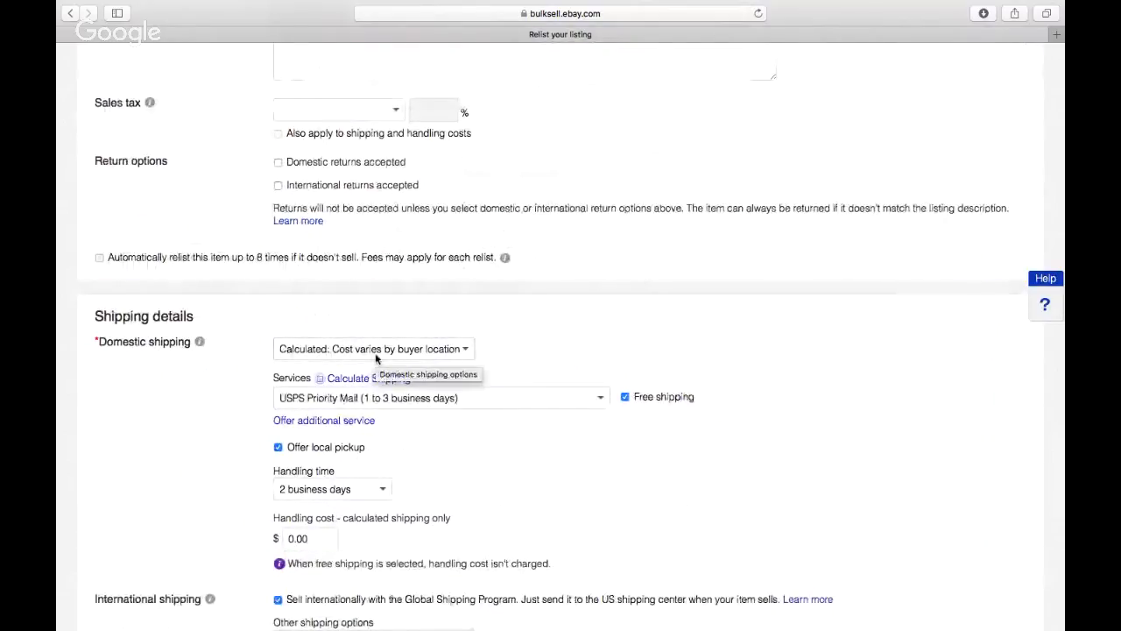
{"action": "left_click", "coordinate": [625, 396]}
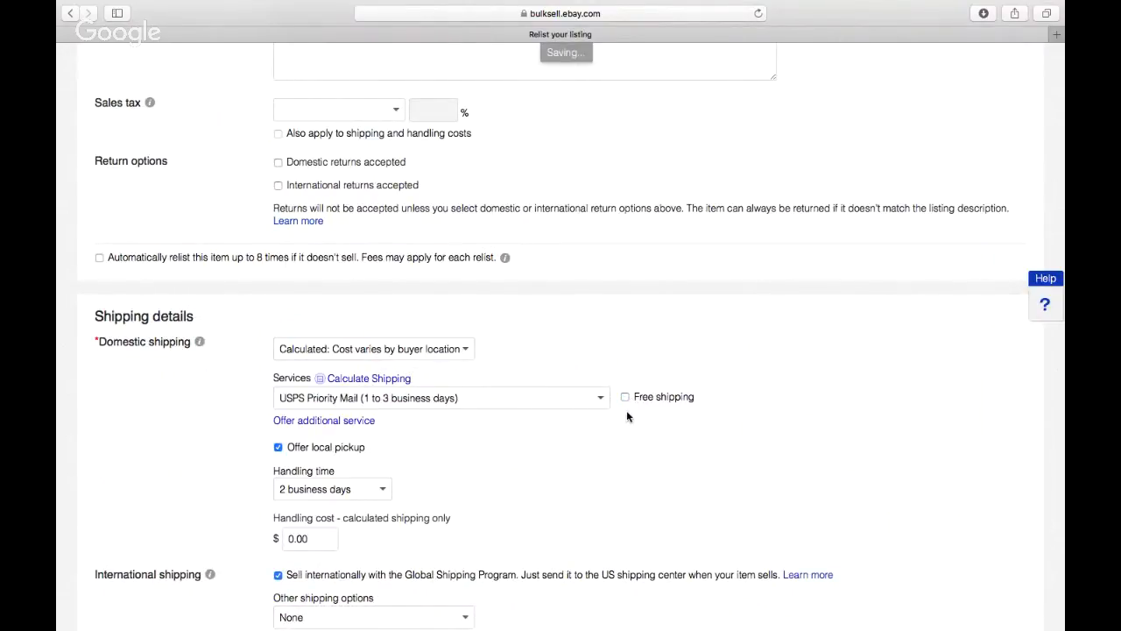
{"action": "scroll", "coordinate": [661, 466], "scroll_direction": "down", "scroll_amount": 5}
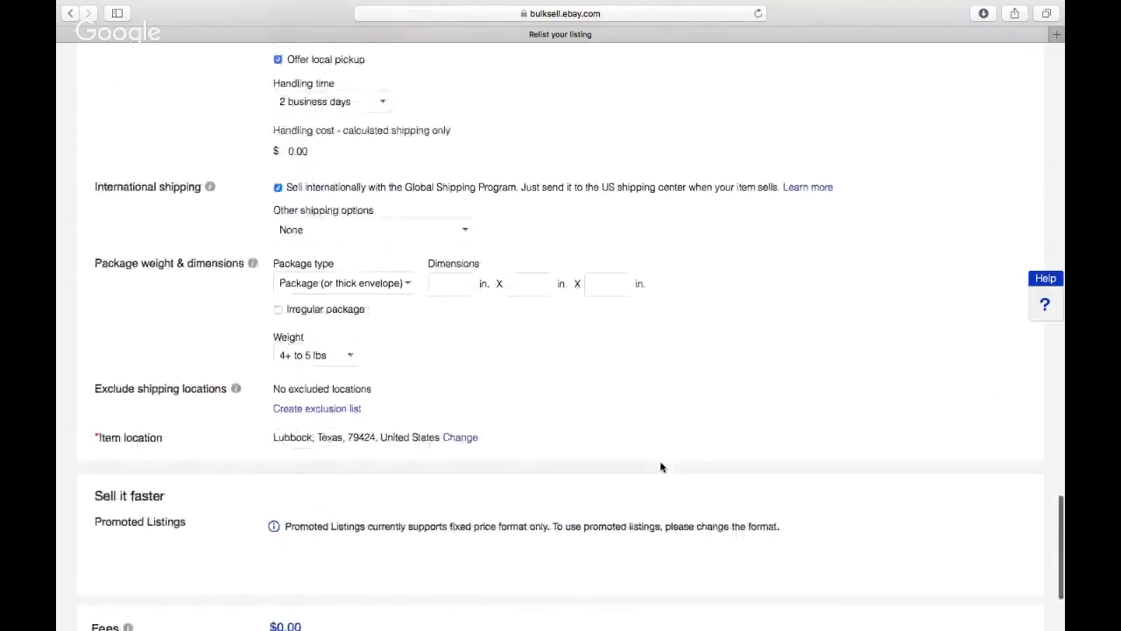
{"action": "scroll", "coordinate": [661, 467], "scroll_direction": "down", "scroll_amount": 5}
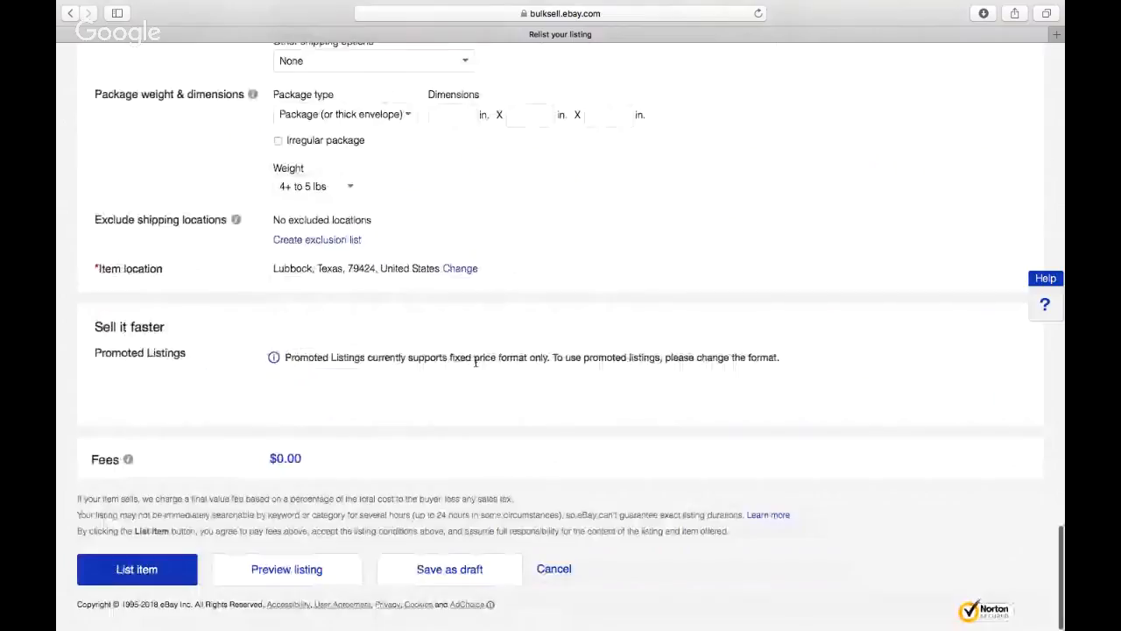
{"action": "scroll", "coordinate": [476, 362], "scroll_direction": "up", "scroll_amount": 2}
{"action": "scroll", "coordinate": [476, 361], "scroll_direction": "up", "scroll_amount": 5}
{"action": "scroll", "coordinate": [476, 362], "scroll_direction": "up", "scroll_amount": 2}
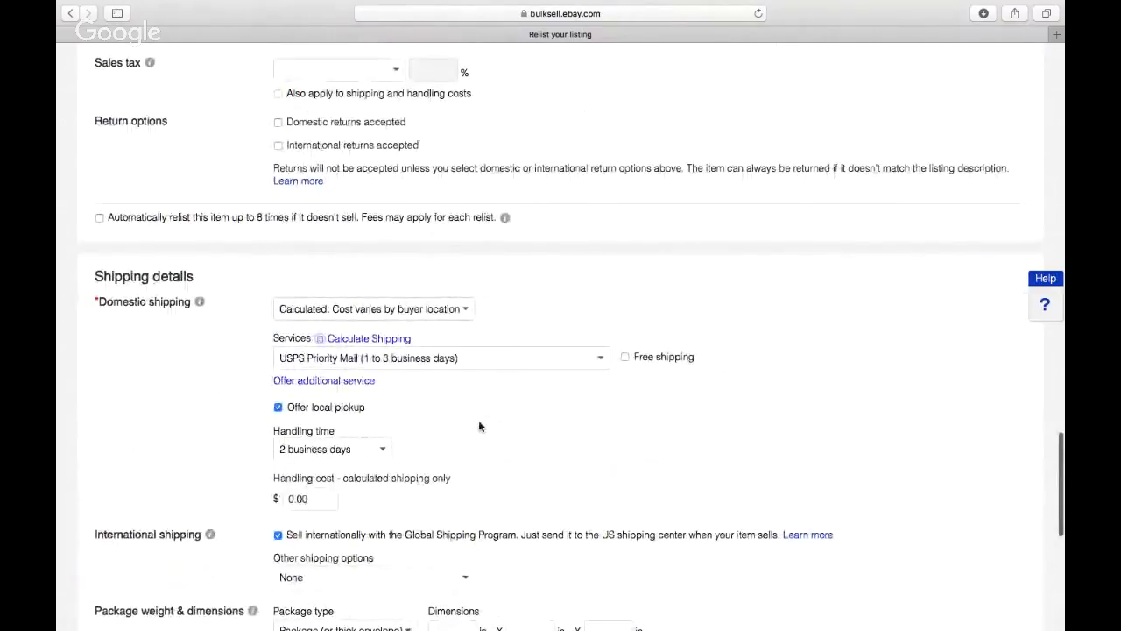
{"action": "scroll", "coordinate": [479, 427], "scroll_direction": "down", "scroll_amount": 6}
{"action": "scroll", "coordinate": [298, 482], "scroll_direction": "down", "scroll_amount": 3}
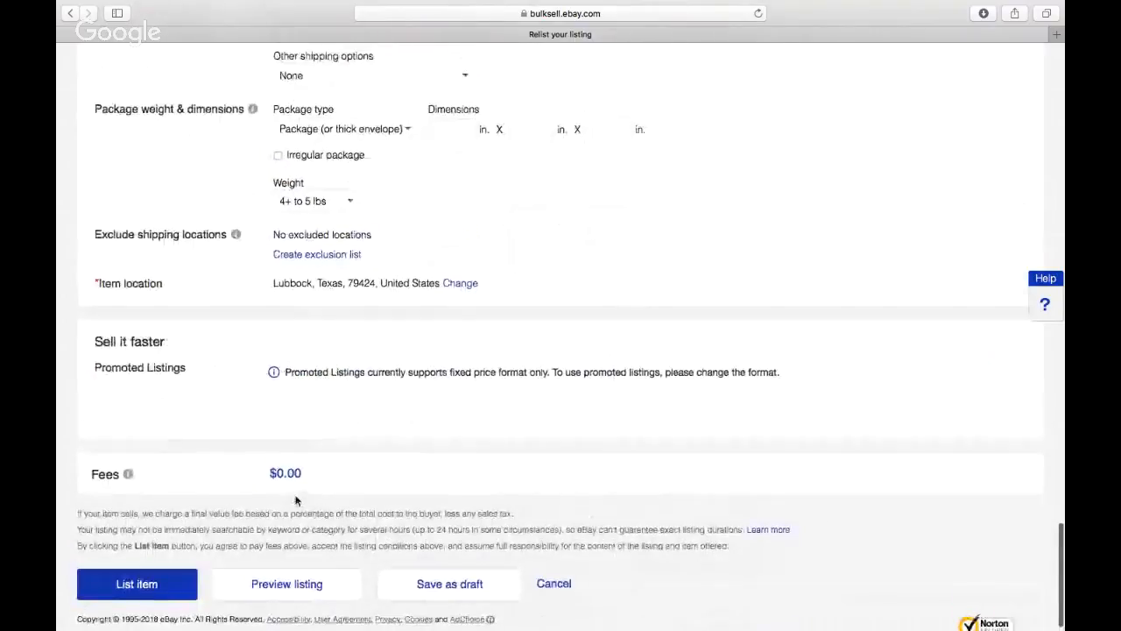
{"action": "left_click", "coordinate": [151, 586]}
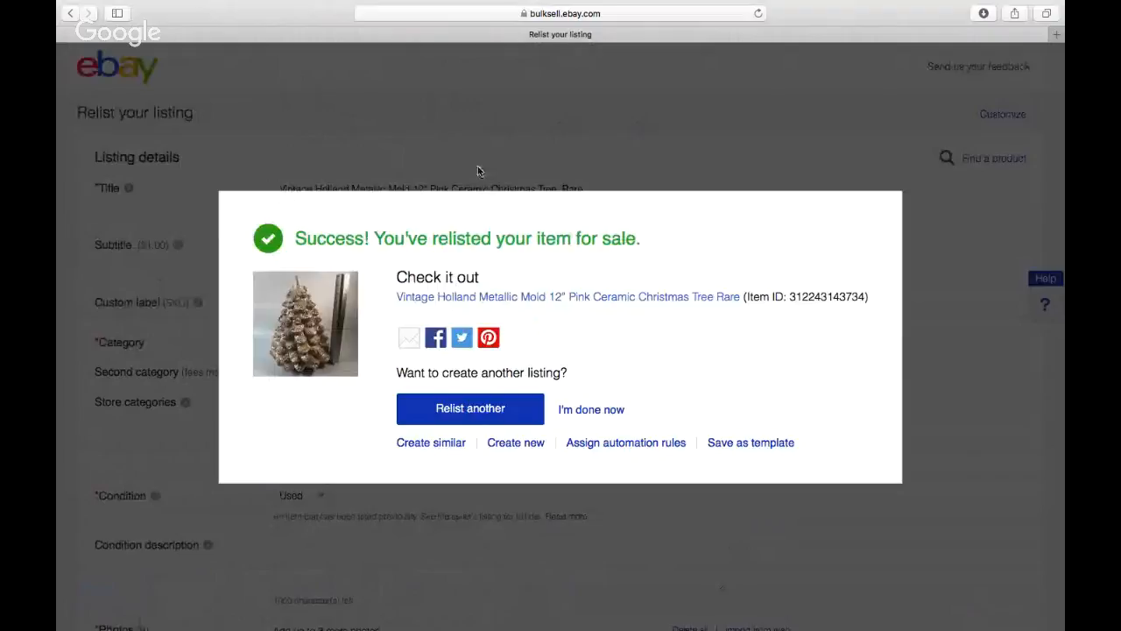
Step: Dismiss the relist confirmation and search eBay for 'vintage avon hair brush'
{"action": "left_click", "coordinate": [583, 412]}
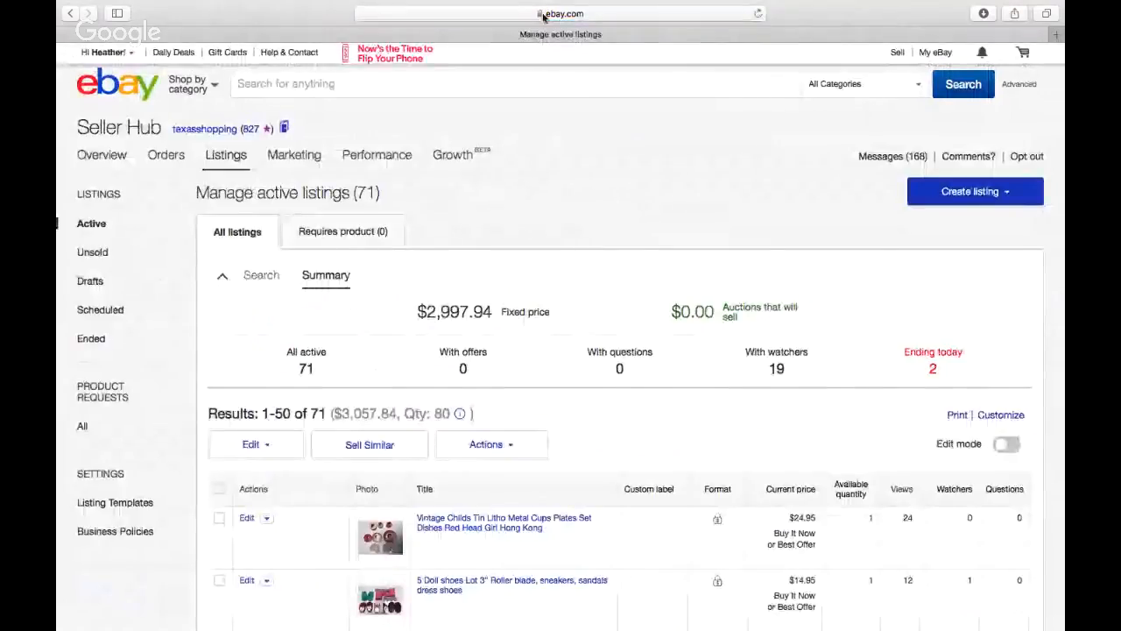
{"action": "left_click", "coordinate": [329, 83]}
{"action": "type", "text": "v"}
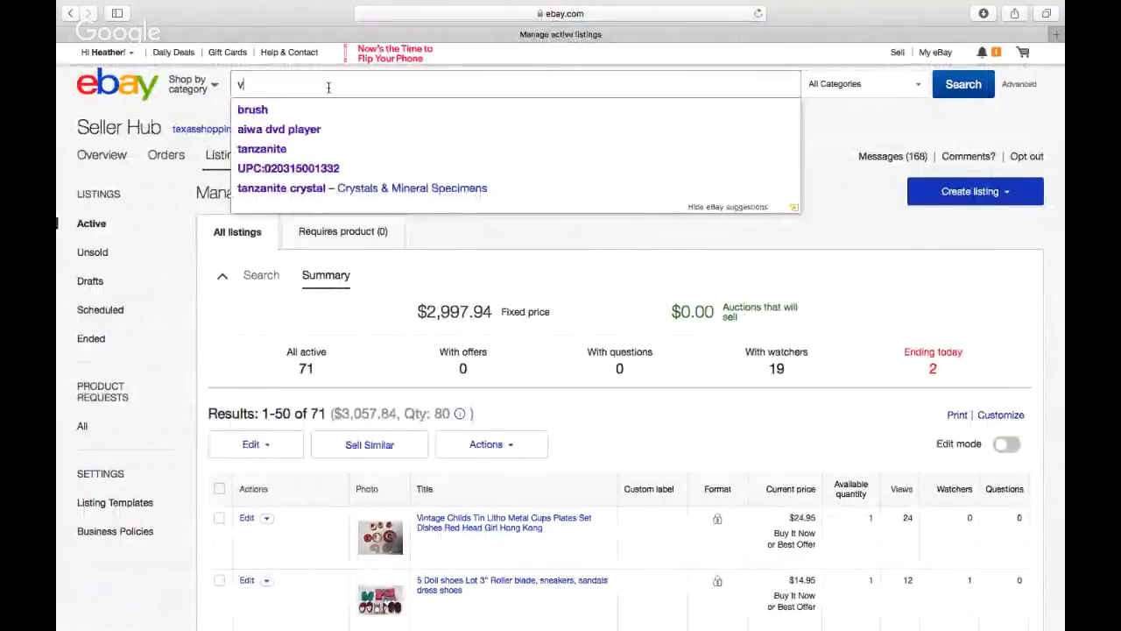
{"action": "type", "text": "intage"}
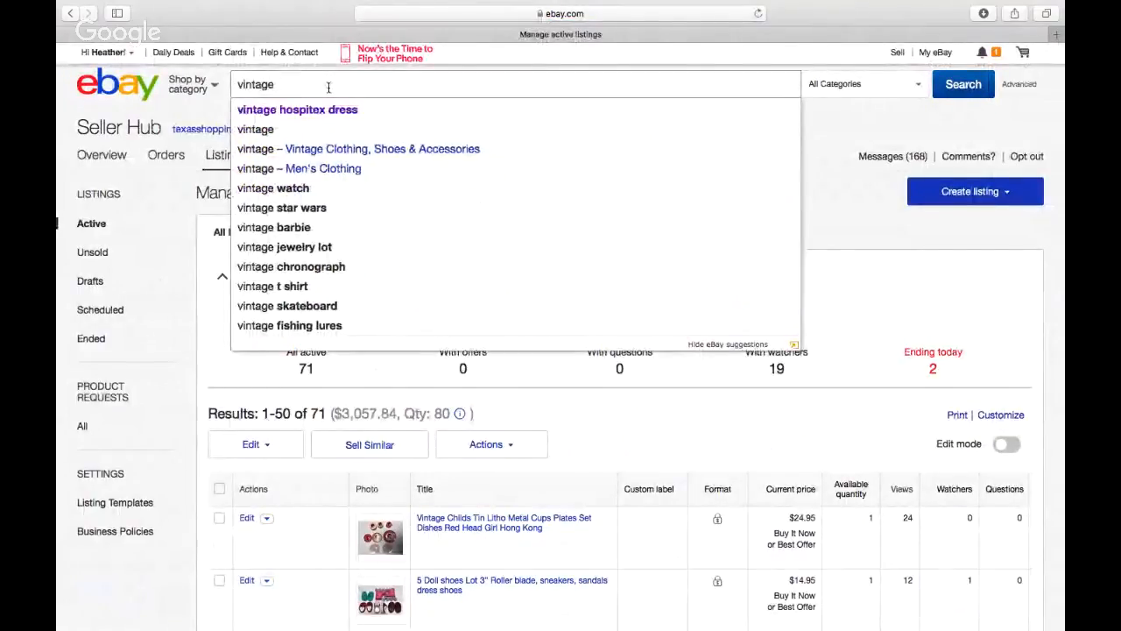
{"action": "type", "text": " avon ha"}
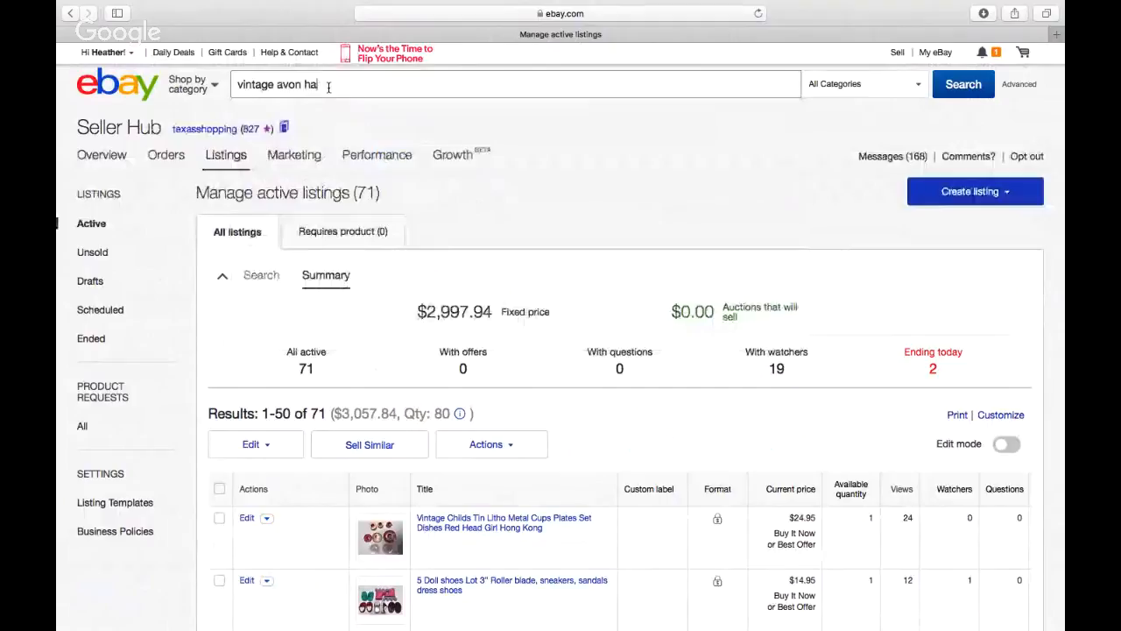
{"action": "type", "text": "ir brush"}
{"action": "key", "text": "Return"}
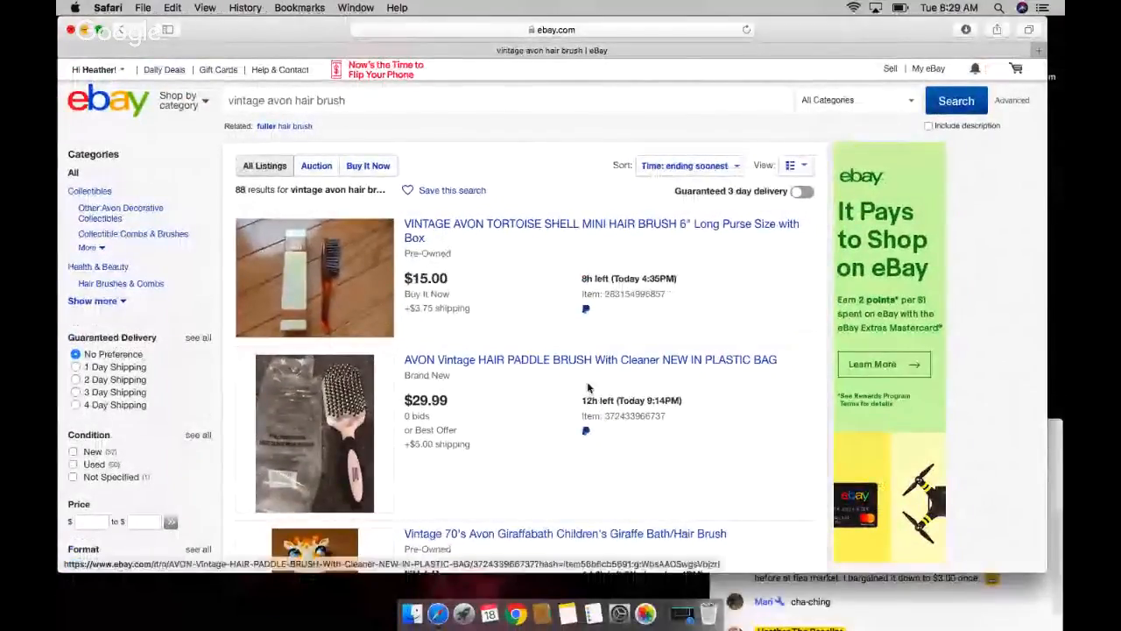
Step: Nudge the live chat window up, then return to eBay's Selling area via My eBay
{"action": "left_click", "coordinate": [876, 601]}
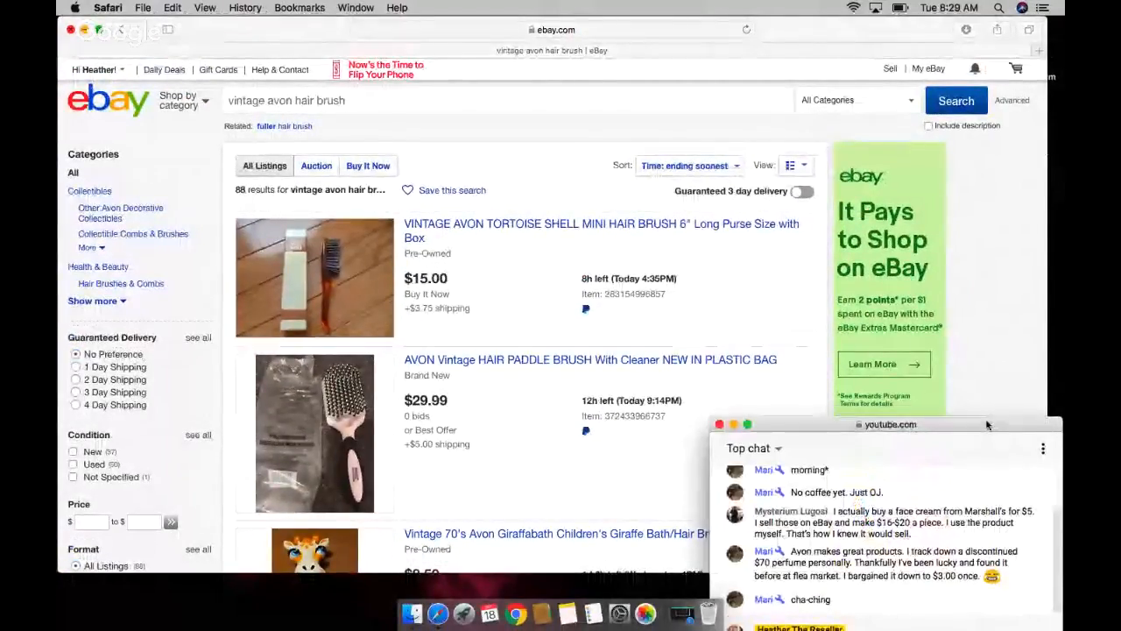
{"action": "left_click_drag", "start_coordinate": [988, 425], "coordinate": [984, 416]}
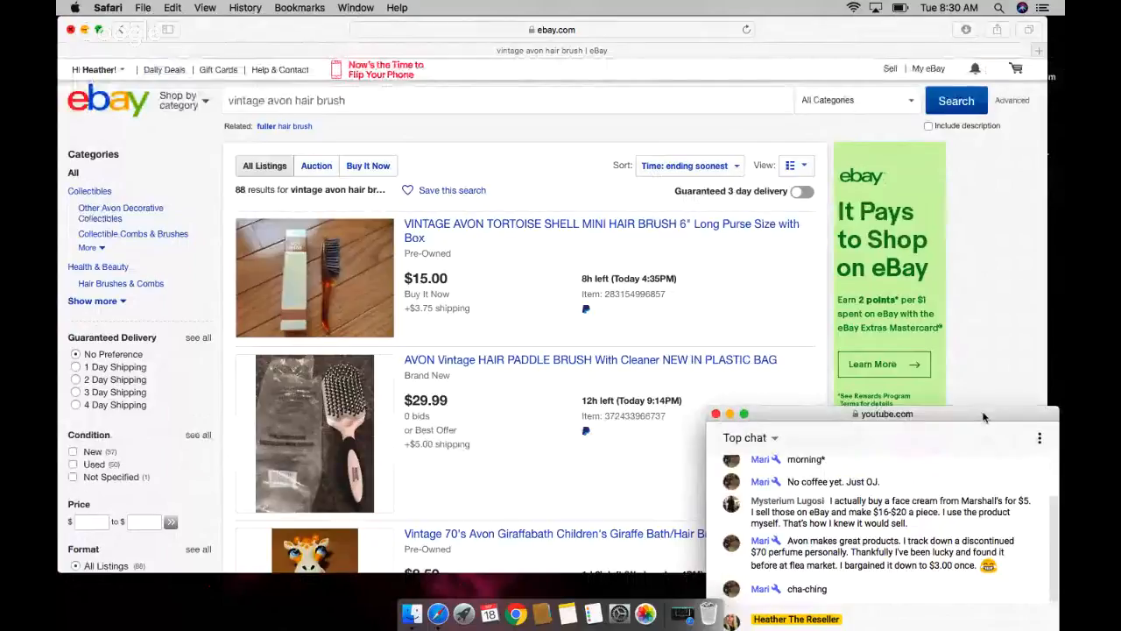
{"action": "left_click", "coordinate": [938, 69]}
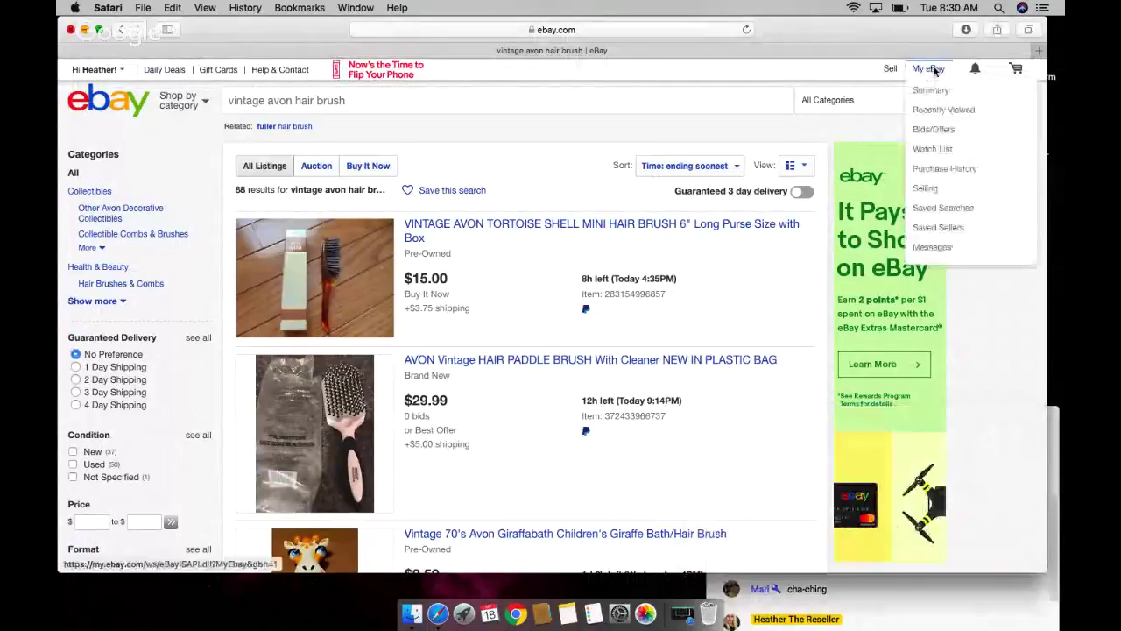
{"action": "left_click", "coordinate": [925, 189]}
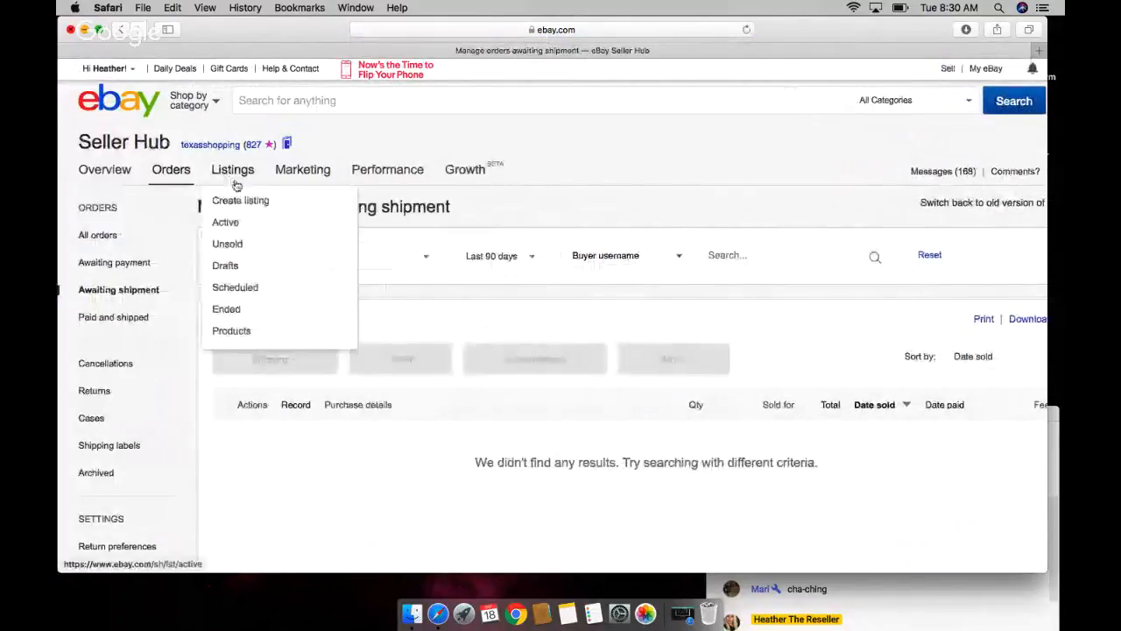
{"action": "mouse_move", "coordinate": [171, 169]}
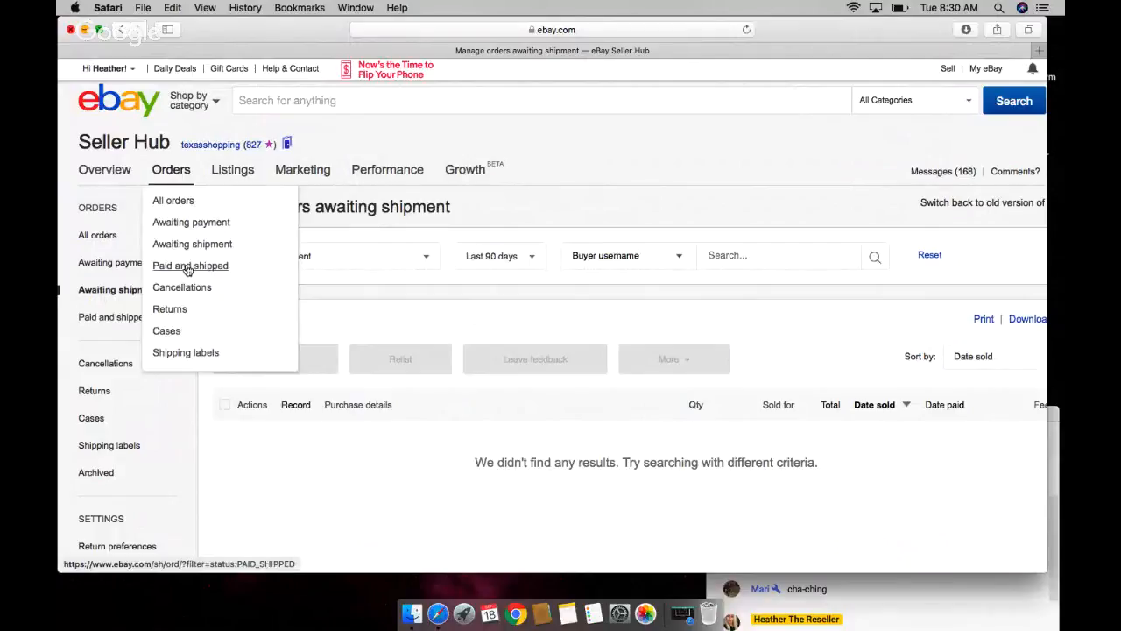
{"action": "left_click", "coordinate": [186, 267]}
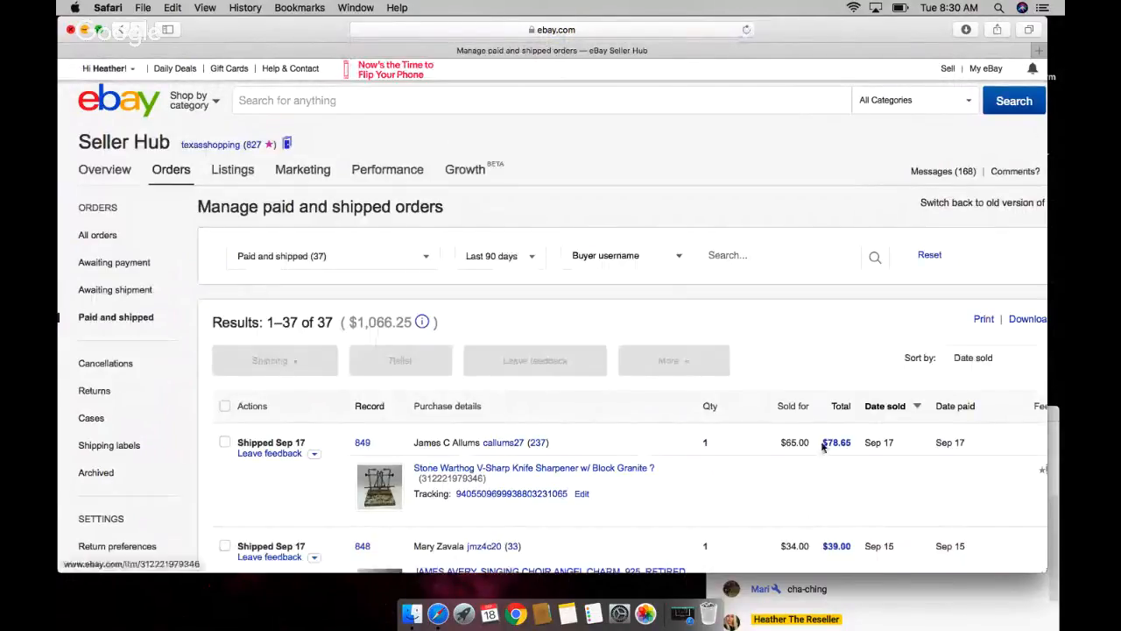
{"action": "left_click", "coordinate": [536, 473]}
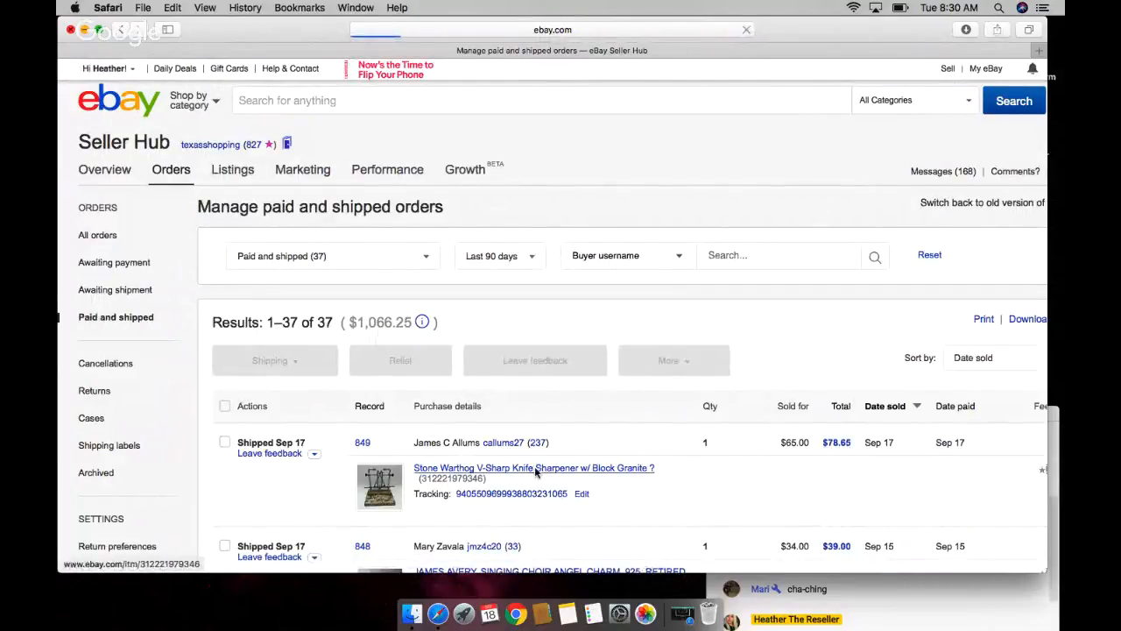
{"action": "scroll", "coordinate": [343, 323], "scroll_direction": "down", "scroll_amount": 5}
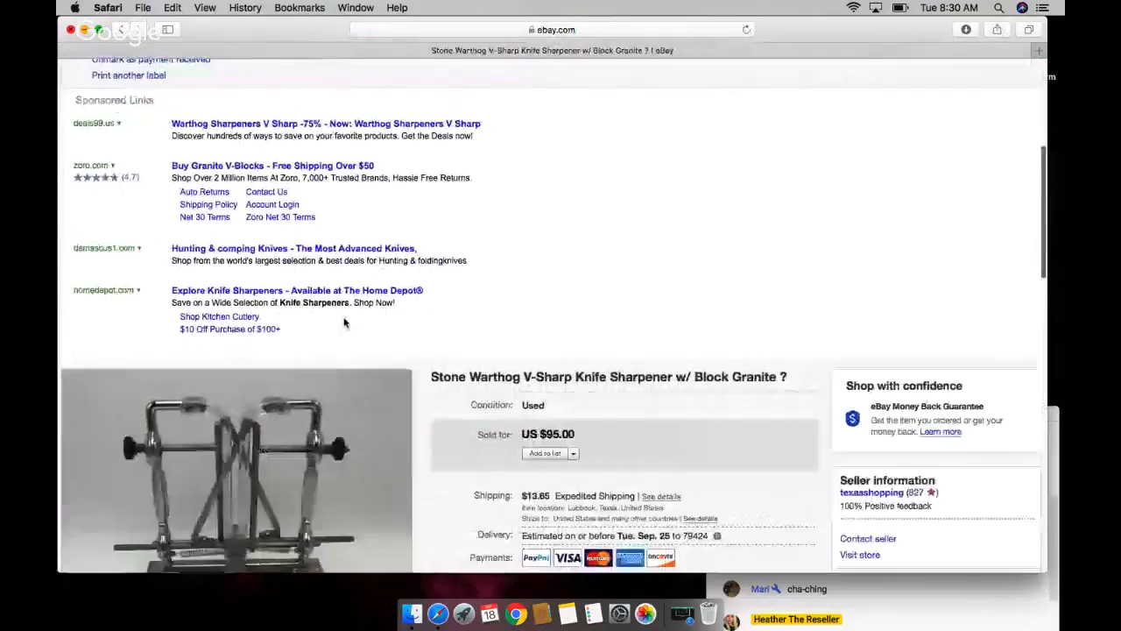
{"action": "scroll", "coordinate": [344, 322], "scroll_direction": "down", "scroll_amount": 3}
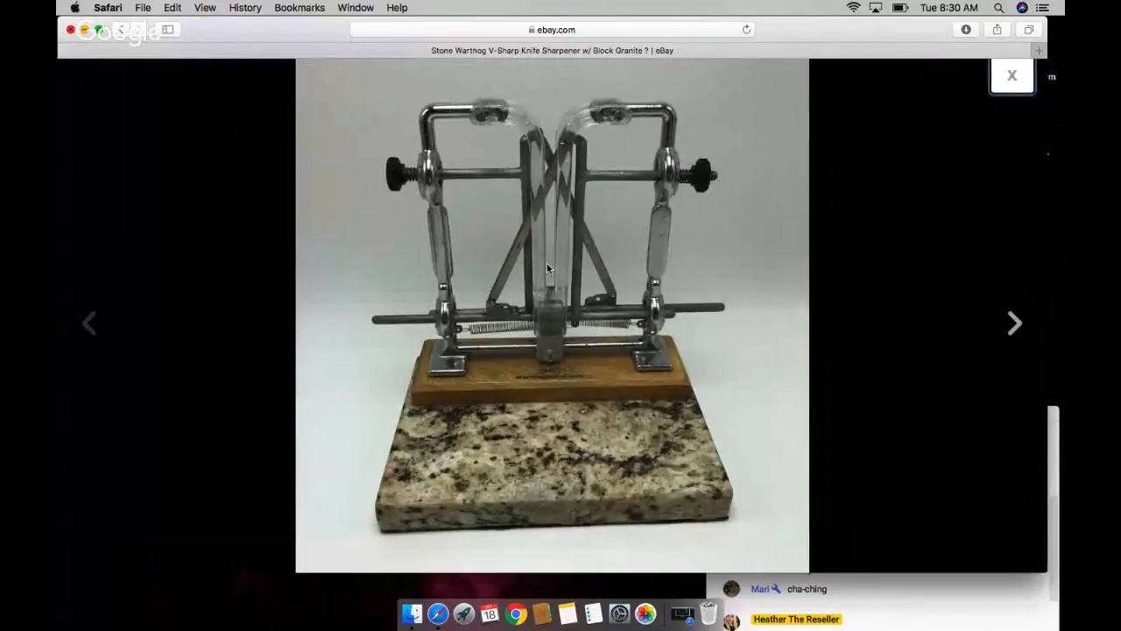
{"action": "left_click", "coordinate": [1012, 76]}
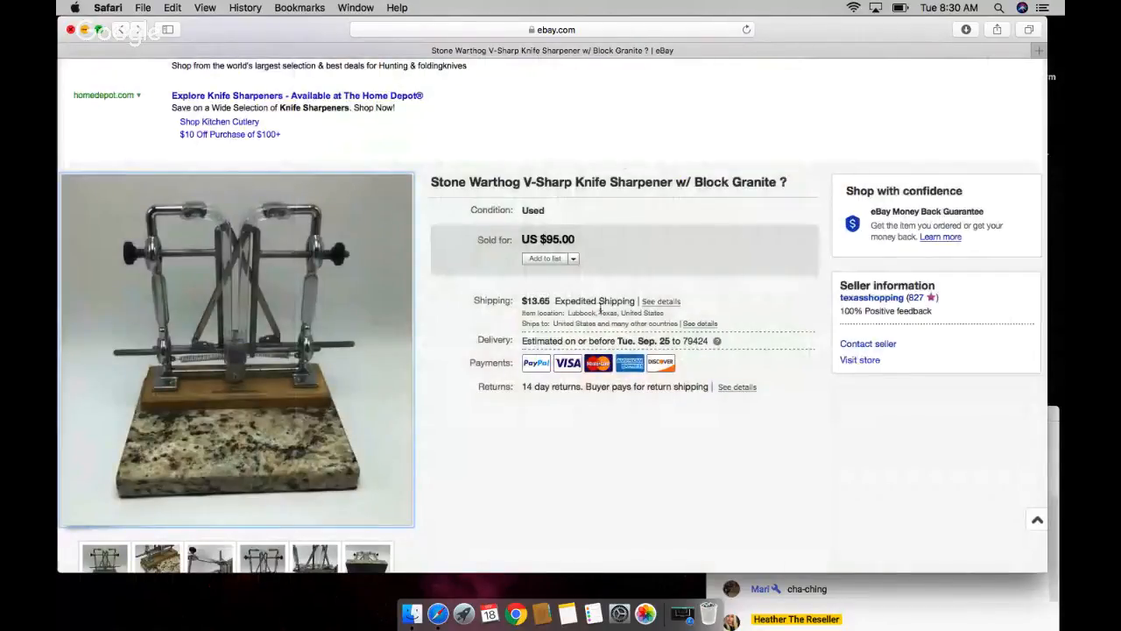
{"action": "scroll", "coordinate": [589, 255], "scroll_direction": "up", "scroll_amount": 1}
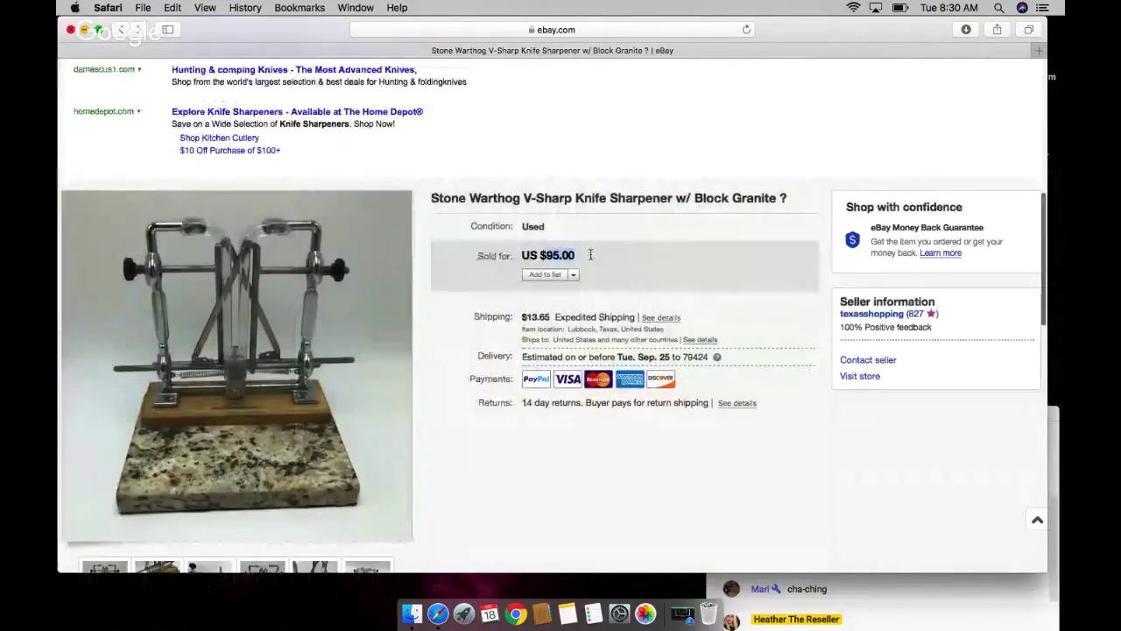
{"action": "double_click", "coordinate": [535, 317]}
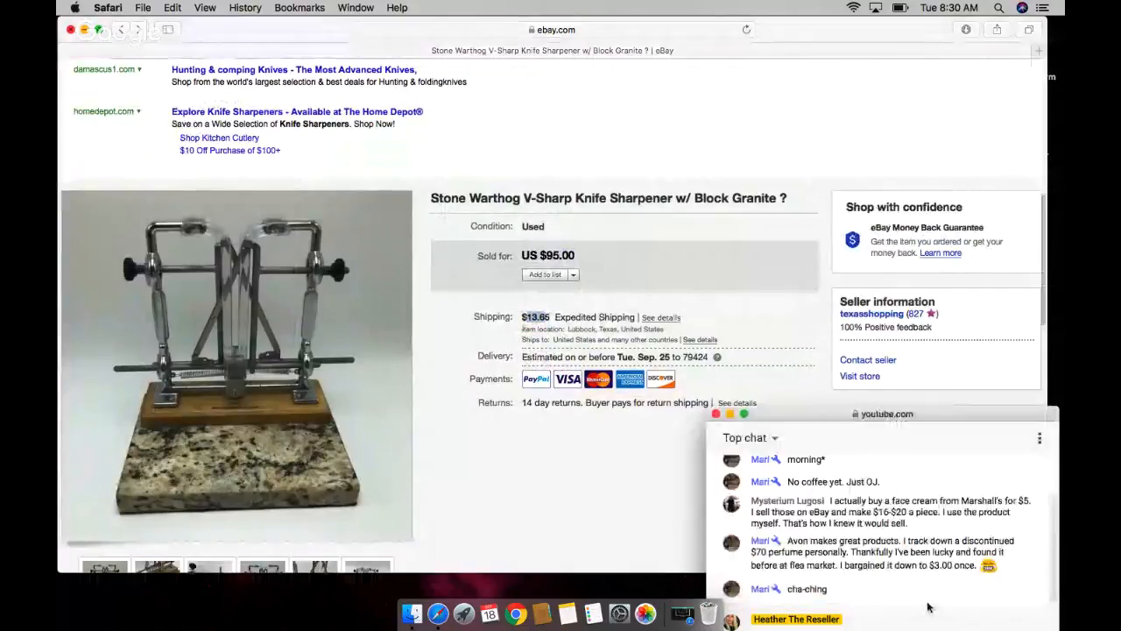
{"action": "scroll", "coordinate": [561, 350], "scroll_direction": "up", "scroll_amount": 3}
{"action": "left_click", "coordinate": [122, 29]}
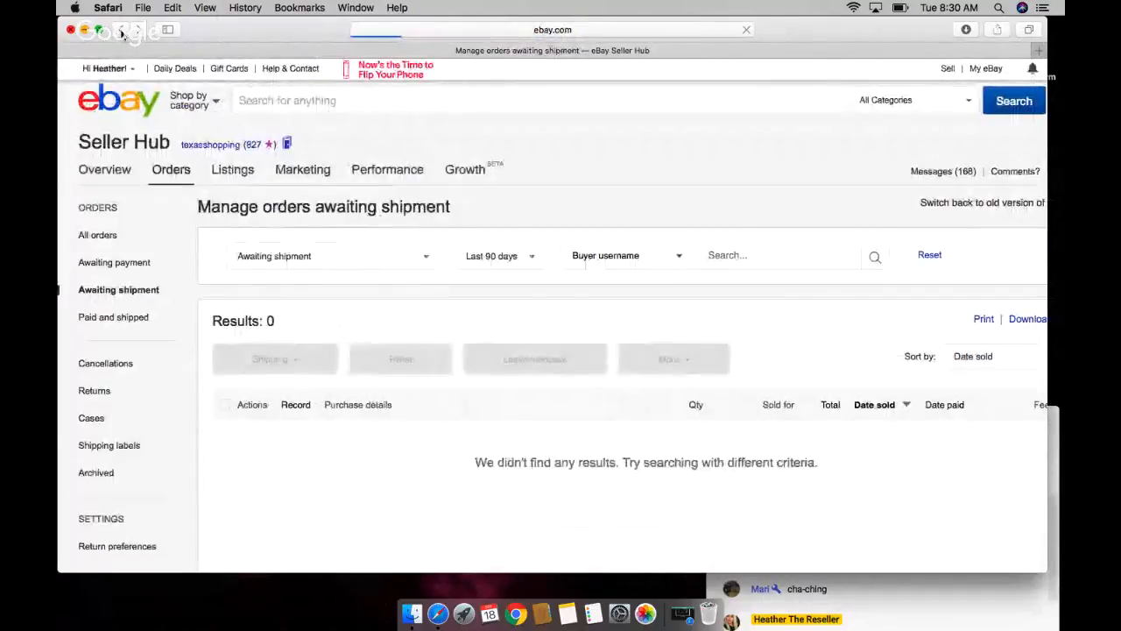
{"action": "left_click", "coordinate": [122, 31]}
Step: Filter the vintage avon hair brush results to sold listings with a $50 minimum price
{"action": "left_click", "coordinate": [123, 32]}
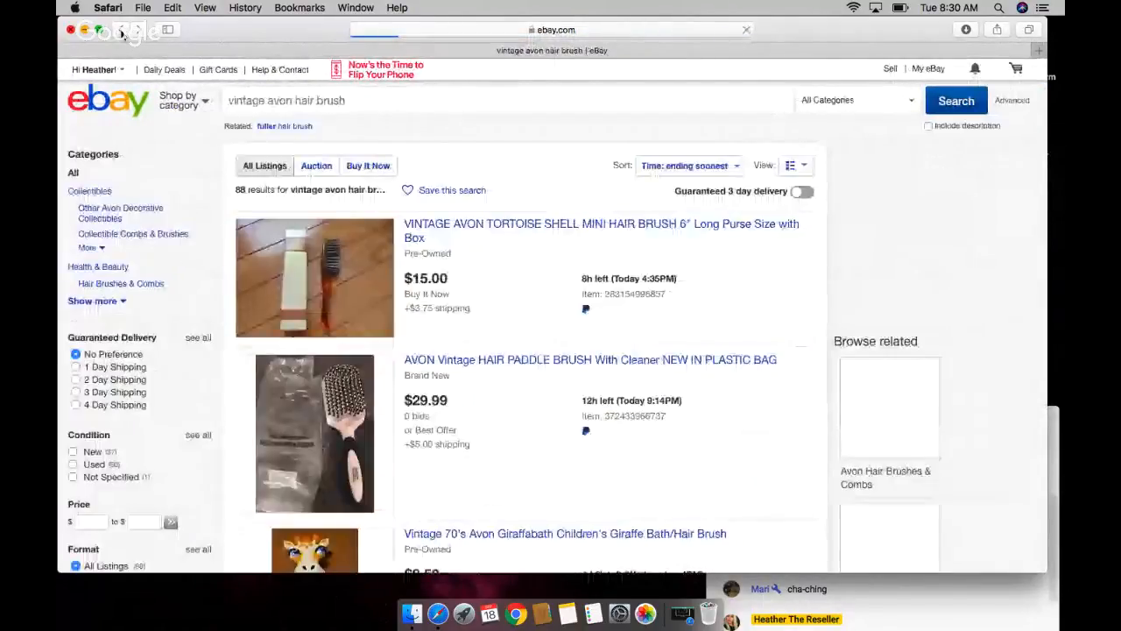
{"action": "left_click", "coordinate": [88, 522]}
{"action": "type", "text": "50"}
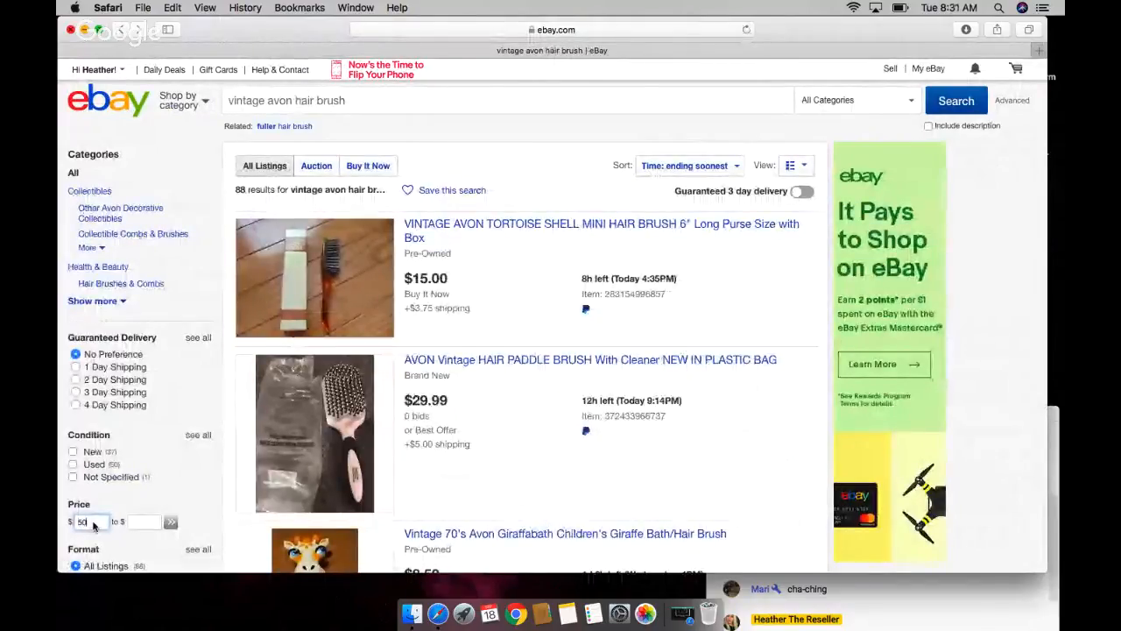
{"action": "left_click", "coordinate": [171, 522]}
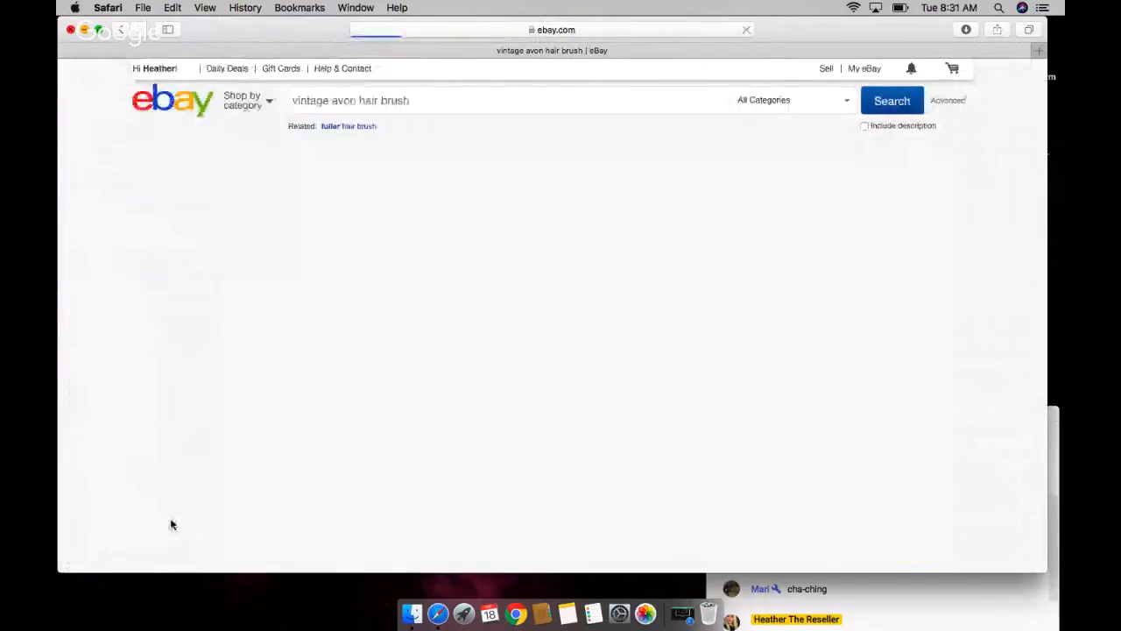
{"action": "scroll", "coordinate": [171, 524], "scroll_direction": "down", "scroll_amount": 3}
{"action": "scroll", "coordinate": [172, 517], "scroll_direction": "down", "scroll_amount": 5}
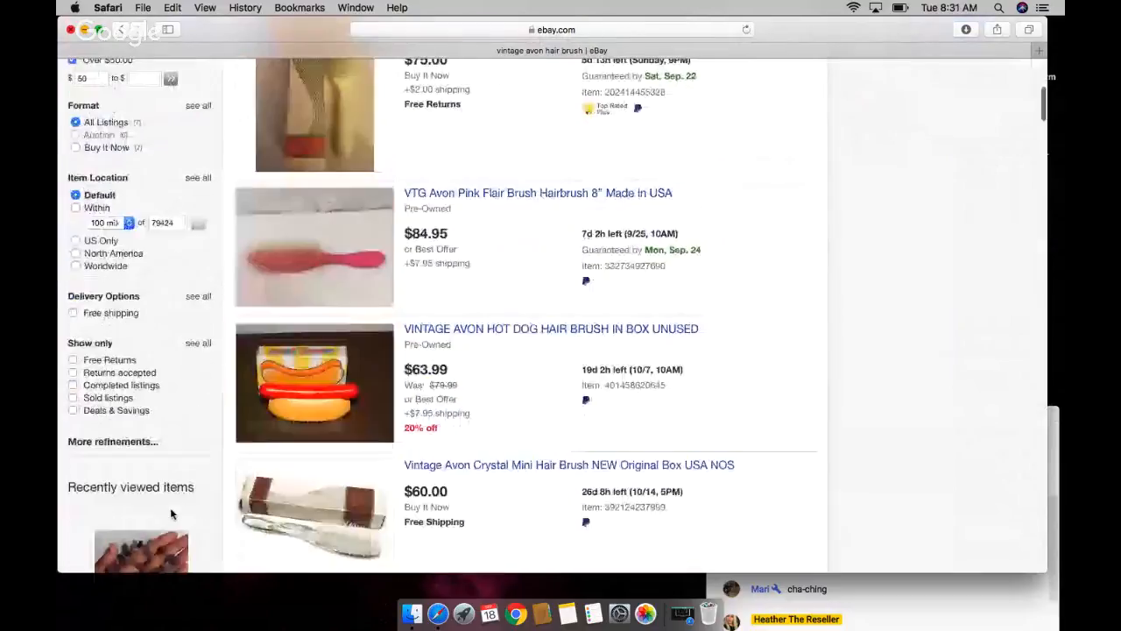
{"action": "left_click", "coordinate": [73, 398]}
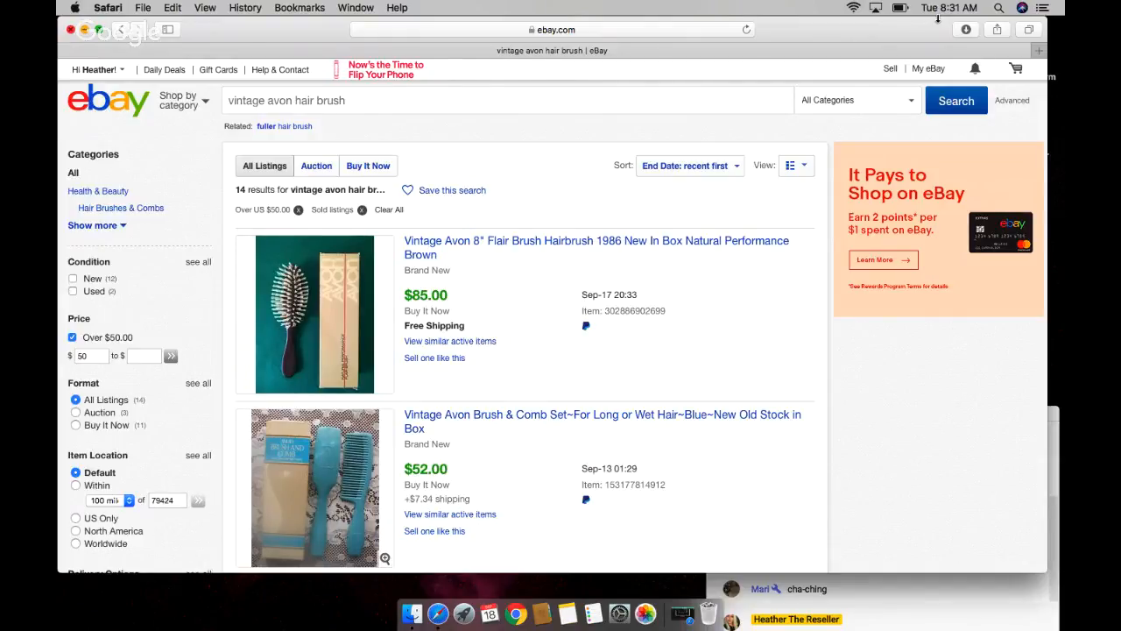
Step: Remove 'avon' from the query and search 'vintage hair brush' with the same filters
{"action": "left_click", "coordinate": [863, 588]}
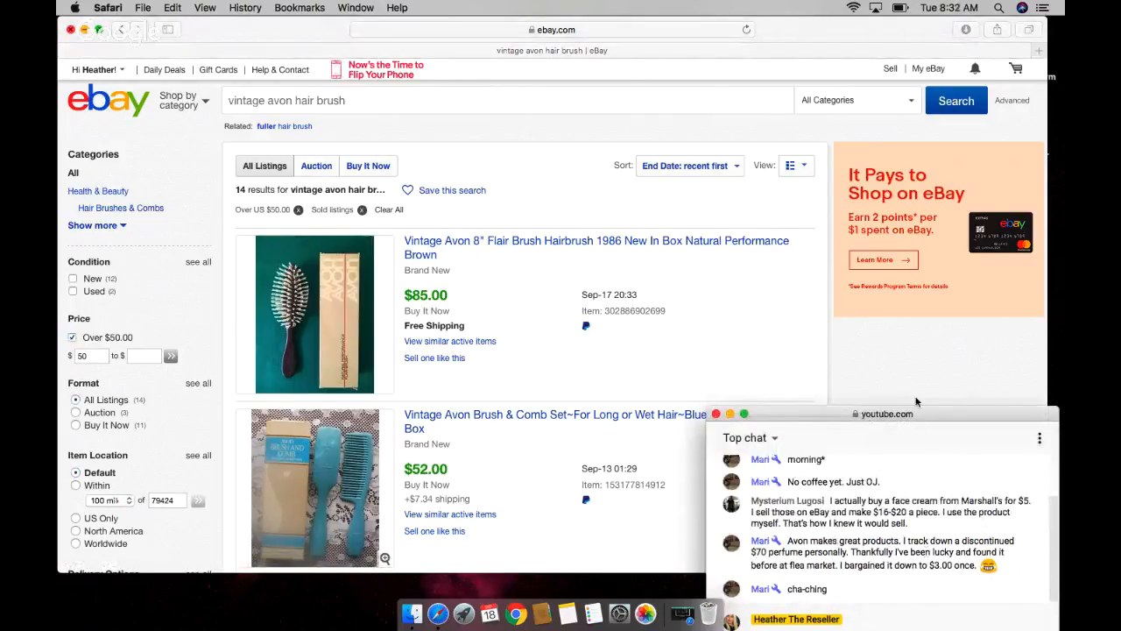
{"action": "left_click", "coordinate": [896, 378]}
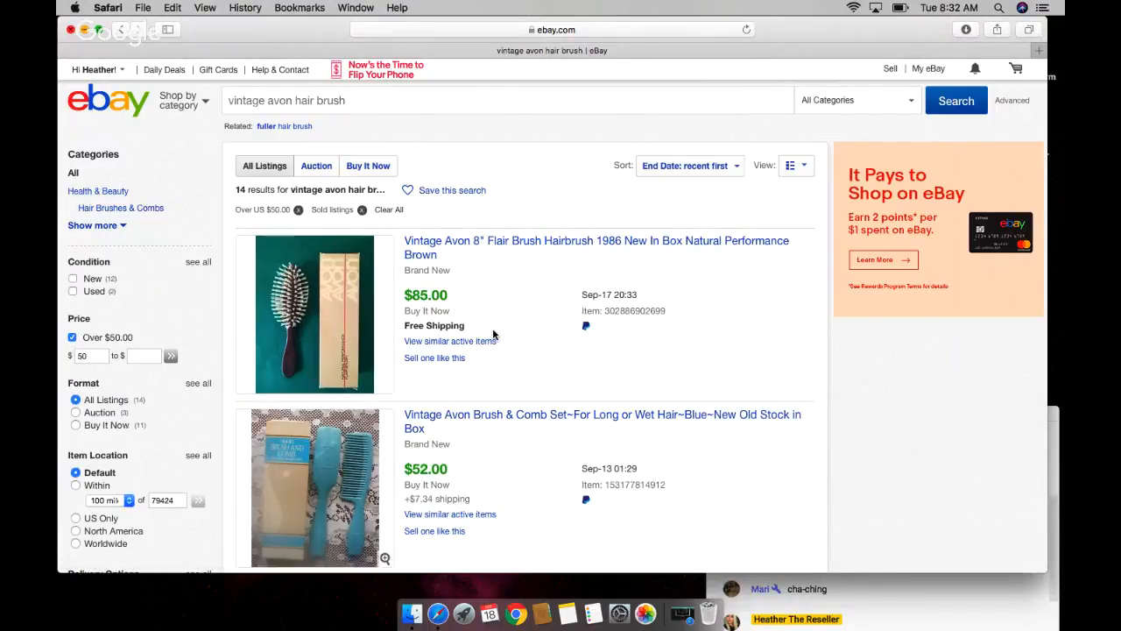
{"action": "scroll", "coordinate": [493, 334], "scroll_direction": "down", "scroll_amount": 4}
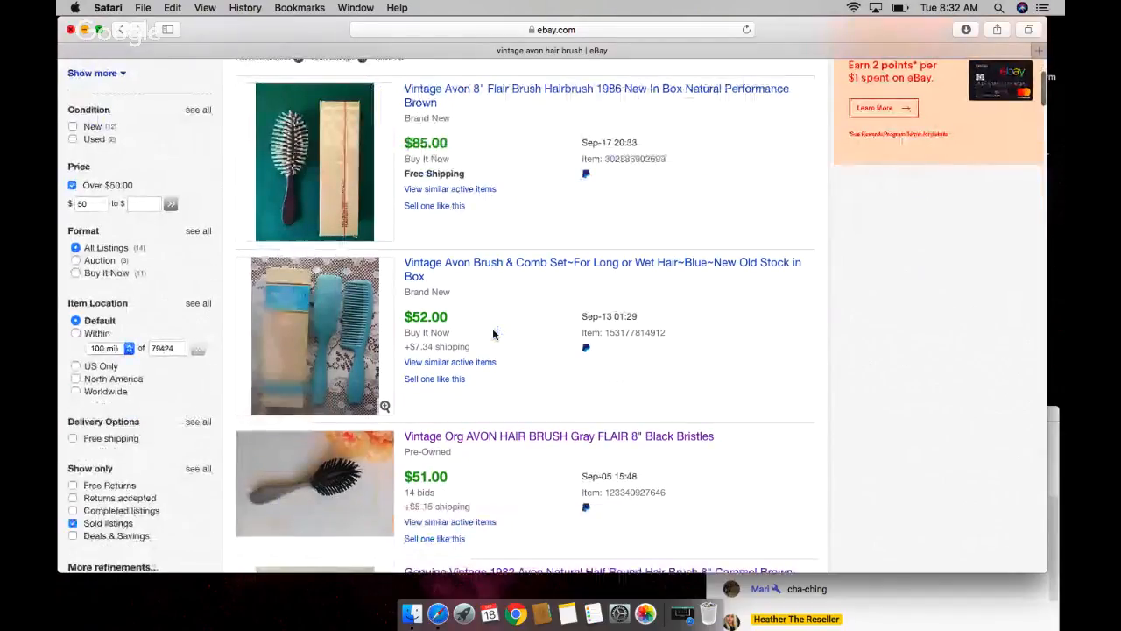
{"action": "scroll", "coordinate": [493, 334], "scroll_direction": "down", "scroll_amount": 5}
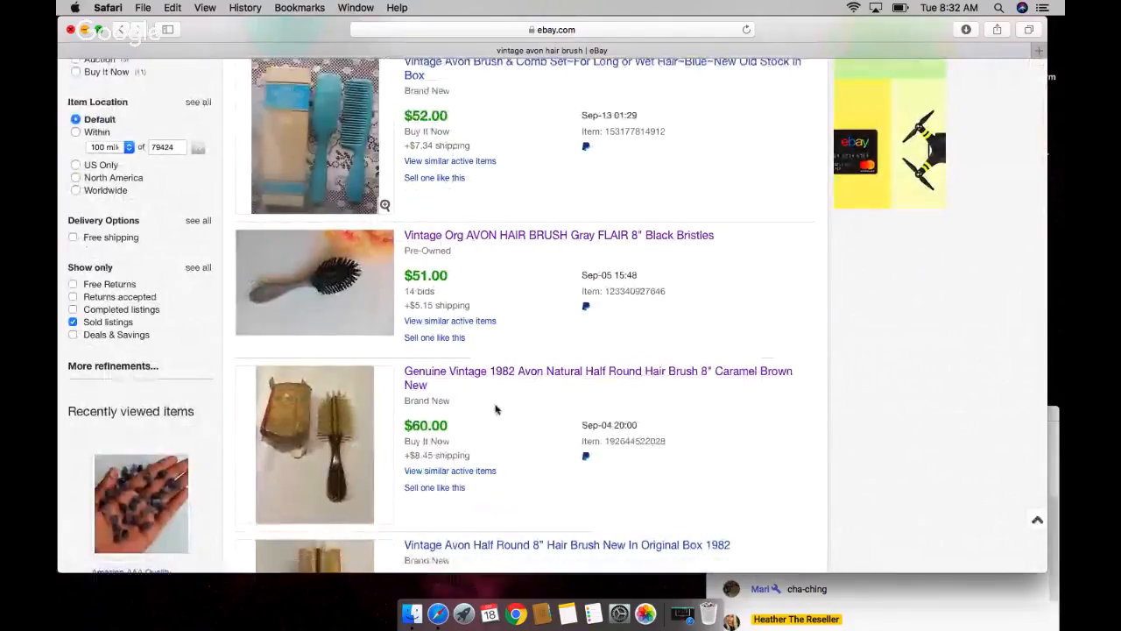
{"action": "scroll", "coordinate": [496, 409], "scroll_direction": "down", "scroll_amount": 2}
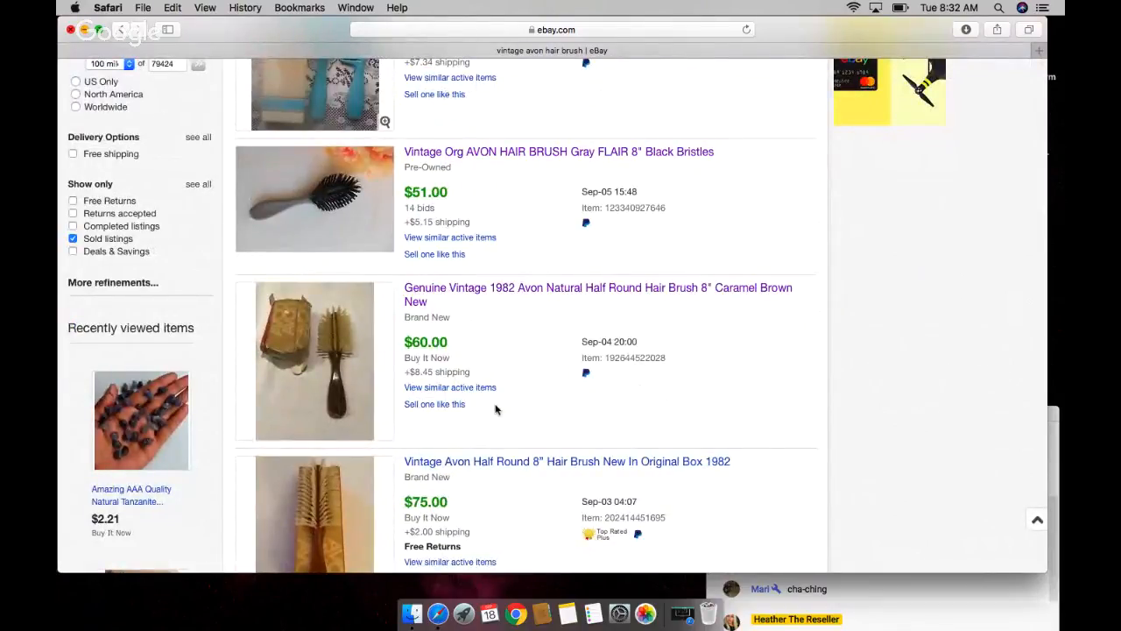
{"action": "scroll", "coordinate": [496, 409], "scroll_direction": "up", "scroll_amount": 10}
{"action": "double_click", "coordinate": [279, 100]}
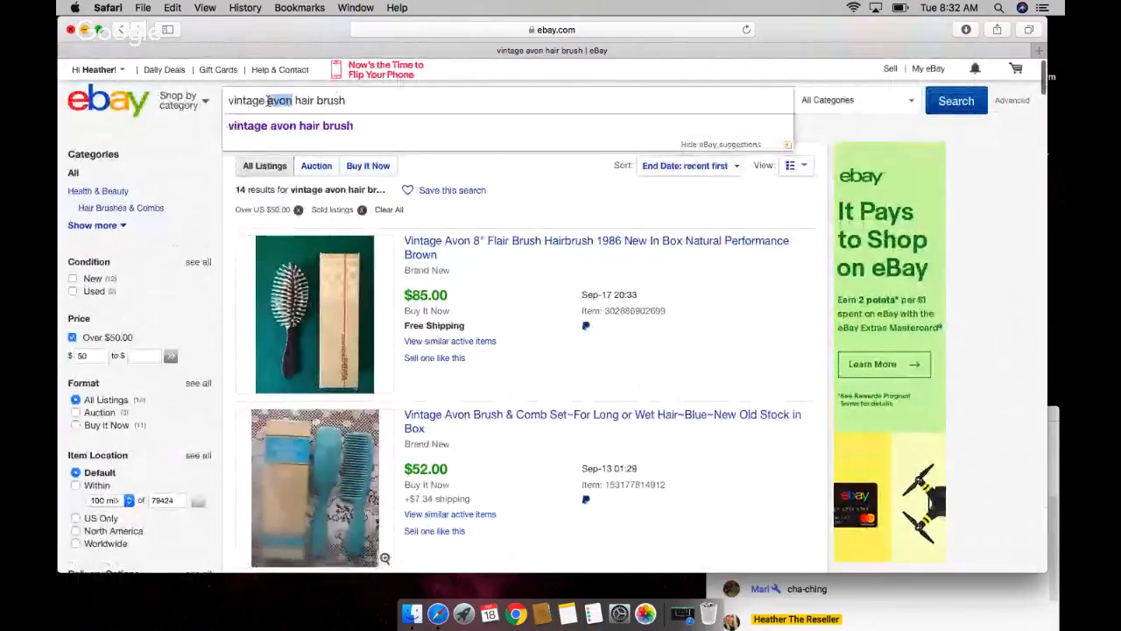
{"action": "key", "text": "BackSpace"}
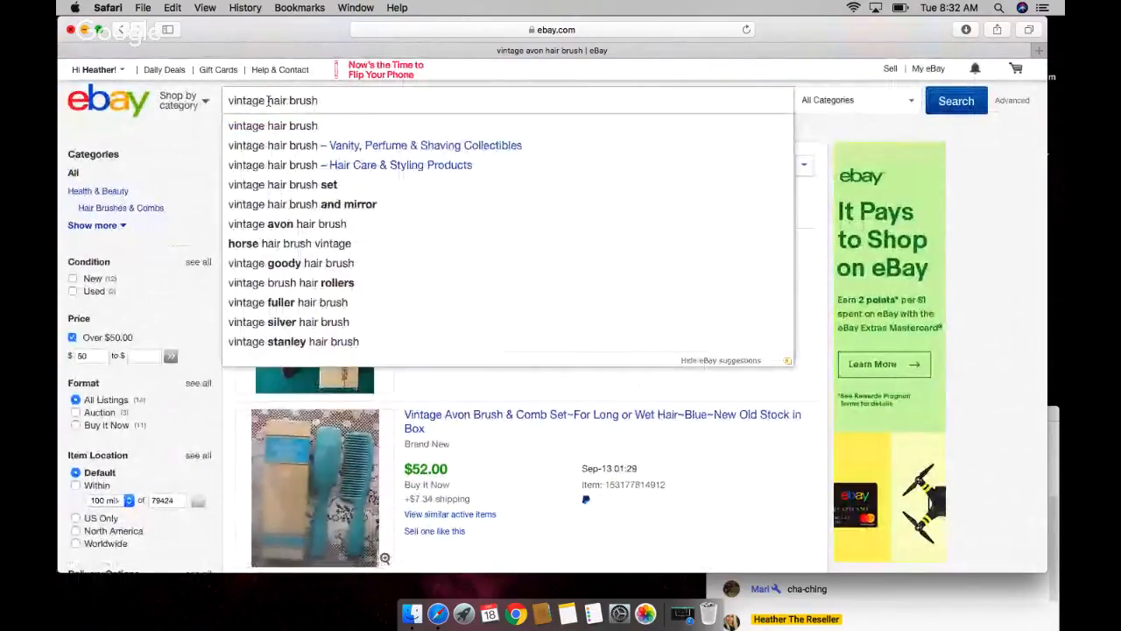
{"action": "key", "text": "Return"}
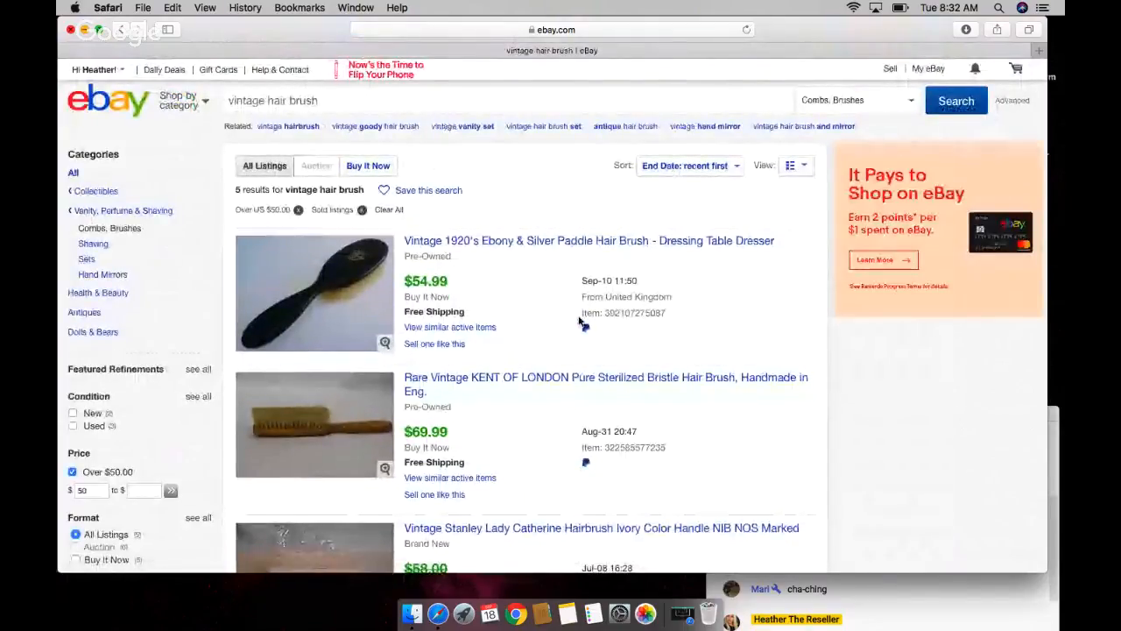
{"action": "scroll", "coordinate": [735, 332], "scroll_direction": "down", "scroll_amount": 2}
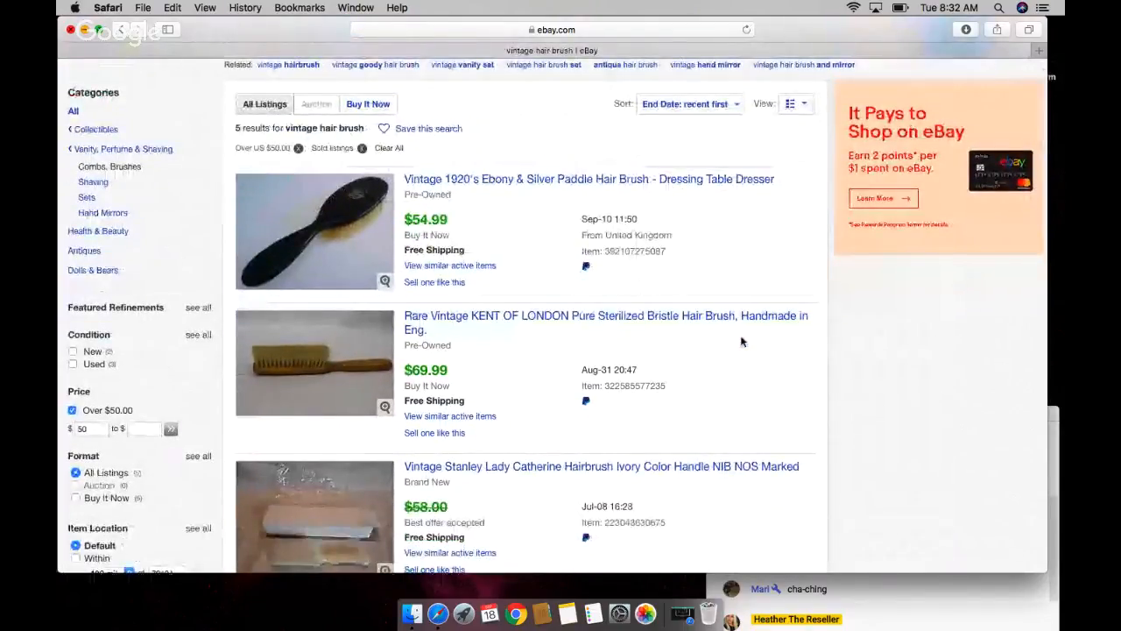
{"action": "scroll", "coordinate": [742, 342], "scroll_direction": "down", "scroll_amount": 4}
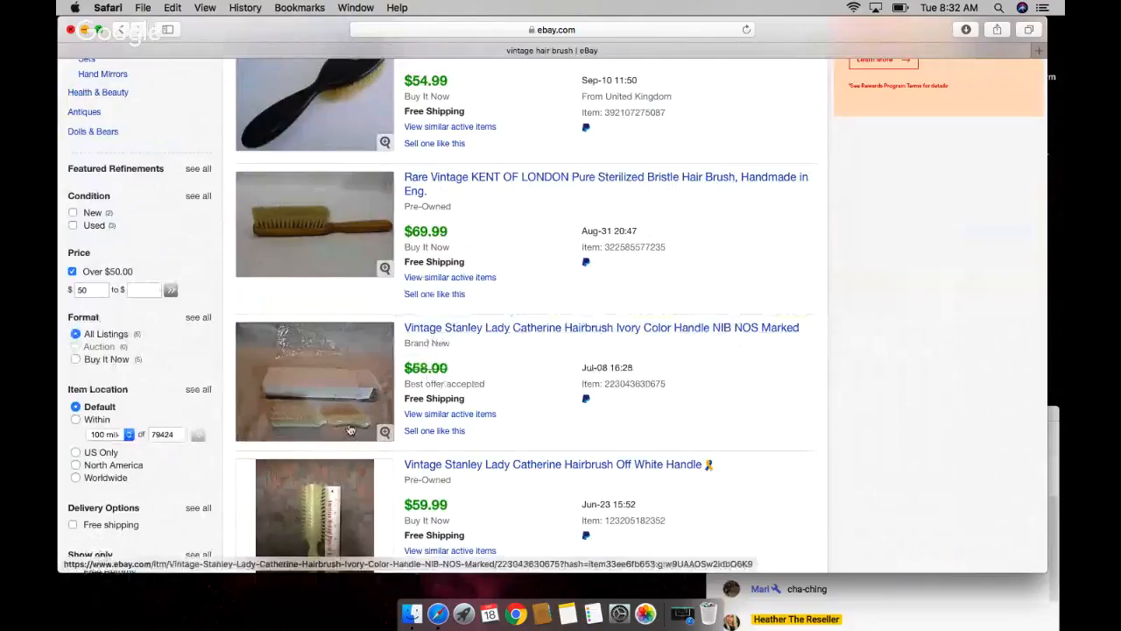
Step: Review the ended Stanley Lady Catherine hairbrush listing sold for US $58.00, then head back to results
{"action": "left_click", "coordinate": [512, 331]}
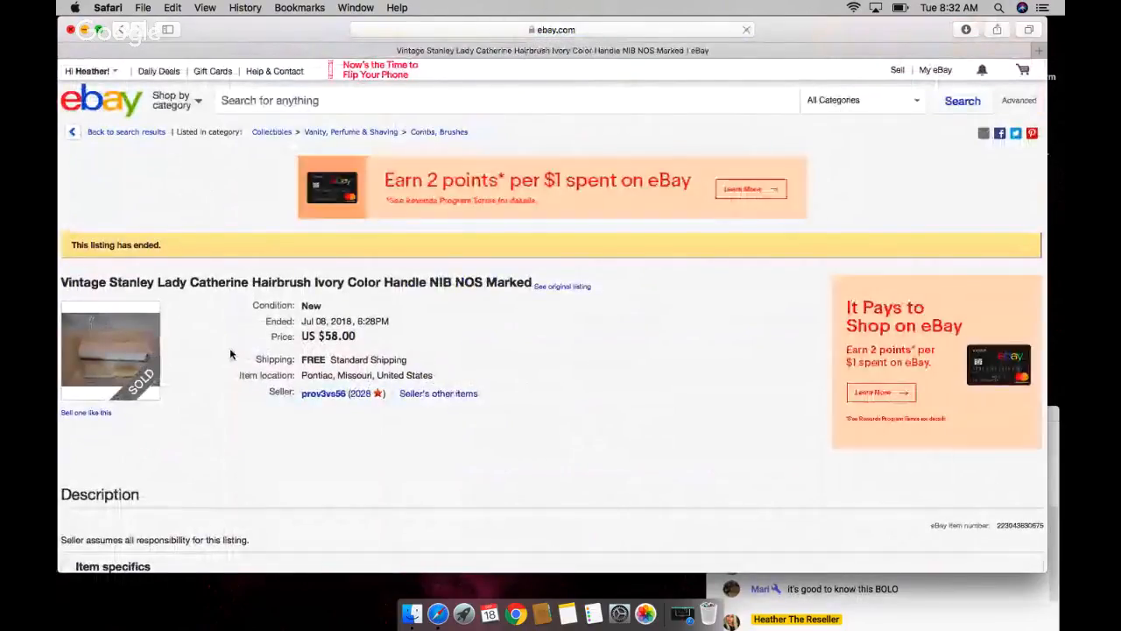
{"action": "left_click", "coordinate": [125, 366]}
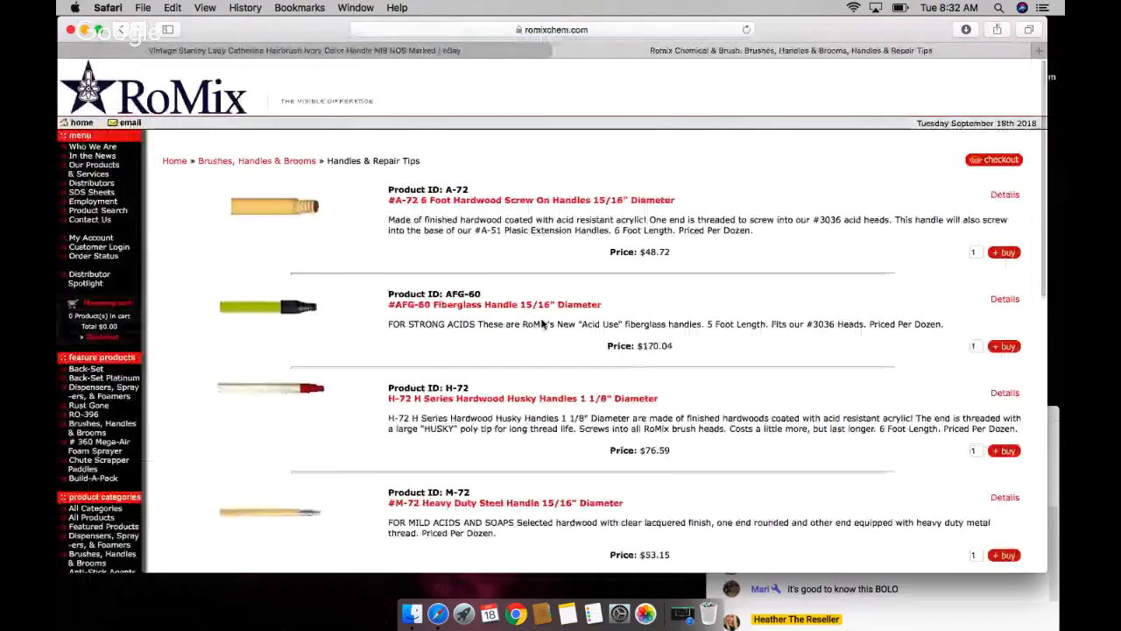
{"action": "left_click", "coordinate": [554, 53]}
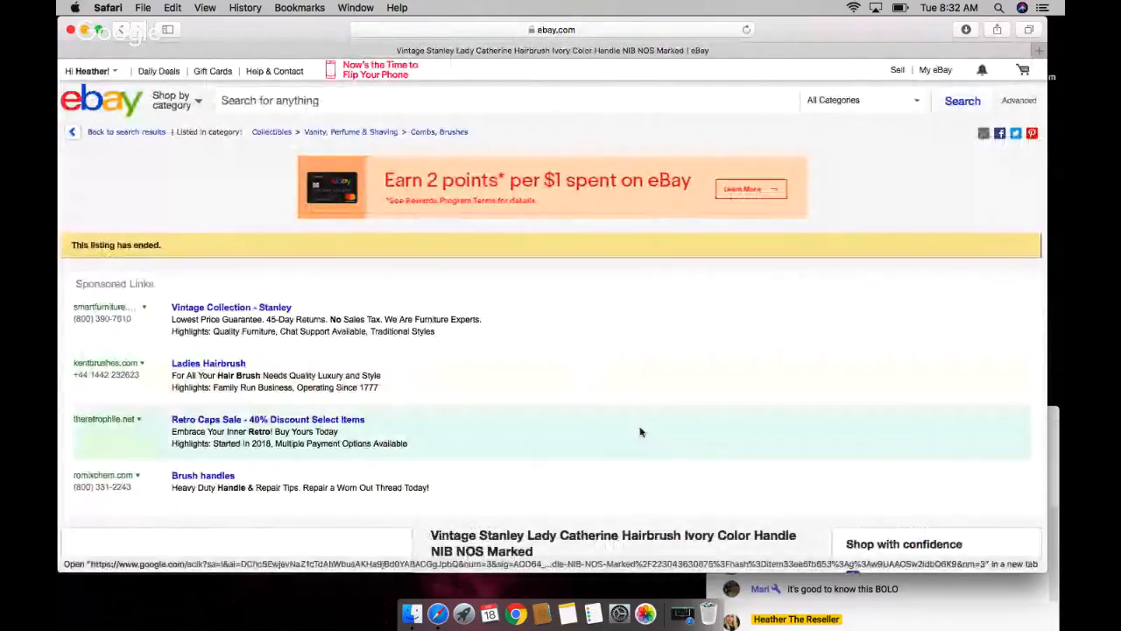
{"action": "scroll", "coordinate": [585, 370], "scroll_direction": "down", "scroll_amount": 10}
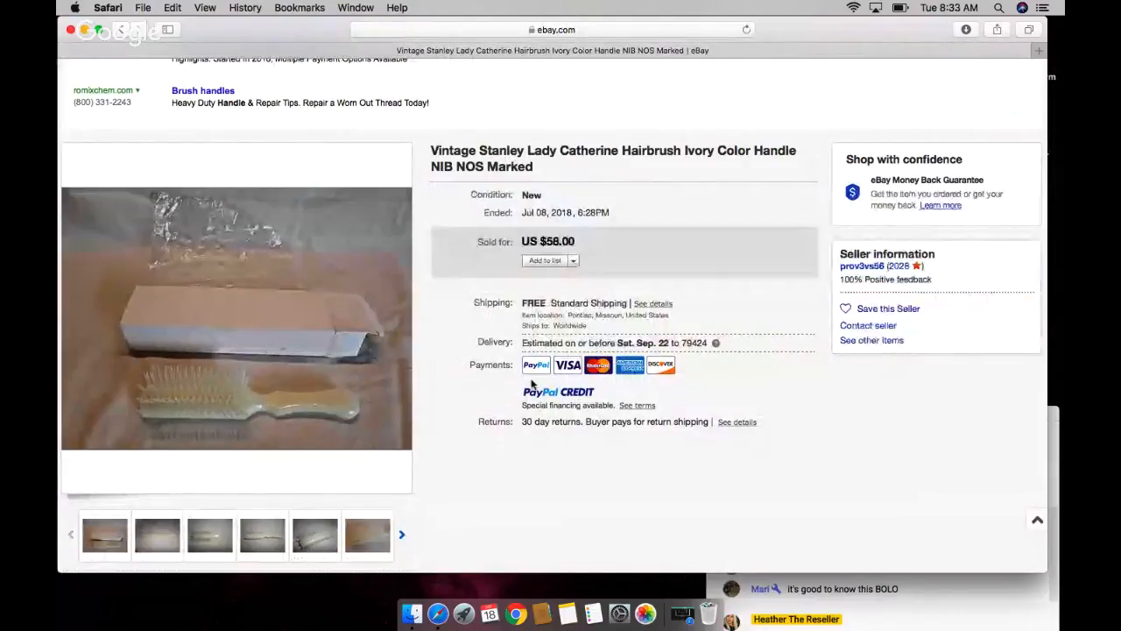
{"action": "scroll", "coordinate": [532, 386], "scroll_direction": "up", "scroll_amount": 3}
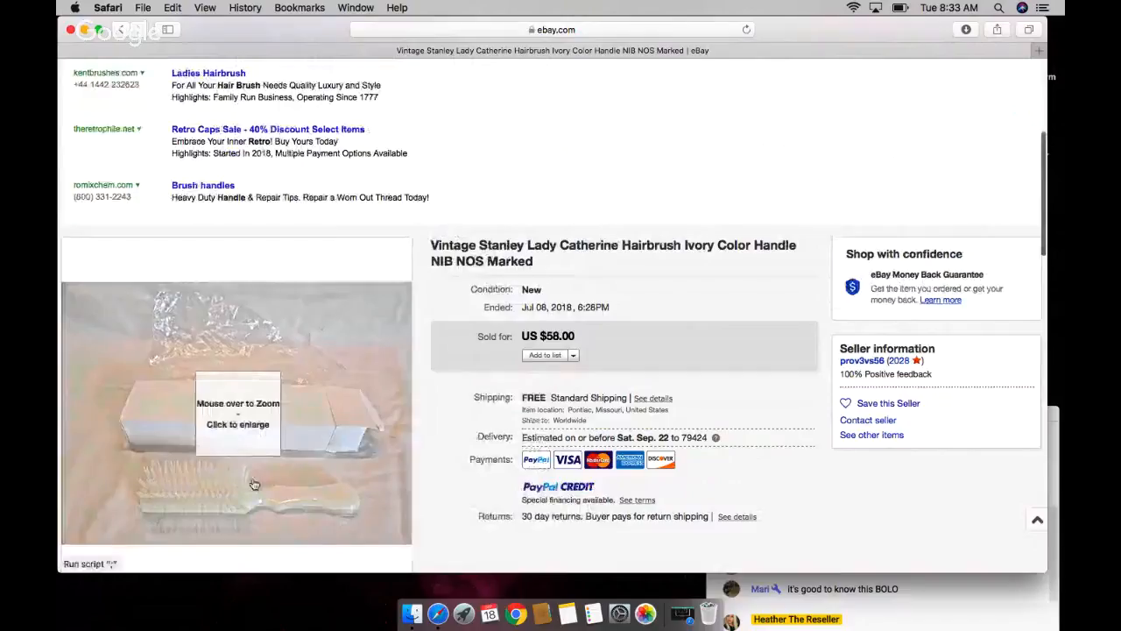
{"action": "mouse_move", "coordinate": [211, 412]}
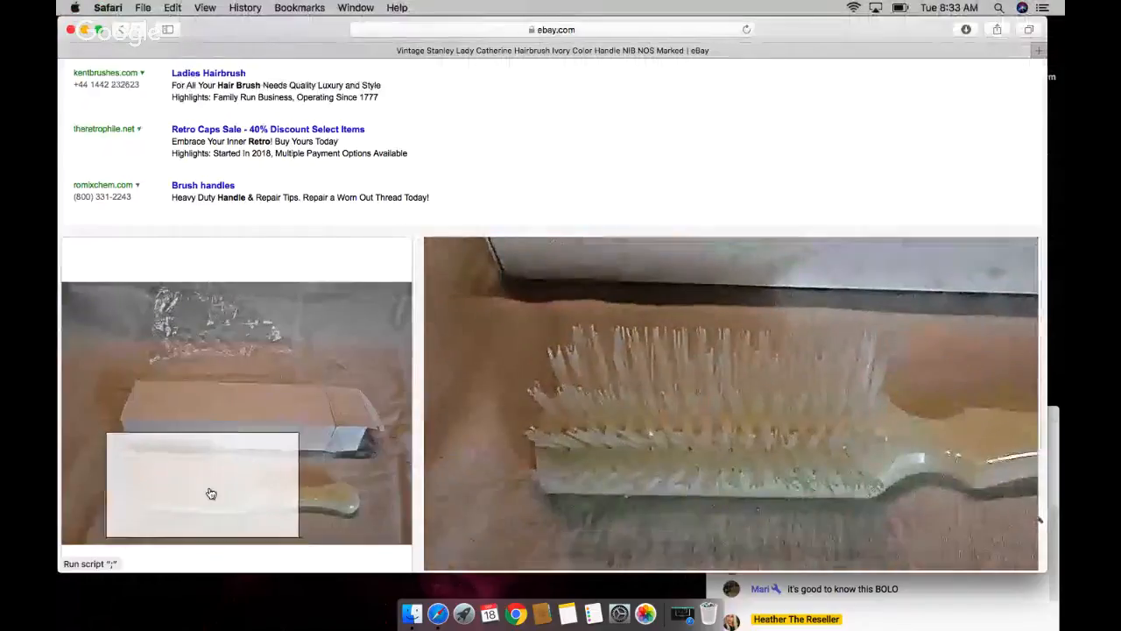
{"action": "scroll", "coordinate": [176, 502], "scroll_direction": "up", "scroll_amount": 3}
{"action": "scroll", "coordinate": [175, 502], "scroll_direction": "up", "scroll_amount": 6}
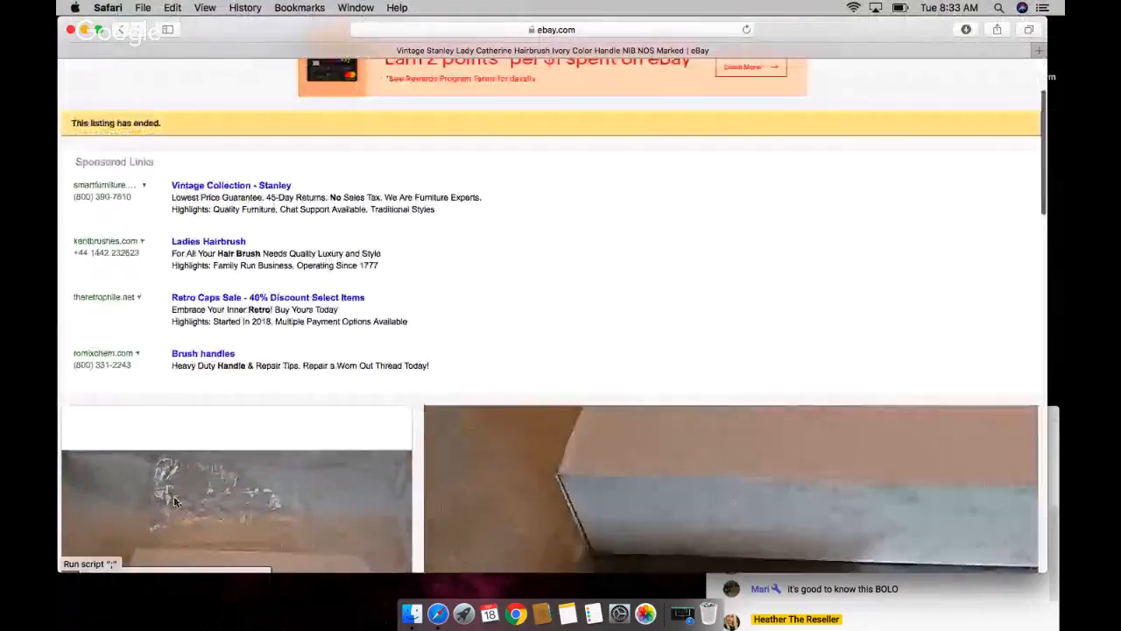
{"action": "scroll", "coordinate": [175, 501], "scroll_direction": "up", "scroll_amount": 3}
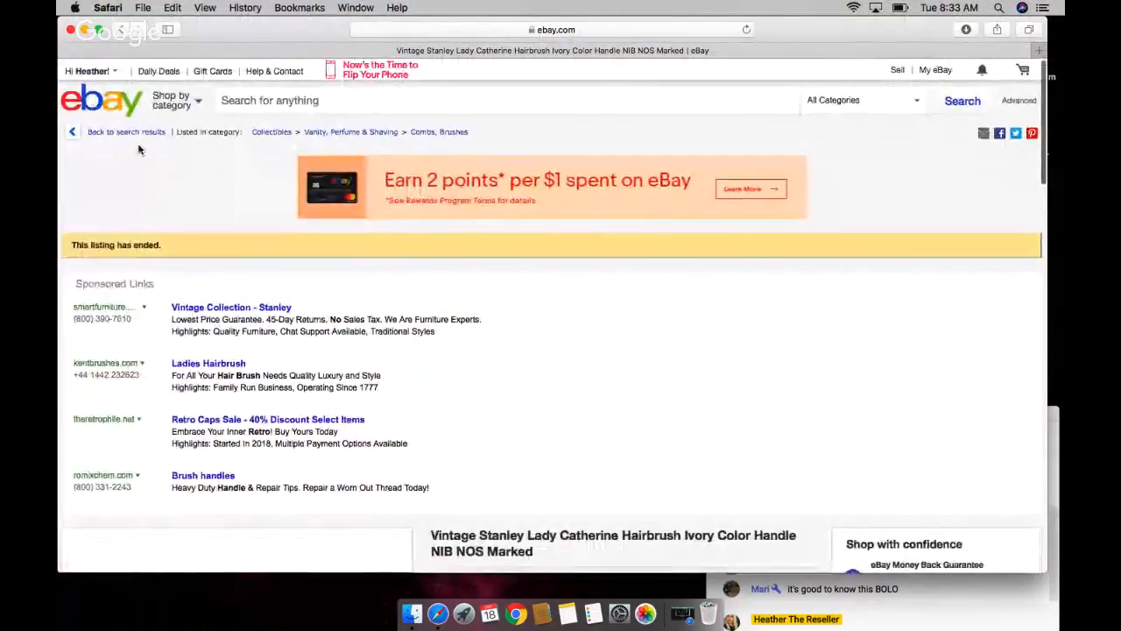
{"action": "left_click", "coordinate": [127, 131]}
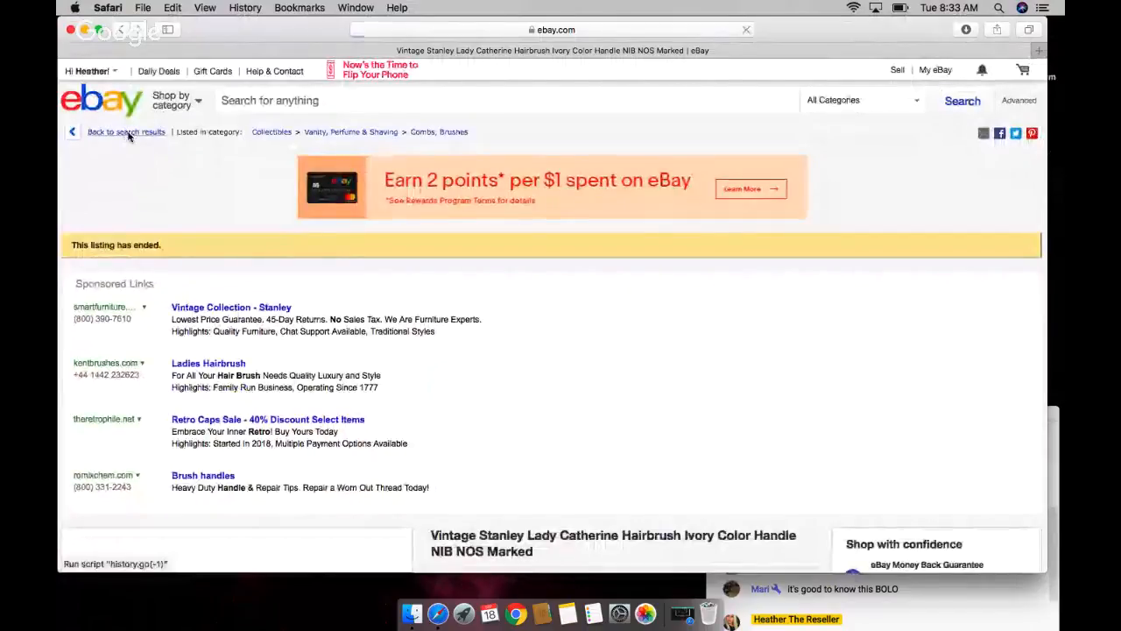
Step: Return to the five sold vintage hair brush results, briefly showing and hiding the broadcast window
{"action": "left_click", "coordinate": [129, 134]}
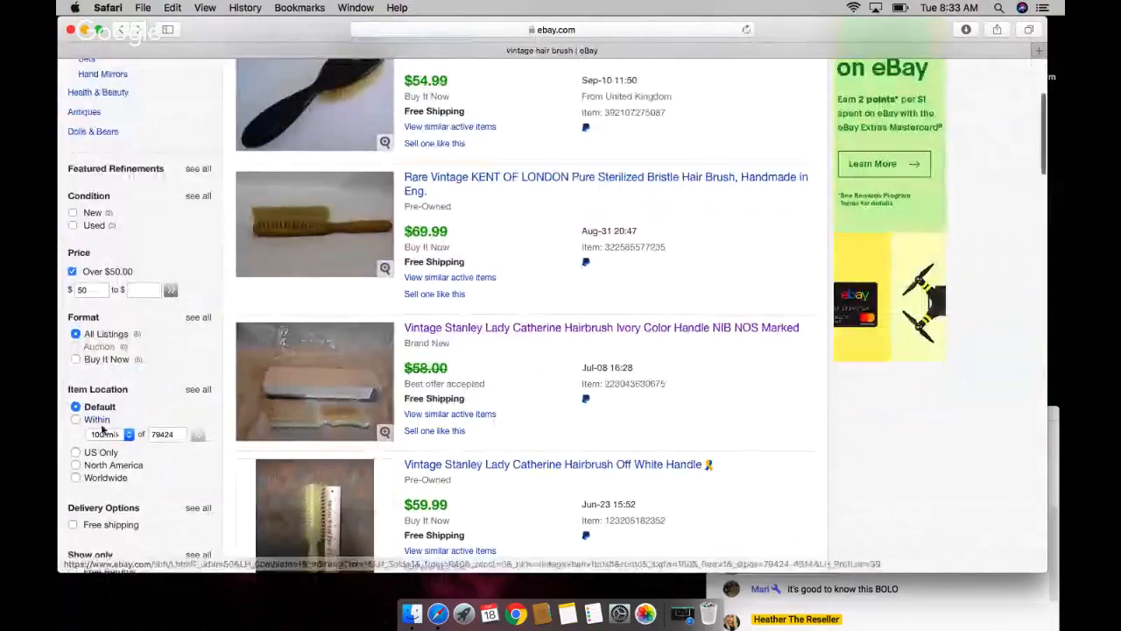
{"action": "left_click", "coordinate": [74, 226]}
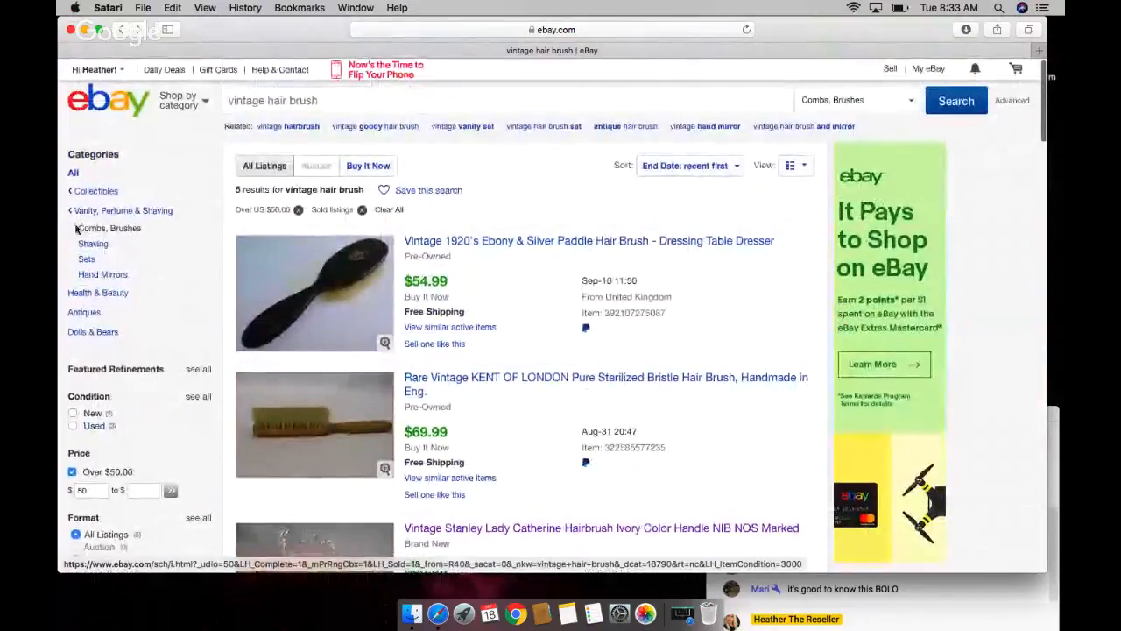
{"action": "scroll", "coordinate": [534, 214], "scroll_direction": "down", "scroll_amount": 10}
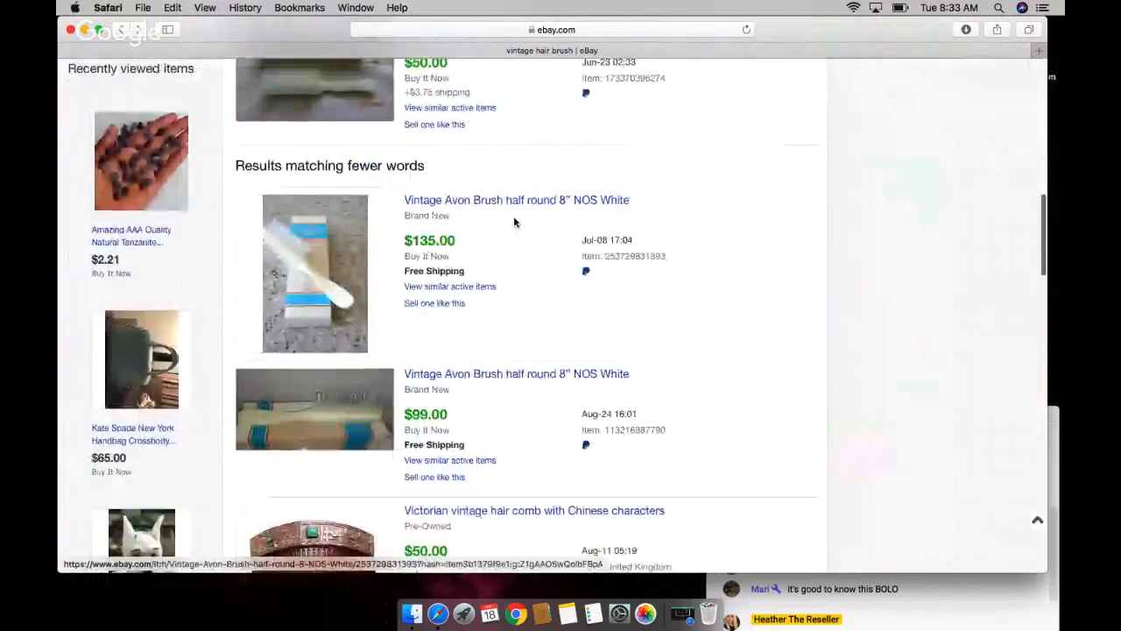
{"action": "scroll", "coordinate": [533, 214], "scroll_direction": "up", "scroll_amount": 5}
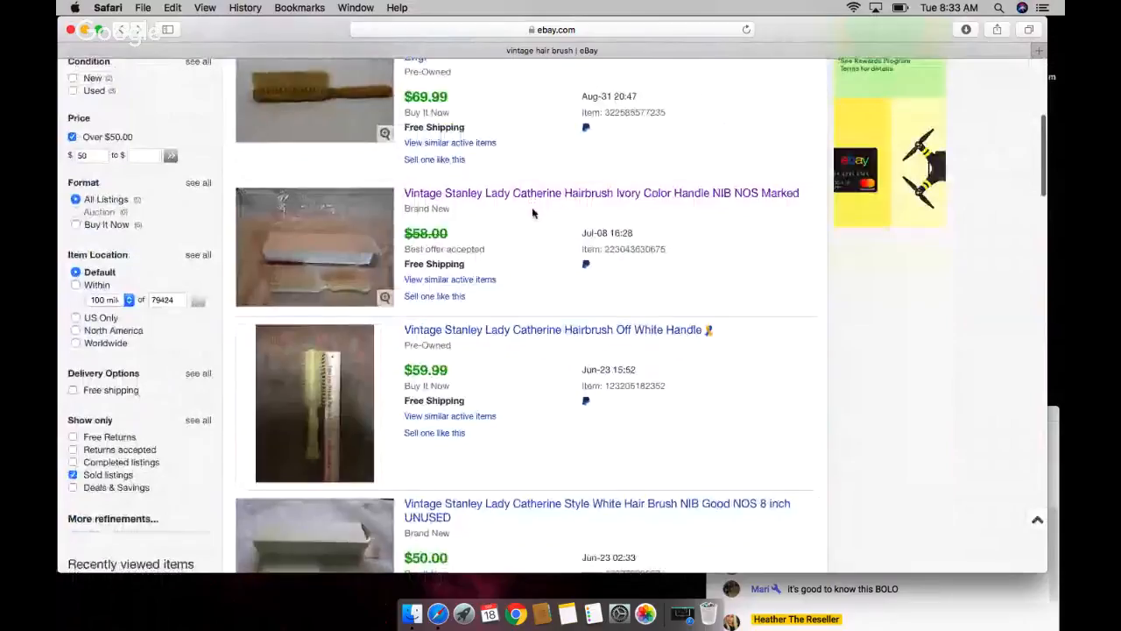
{"action": "scroll", "coordinate": [534, 213], "scroll_direction": "up", "scroll_amount": 2}
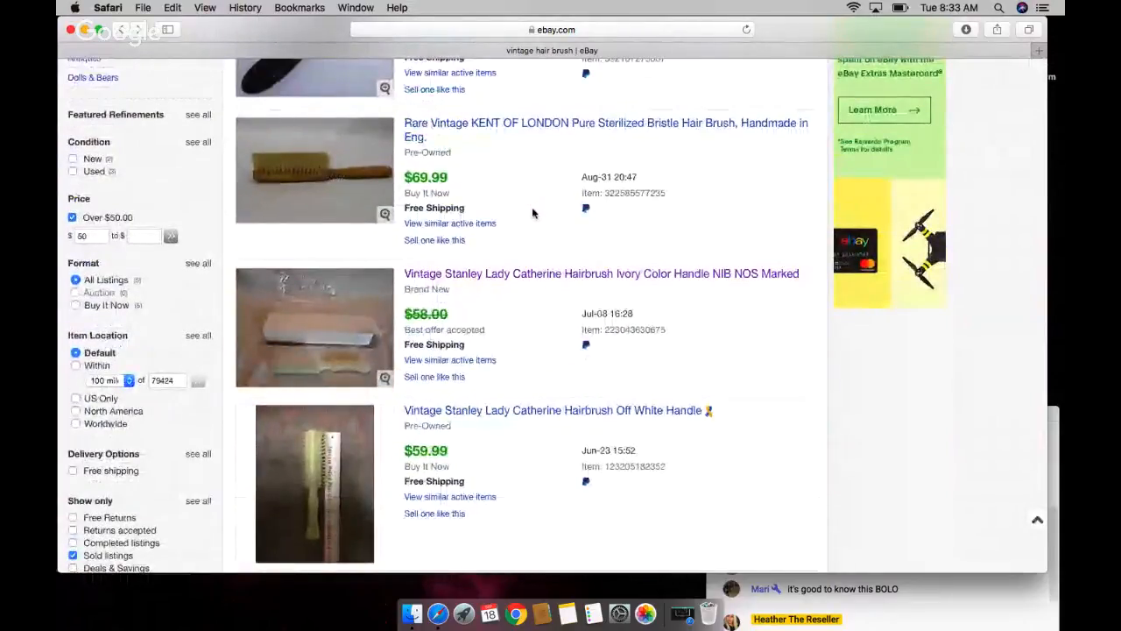
{"action": "scroll", "coordinate": [534, 213], "scroll_direction": "up", "scroll_amount": 4}
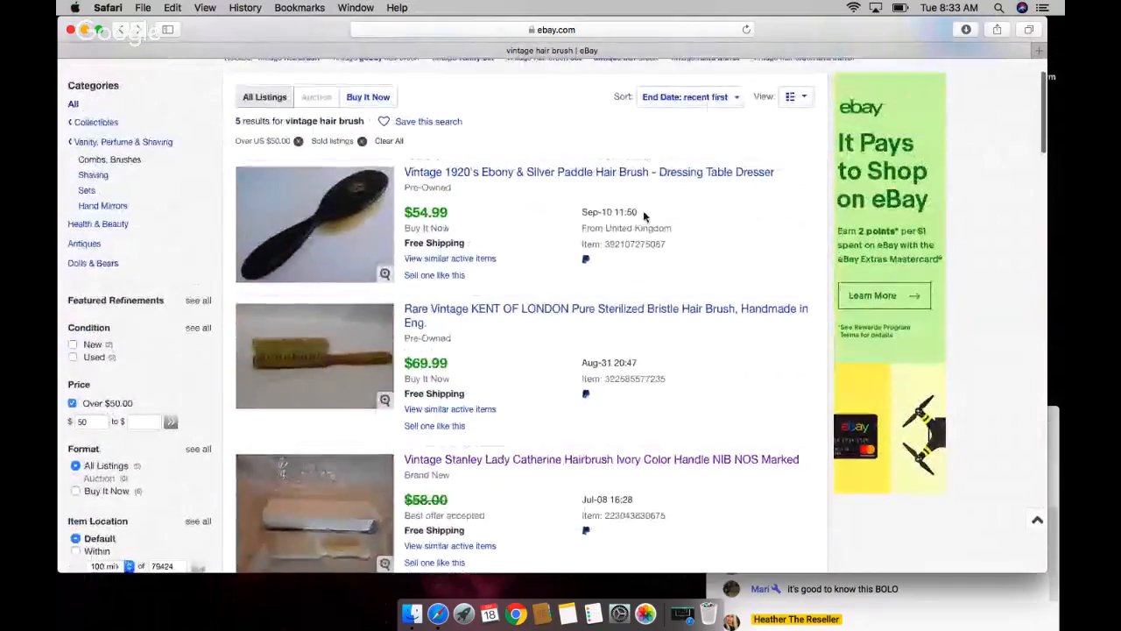
{"action": "left_click", "coordinate": [682, 616]}
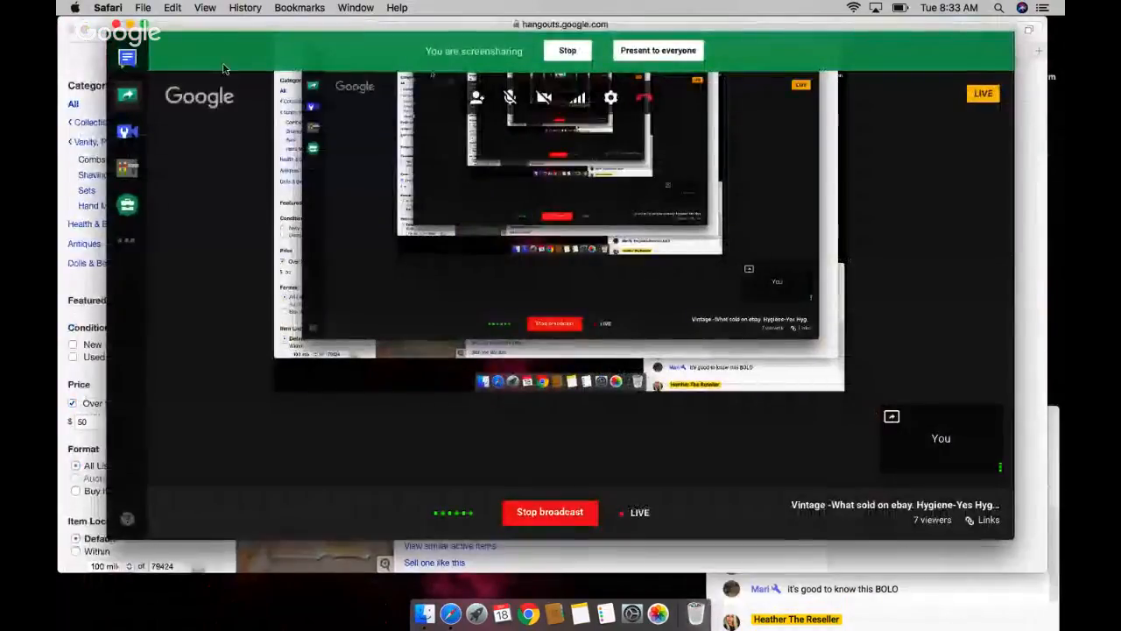
{"action": "key", "text": "super+m"}
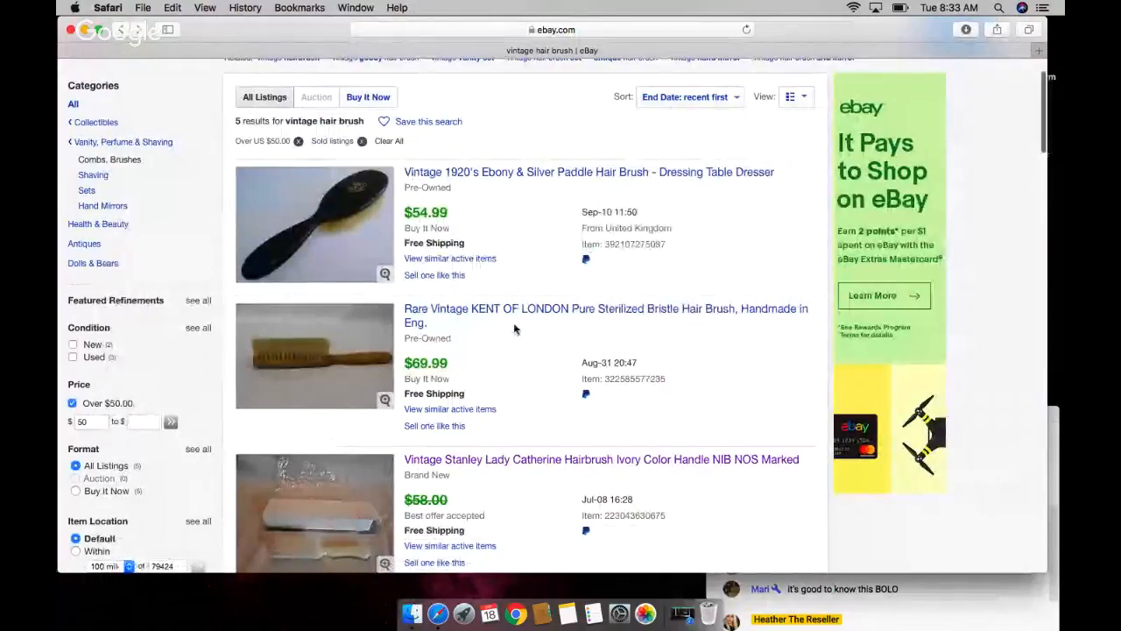
{"action": "scroll", "coordinate": [515, 328], "scroll_direction": "down", "scroll_amount": 5}
{"action": "scroll", "coordinate": [526, 351], "scroll_direction": "down", "scroll_amount": 3}
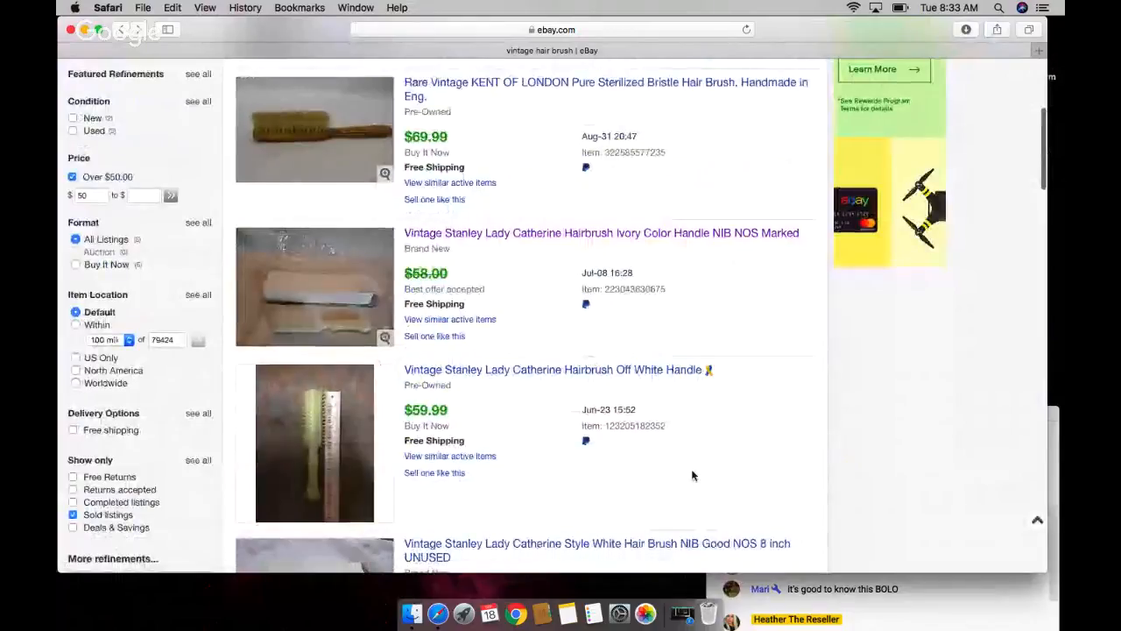
{"action": "scroll", "coordinate": [691, 469], "scroll_direction": "down", "scroll_amount": 4}
{"action": "scroll", "coordinate": [691, 468], "scroll_direction": "down", "scroll_amount": 2}
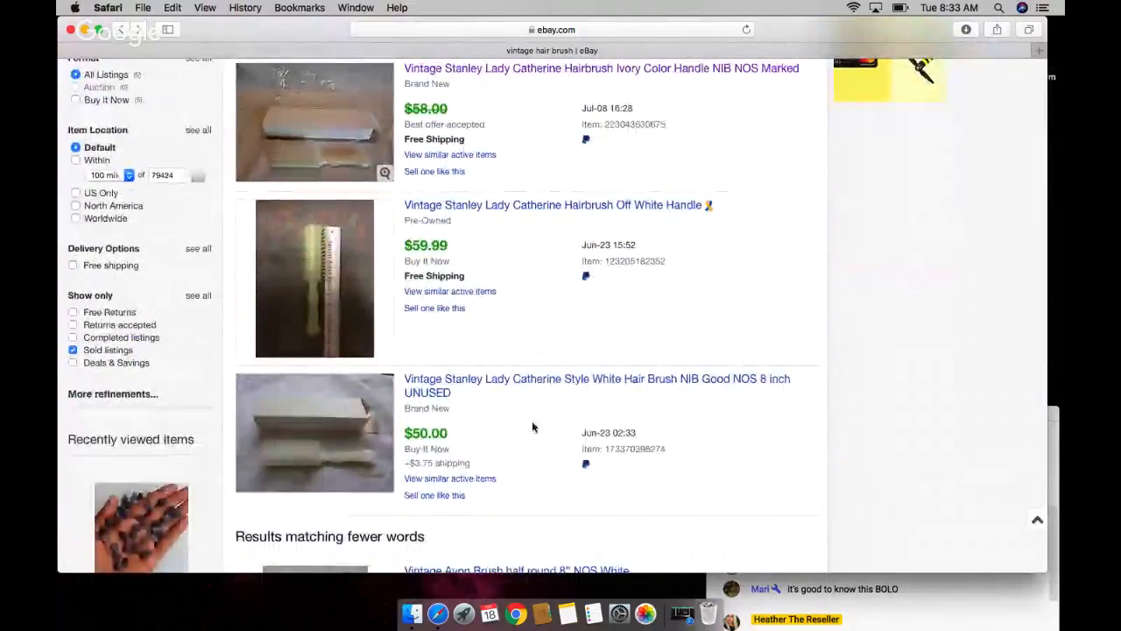
{"action": "scroll", "coordinate": [532, 426], "scroll_direction": "up", "scroll_amount": 10}
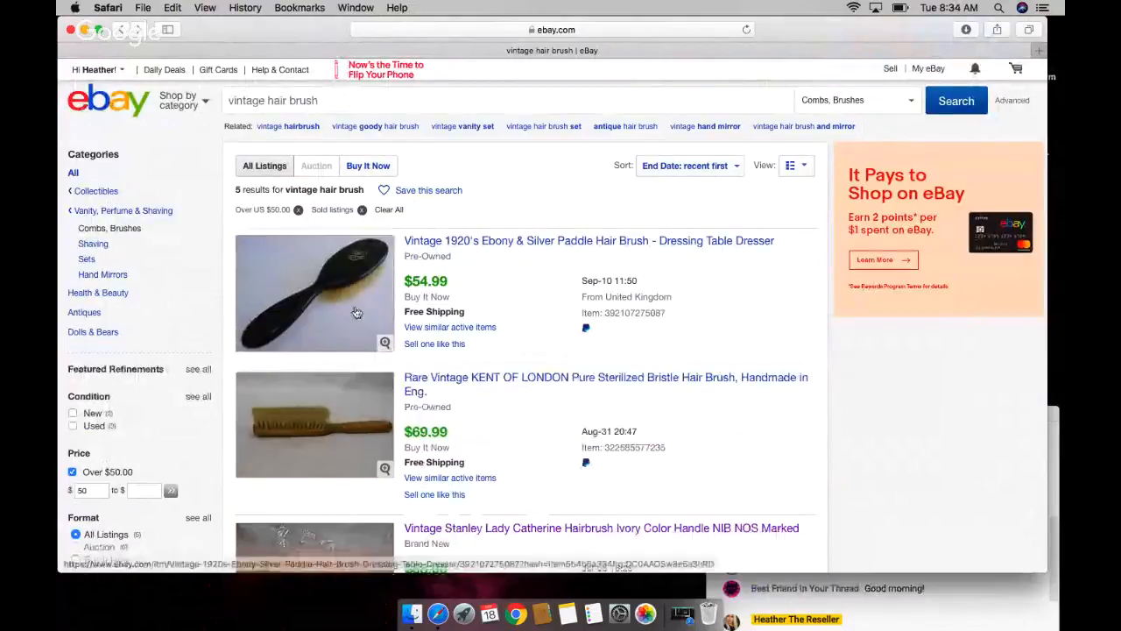
{"action": "scroll", "coordinate": [356, 312], "scroll_direction": "down", "scroll_amount": 5}
{"action": "scroll", "coordinate": [421, 351], "scroll_direction": "down", "scroll_amount": 5}
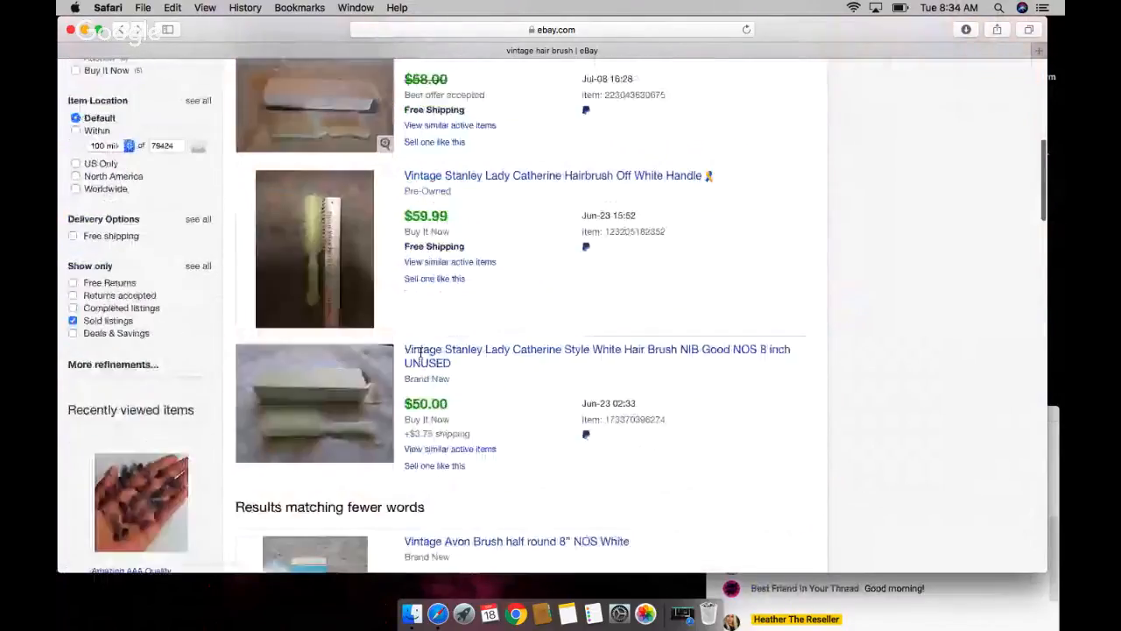
{"action": "scroll", "coordinate": [420, 350], "scroll_direction": "down", "scroll_amount": 2}
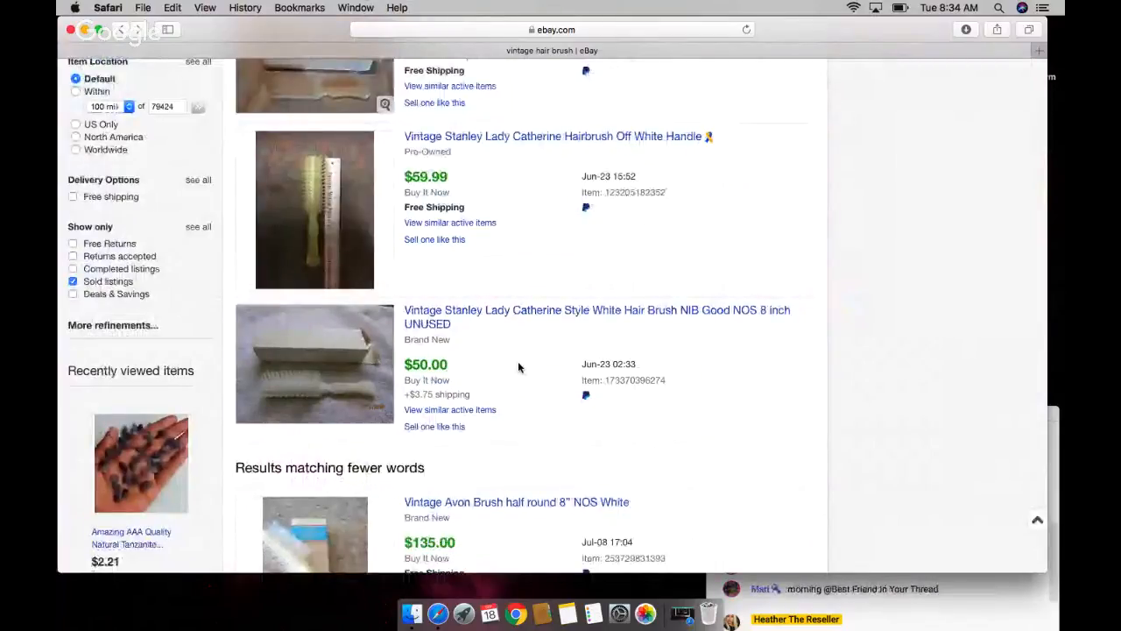
{"action": "scroll", "coordinate": [517, 361], "scroll_direction": "down", "scroll_amount": 5}
{"action": "scroll", "coordinate": [518, 361], "scroll_direction": "up", "scroll_amount": 3}
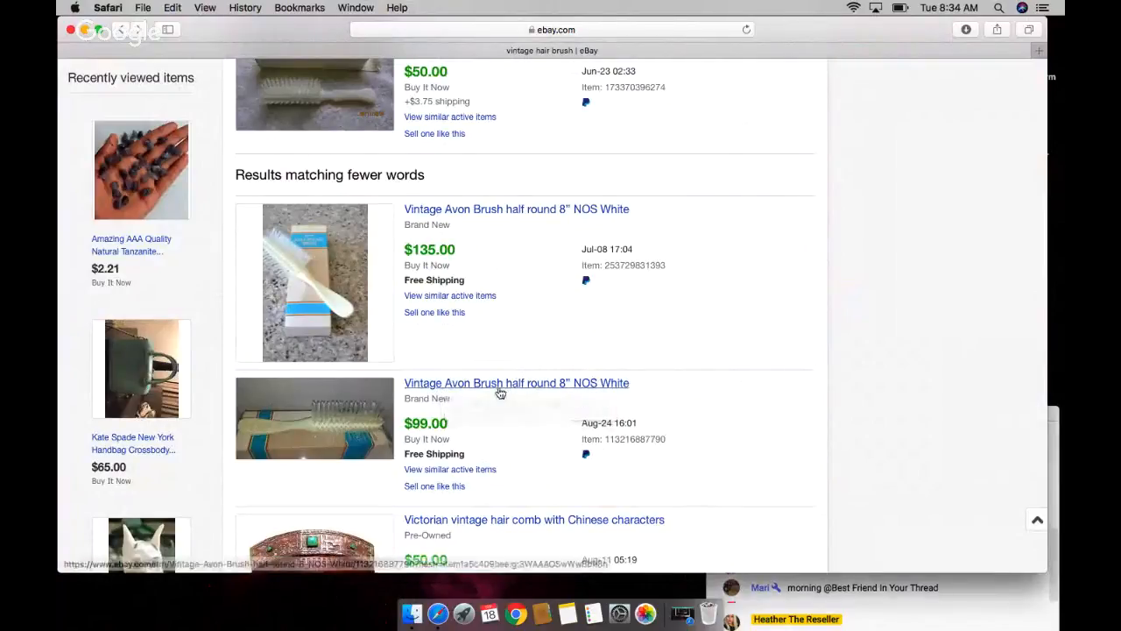
{"action": "scroll", "coordinate": [522, 322], "scroll_direction": "up", "scroll_amount": 5}
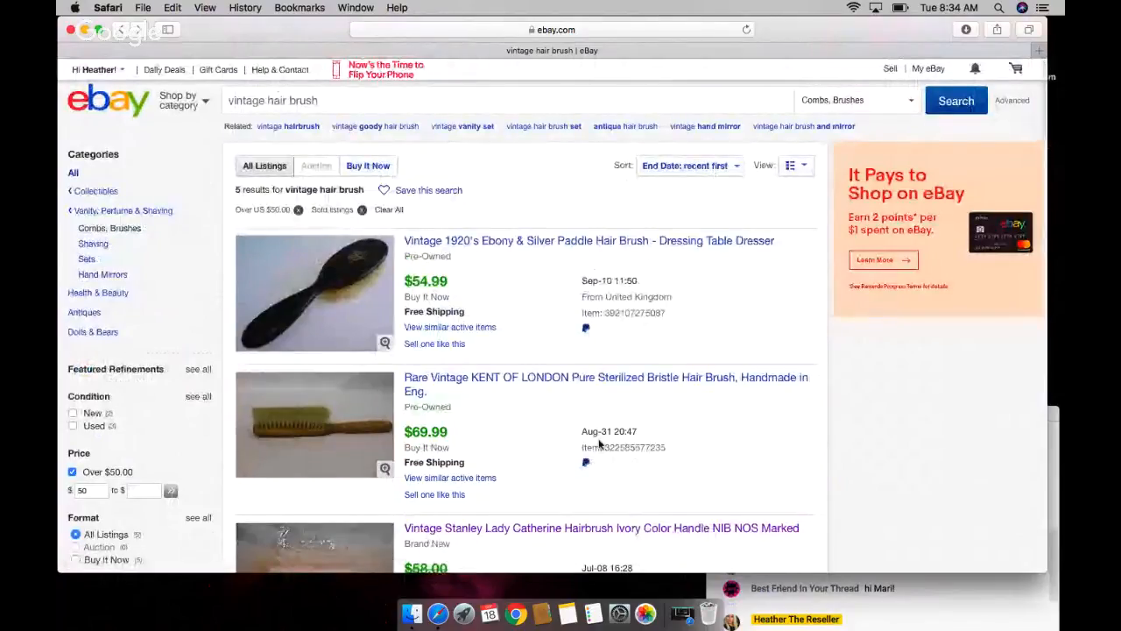
{"action": "scroll", "coordinate": [600, 444], "scroll_direction": "down", "scroll_amount": 5}
{"action": "scroll", "coordinate": [600, 444], "scroll_direction": "down", "scroll_amount": 2}
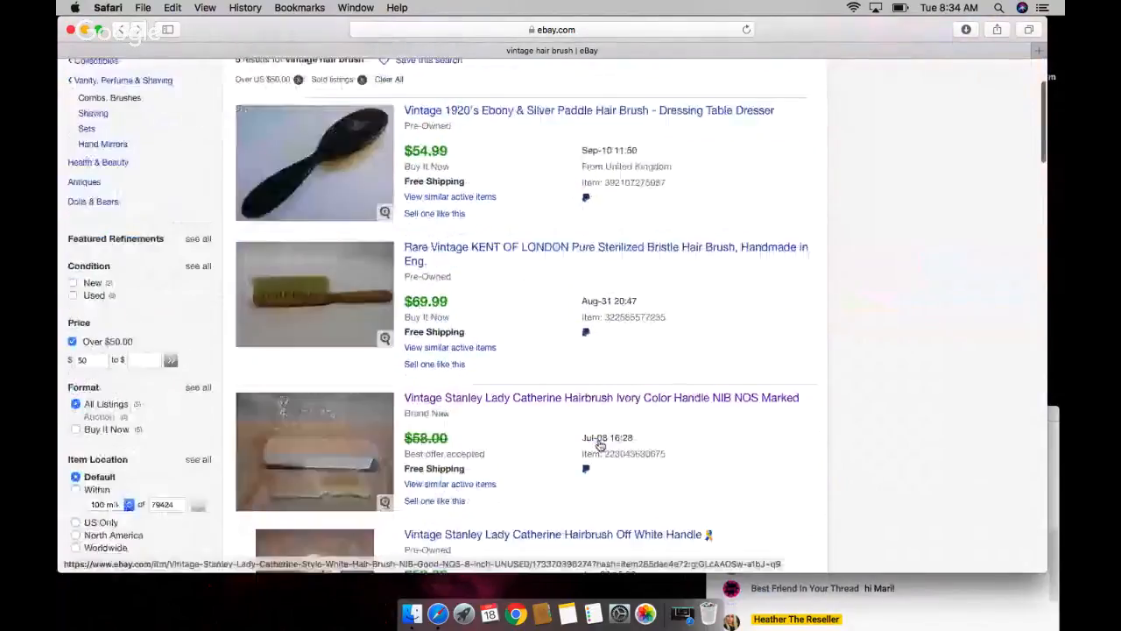
{"action": "scroll", "coordinate": [600, 444], "scroll_direction": "up", "scroll_amount": 6}
Step: Remove 'hair' to search 'vintage brush', listing 782 sold results over $50, then start editing the query
{"action": "double_click", "coordinate": [282, 100]}
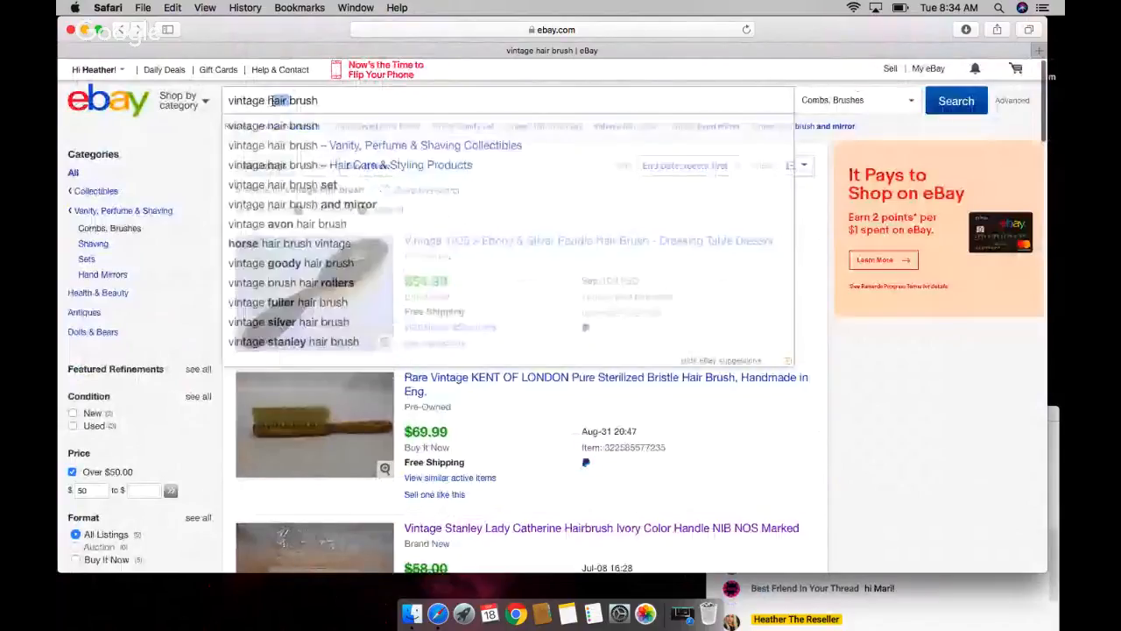
{"action": "key", "text": "BackSpace"}
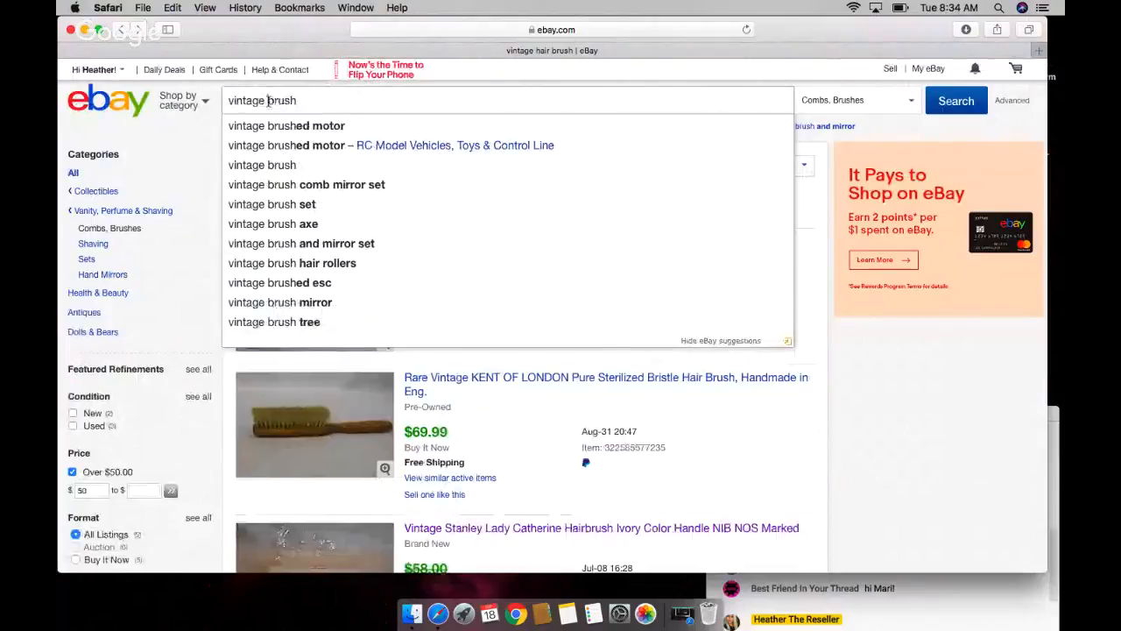
{"action": "key", "text": "Return"}
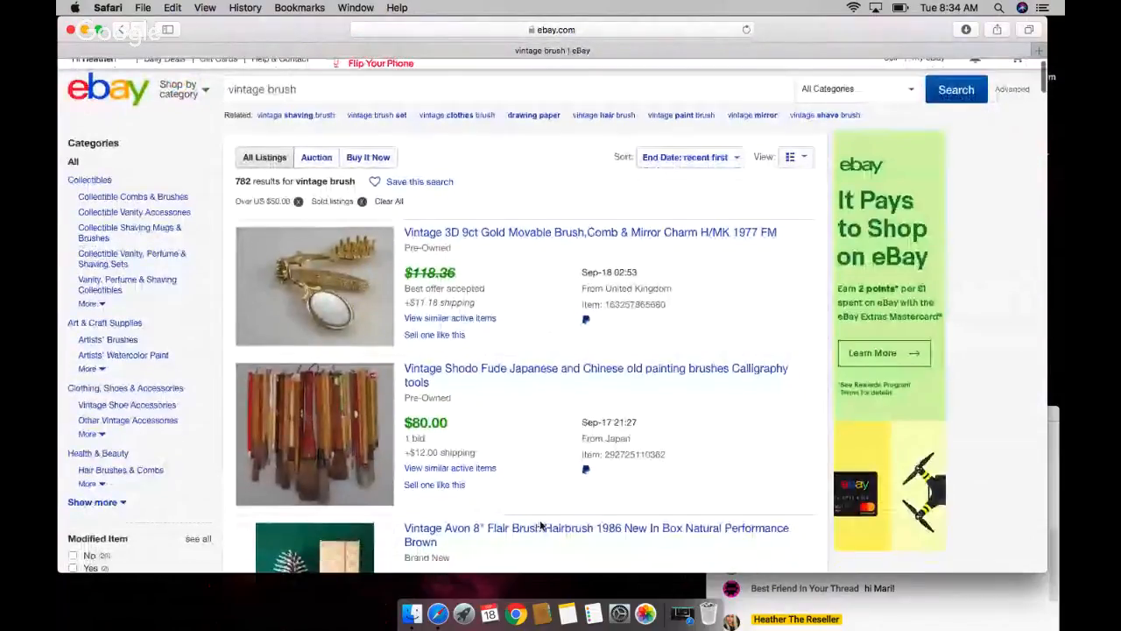
{"action": "scroll", "coordinate": [540, 520], "scroll_direction": "down", "scroll_amount": 5}
{"action": "scroll", "coordinate": [540, 519], "scroll_direction": "down", "scroll_amount": 5}
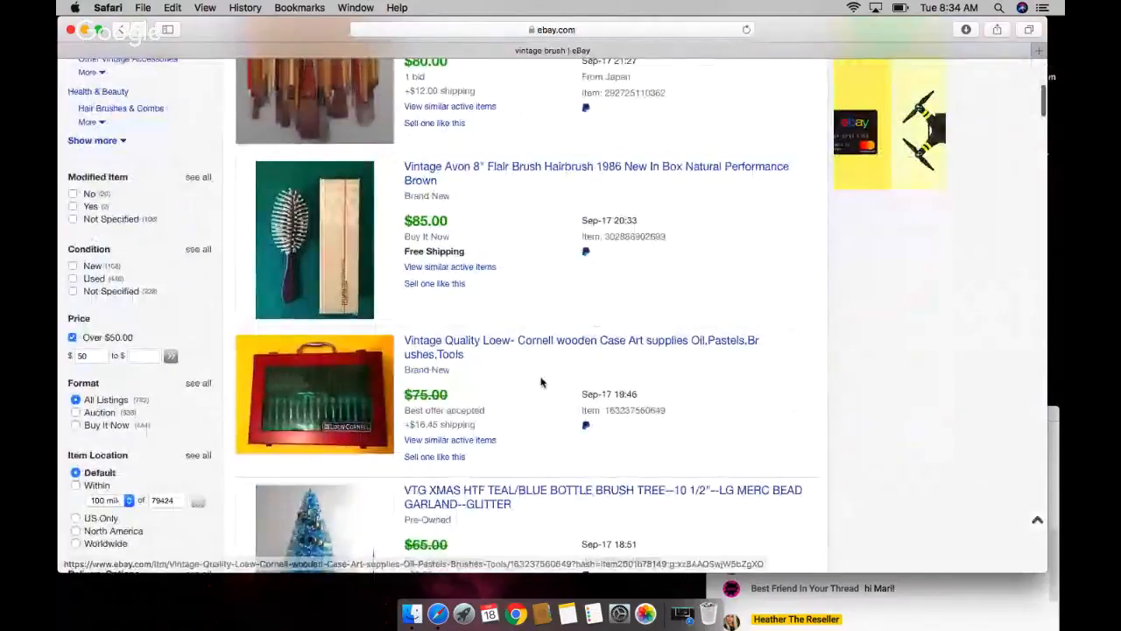
{"action": "scroll", "coordinate": [534, 297], "scroll_direction": "down", "scroll_amount": 5}
{"action": "scroll", "coordinate": [541, 382], "scroll_direction": "down", "scroll_amount": 5}
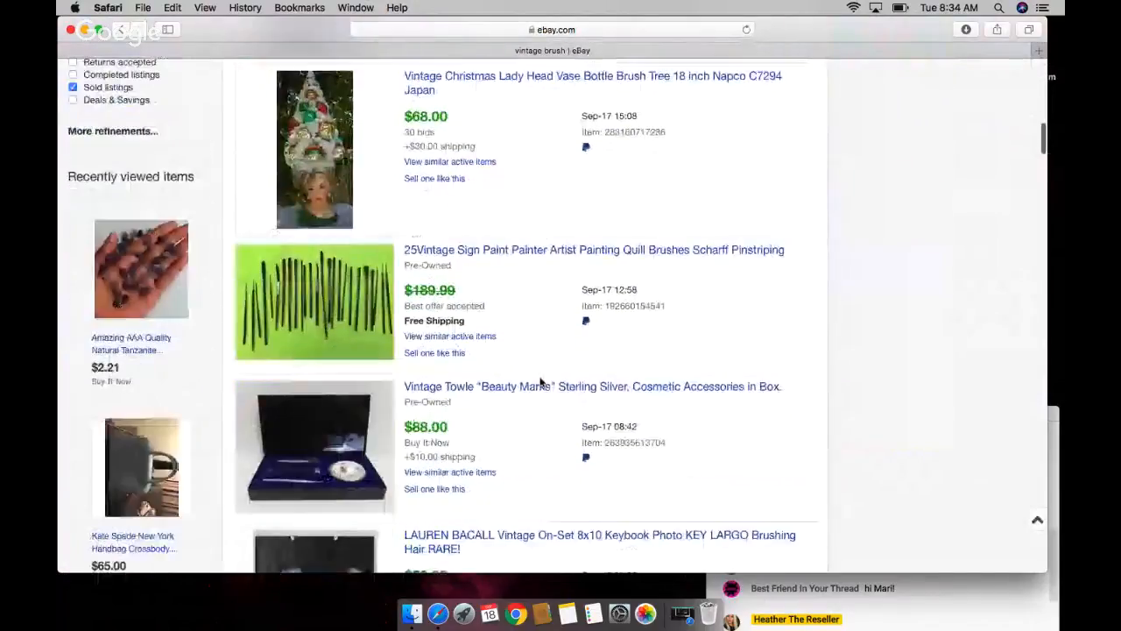
{"action": "scroll", "coordinate": [541, 382], "scroll_direction": "down", "scroll_amount": 5}
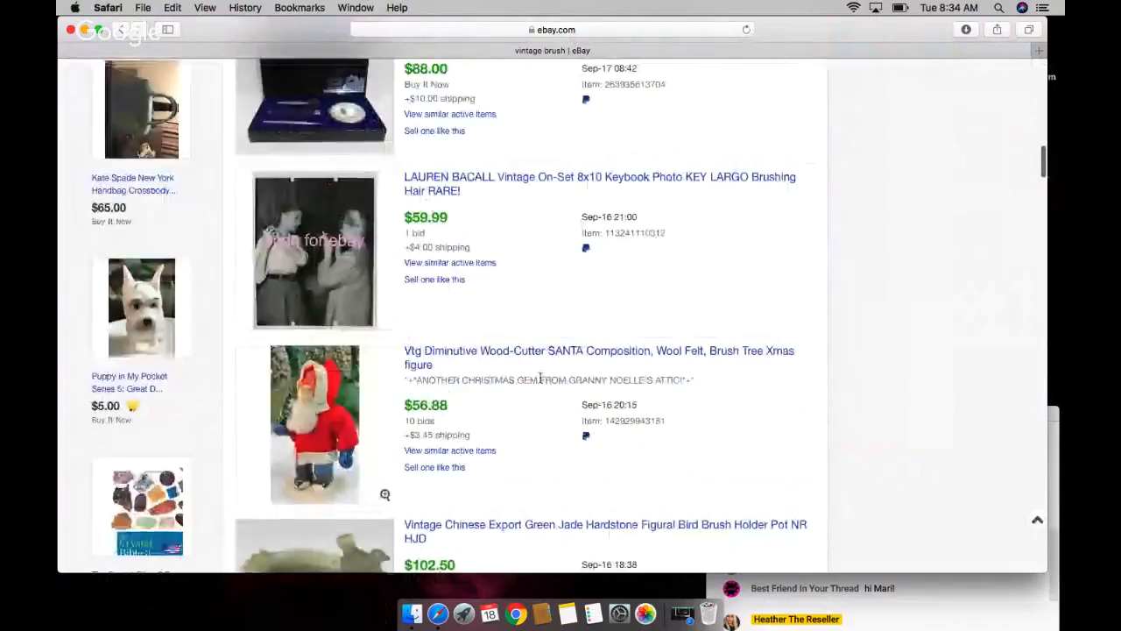
{"action": "scroll", "coordinate": [540, 378], "scroll_direction": "down", "scroll_amount": 8}
{"action": "scroll", "coordinate": [540, 378], "scroll_direction": "down", "scroll_amount": 1}
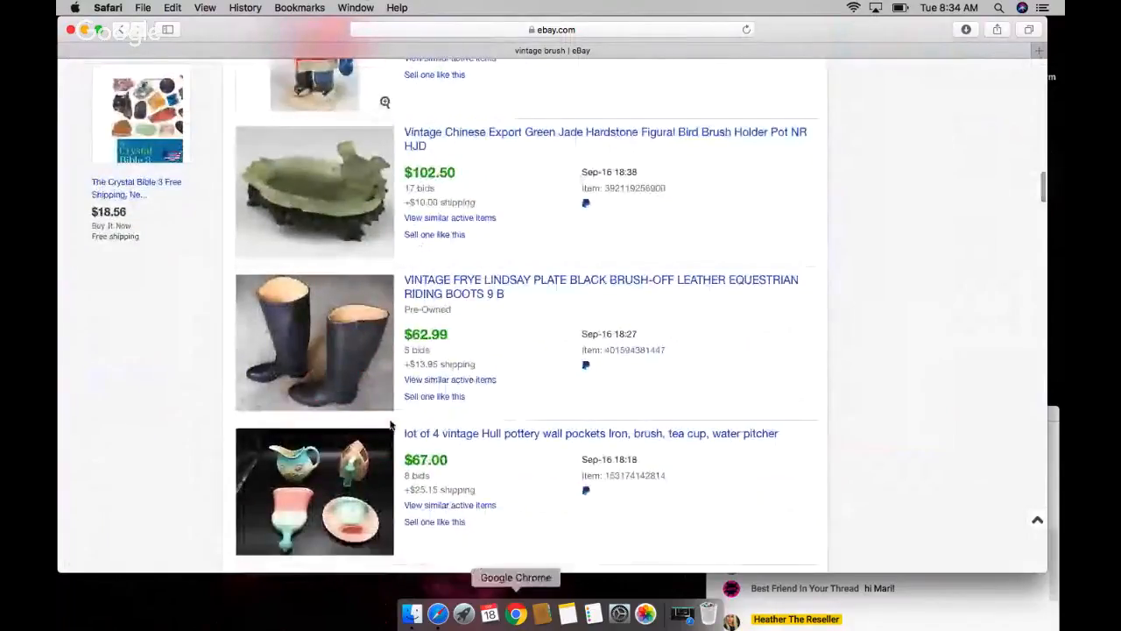
{"action": "scroll", "coordinate": [374, 395], "scroll_direction": "up", "scroll_amount": 10}
{"action": "scroll", "coordinate": [375, 395], "scroll_direction": "up", "scroll_amount": 8}
{"action": "scroll", "coordinate": [384, 468], "scroll_direction": "up", "scroll_amount": 4}
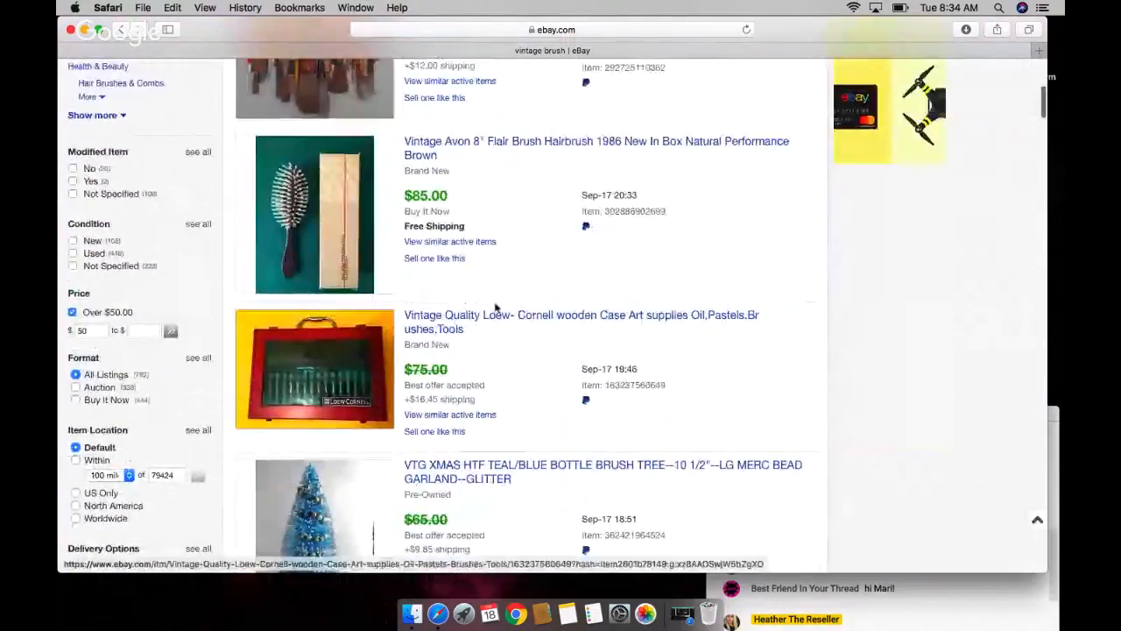
{"action": "scroll", "coordinate": [517, 283], "scroll_direction": "down", "scroll_amount": 2}
{"action": "scroll", "coordinate": [518, 282], "scroll_direction": "up", "scroll_amount": 10}
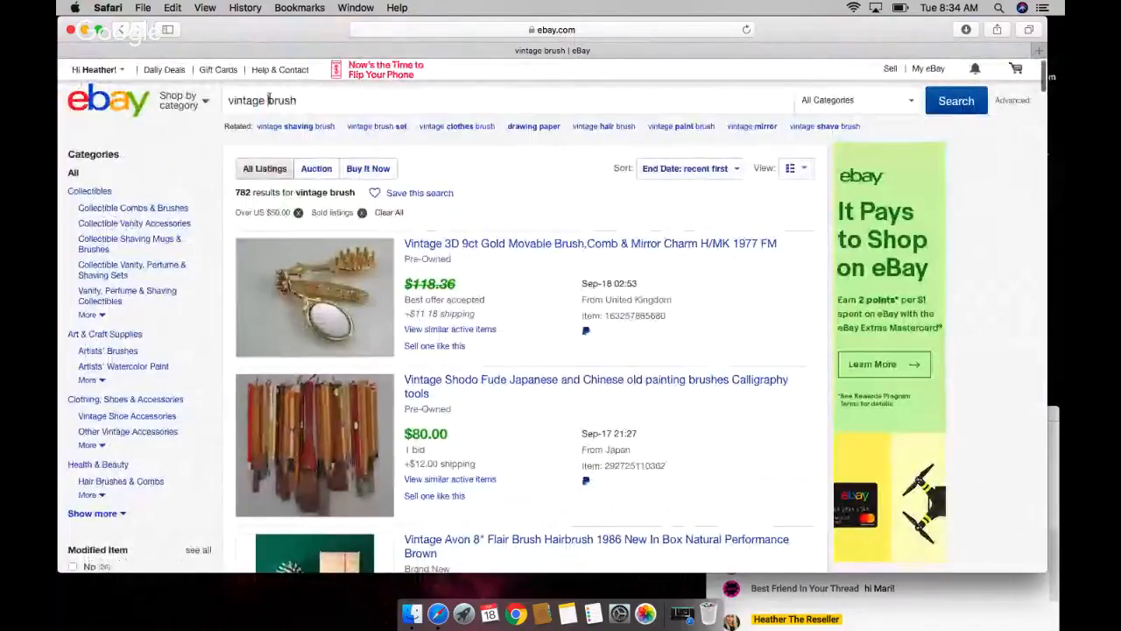
{"action": "left_click", "coordinate": [269, 100]}
{"action": "type", "text": "hair"}
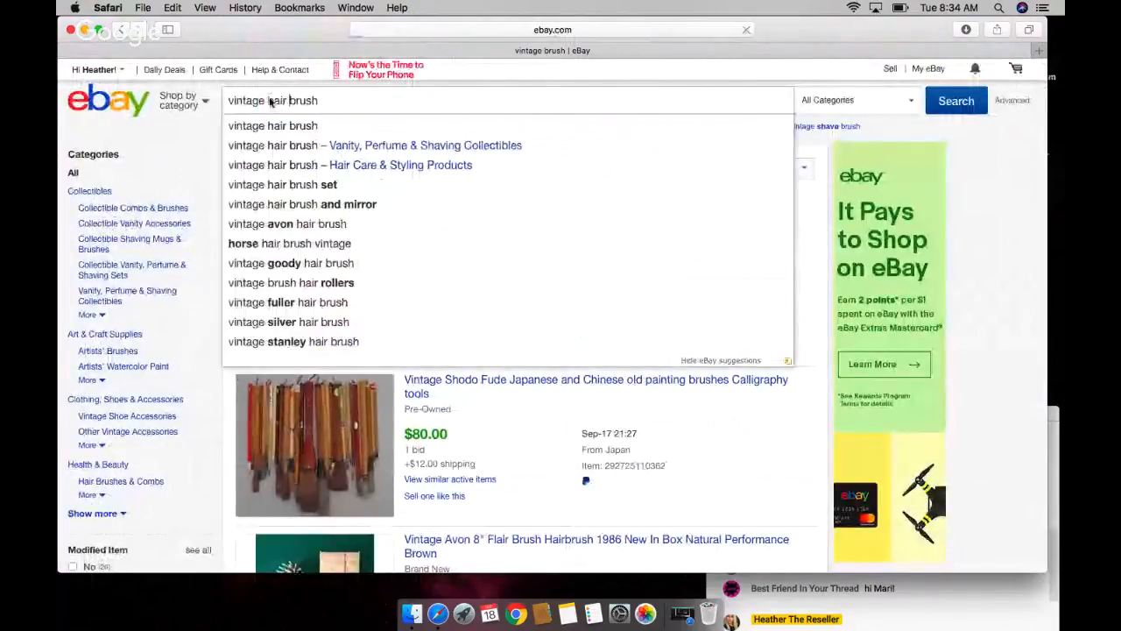
Step: Run the sold-listing search for vintage hair brush
{"action": "key", "text": "Return"}
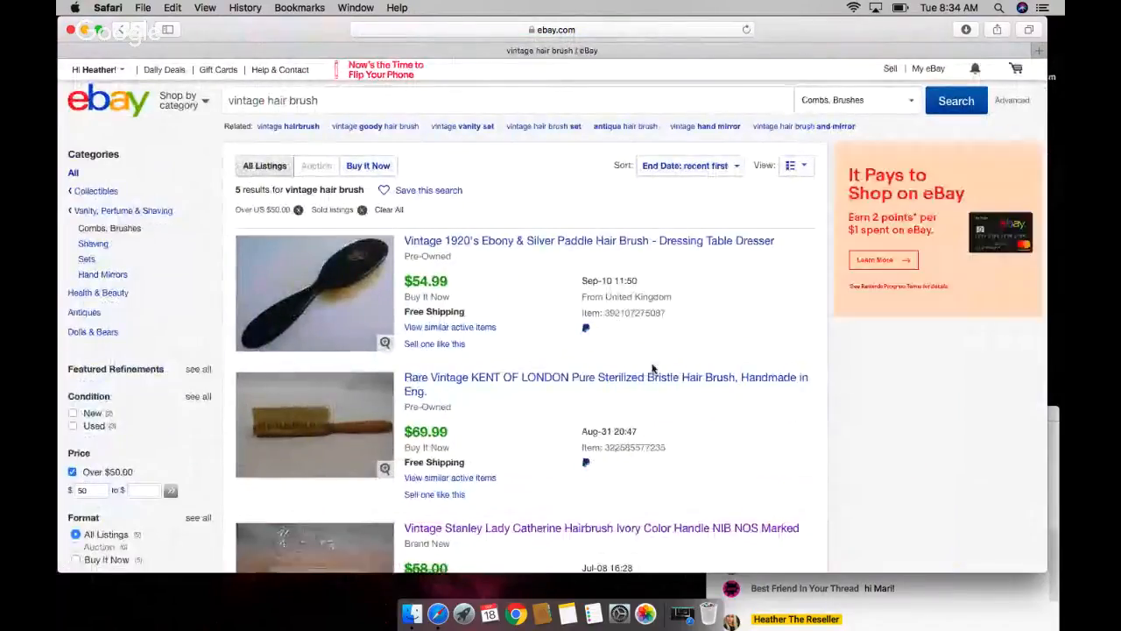
{"action": "scroll", "coordinate": [680, 396], "scroll_direction": "down", "scroll_amount": 5}
{"action": "scroll", "coordinate": [680, 396], "scroll_direction": "down", "scroll_amount": 3}
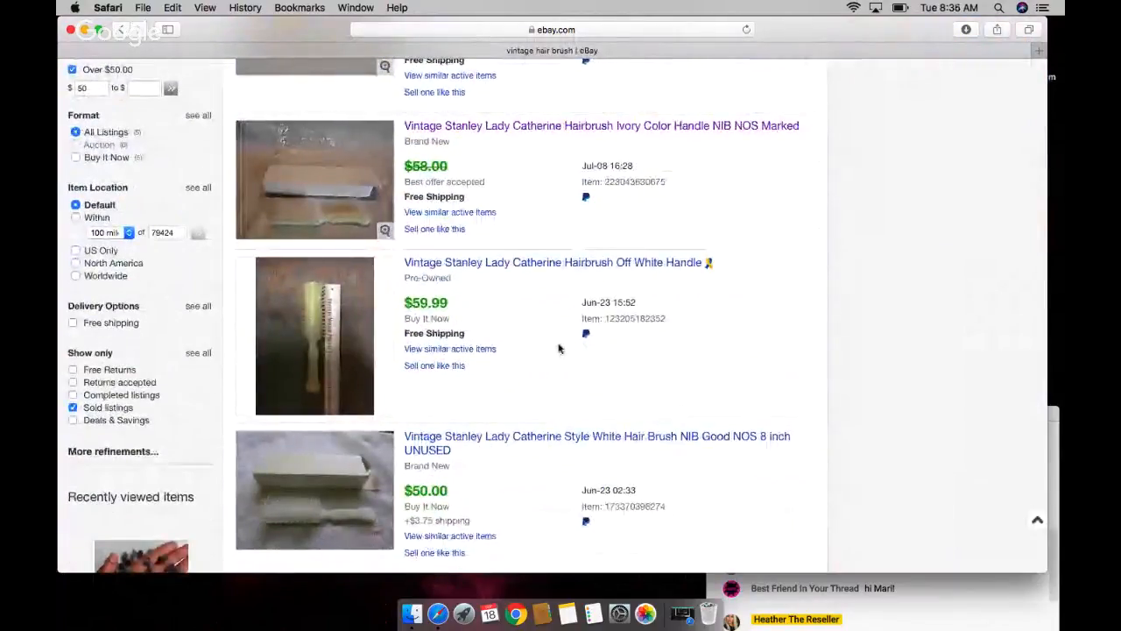
Step: View the Stanley Lady Catherine off-white hairbrush listing and browse its photos full size
{"action": "left_click", "coordinate": [525, 263]}
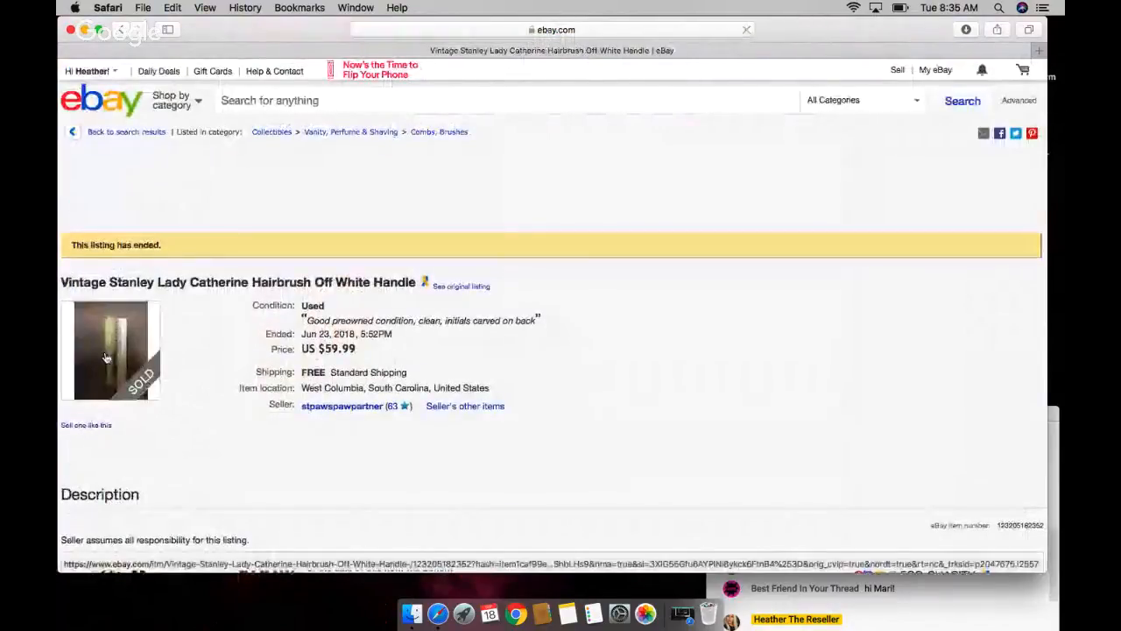
{"action": "left_click", "coordinate": [109, 361]}
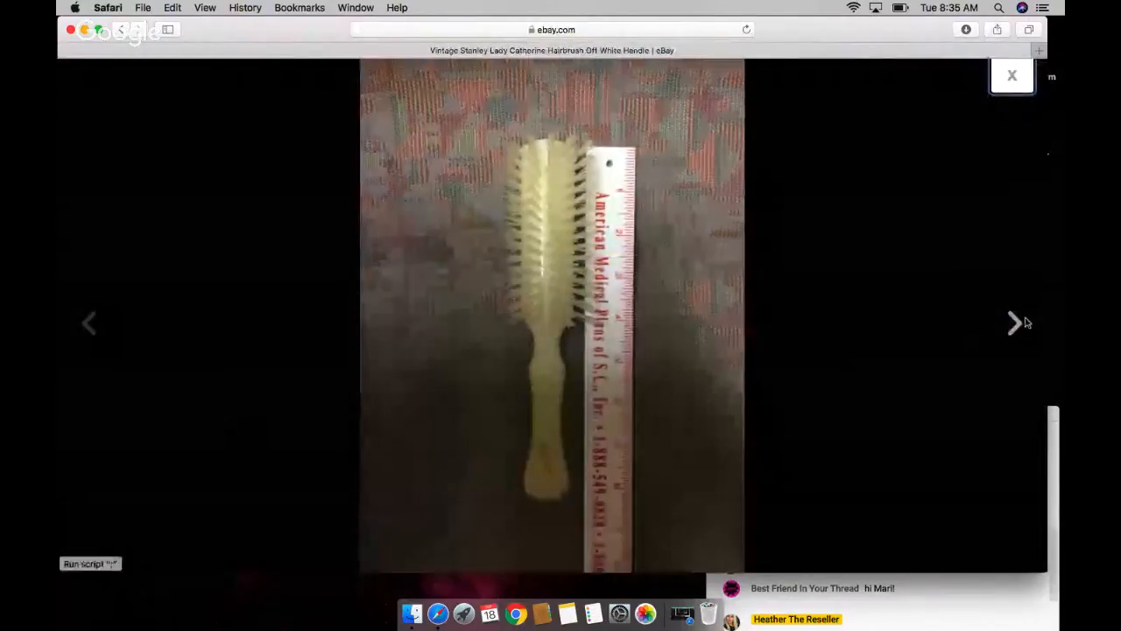
{"action": "left_click", "coordinate": [1015, 322]}
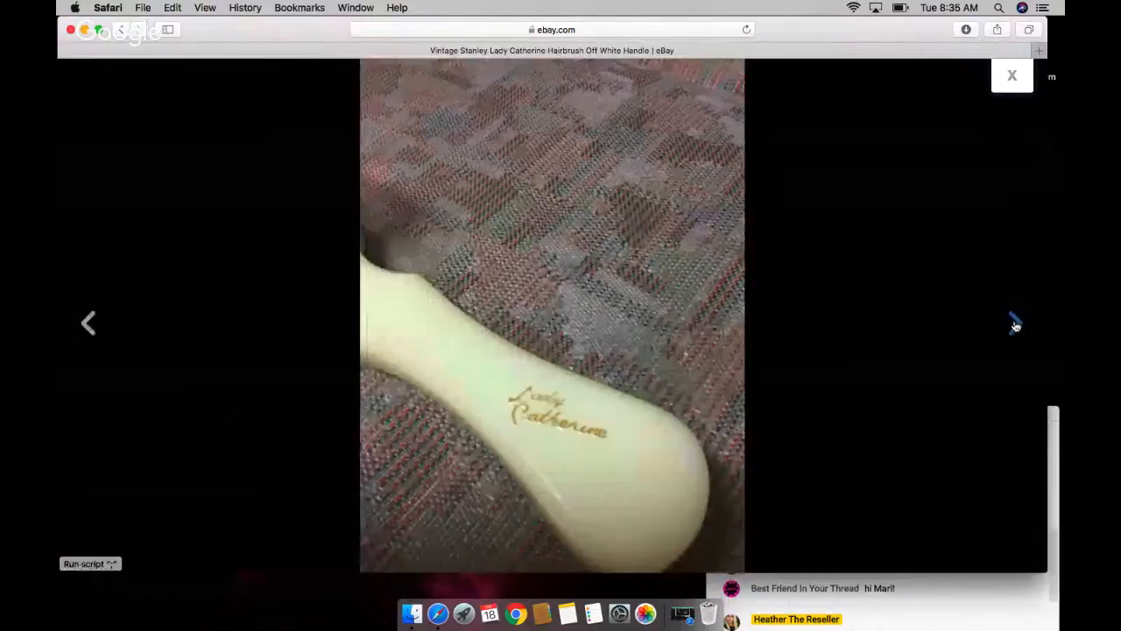
{"action": "left_click", "coordinate": [1014, 325]}
{"action": "left_click", "coordinate": [1014, 325]}
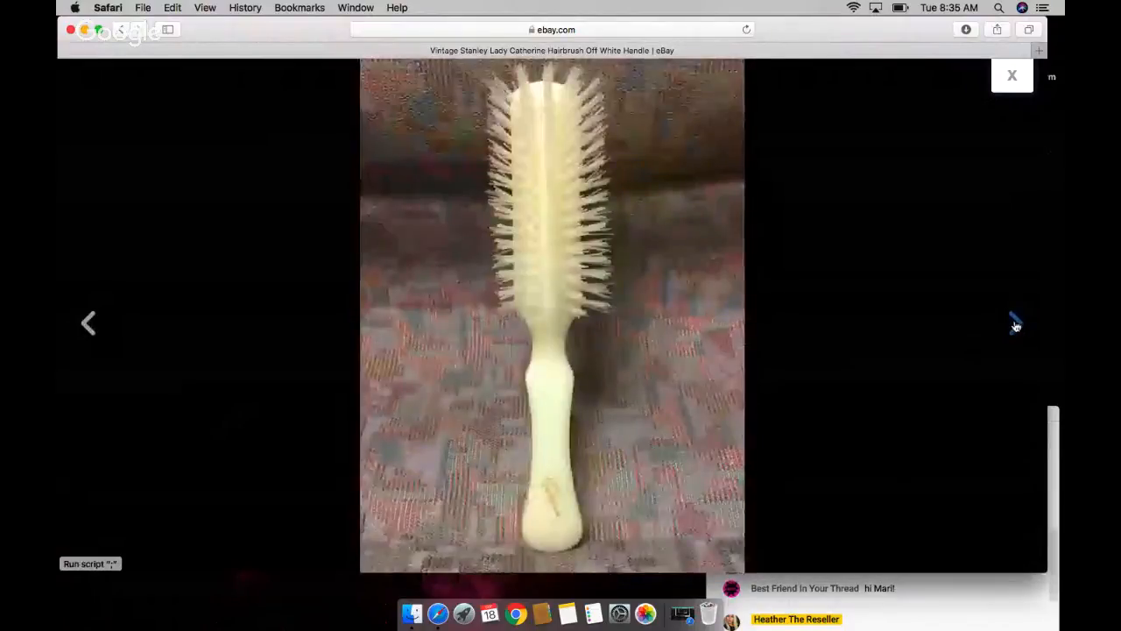
{"action": "left_click", "coordinate": [1014, 325]}
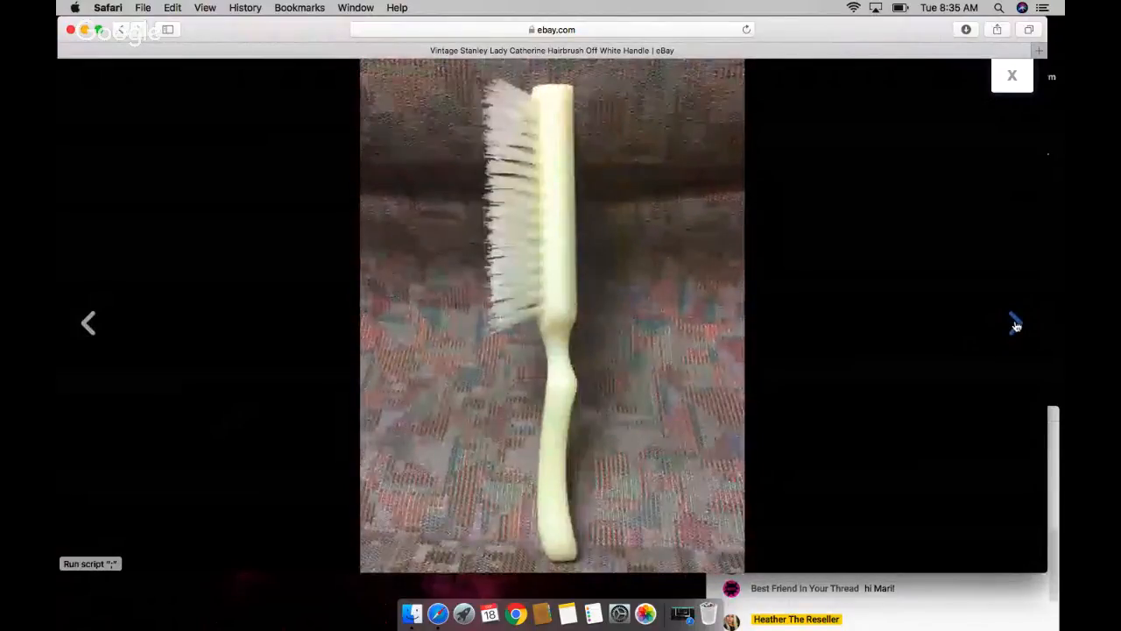
{"action": "left_click", "coordinate": [1016, 325]}
{"action": "left_click", "coordinate": [1016, 325]}
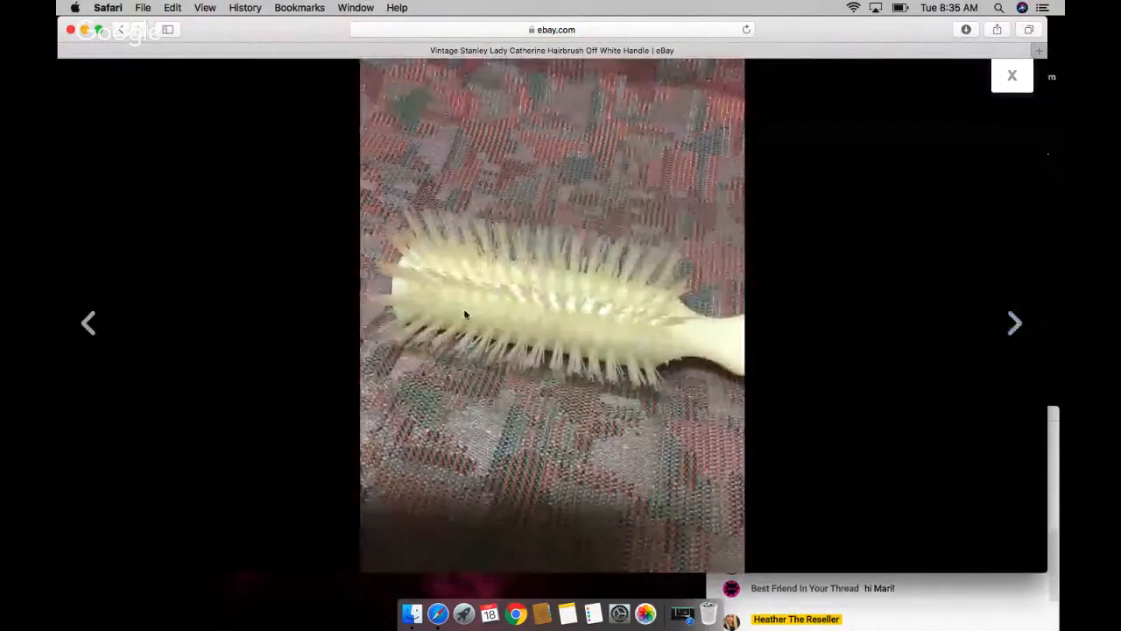
{"action": "left_click", "coordinate": [1012, 75]}
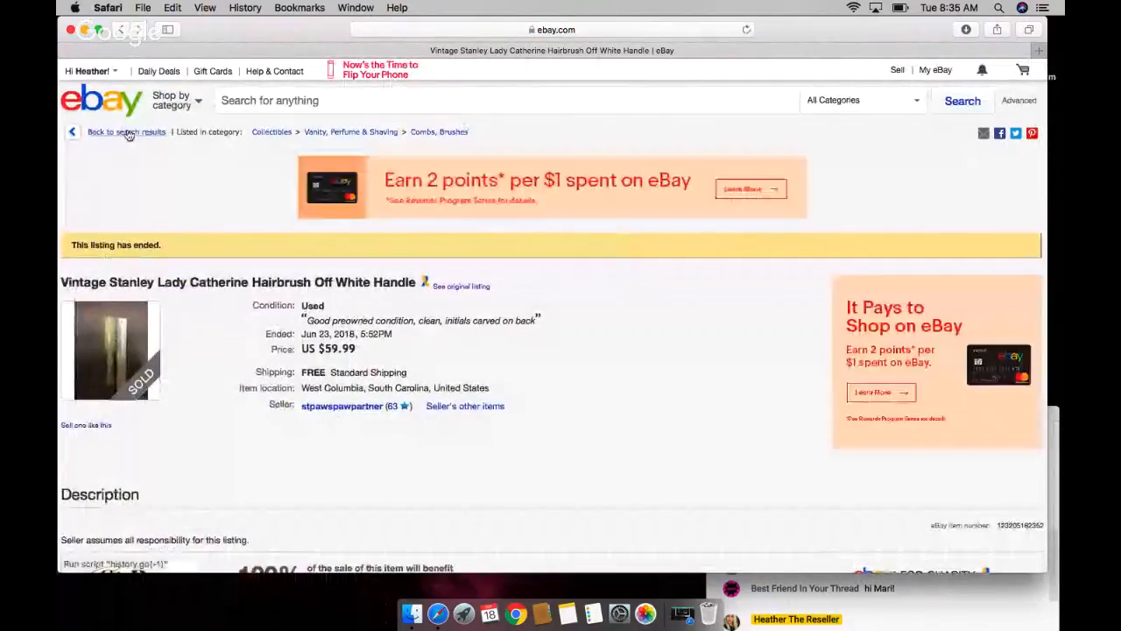
Step: Return to the hairbrush results and bring the YouTube live chat forward
{"action": "left_click", "coordinate": [122, 132]}
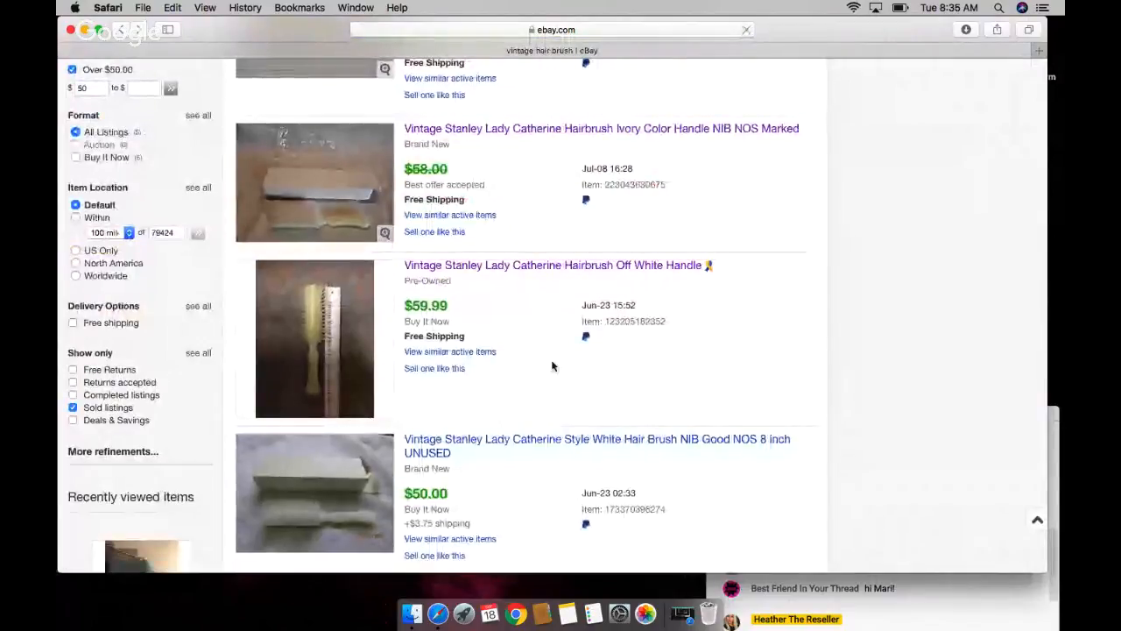
{"action": "scroll", "coordinate": [531, 348], "scroll_direction": "down", "scroll_amount": 4}
{"action": "scroll", "coordinate": [552, 365], "scroll_direction": "down", "scroll_amount": 8}
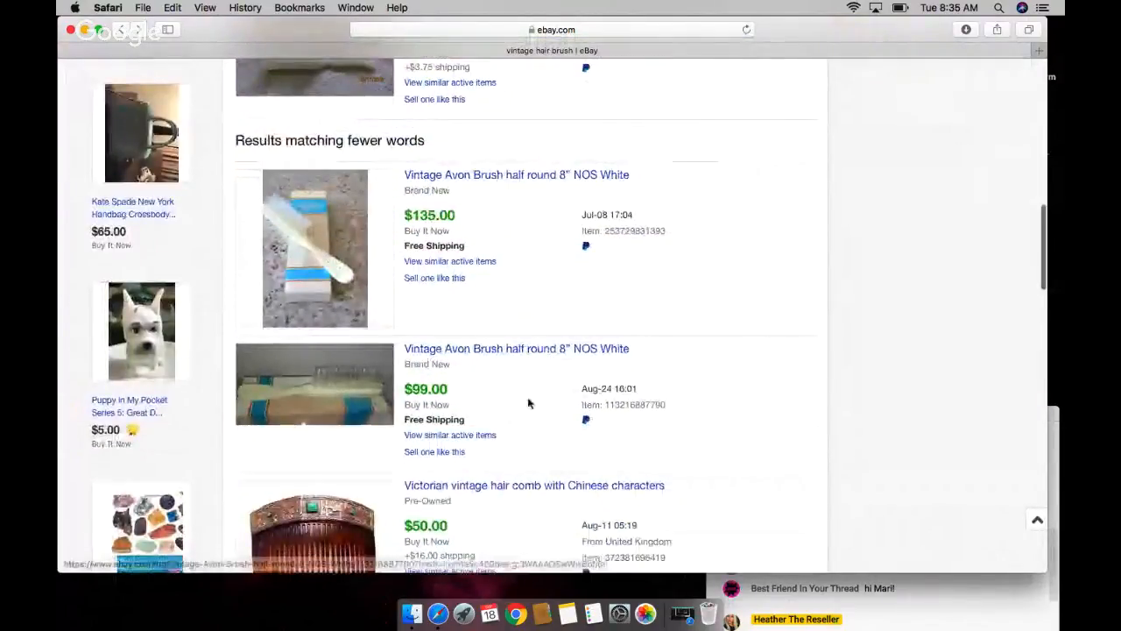
{"action": "scroll", "coordinate": [525, 350], "scroll_direction": "down", "scroll_amount": 7}
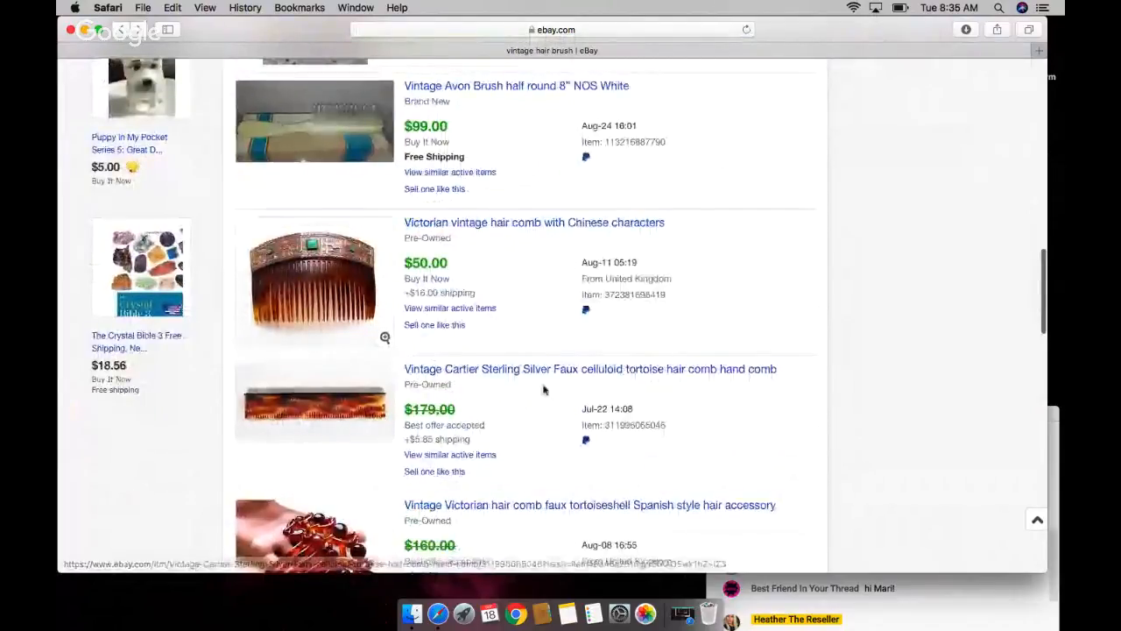
{"action": "scroll", "coordinate": [543, 376], "scroll_direction": "down", "scroll_amount": 1}
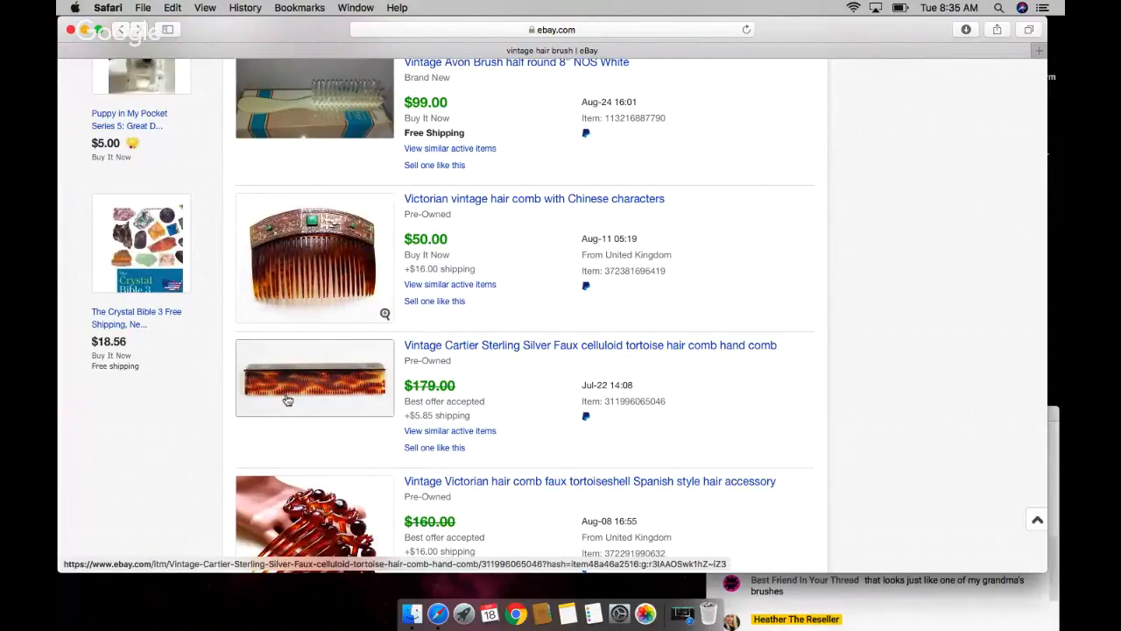
{"action": "left_click", "coordinate": [917, 533]}
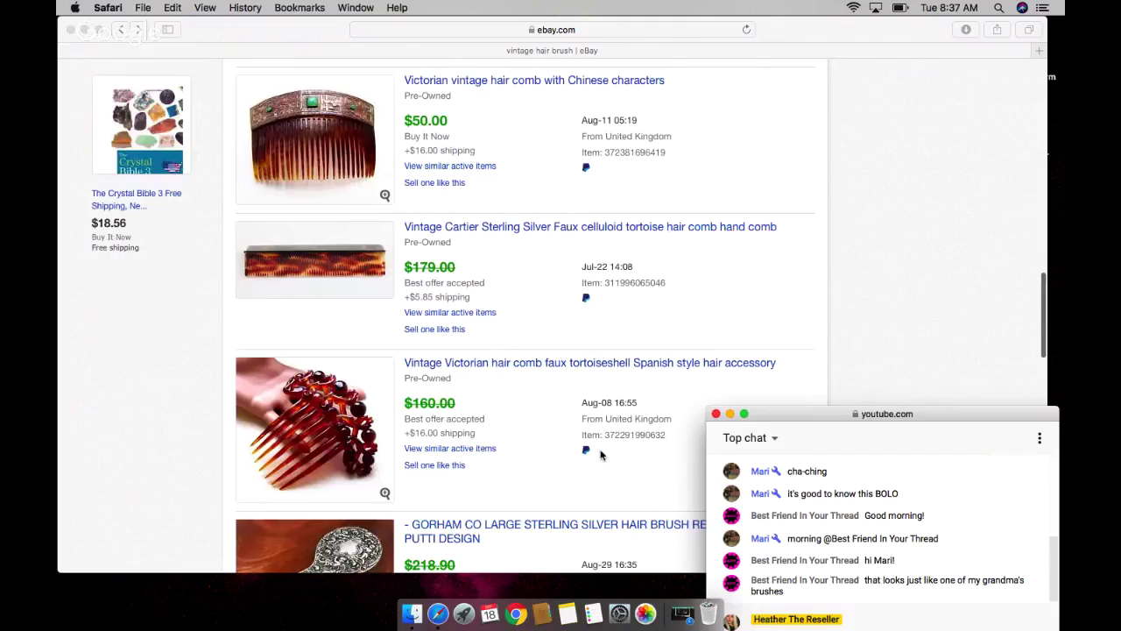
{"action": "scroll", "coordinate": [601, 453], "scroll_direction": "down", "scroll_amount": 3}
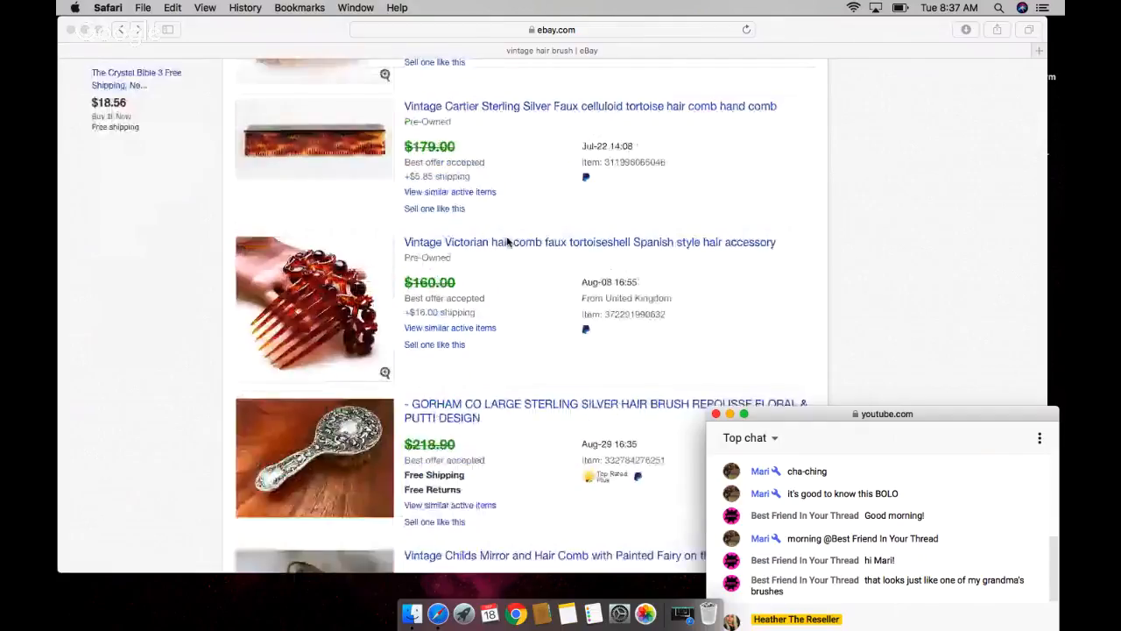
Step: Return to eBay and view the Victorian faux tortoiseshell hair comb listing, sold for $160.00
{"action": "left_click", "coordinate": [508, 242]}
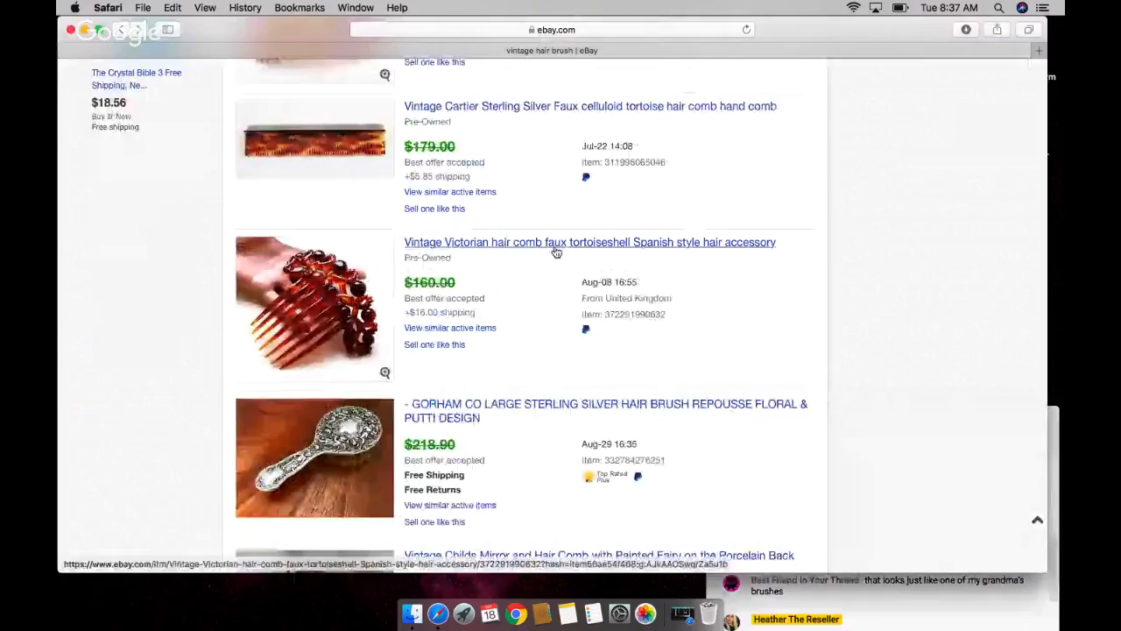
{"action": "left_click", "coordinate": [556, 245]}
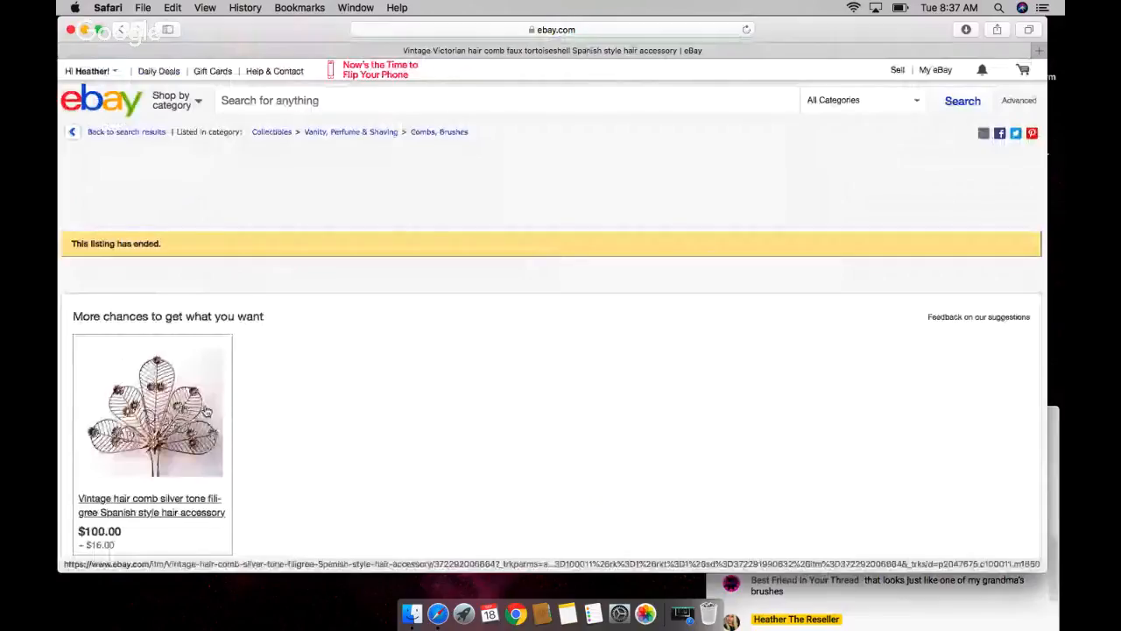
{"action": "scroll", "coordinate": [561, 351], "scroll_direction": "down", "scroll_amount": 8}
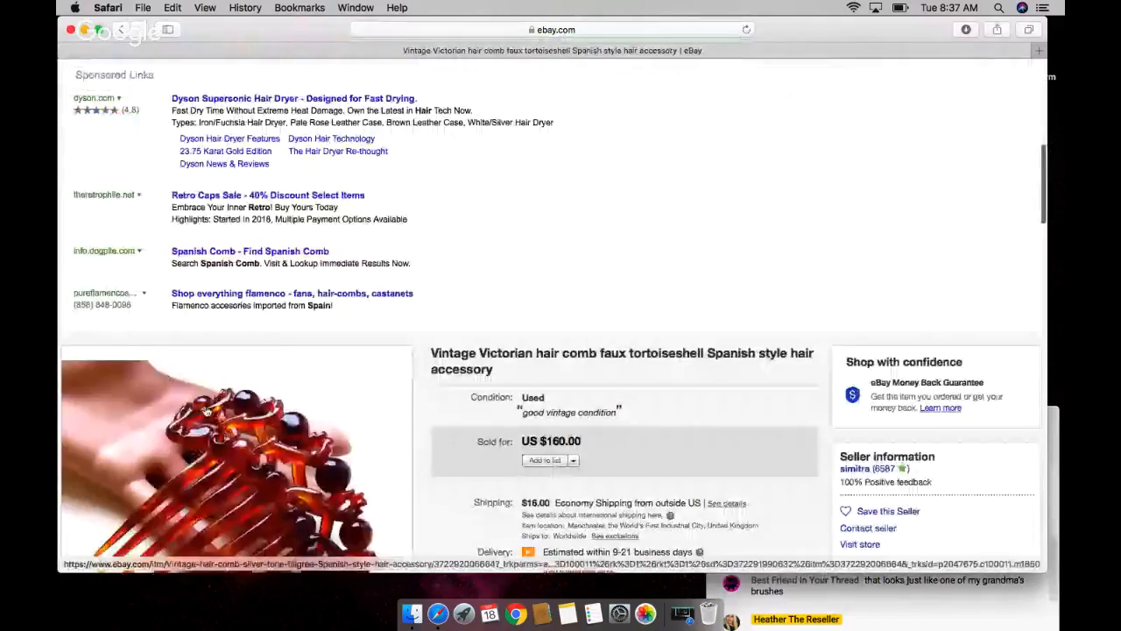
{"action": "scroll", "coordinate": [262, 350], "scroll_direction": "down", "scroll_amount": 5}
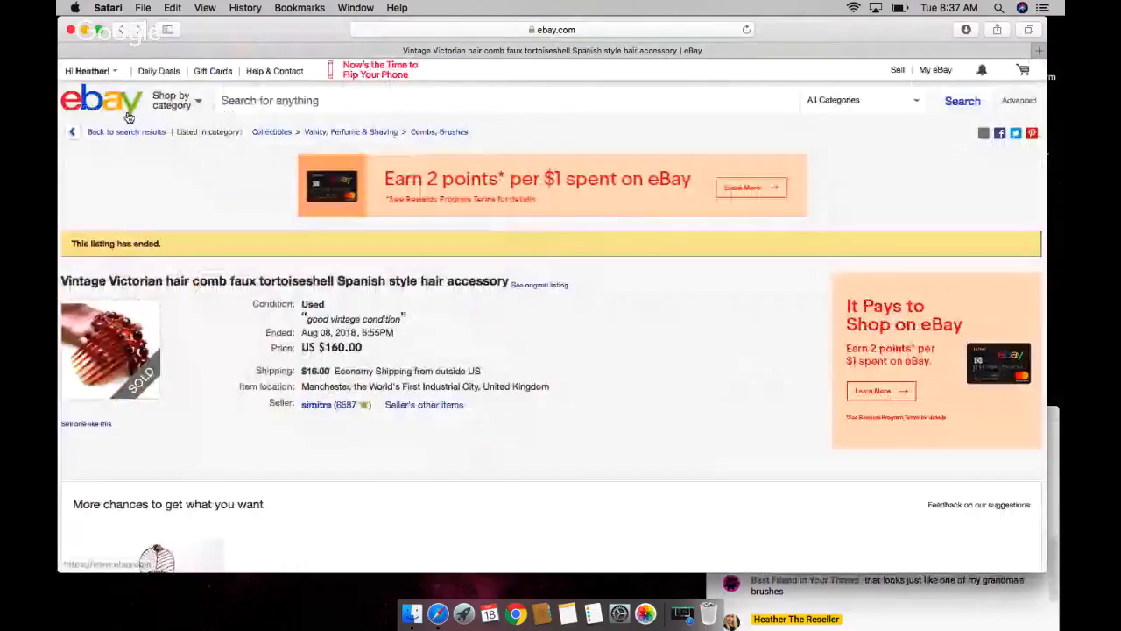
Step: Return to the sold vintage hair brush results list
{"action": "left_click", "coordinate": [127, 132]}
{"action": "scroll", "coordinate": [258, 196], "scroll_direction": "down", "scroll_amount": 5}
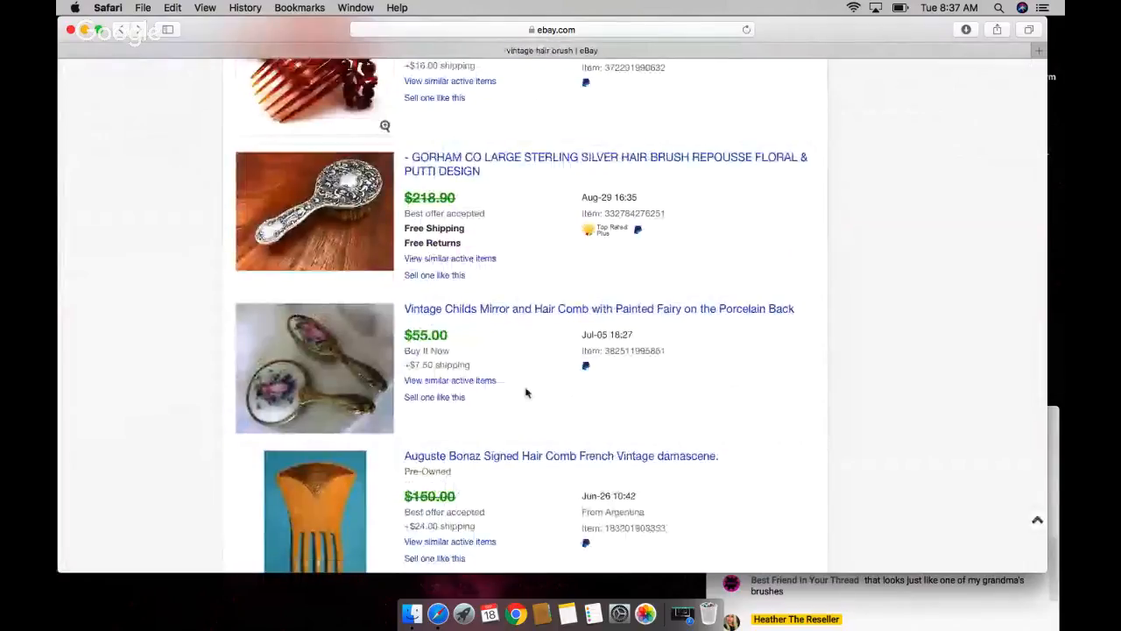
{"action": "scroll", "coordinate": [526, 392], "scroll_direction": "down", "scroll_amount": 3}
{"action": "scroll", "coordinate": [526, 391], "scroll_direction": "down", "scroll_amount": 2}
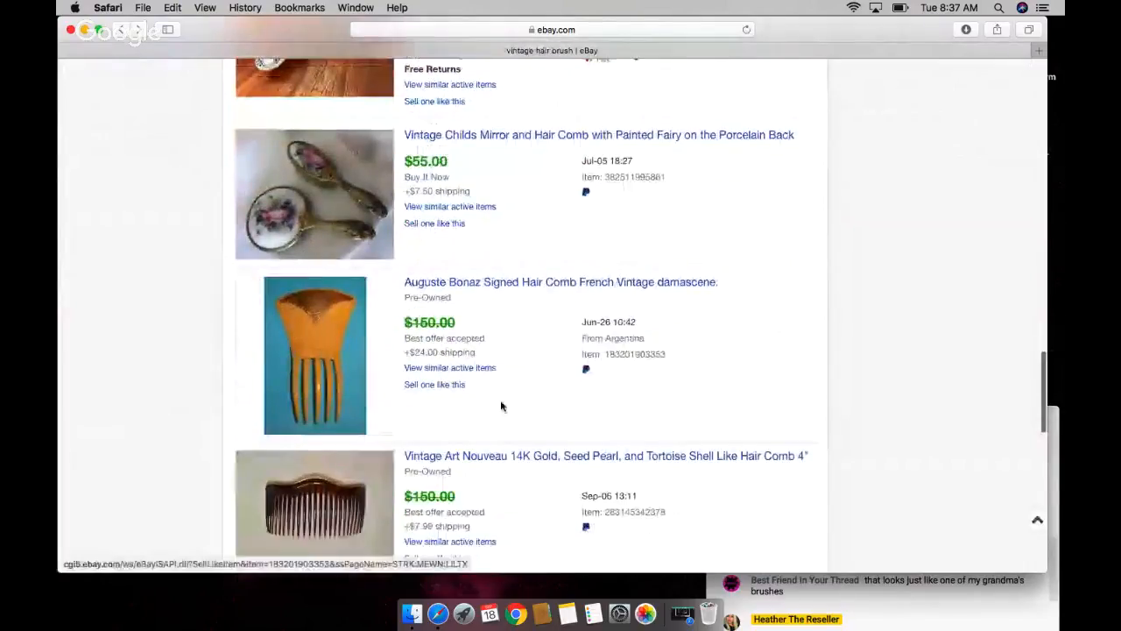
{"action": "scroll", "coordinate": [502, 406], "scroll_direction": "down", "scroll_amount": 8}
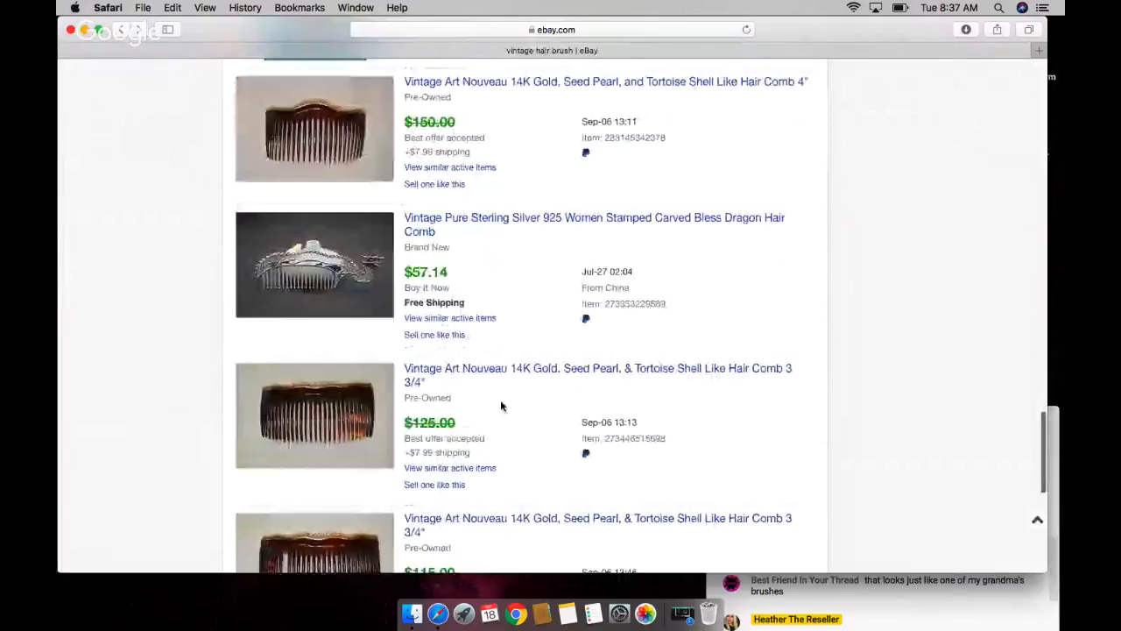
{"action": "scroll", "coordinate": [502, 405], "scroll_direction": "down", "scroll_amount": 6}
{"action": "scroll", "coordinate": [503, 408], "scroll_direction": "up", "scroll_amount": 3}
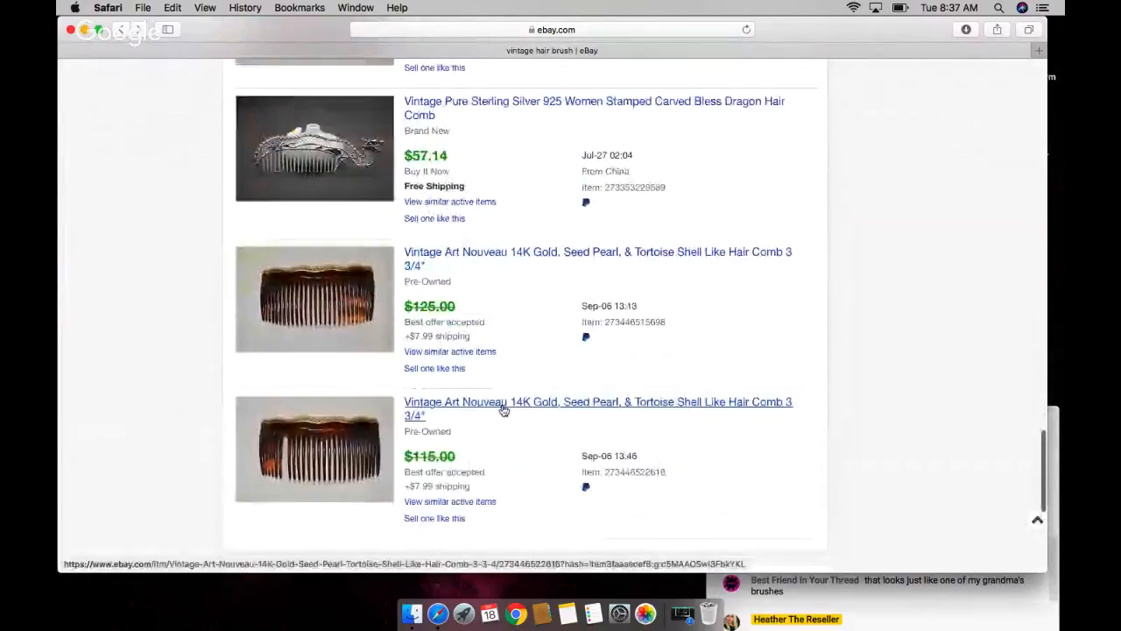
{"action": "scroll", "coordinate": [504, 411], "scroll_direction": "up", "scroll_amount": 1}
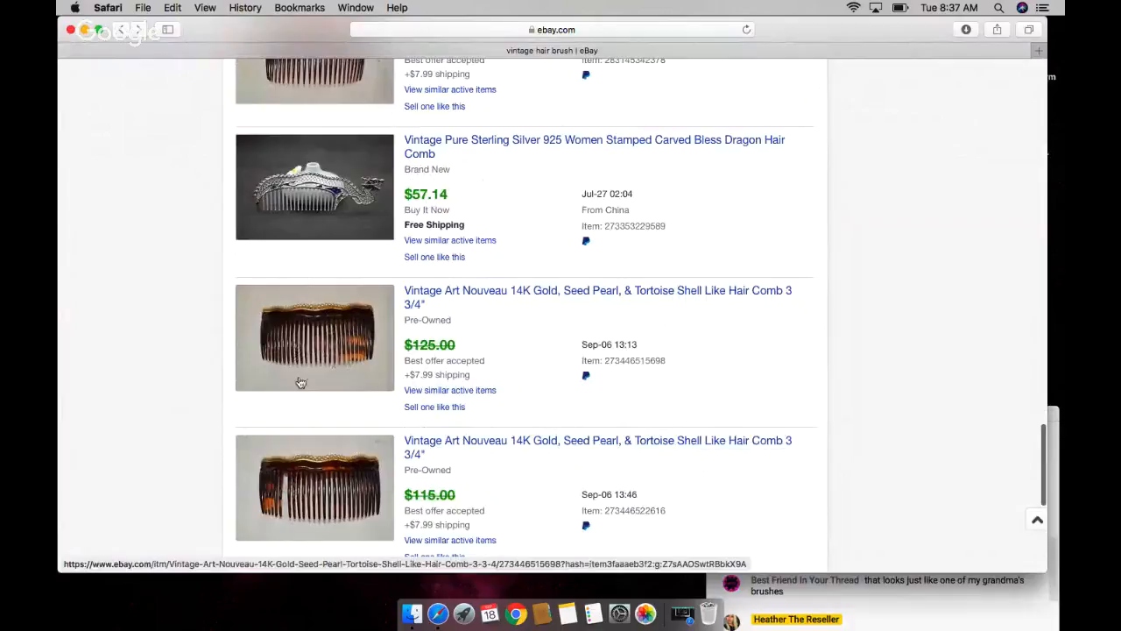
{"action": "scroll", "coordinate": [528, 211], "scroll_direction": "up", "scroll_amount": 5}
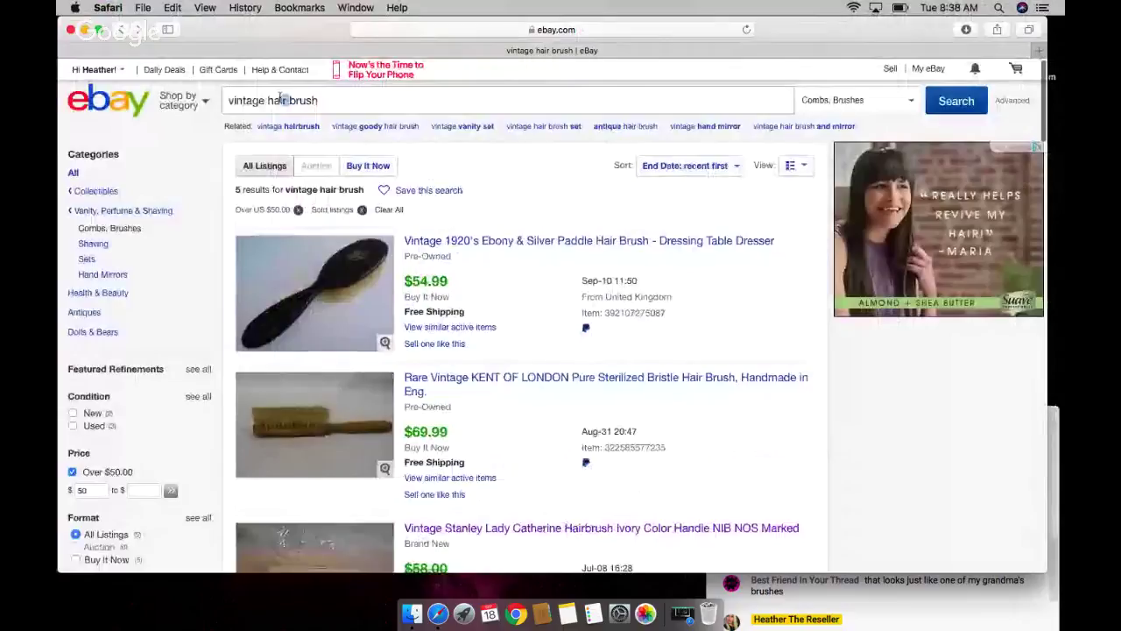
{"action": "double_click", "coordinate": [282, 104]}
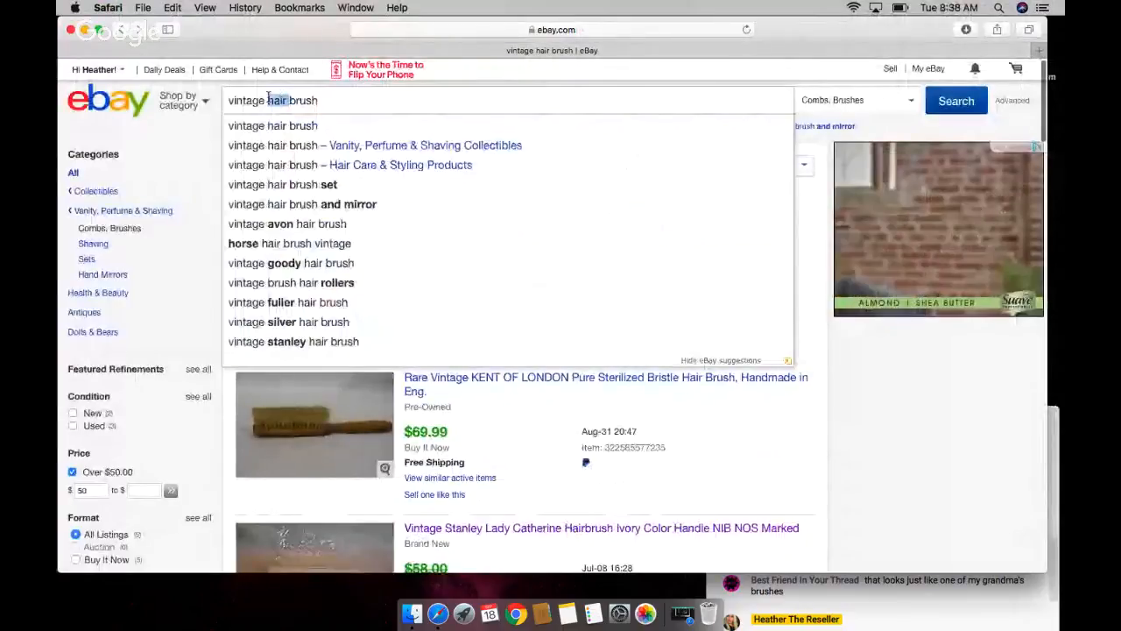
{"action": "key", "text": "BackSpace"}
{"action": "key", "text": "Return"}
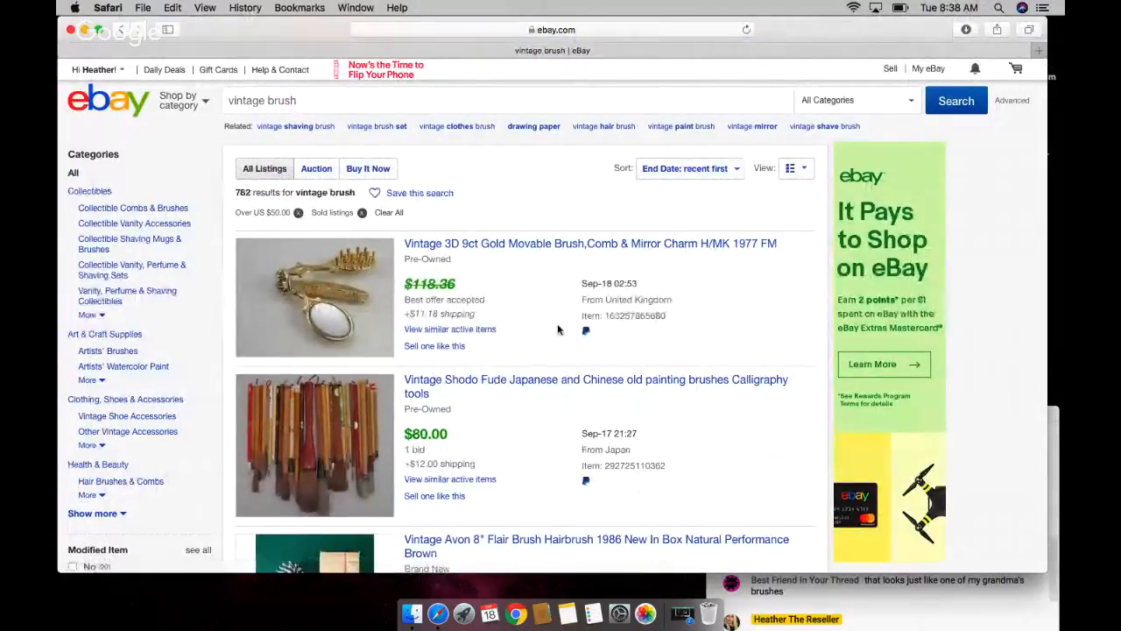
{"action": "scroll", "coordinate": [537, 347], "scroll_direction": "down", "scroll_amount": 5}
{"action": "scroll", "coordinate": [537, 347], "scroll_direction": "down", "scroll_amount": 5}
{"action": "scroll", "coordinate": [538, 347], "scroll_direction": "down", "scroll_amount": 3}
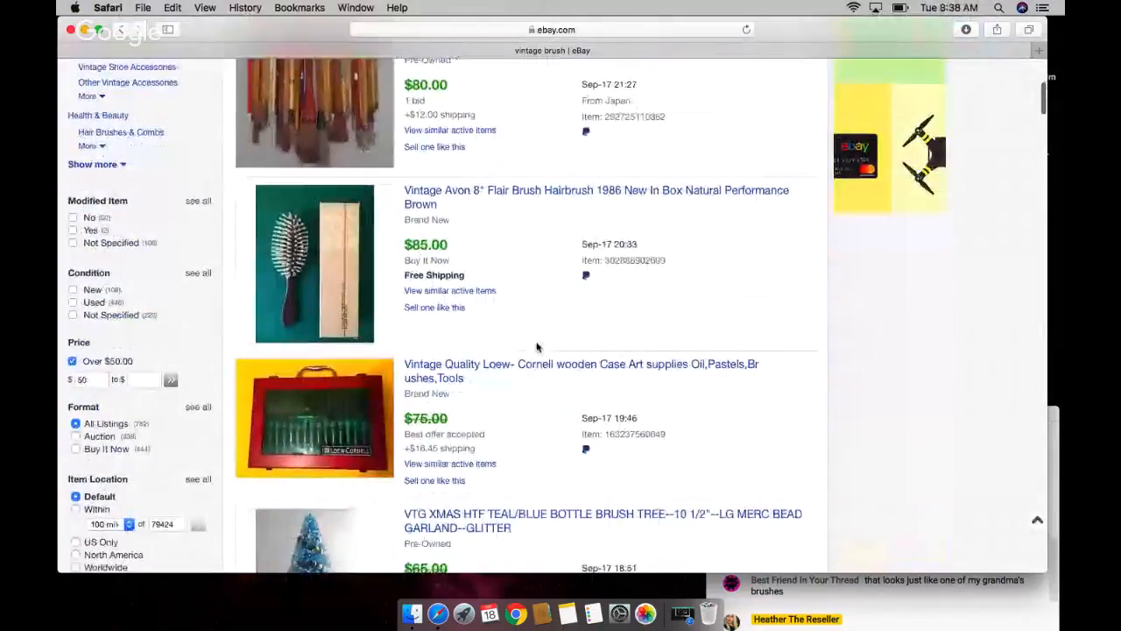
{"action": "scroll", "coordinate": [538, 347], "scroll_direction": "down", "scroll_amount": 4}
{"action": "scroll", "coordinate": [537, 347], "scroll_direction": "down", "scroll_amount": 3}
{"action": "scroll", "coordinate": [538, 346], "scroll_direction": "down", "scroll_amount": 2}
{"action": "scroll", "coordinate": [538, 347], "scroll_direction": "down", "scroll_amount": 5}
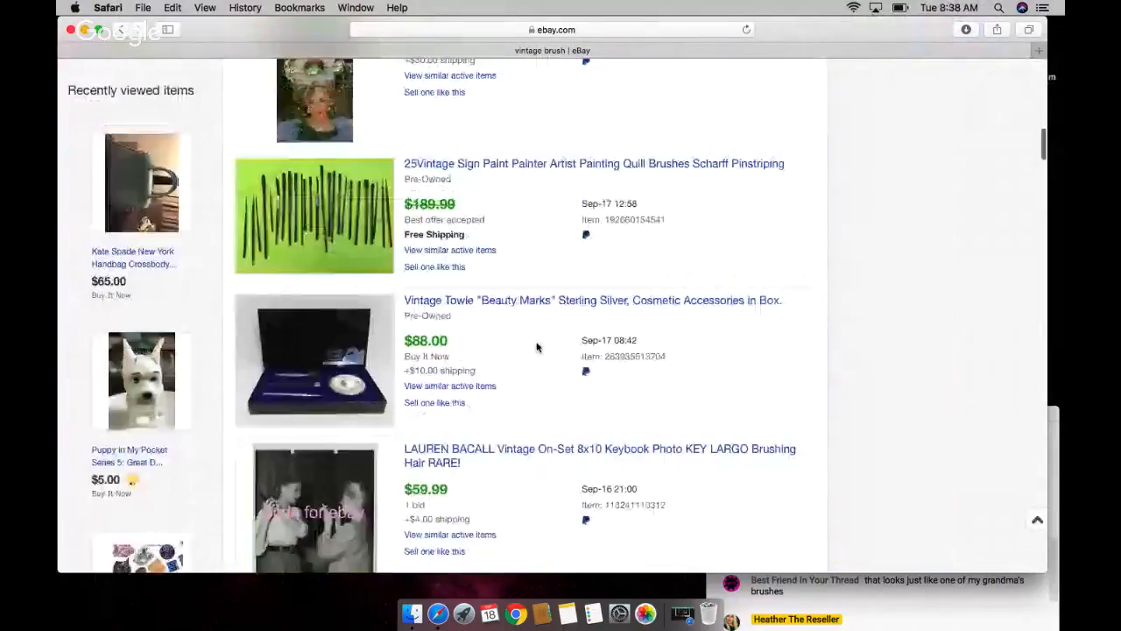
{"action": "scroll", "coordinate": [538, 346], "scroll_direction": "down", "scroll_amount": 4}
{"action": "scroll", "coordinate": [538, 346], "scroll_direction": "down", "scroll_amount": 1}
{"action": "scroll", "coordinate": [538, 347], "scroll_direction": "down", "scroll_amount": 3}
{"action": "scroll", "coordinate": [538, 347], "scroll_direction": "up", "scroll_amount": 5}
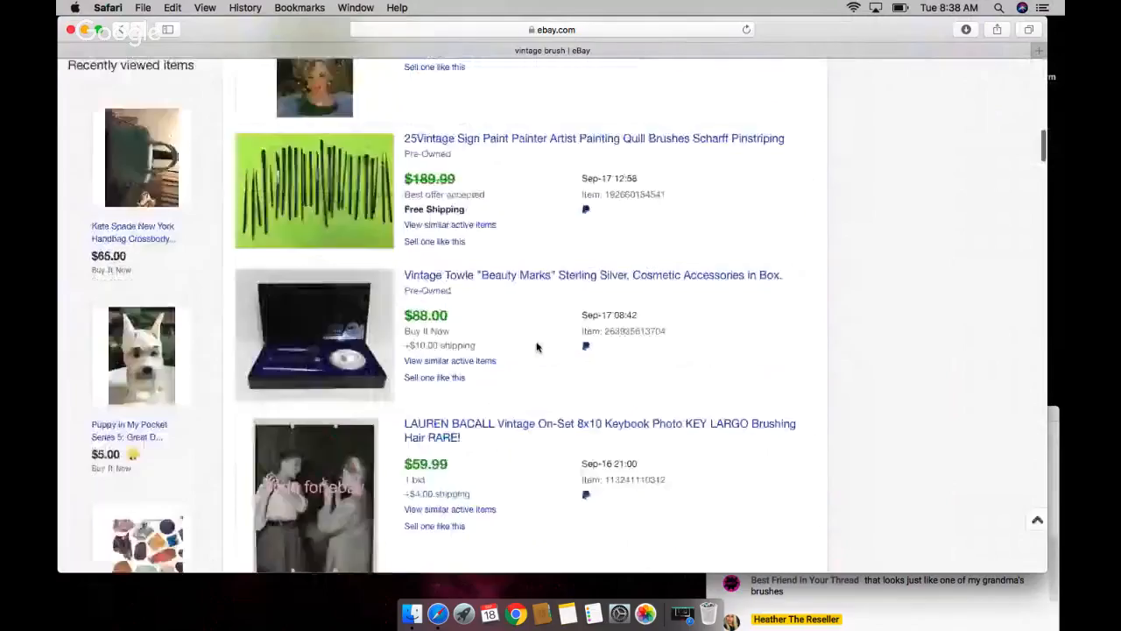
{"action": "scroll", "coordinate": [538, 347], "scroll_direction": "up", "scroll_amount": 5}
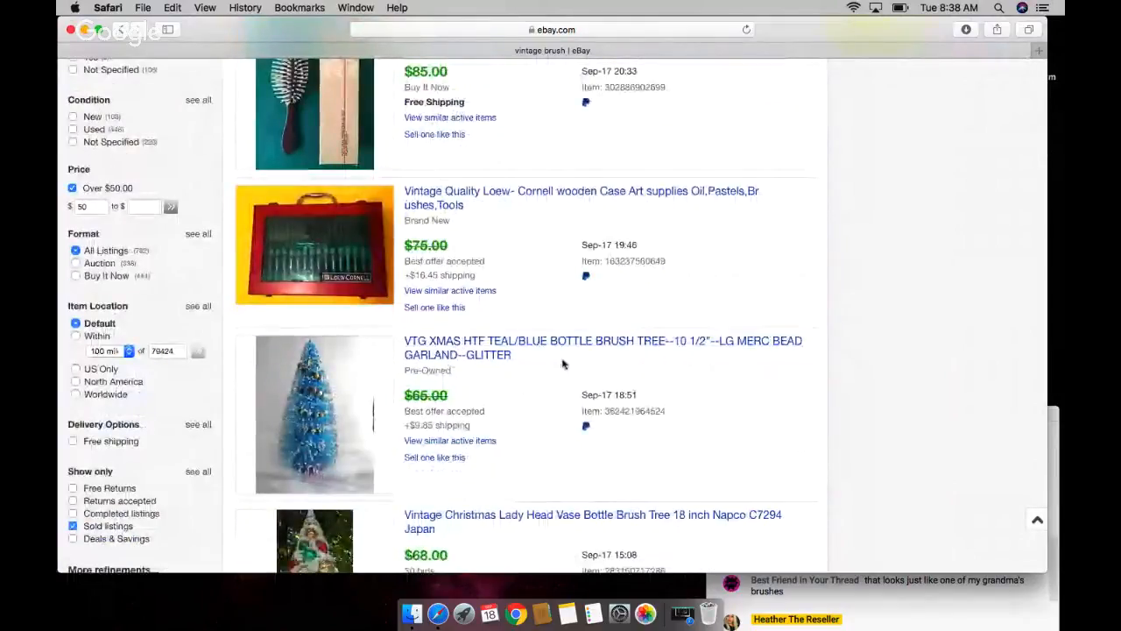
{"action": "scroll", "coordinate": [563, 432], "scroll_direction": "down", "scroll_amount": 3}
{"action": "scroll", "coordinate": [562, 432], "scroll_direction": "down", "scroll_amount": 3}
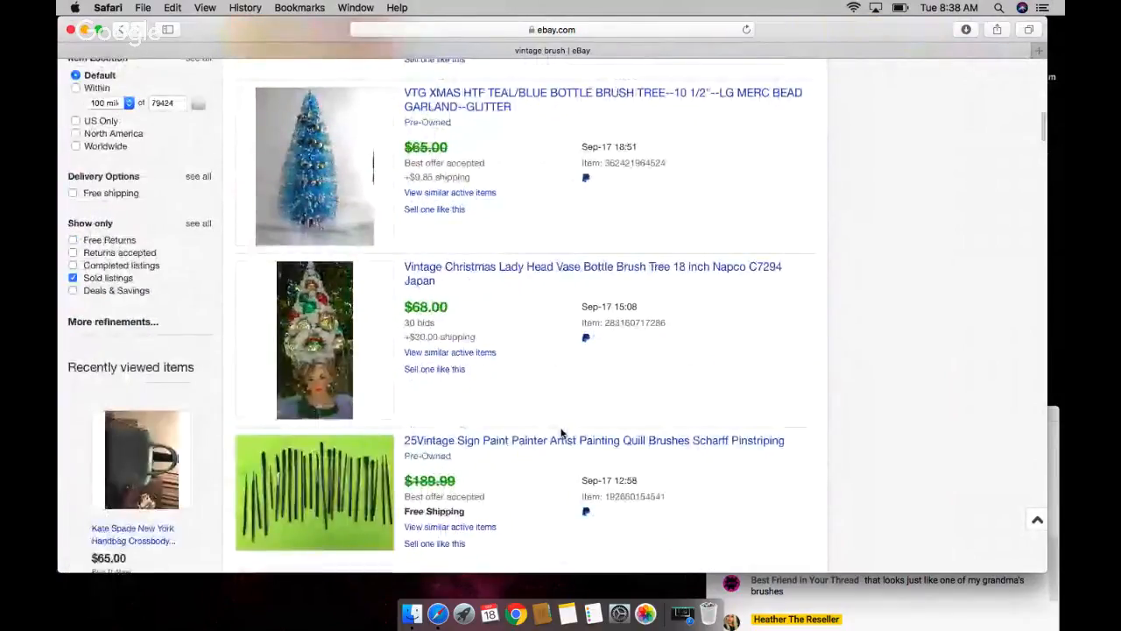
{"action": "scroll", "coordinate": [563, 433], "scroll_direction": "down", "scroll_amount": 4}
{"action": "scroll", "coordinate": [563, 433], "scroll_direction": "down", "scroll_amount": 4}
{"action": "scroll", "coordinate": [562, 432], "scroll_direction": "down", "scroll_amount": 3}
{"action": "scroll", "coordinate": [563, 433], "scroll_direction": "down", "scroll_amount": 1}
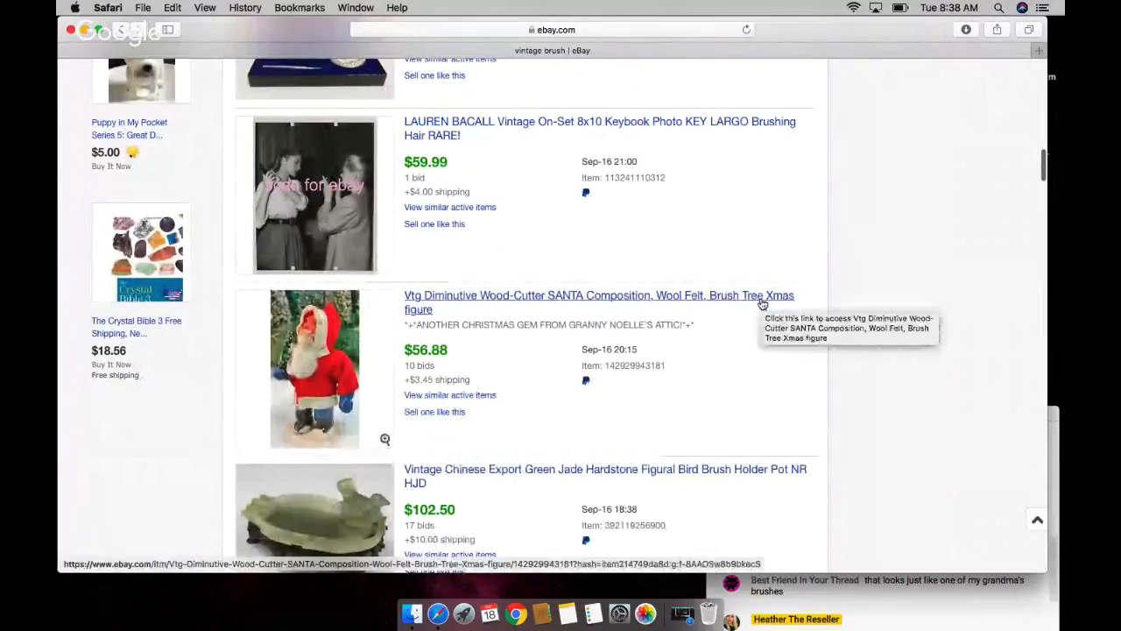
{"action": "scroll", "coordinate": [590, 383], "scroll_direction": "down", "scroll_amount": 3}
{"action": "scroll", "coordinate": [590, 383], "scroll_direction": "down", "scroll_amount": 3}
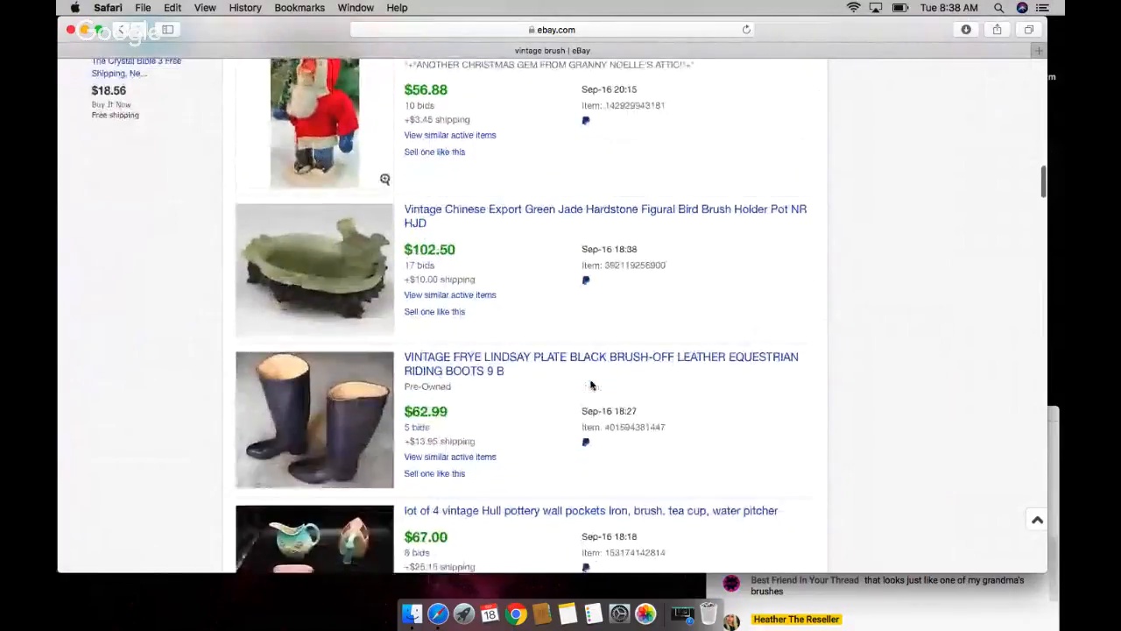
{"action": "left_click", "coordinate": [471, 215]}
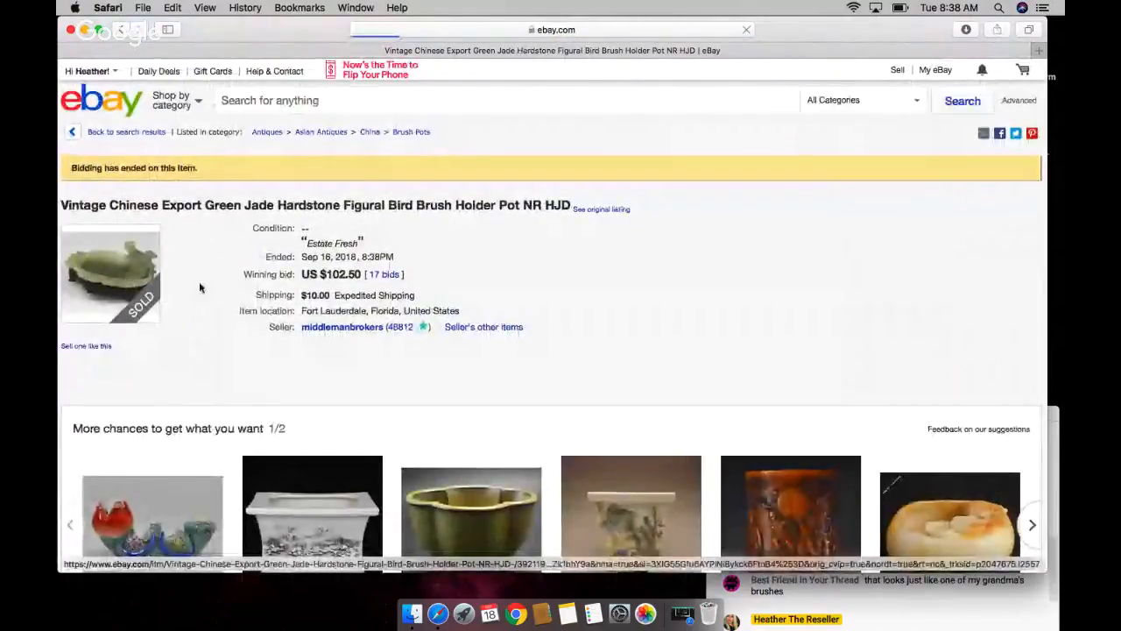
{"action": "scroll", "coordinate": [399, 378], "scroll_direction": "down", "scroll_amount": 8}
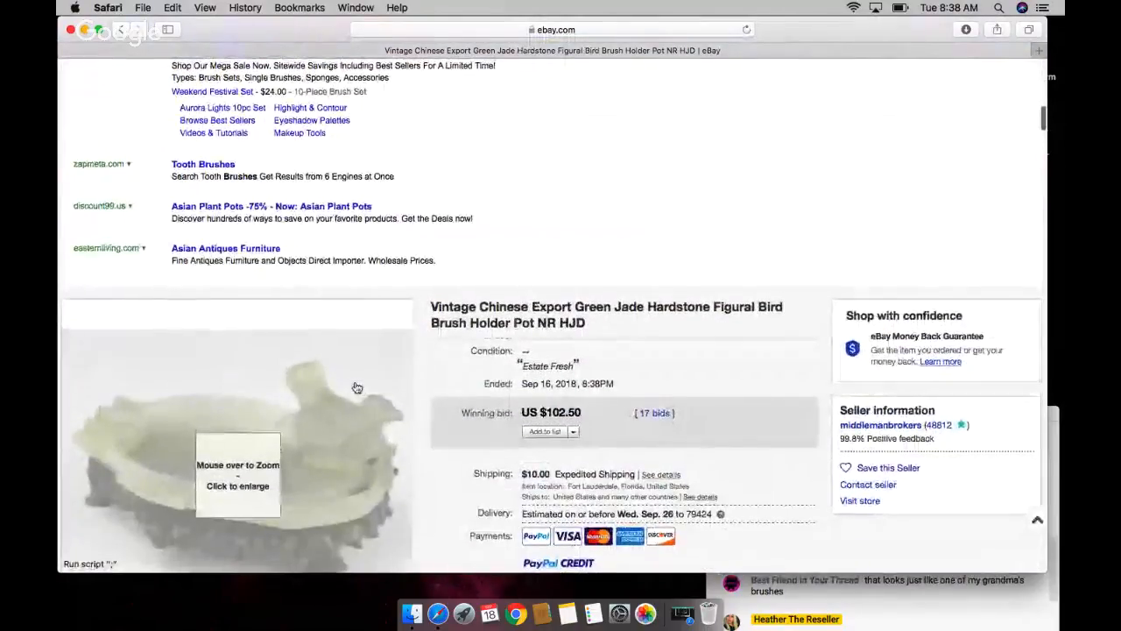
{"action": "left_click", "coordinate": [254, 456]}
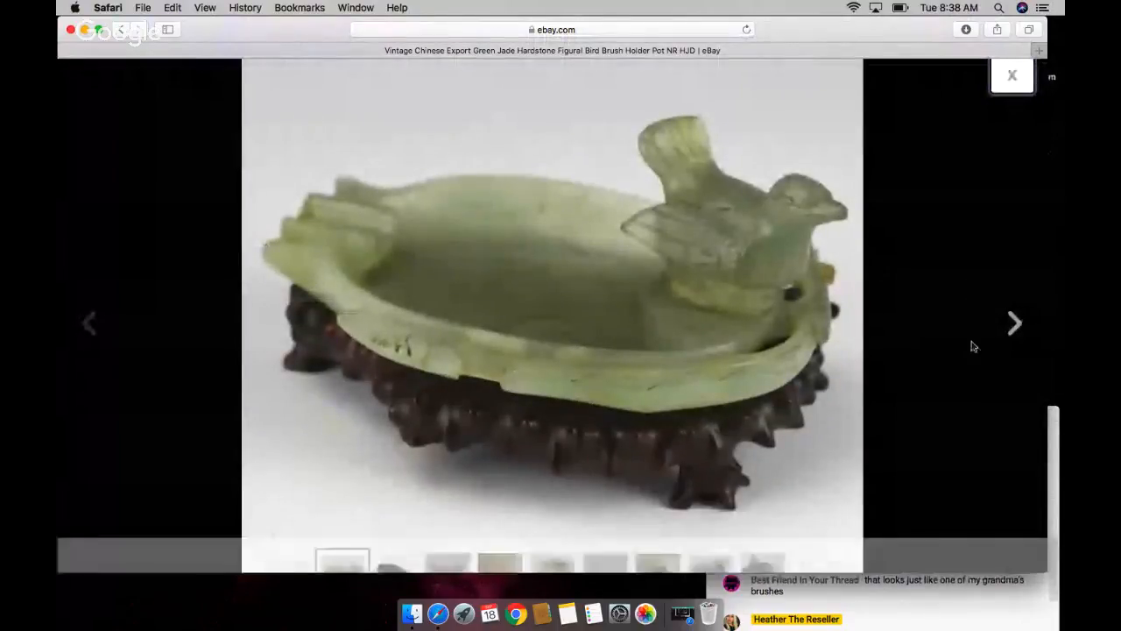
{"action": "left_click", "coordinate": [1014, 322]}
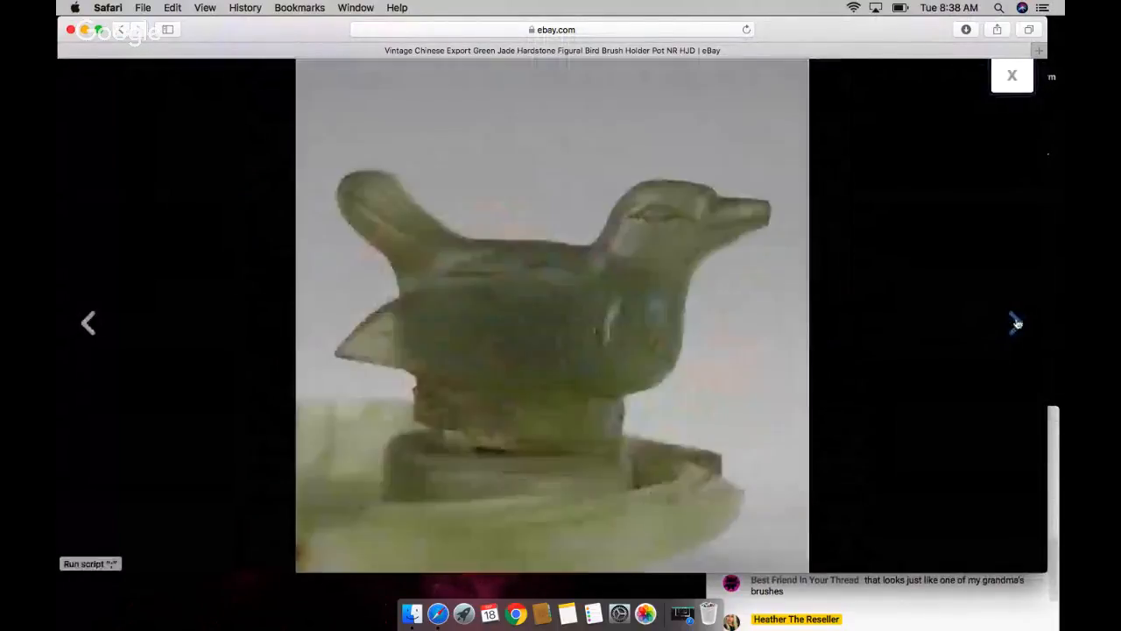
{"action": "left_click", "coordinate": [1016, 325]}
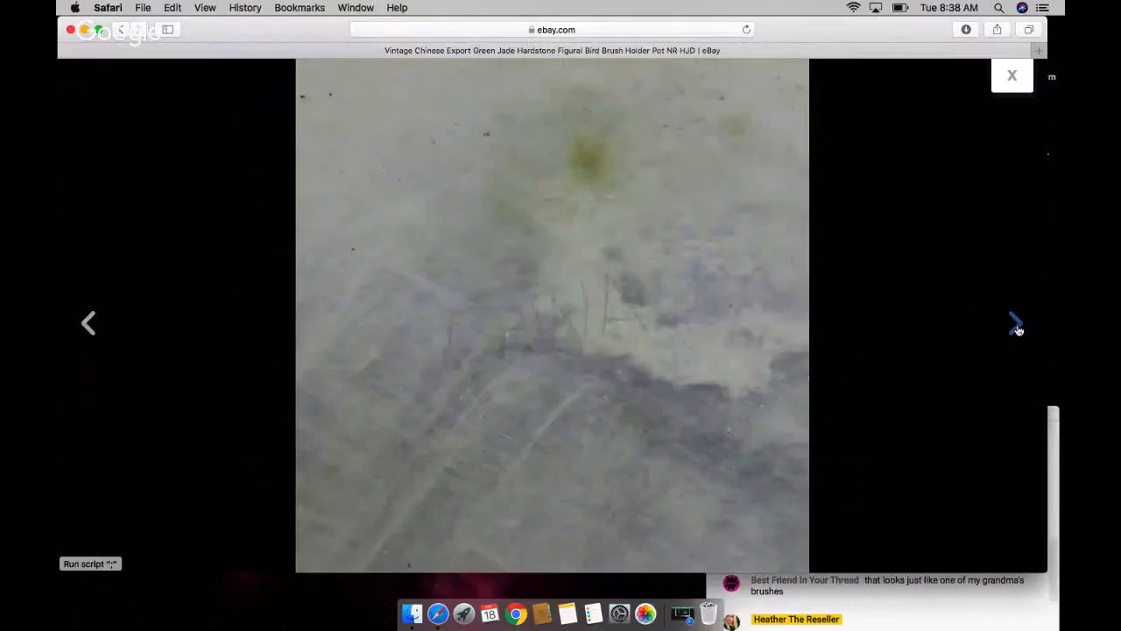
{"action": "left_click", "coordinate": [1018, 328]}
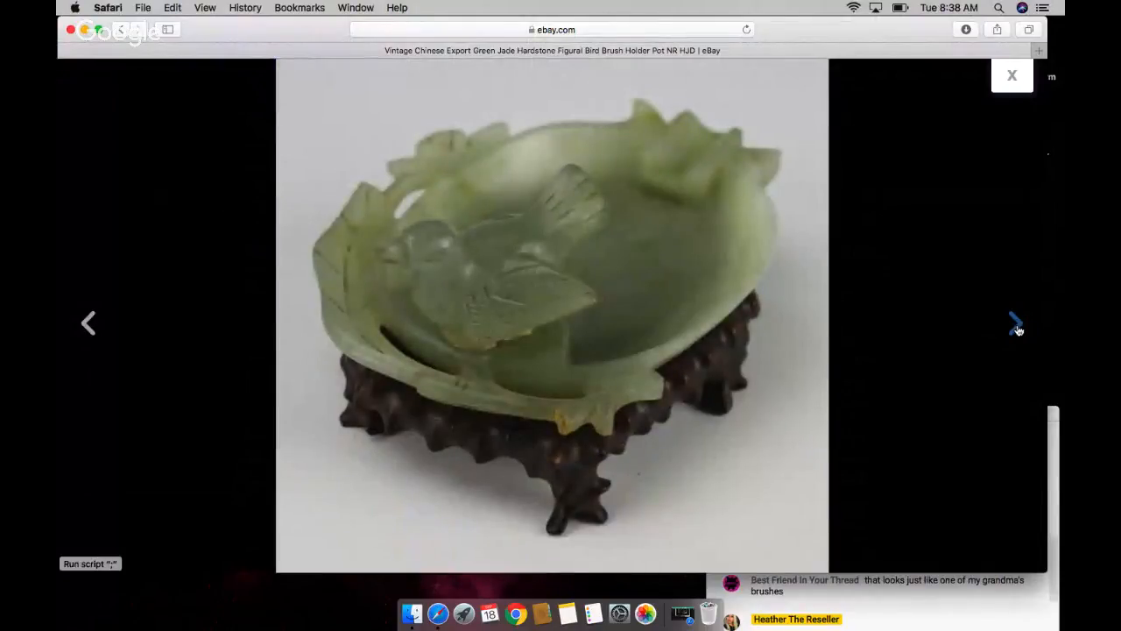
{"action": "left_click", "coordinate": [1017, 329]}
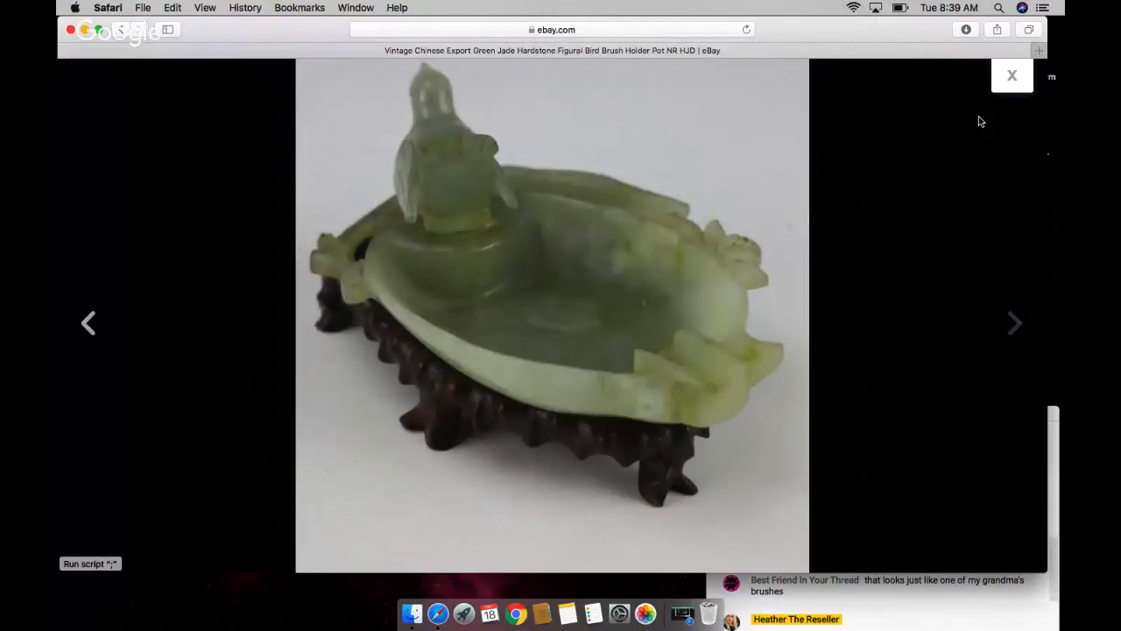
{"action": "left_click", "coordinate": [1012, 75]}
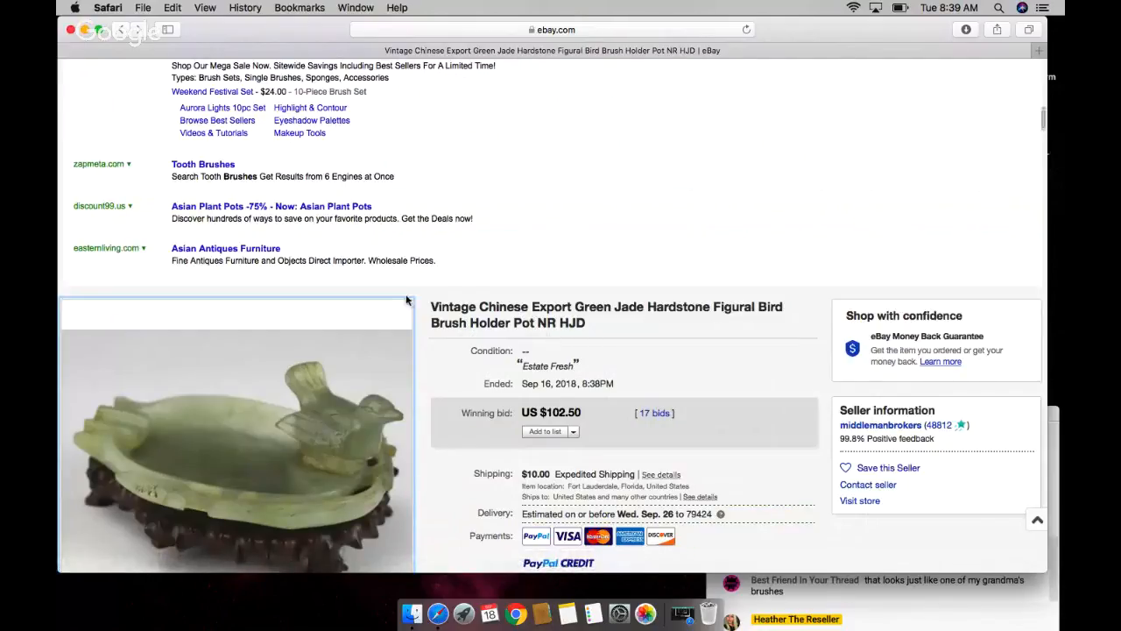
{"action": "scroll", "coordinate": [406, 301], "scroll_direction": "up", "scroll_amount": 1}
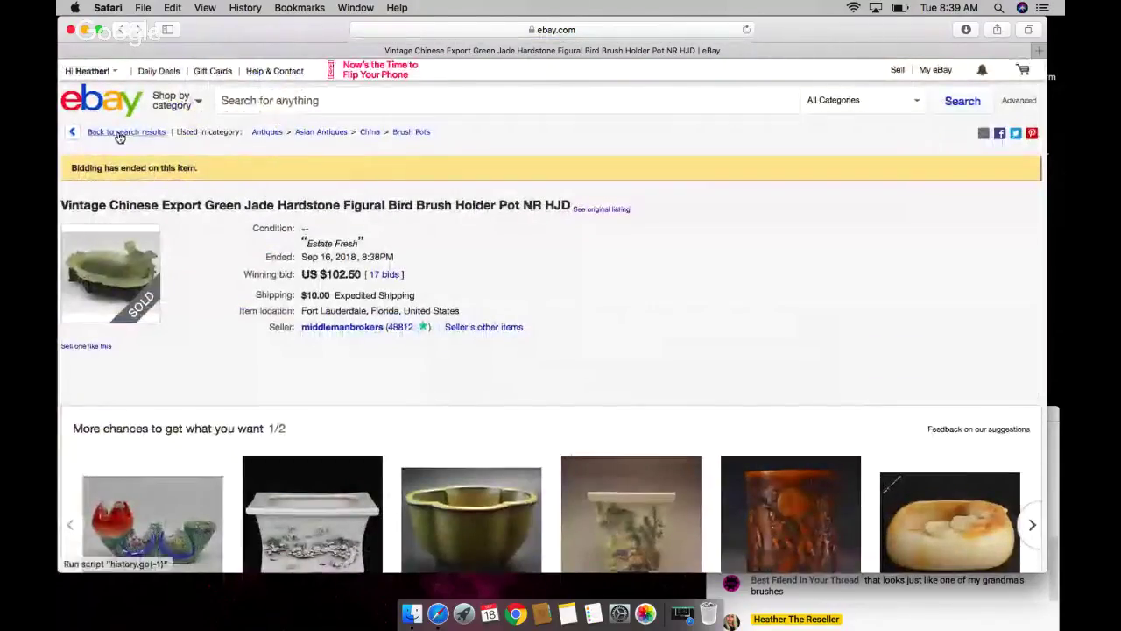
{"action": "left_click", "coordinate": [100, 146]}
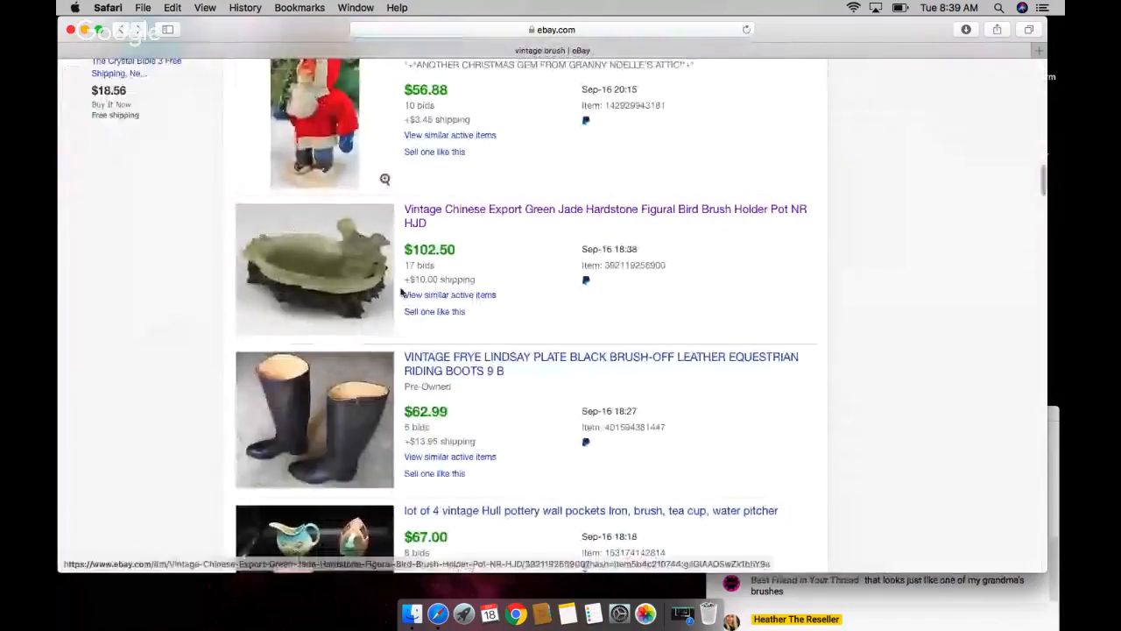
{"action": "scroll", "coordinate": [567, 444], "scroll_direction": "down", "scroll_amount": 3}
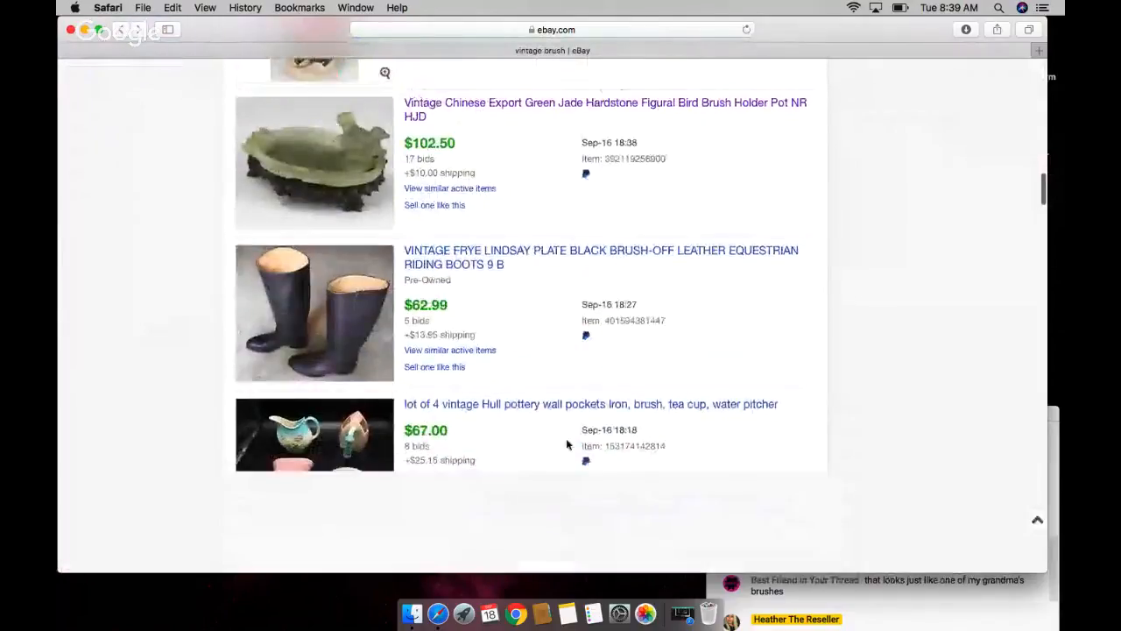
{"action": "scroll", "coordinate": [525, 351], "scroll_direction": "down", "scroll_amount": 2}
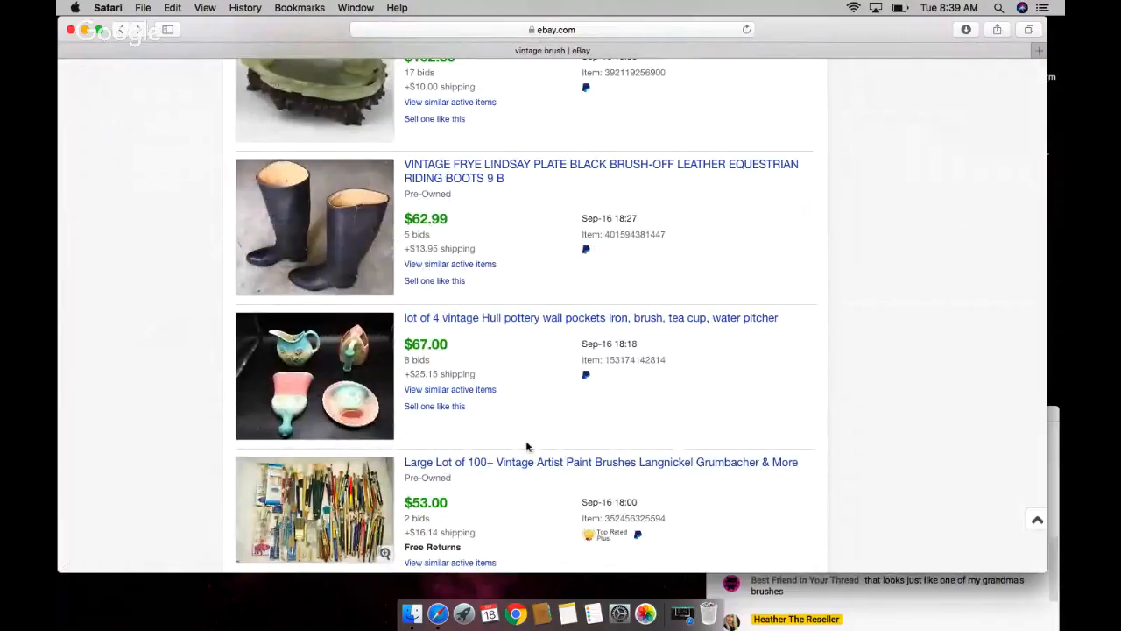
{"action": "scroll", "coordinate": [527, 446], "scroll_direction": "down", "scroll_amount": 3}
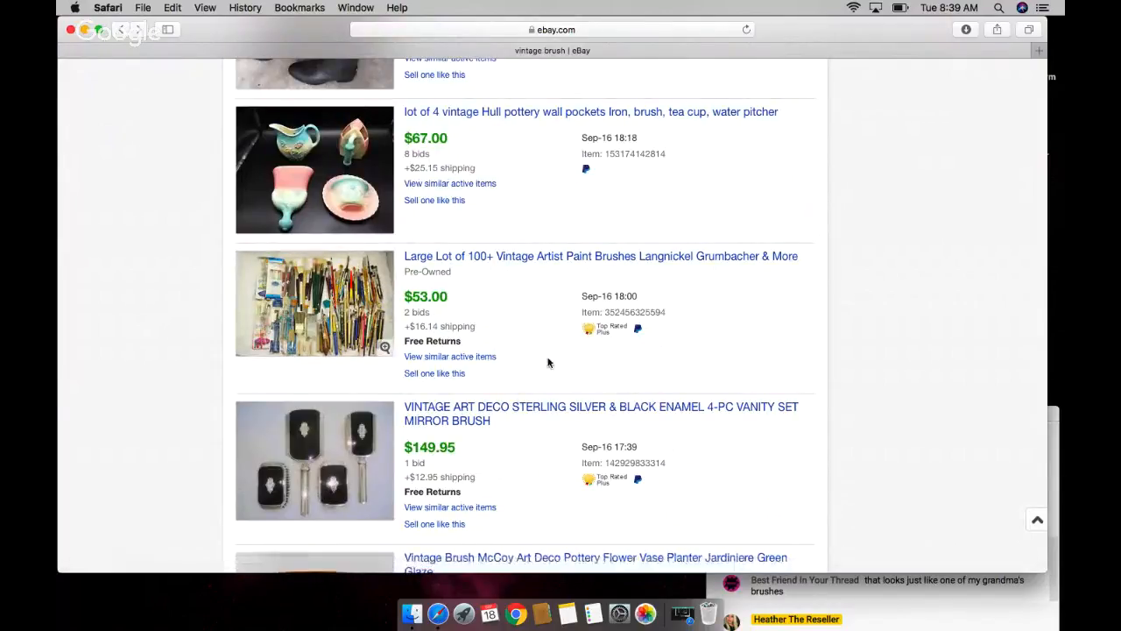
{"action": "scroll", "coordinate": [549, 362], "scroll_direction": "down", "scroll_amount": 5}
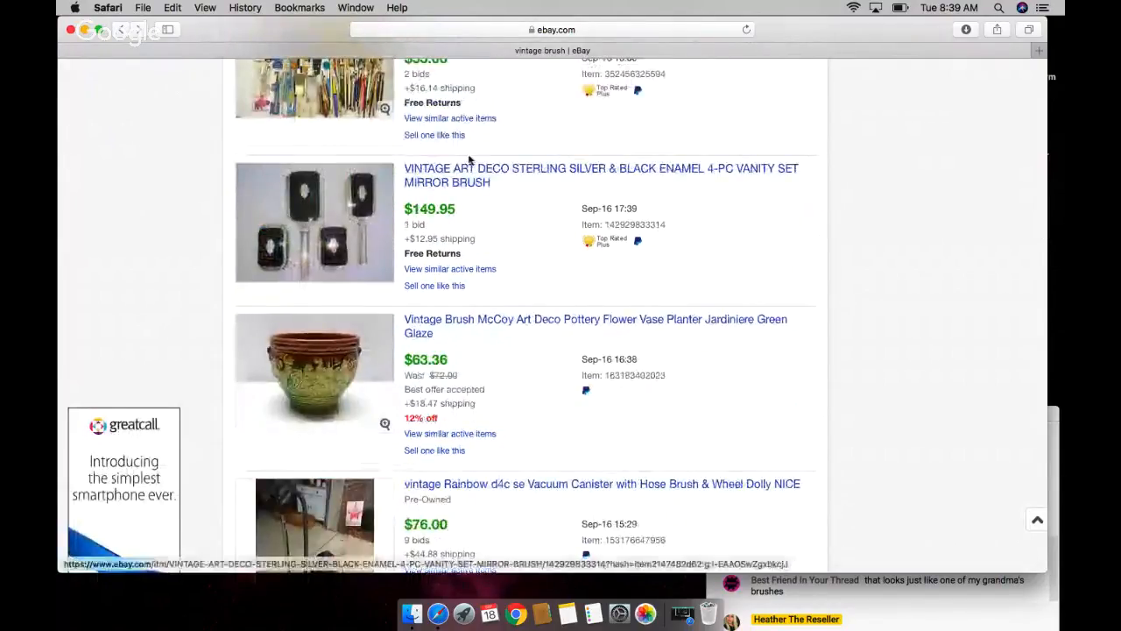
{"action": "scroll", "coordinate": [470, 160], "scroll_direction": "up", "scroll_amount": 5}
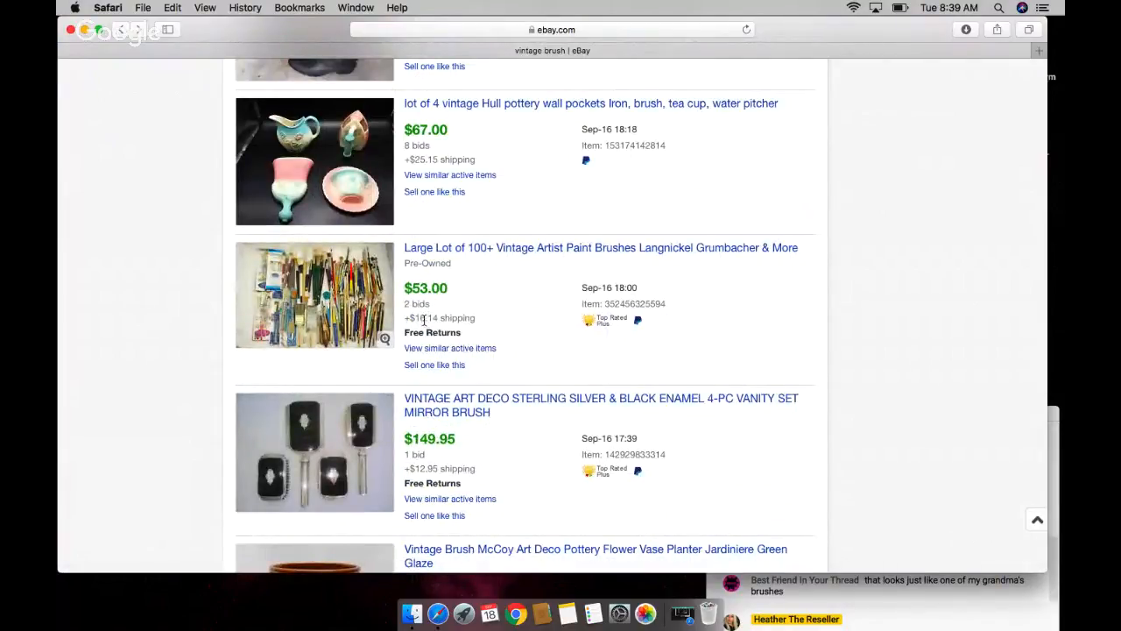
{"action": "scroll", "coordinate": [494, 326], "scroll_direction": "down", "scroll_amount": 5}
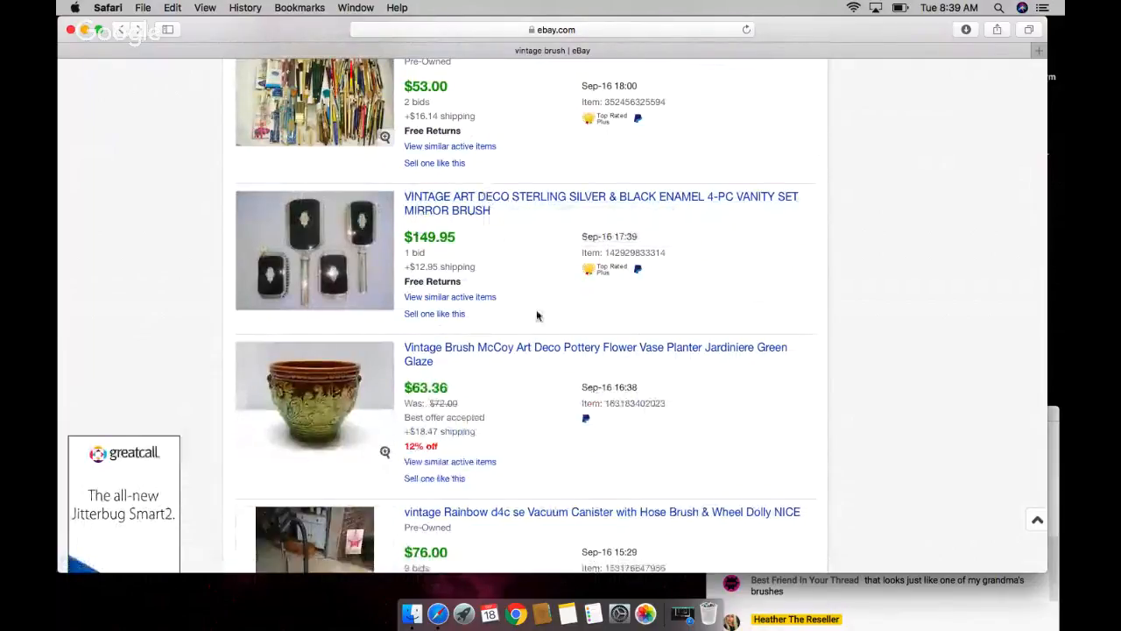
{"action": "scroll", "coordinate": [537, 309], "scroll_direction": "down", "scroll_amount": 5}
{"action": "scroll", "coordinate": [536, 309], "scroll_direction": "down", "scroll_amount": 1}
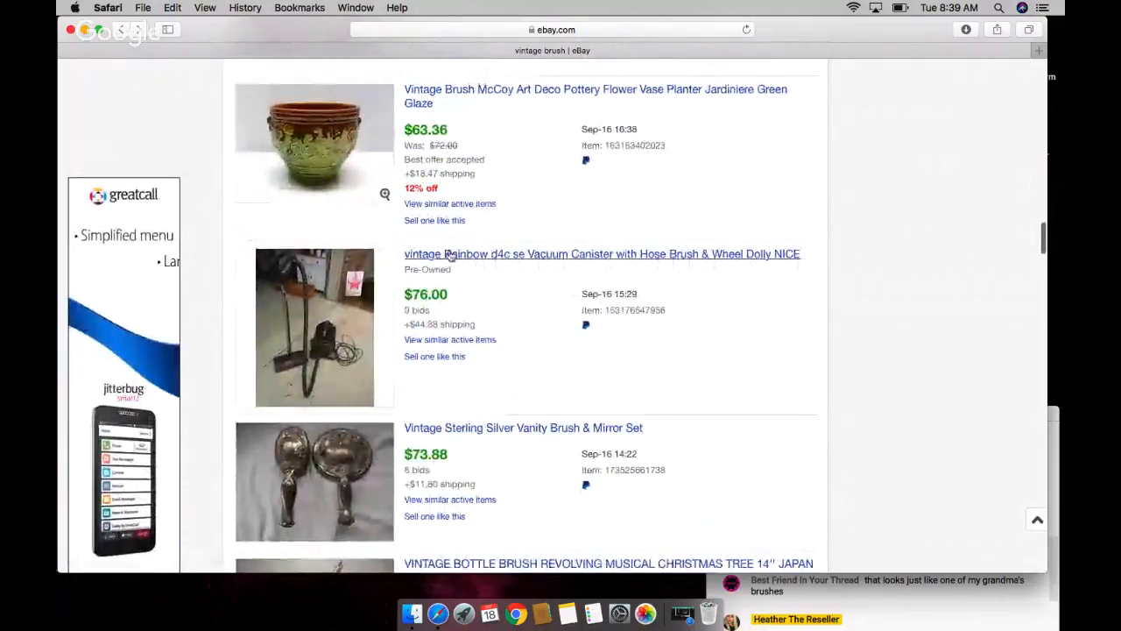
{"action": "left_click", "coordinate": [451, 256]}
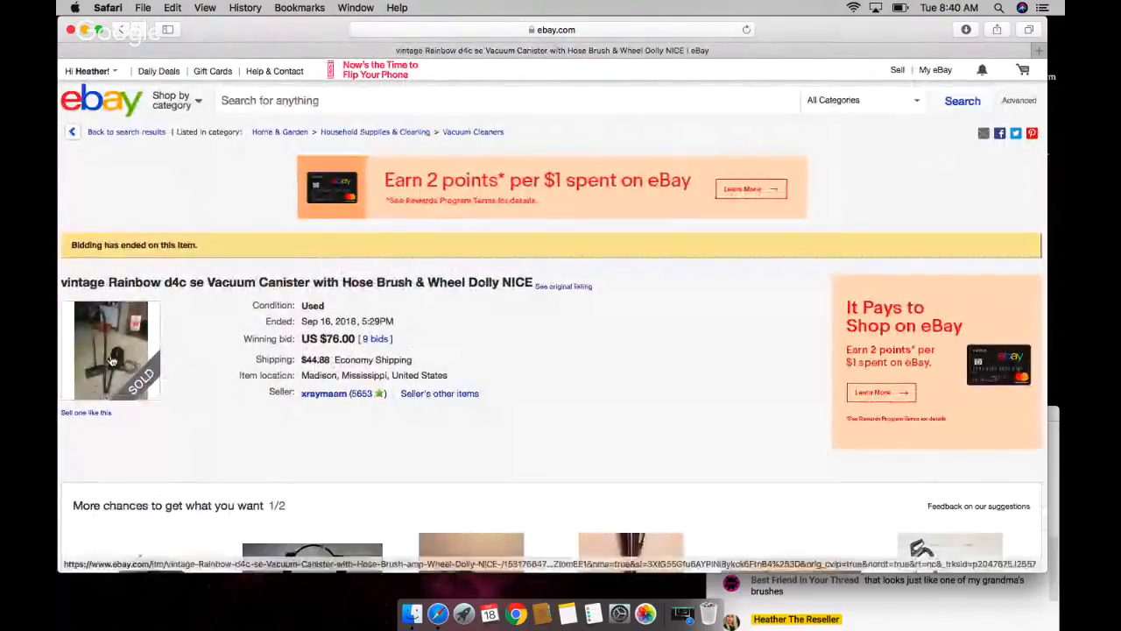
Step: View the Rainbow vacuum listing and browse its photos, including the brush head
{"action": "left_click", "coordinate": [112, 357]}
{"action": "scroll", "coordinate": [481, 356], "scroll_direction": "down", "scroll_amount": 5}
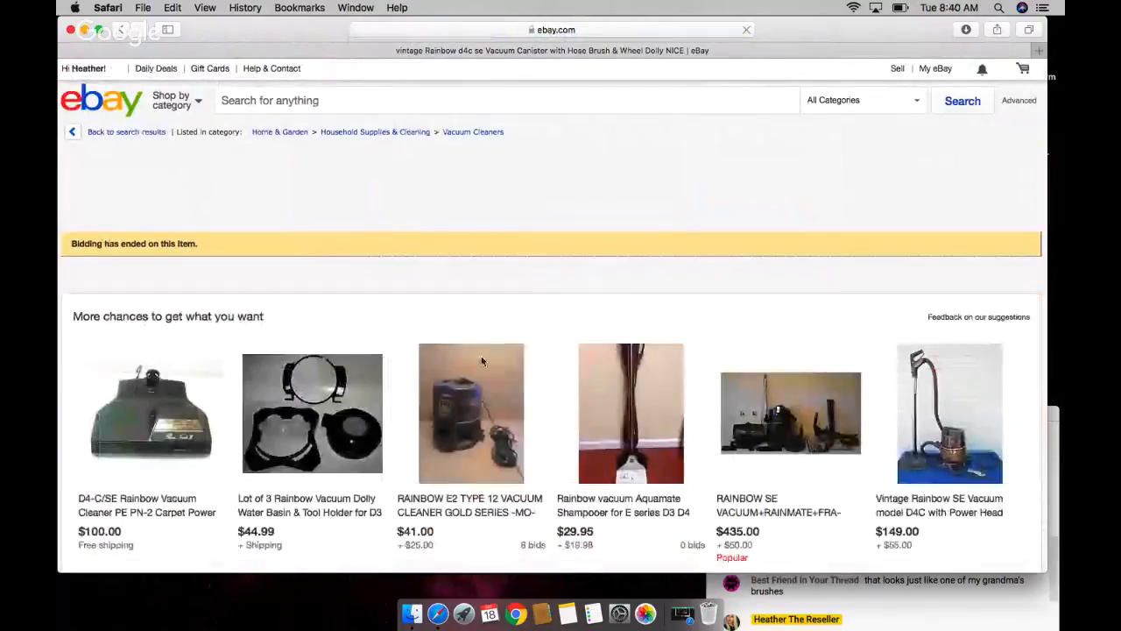
{"action": "scroll", "coordinate": [481, 355], "scroll_direction": "down", "scroll_amount": 8}
{"action": "scroll", "coordinate": [487, 357], "scroll_direction": "down", "scroll_amount": 3}
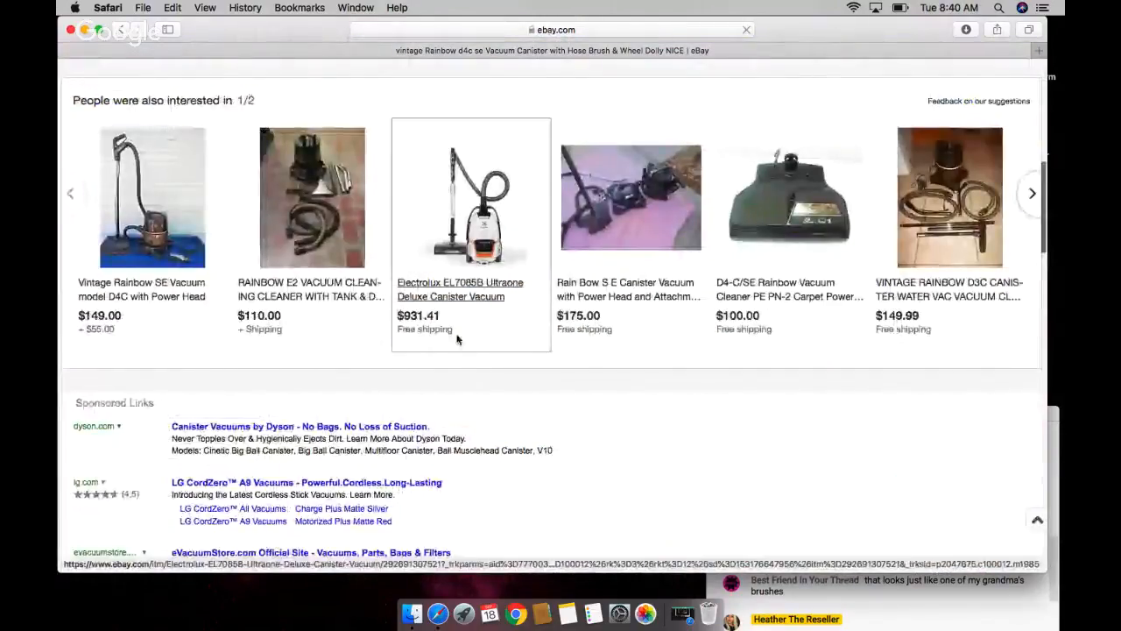
{"action": "scroll", "coordinate": [421, 430], "scroll_direction": "down", "scroll_amount": 8}
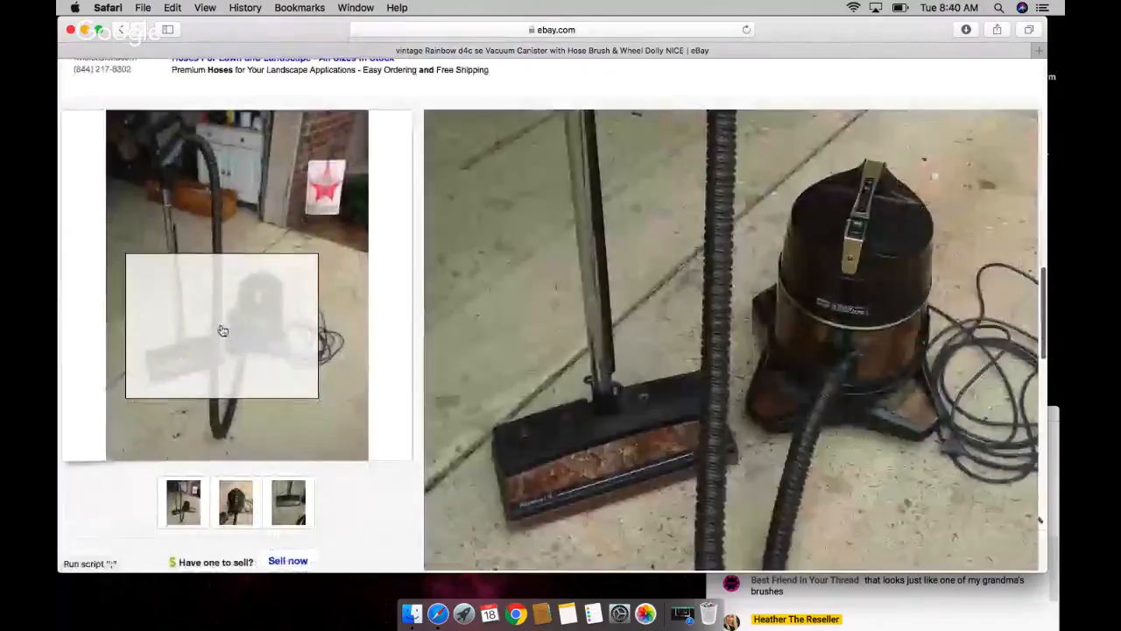
{"action": "left_click", "coordinate": [275, 345]}
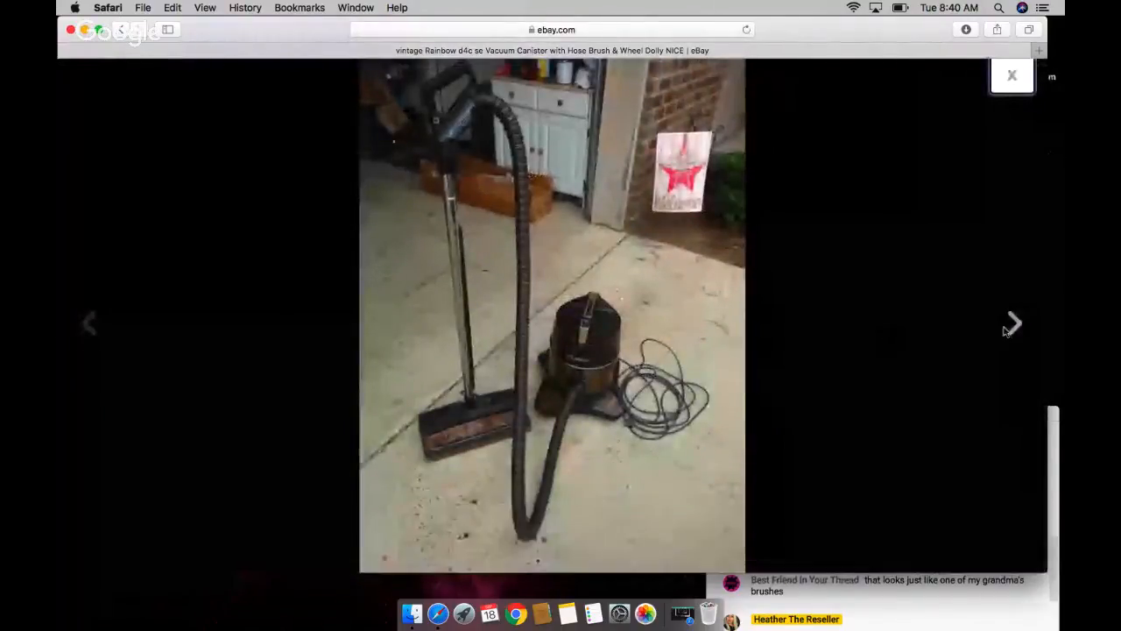
{"action": "left_click", "coordinate": [1014, 324]}
{"action": "left_click", "coordinate": [1017, 326]}
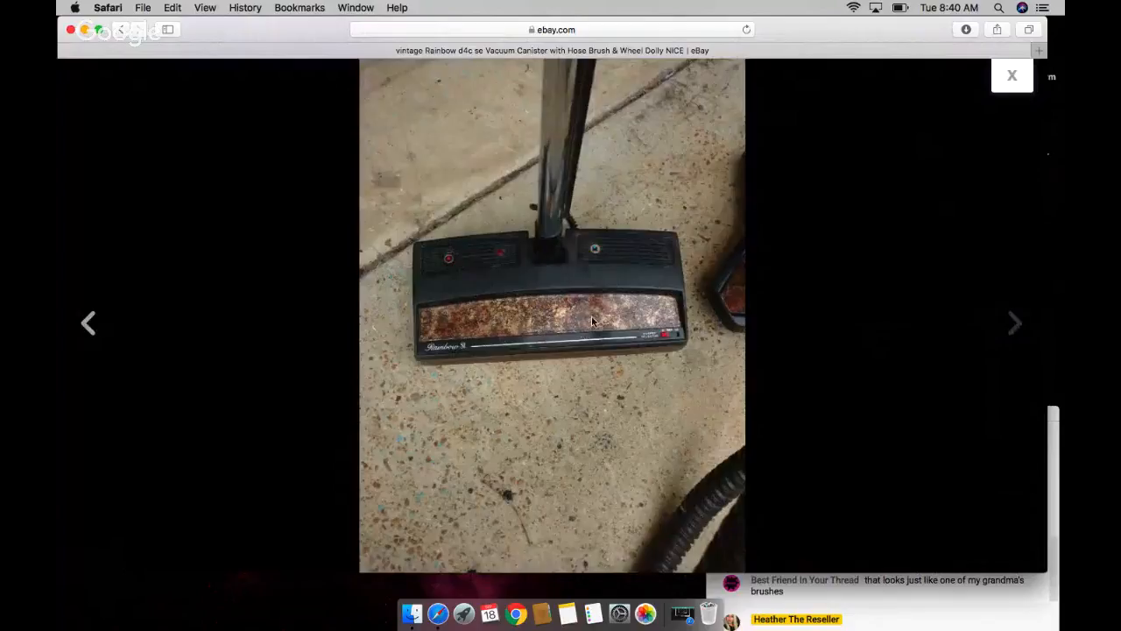
{"action": "left_click", "coordinate": [1013, 76]}
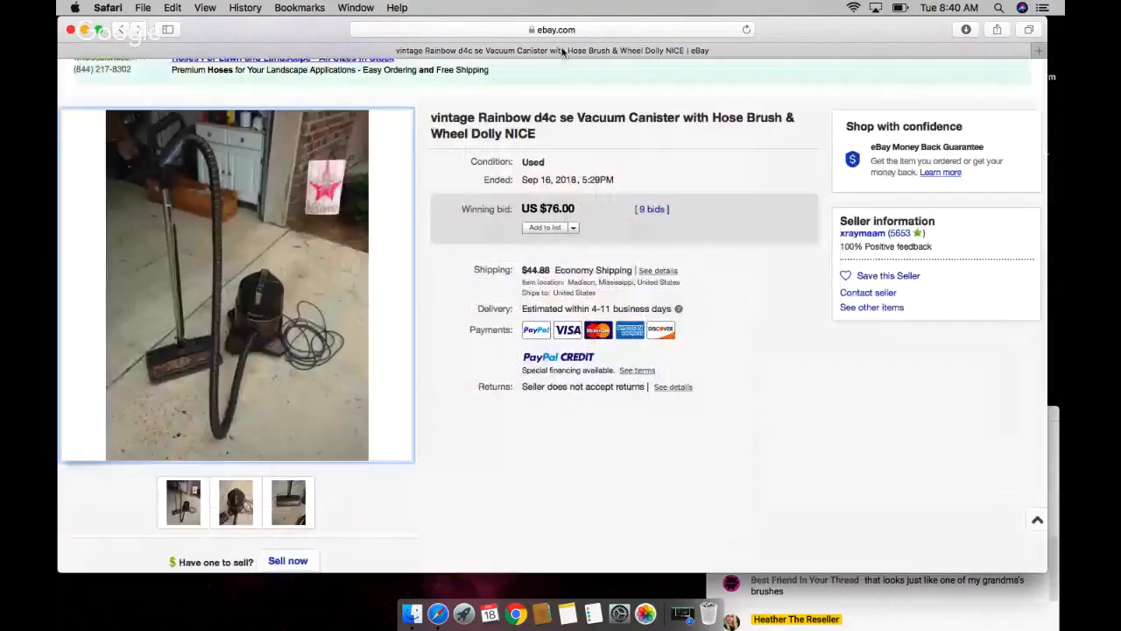
Step: Return to the results and view the Vintage Sterling Silver Vanity Brush & Mirror Set listing
{"action": "left_click", "coordinate": [120, 32]}
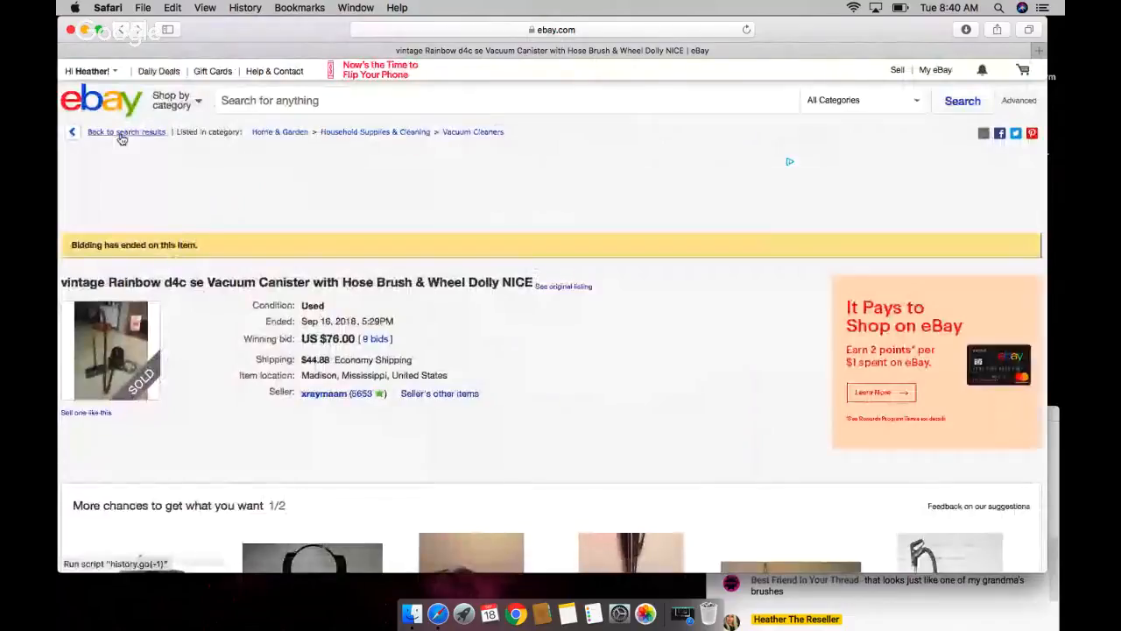
{"action": "left_click", "coordinate": [122, 133]}
{"action": "scroll", "coordinate": [459, 325], "scroll_direction": "down", "scroll_amount": 2}
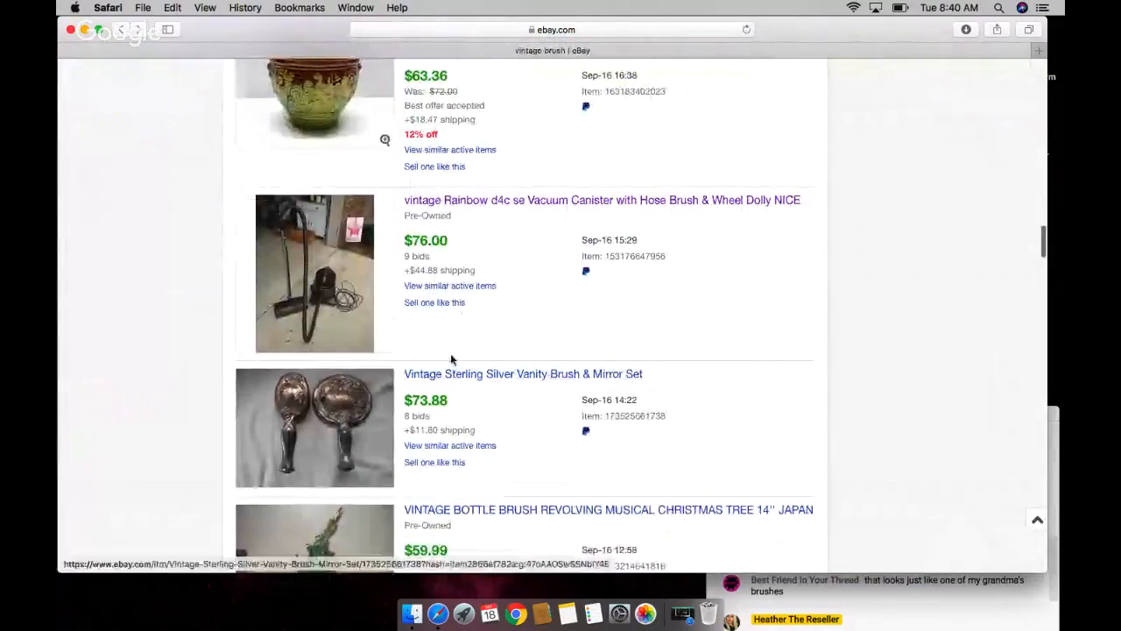
{"action": "left_click", "coordinate": [465, 377]}
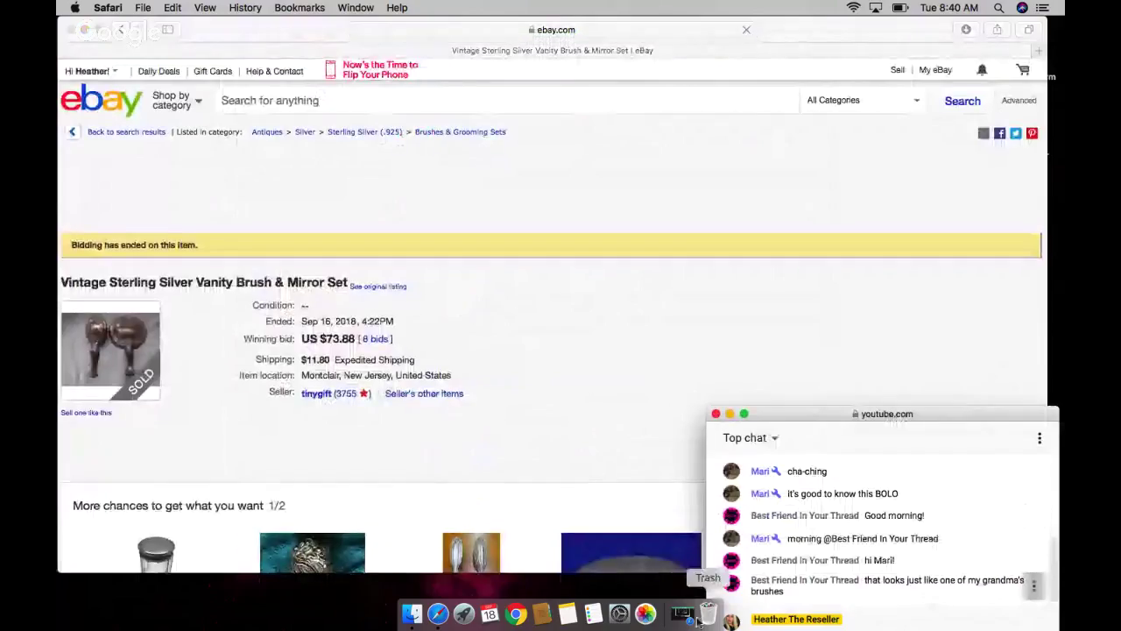
{"action": "left_click", "coordinate": [685, 616]}
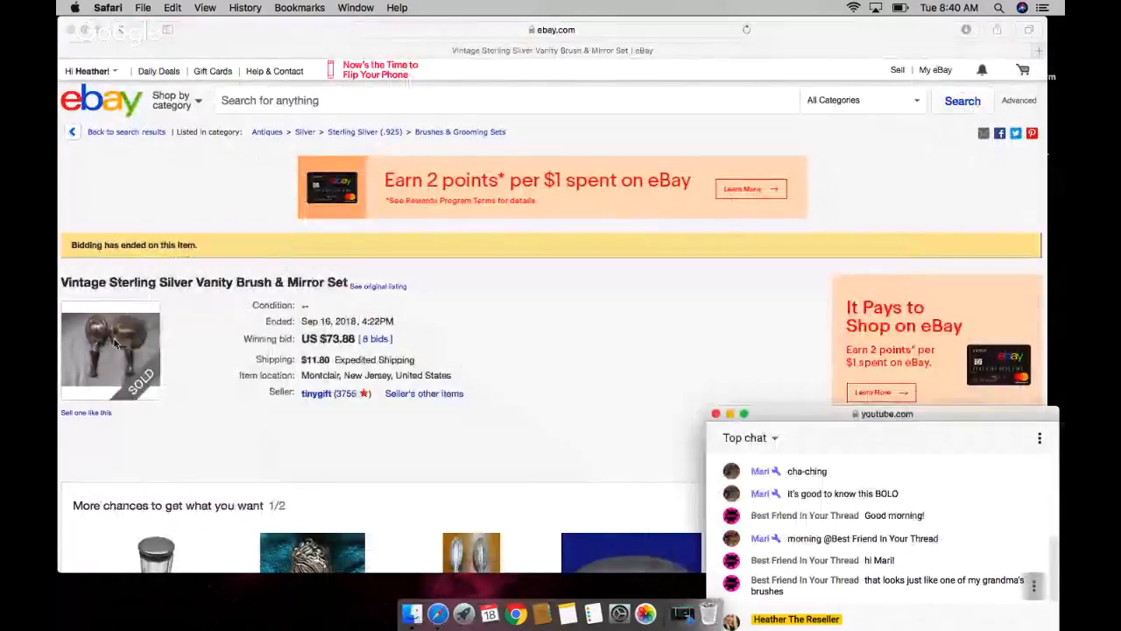
Step: Browse the vanity brush and mirror set photos full size
{"action": "left_click", "coordinate": [116, 344]}
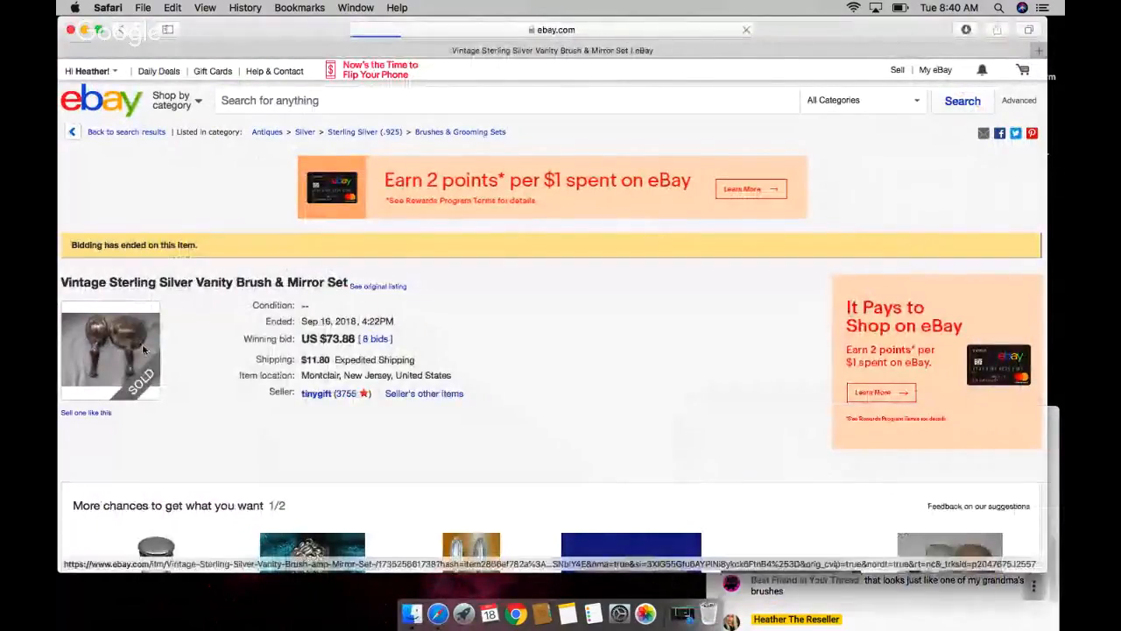
{"action": "scroll", "coordinate": [279, 185], "scroll_direction": "down", "scroll_amount": 5}
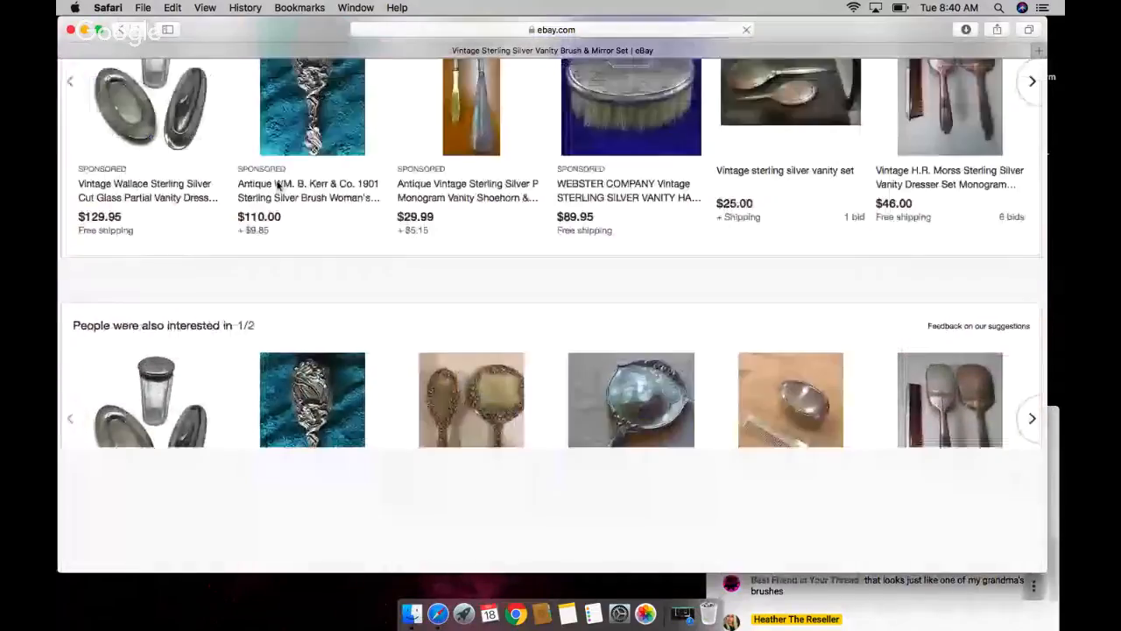
{"action": "scroll", "coordinate": [278, 263], "scroll_direction": "down", "scroll_amount": 10}
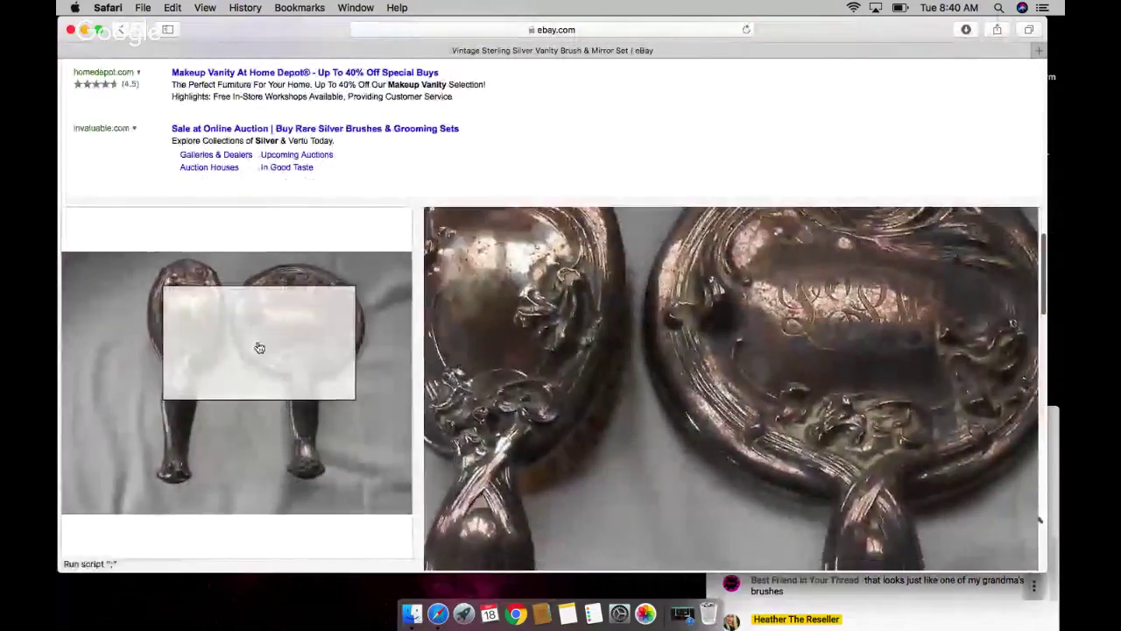
{"action": "left_click", "coordinate": [269, 355]}
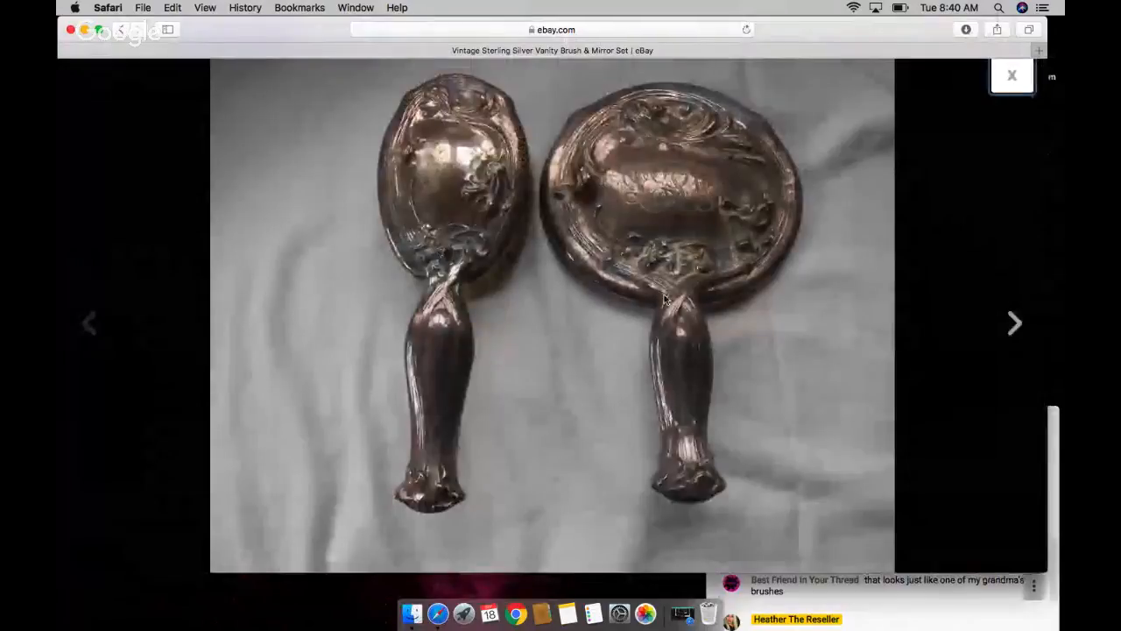
{"action": "left_click", "coordinate": [1015, 324]}
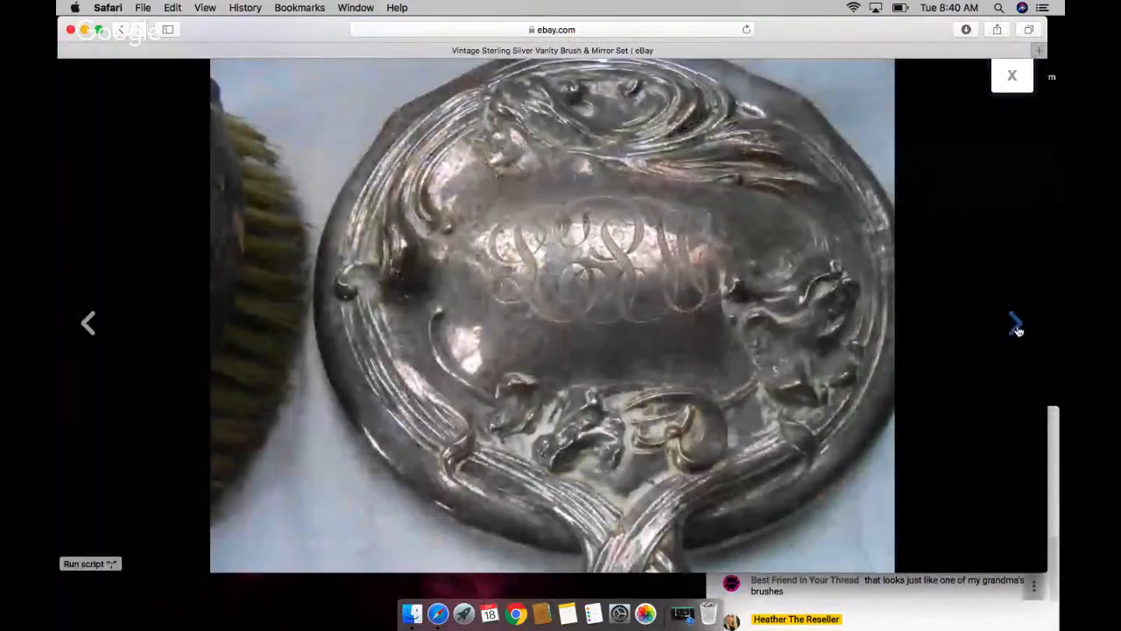
{"action": "left_click", "coordinate": [1018, 328]}
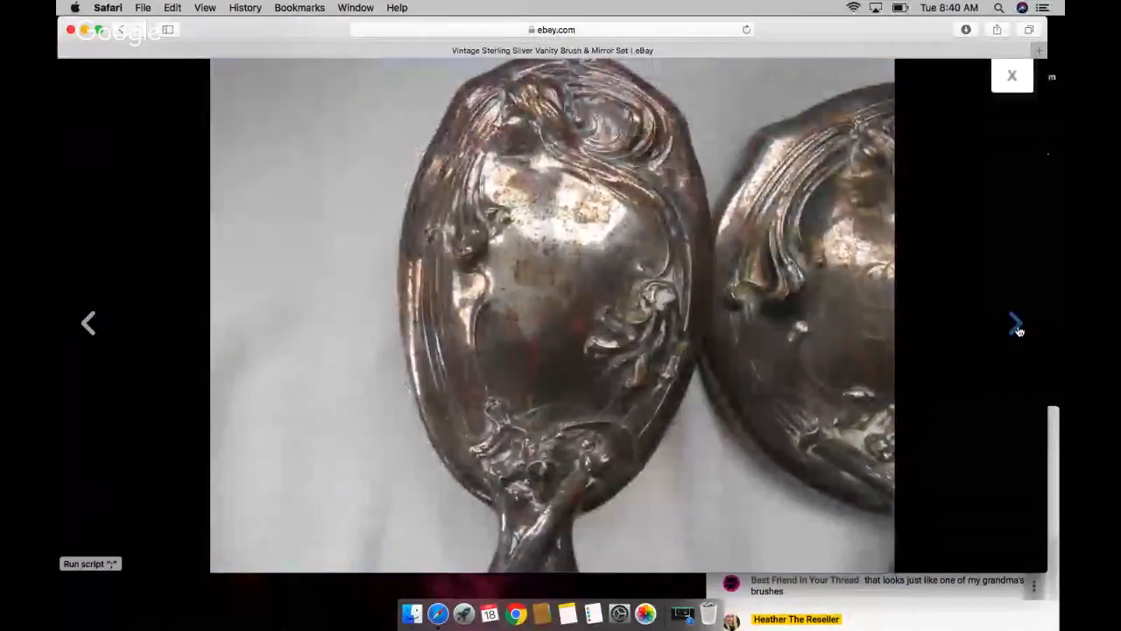
{"action": "left_click", "coordinate": [1018, 329]}
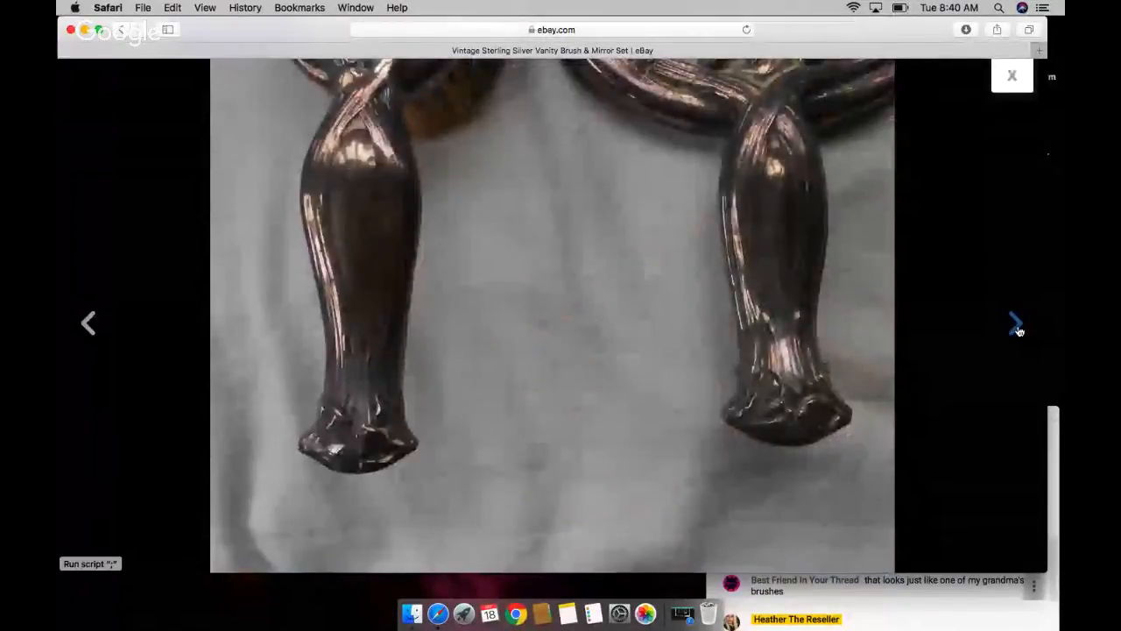
{"action": "left_click", "coordinate": [1018, 329]}
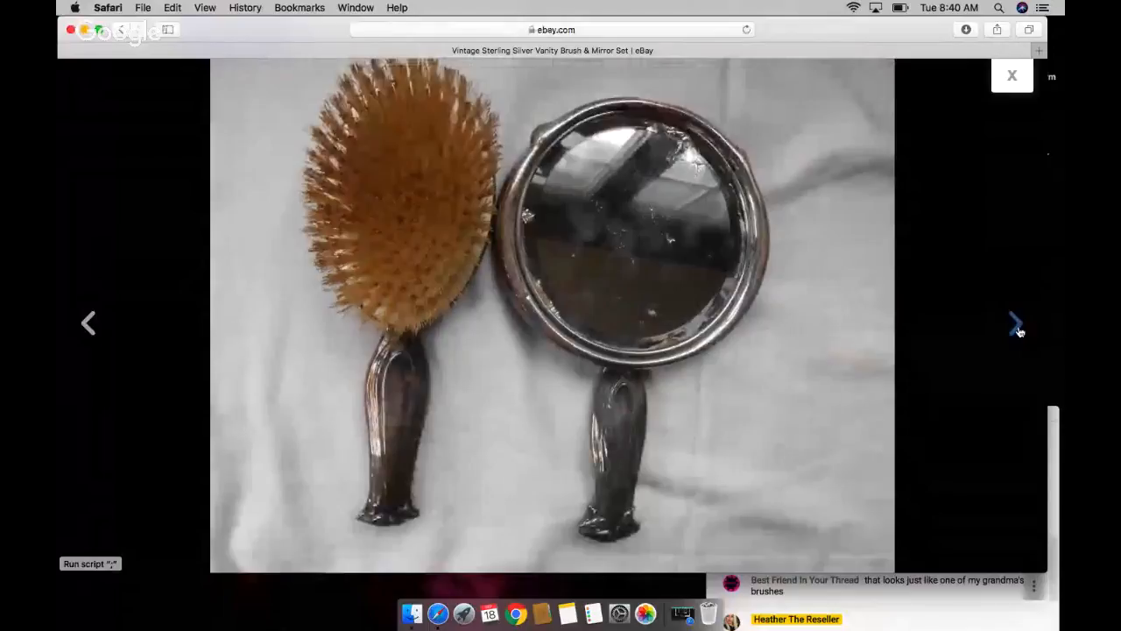
{"action": "left_click", "coordinate": [1018, 328]}
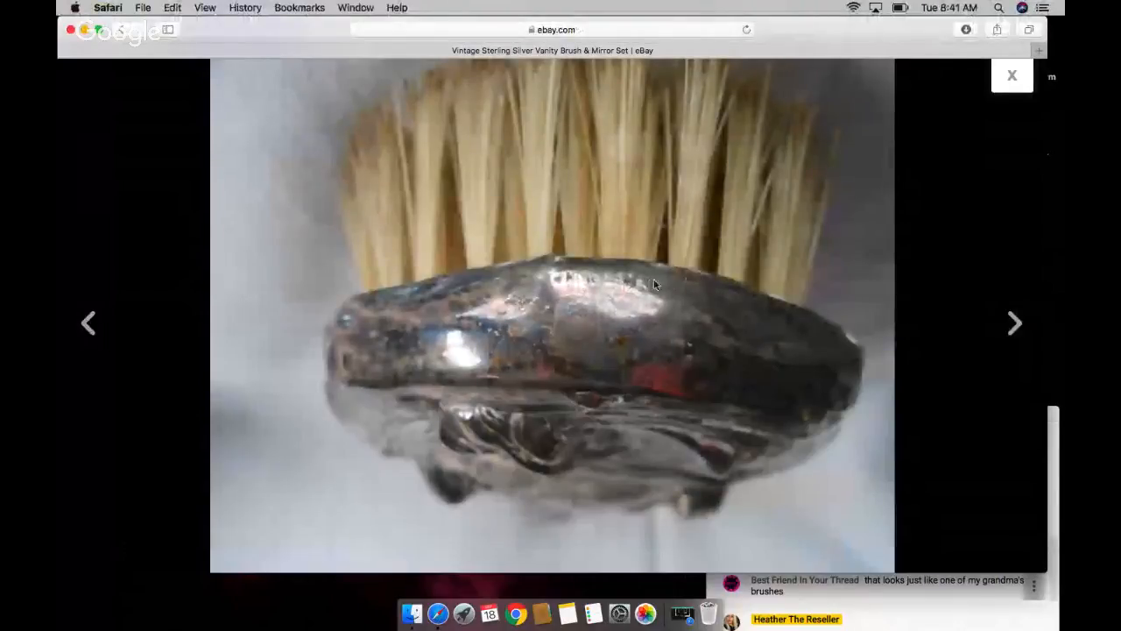
{"action": "key", "text": "Escape"}
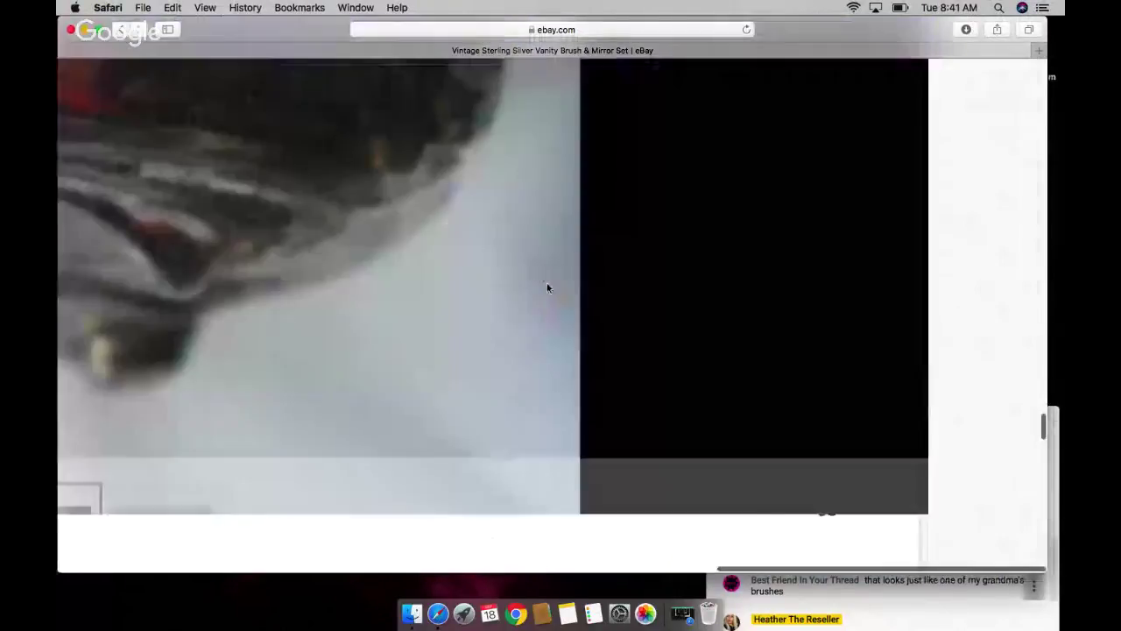
Step: Review the brush close-up photo again, then head back toward the results
{"action": "left_click", "coordinate": [547, 283]}
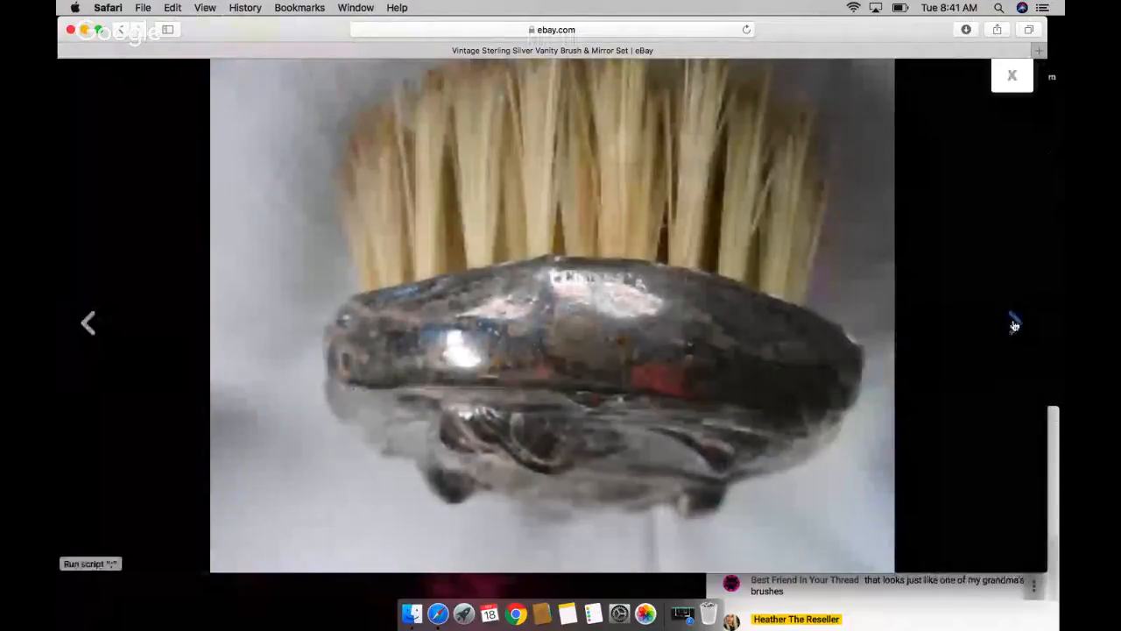
{"action": "left_click", "coordinate": [1015, 322]}
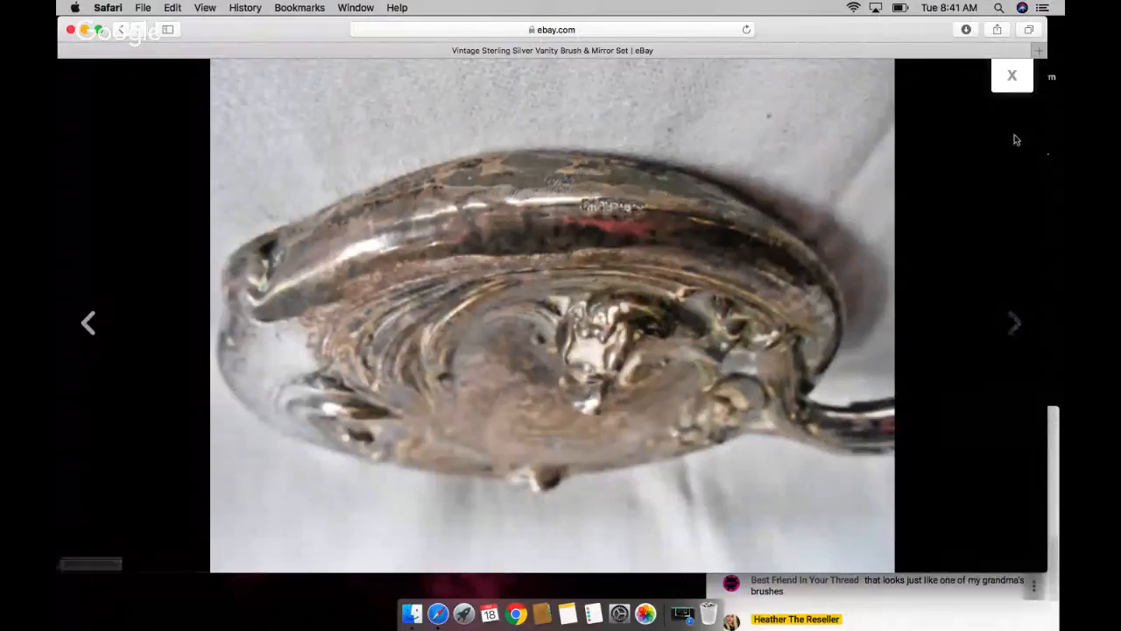
{"action": "left_click", "coordinate": [1012, 75]}
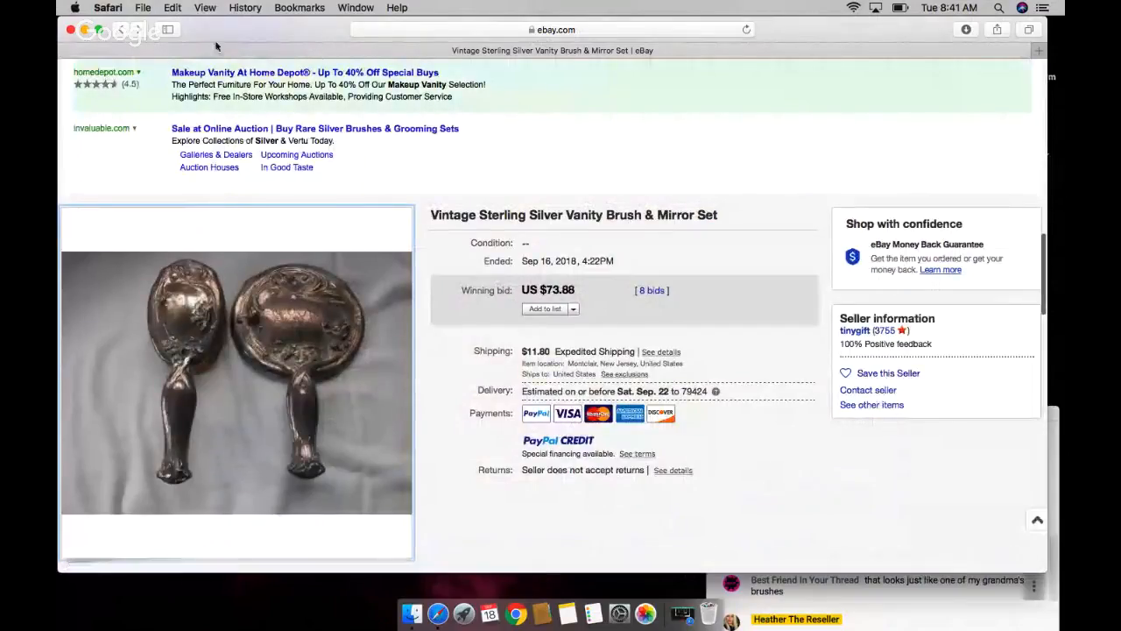
{"action": "left_click", "coordinate": [121, 31]}
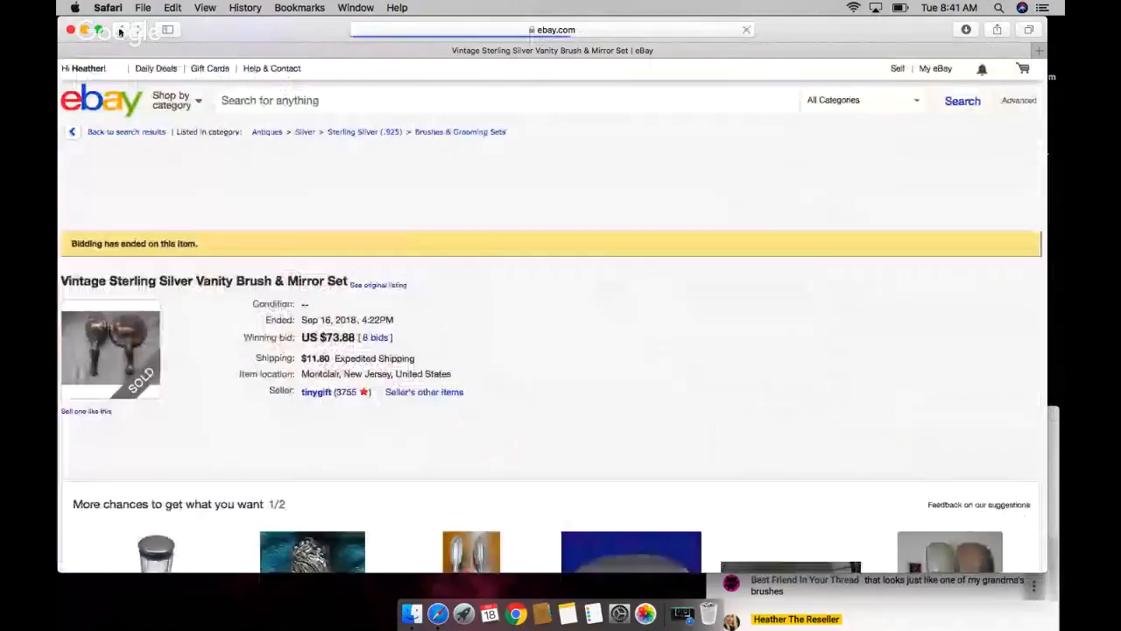
Step: Return to the results, briefly view the AJAX towel bar listing, and go back
{"action": "left_click", "coordinate": [140, 131]}
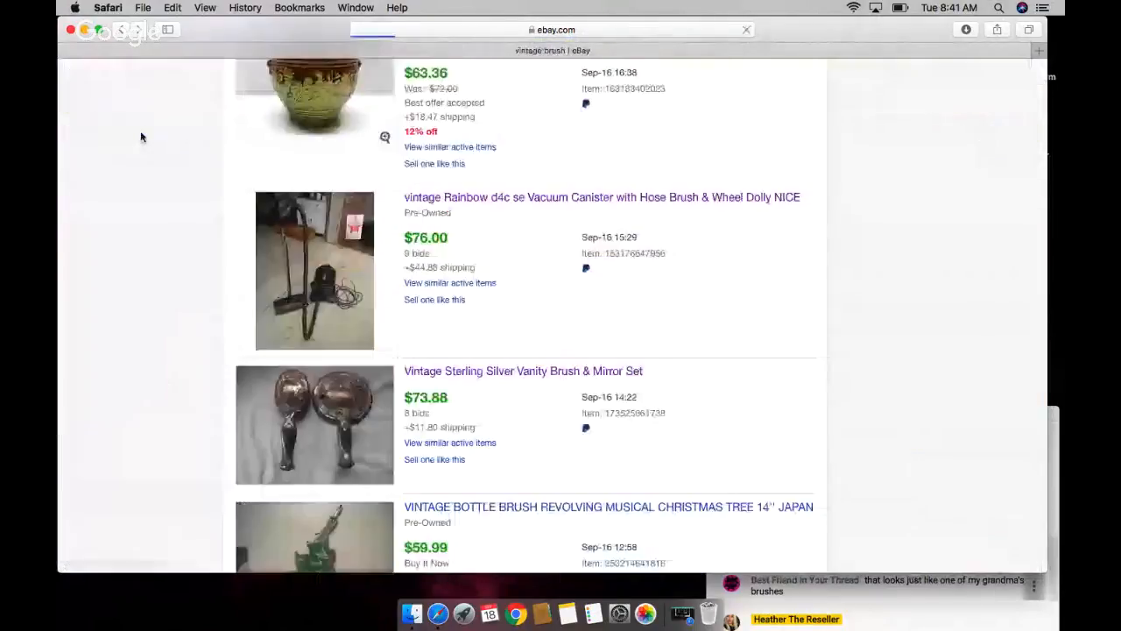
{"action": "scroll", "coordinate": [532, 397], "scroll_direction": "down", "scroll_amount": 3}
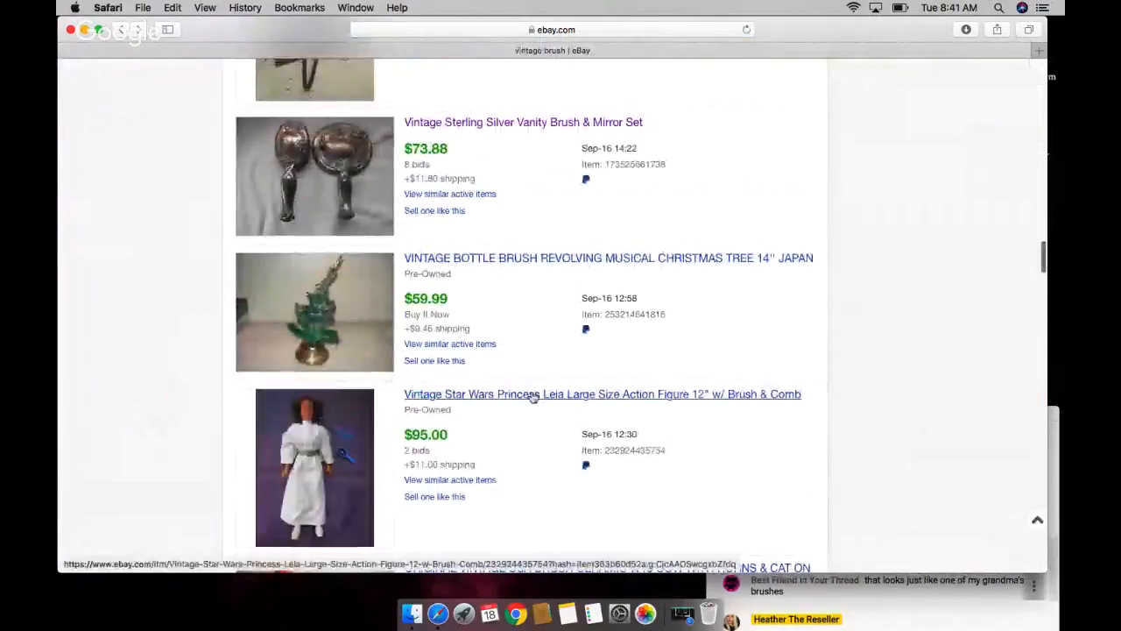
{"action": "scroll", "coordinate": [532, 397], "scroll_direction": "down", "scroll_amount": 2}
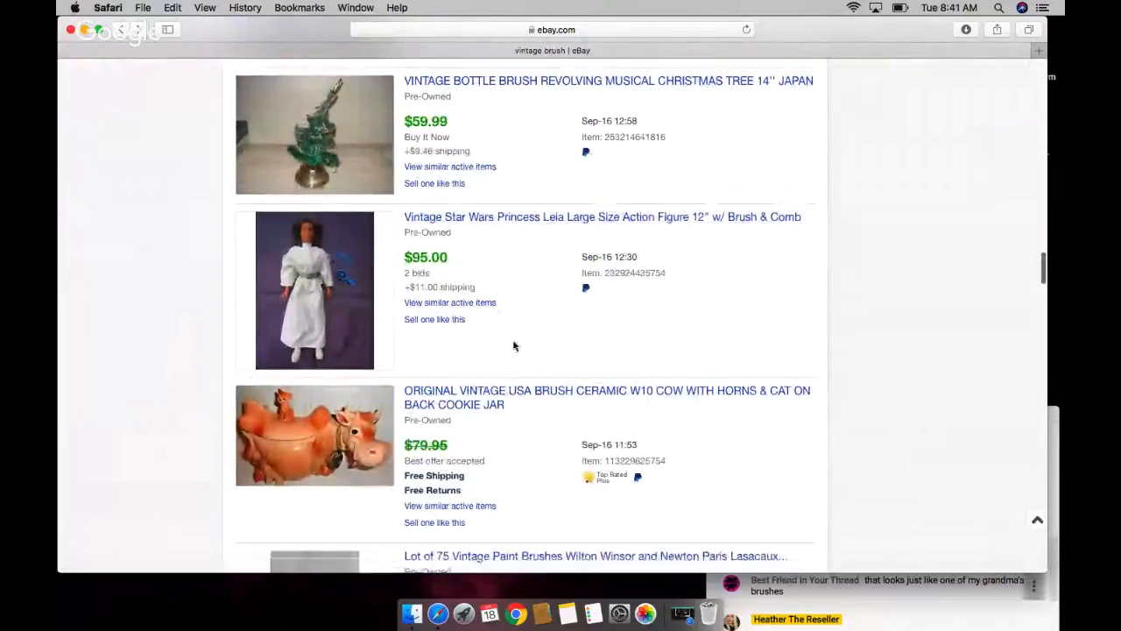
{"action": "scroll", "coordinate": [528, 421], "scroll_direction": "down", "scroll_amount": 4}
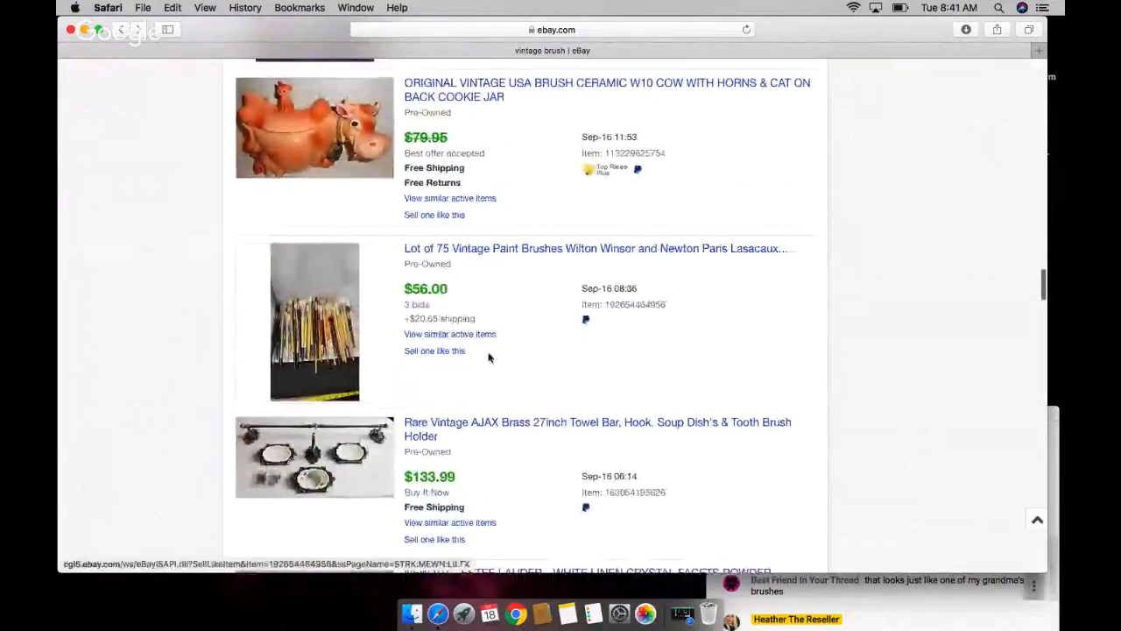
{"action": "scroll", "coordinate": [573, 357], "scroll_direction": "down", "scroll_amount": 1}
{"action": "scroll", "coordinate": [573, 357], "scroll_direction": "down", "scroll_amount": 3}
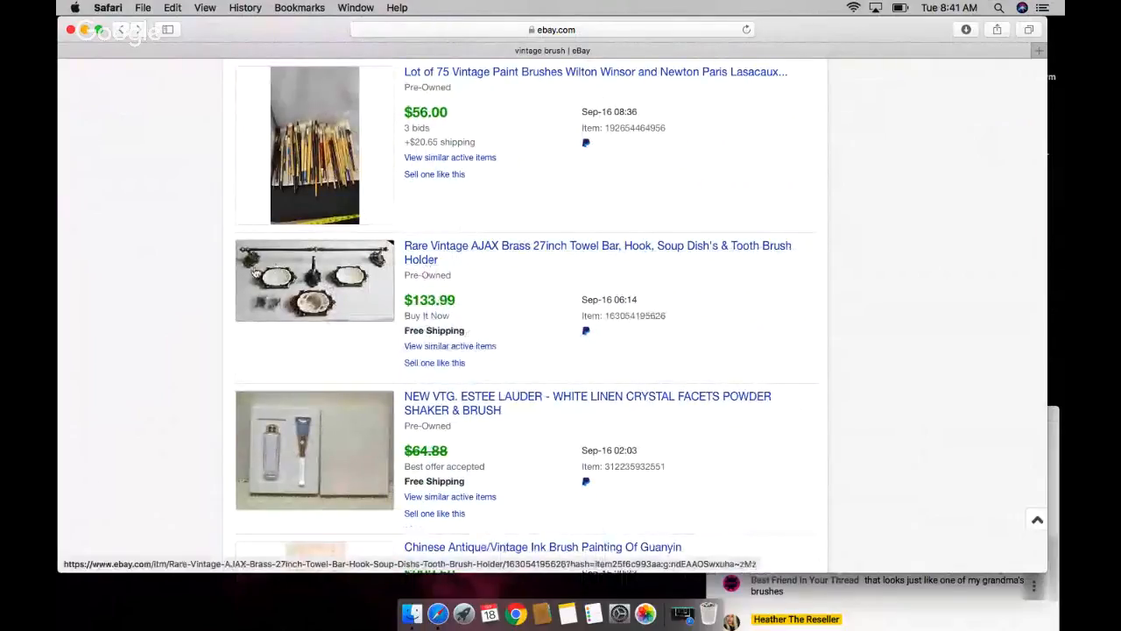
{"action": "left_click", "coordinate": [321, 270]}
{"action": "key", "text": "super+bracketleft"}
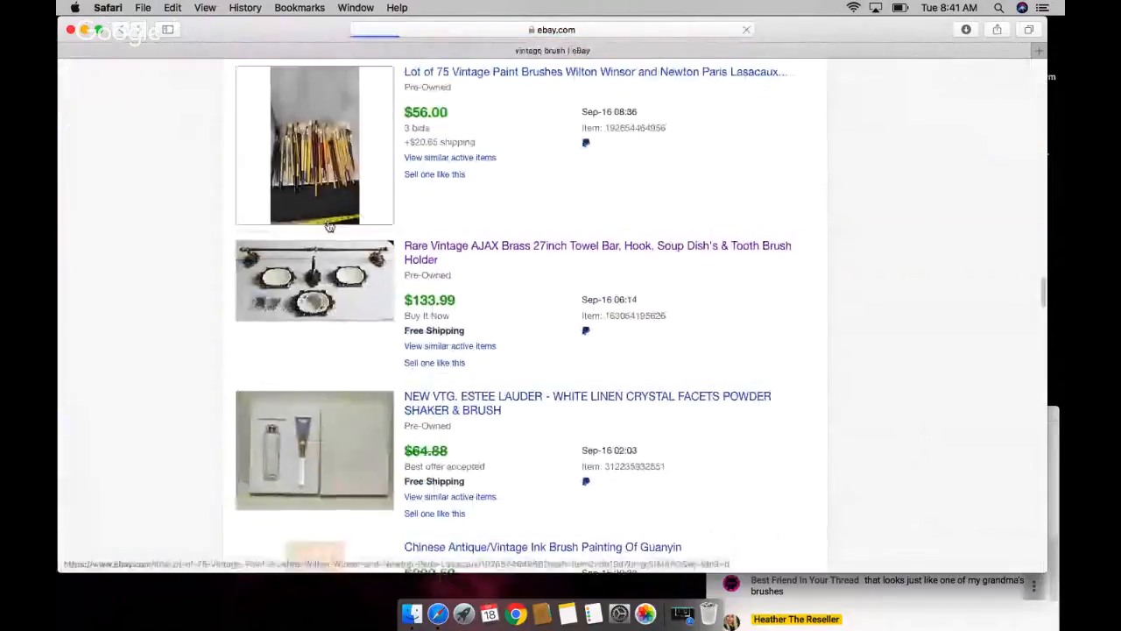
{"action": "scroll", "coordinate": [490, 287], "scroll_direction": "down", "scroll_amount": 5}
{"action": "scroll", "coordinate": [490, 287], "scroll_direction": "down", "scroll_amount": 5}
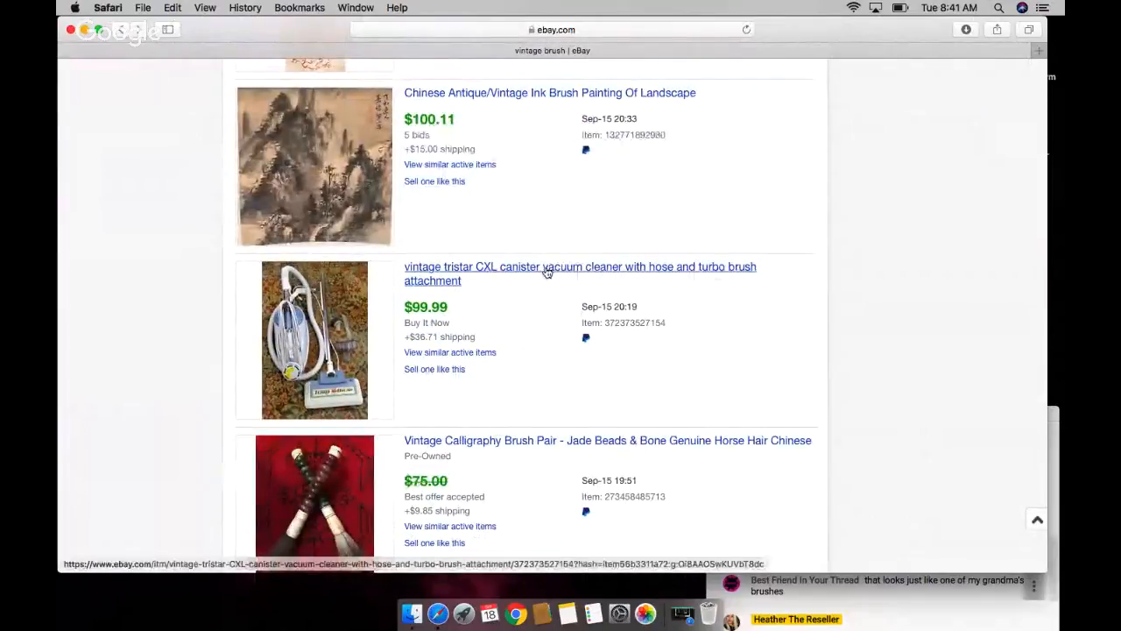
{"action": "scroll", "coordinate": [554, 413], "scroll_direction": "down", "scroll_amount": 5}
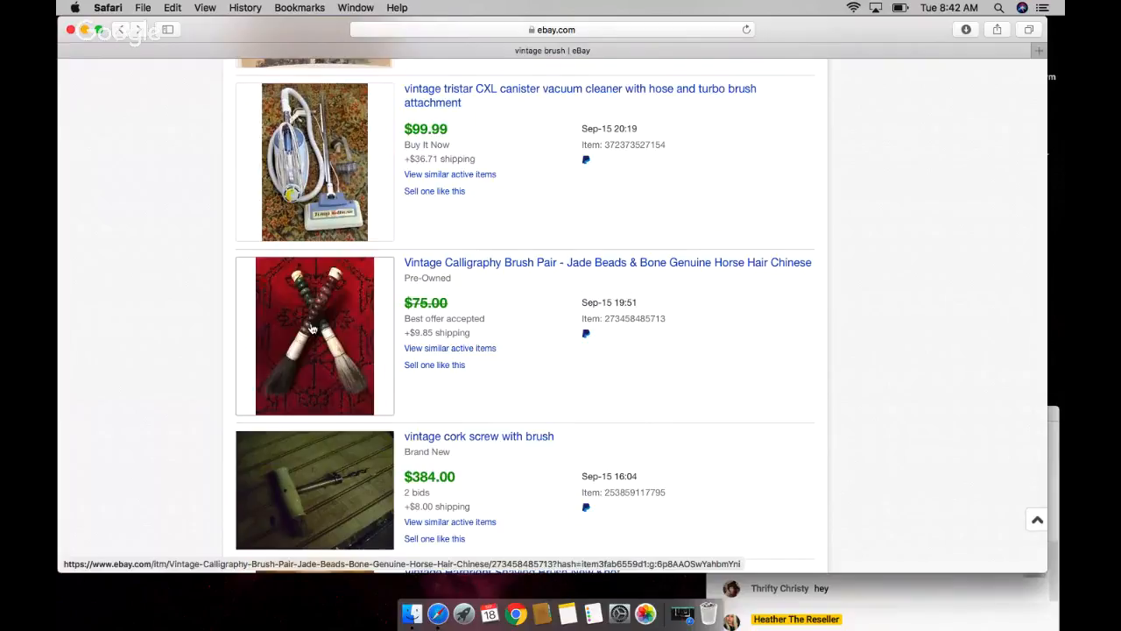
{"action": "scroll", "coordinate": [312, 327], "scroll_direction": "down", "scroll_amount": 2}
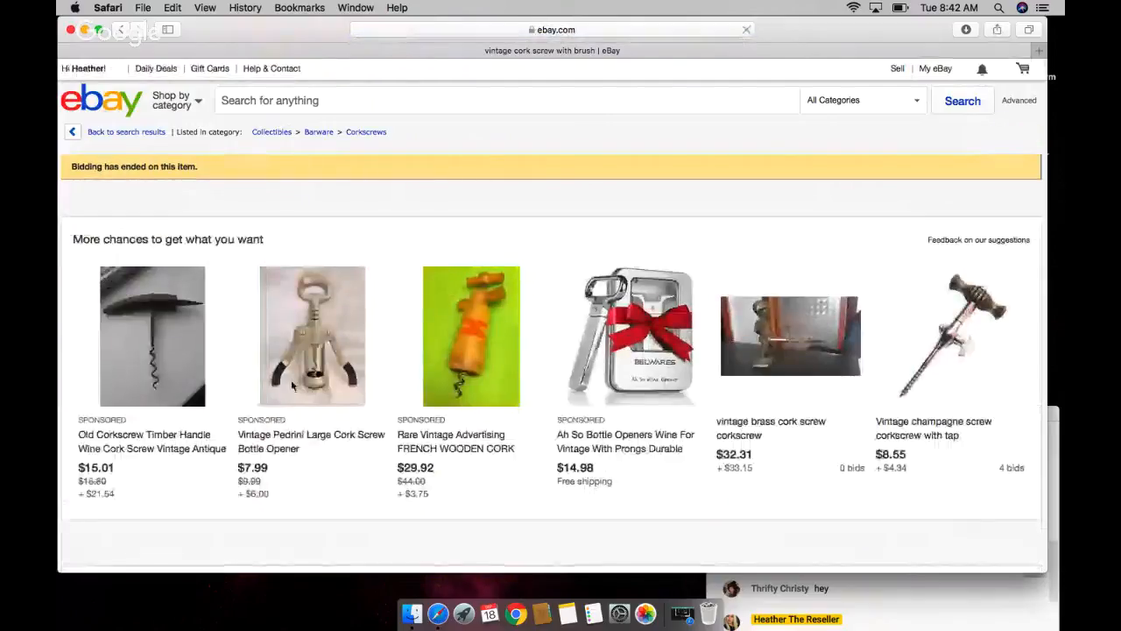
{"action": "scroll", "coordinate": [293, 385], "scroll_direction": "down", "scroll_amount": 5}
{"action": "scroll", "coordinate": [298, 390], "scroll_direction": "down", "scroll_amount": 5}
{"action": "scroll", "coordinate": [303, 395], "scroll_direction": "down", "scroll_amount": 5}
{"action": "scroll", "coordinate": [311, 399], "scroll_direction": "down", "scroll_amount": 5}
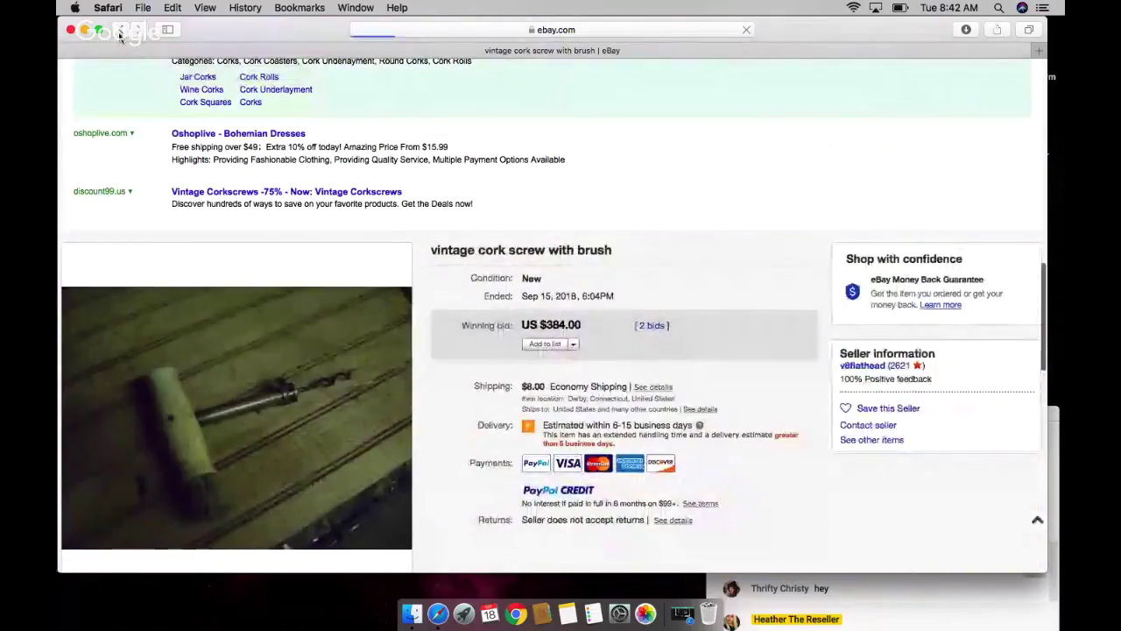
Step: Return to the vintage brush results before and after viewing the Old Spice ceramic stand listing
{"action": "left_click", "coordinate": [121, 33]}
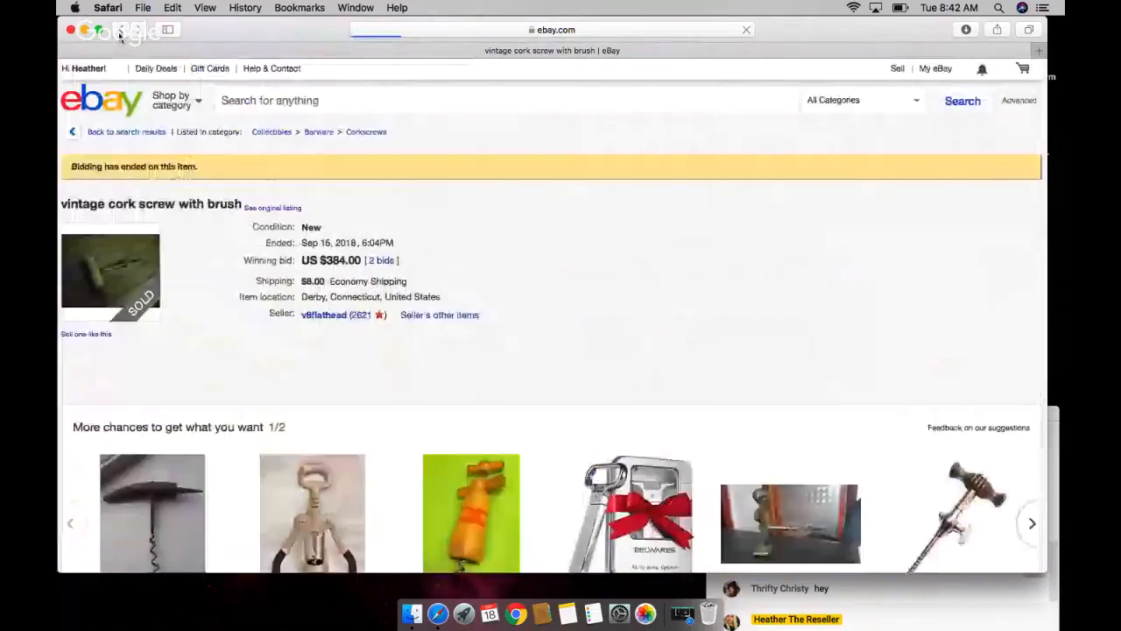
{"action": "left_click", "coordinate": [125, 131]}
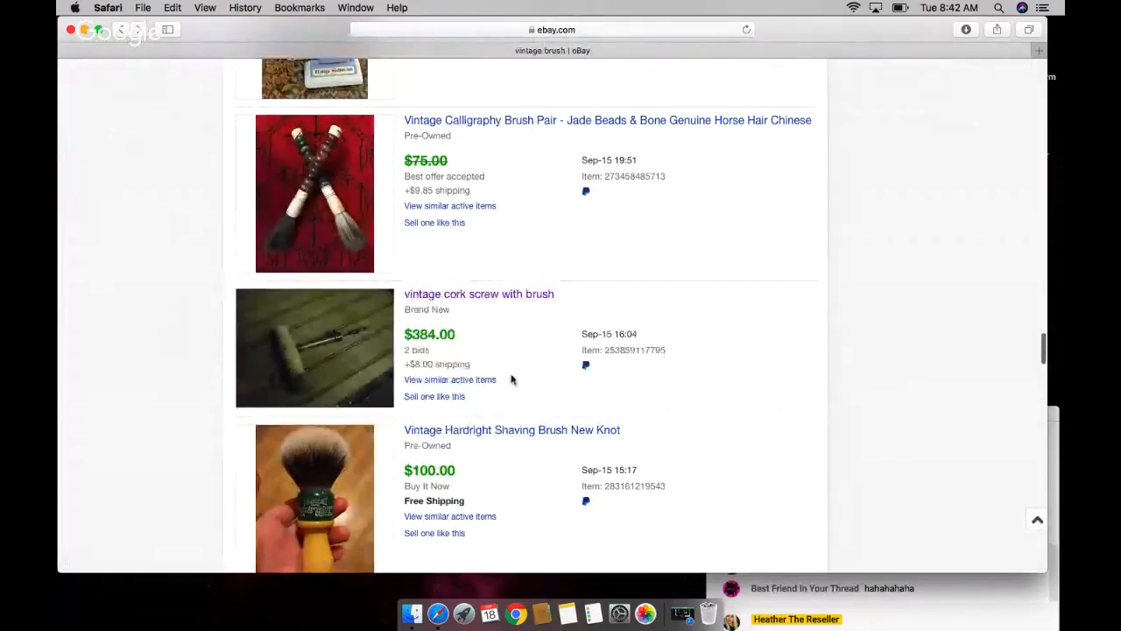
{"action": "scroll", "coordinate": [454, 379], "scroll_direction": "down", "scroll_amount": 3}
{"action": "scroll", "coordinate": [513, 379], "scroll_direction": "down", "scroll_amount": 3}
{"action": "scroll", "coordinate": [513, 379], "scroll_direction": "down", "scroll_amount": 3}
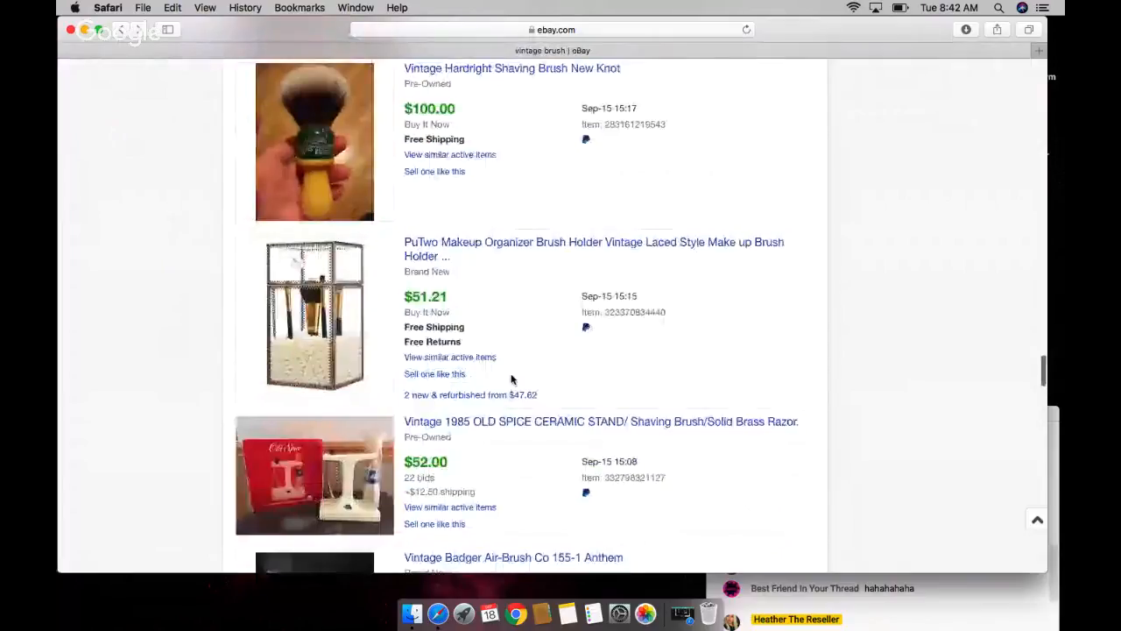
{"action": "scroll", "coordinate": [513, 379], "scroll_direction": "down", "scroll_amount": 3}
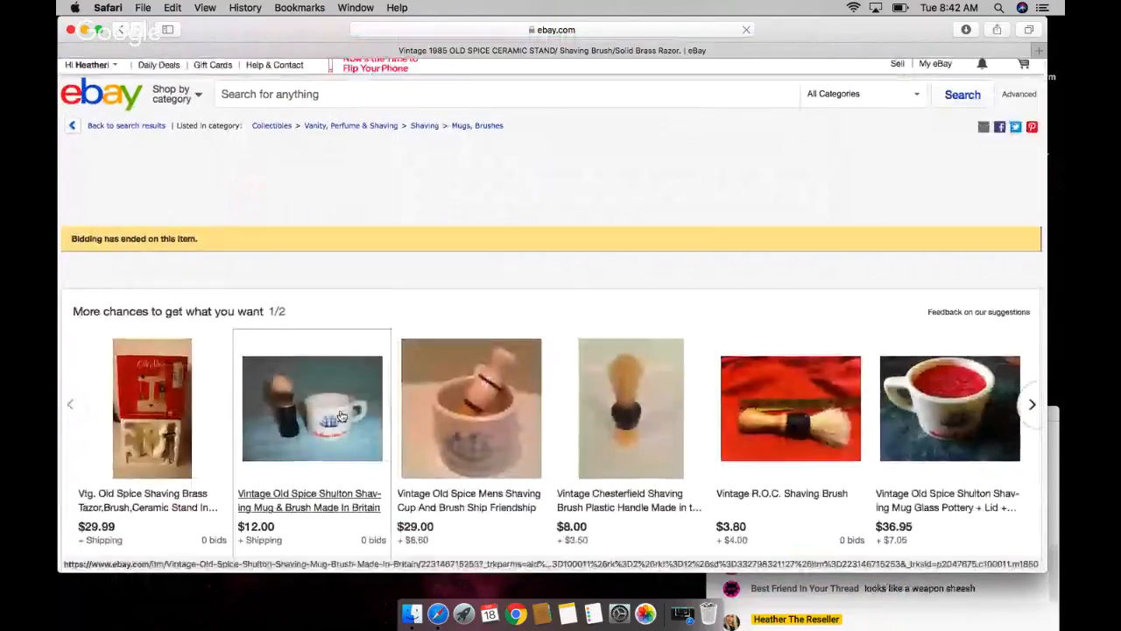
{"action": "scroll", "coordinate": [341, 416], "scroll_direction": "down", "scroll_amount": 5}
{"action": "scroll", "coordinate": [342, 416], "scroll_direction": "up", "scroll_amount": 5}
{"action": "scroll", "coordinate": [263, 351], "scroll_direction": "up", "scroll_amount": 3}
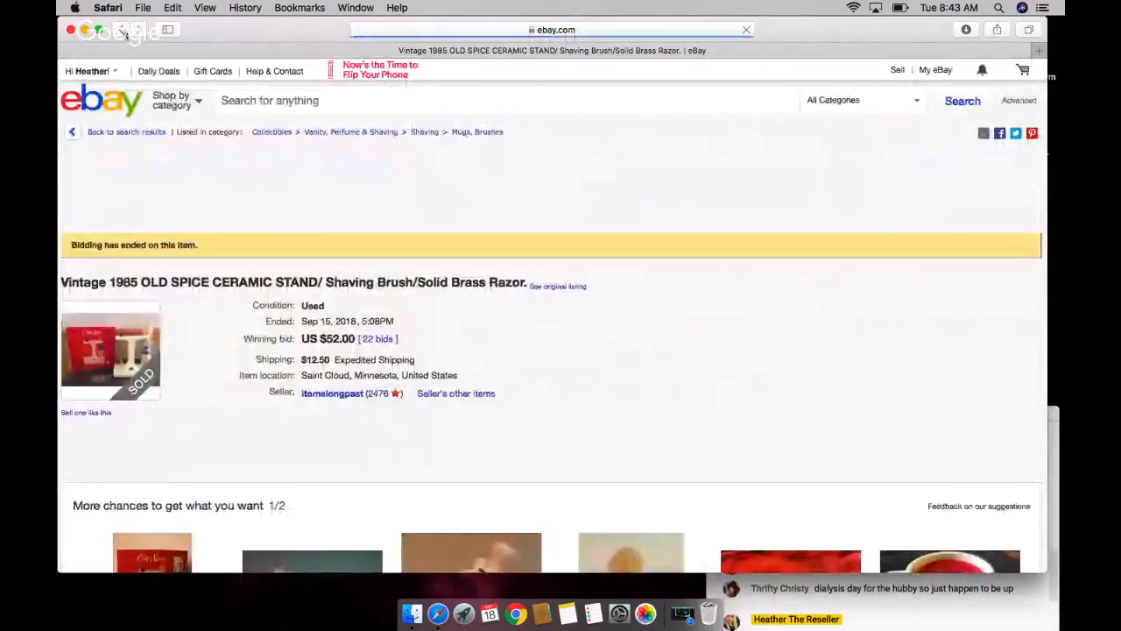
{"action": "left_click", "coordinate": [123, 132]}
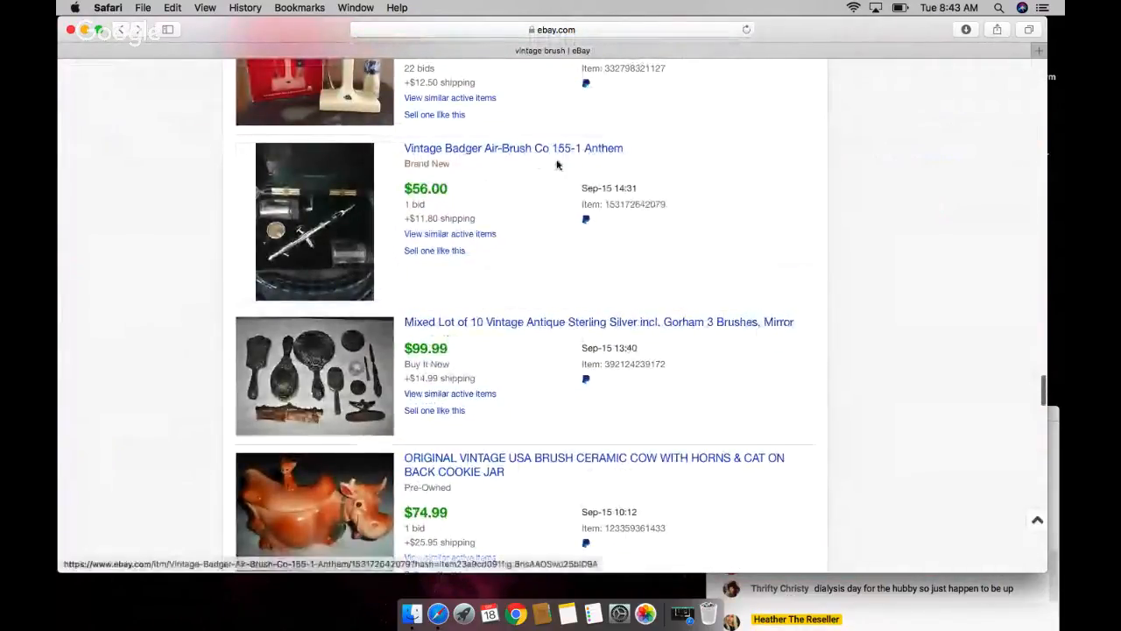
{"action": "scroll", "coordinate": [538, 240], "scroll_direction": "down", "scroll_amount": 5}
{"action": "scroll", "coordinate": [538, 240], "scroll_direction": "down", "scroll_amount": 3}
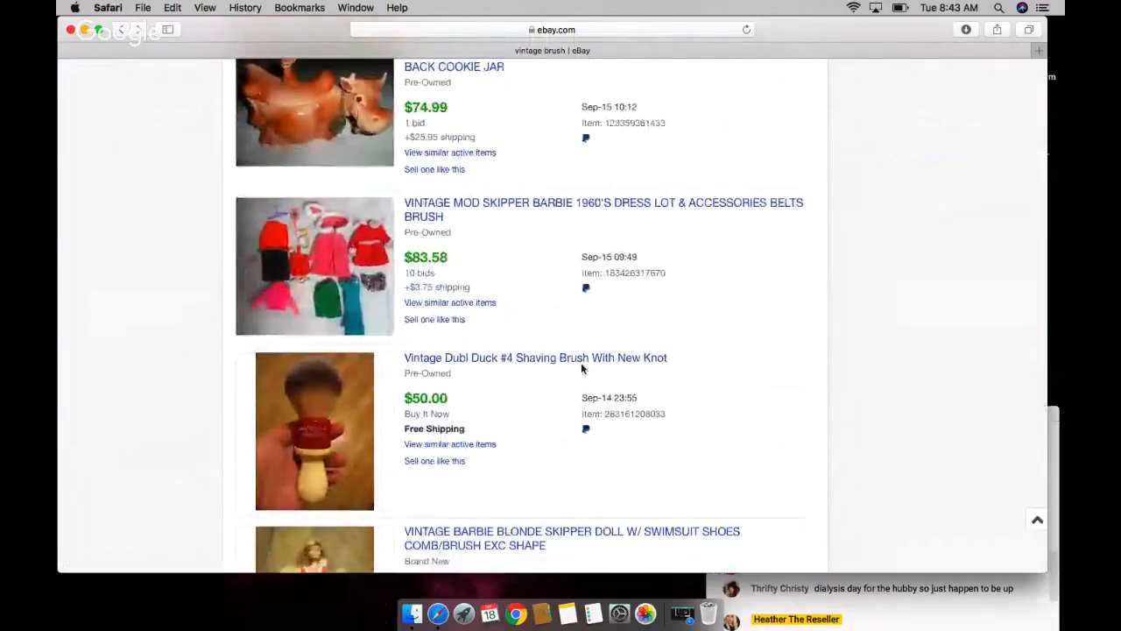
{"action": "scroll", "coordinate": [580, 362], "scroll_direction": "down", "scroll_amount": 3}
{"action": "scroll", "coordinate": [584, 367], "scroll_direction": "down", "scroll_amount": 5}
{"action": "scroll", "coordinate": [583, 367], "scroll_direction": "down", "scroll_amount": 2}
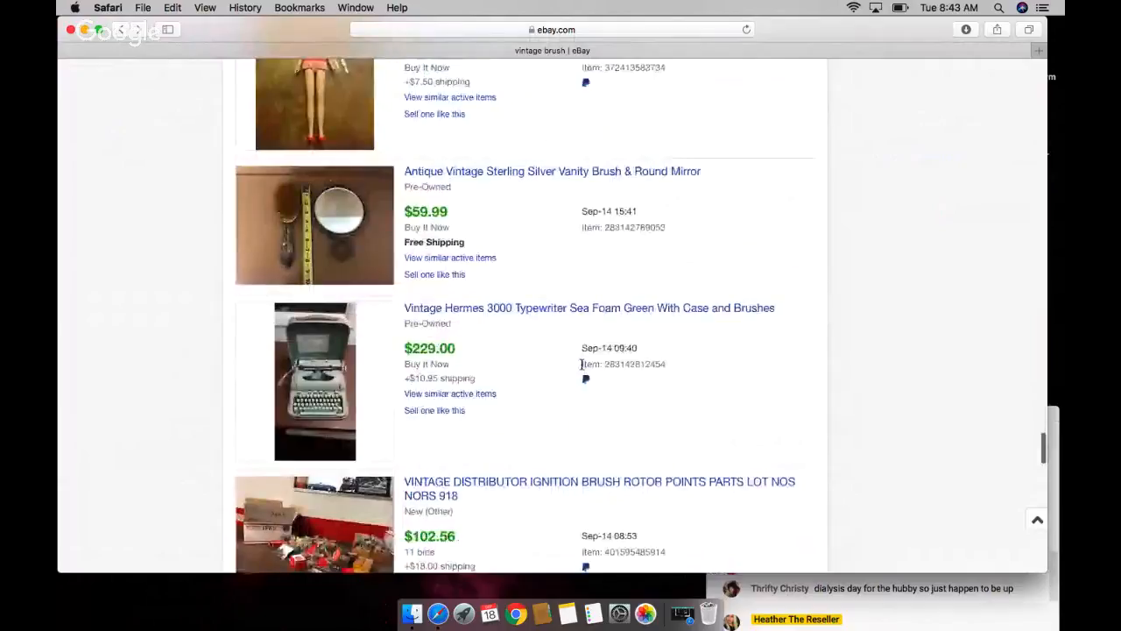
{"action": "scroll", "coordinate": [584, 368], "scroll_direction": "down", "scroll_amount": 3}
{"action": "scroll", "coordinate": [581, 365], "scroll_direction": "up", "scroll_amount": 1}
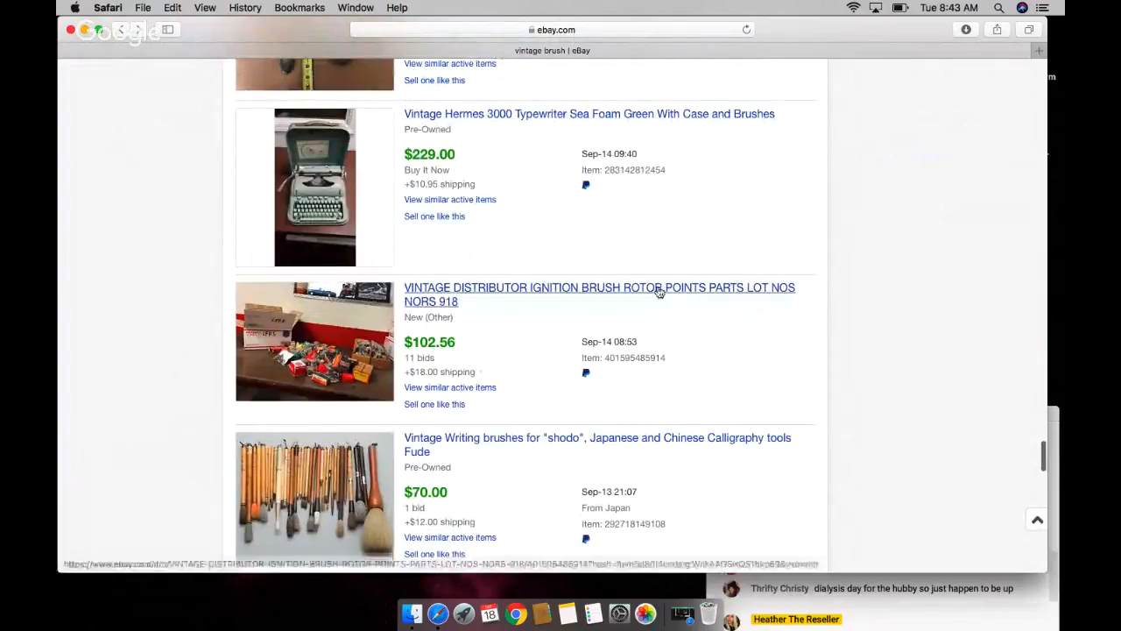
{"action": "scroll", "coordinate": [514, 417], "scroll_direction": "down", "scroll_amount": 1}
{"action": "scroll", "coordinate": [513, 417], "scroll_direction": "down", "scroll_amount": 3}
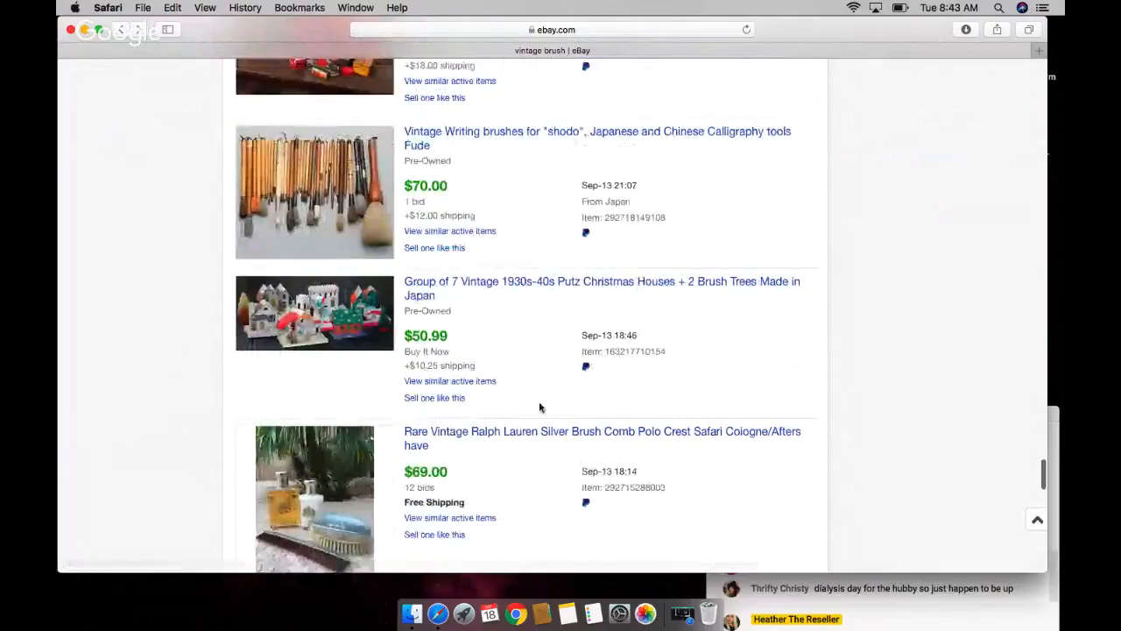
{"action": "scroll", "coordinate": [531, 413], "scroll_direction": "down", "scroll_amount": 2}
{"action": "scroll", "coordinate": [531, 417], "scroll_direction": "down", "scroll_amount": 5}
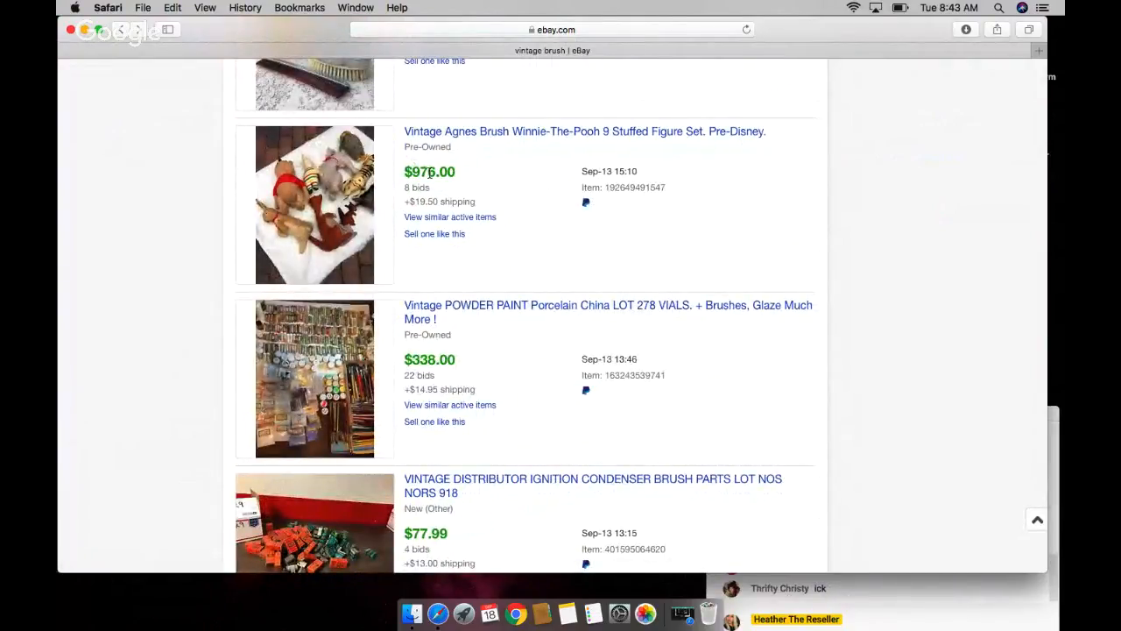
Step: Check the live chat, then view the Vintage Agnes Brush Winnie-The-Pooh figure set listing
{"action": "left_click", "coordinate": [865, 603]}
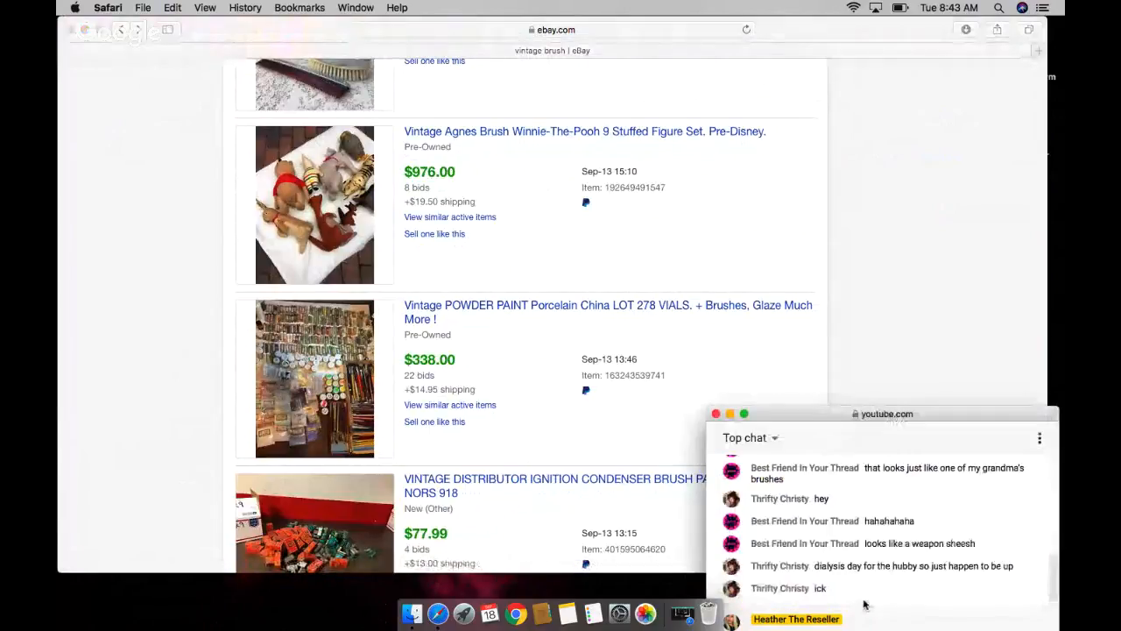
{"action": "mouse_move", "coordinate": [884, 566]}
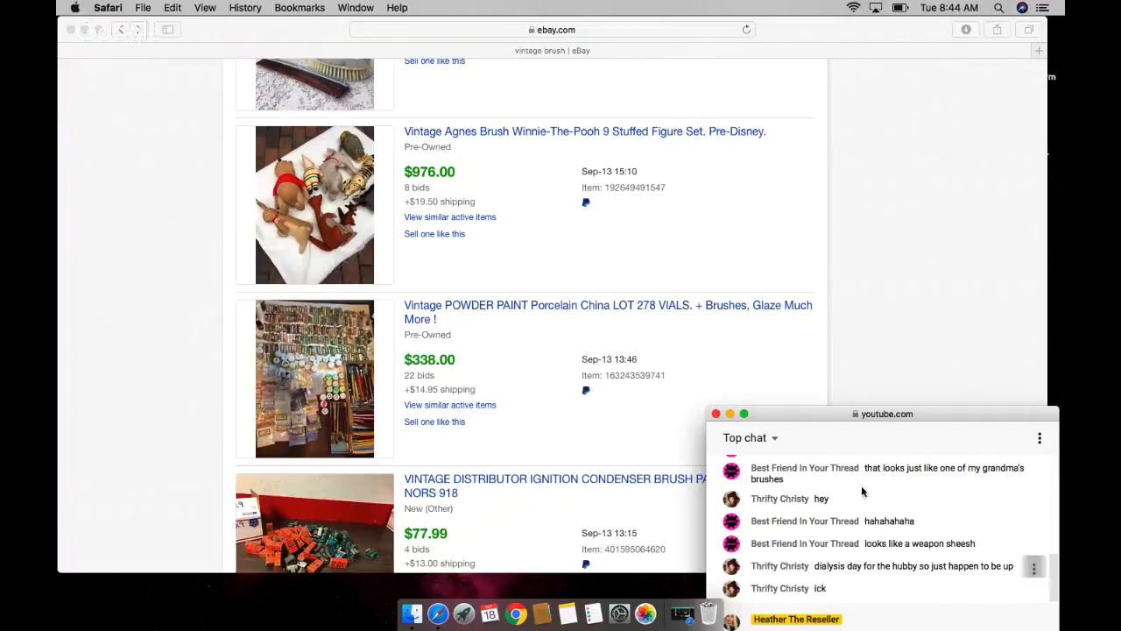
{"action": "left_click", "coordinate": [632, 431]}
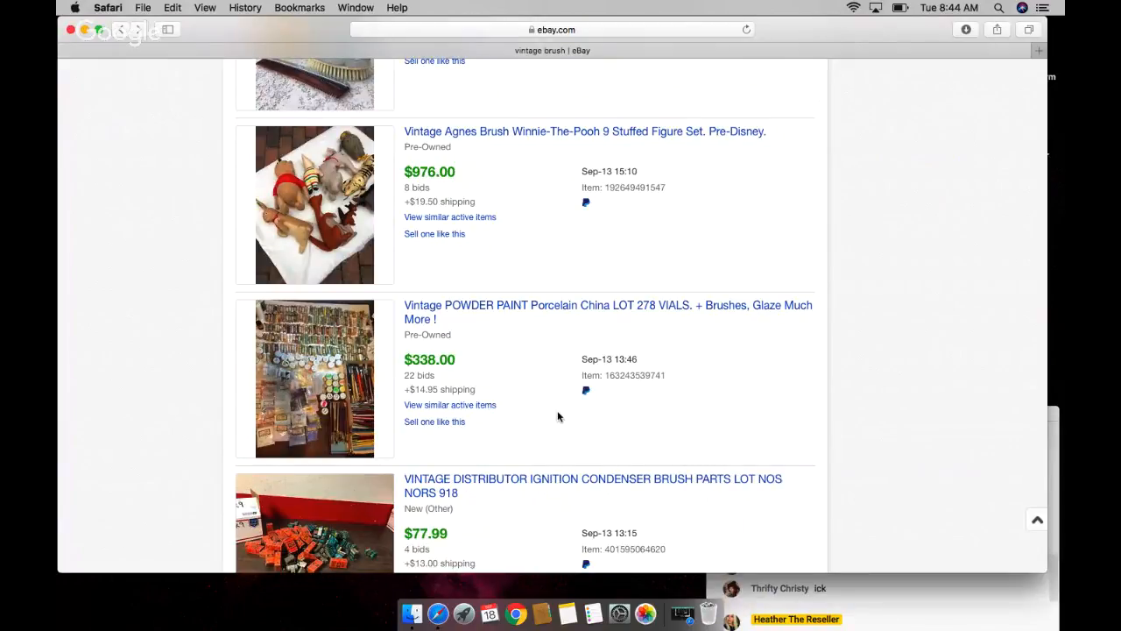
{"action": "left_click", "coordinate": [479, 131]}
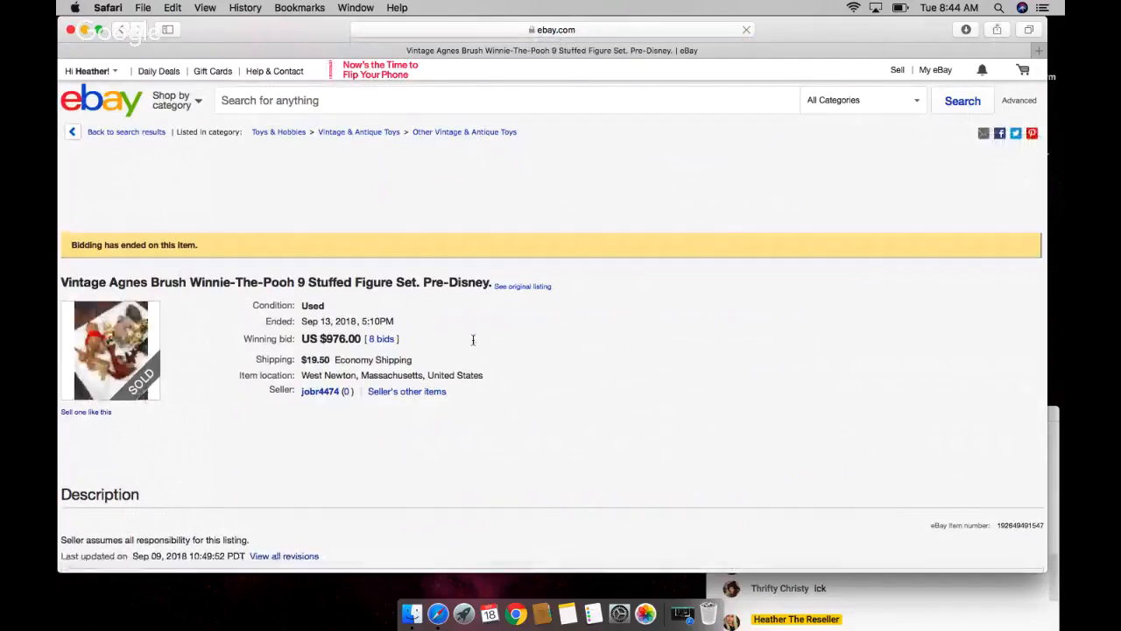
{"action": "left_click", "coordinate": [99, 349]}
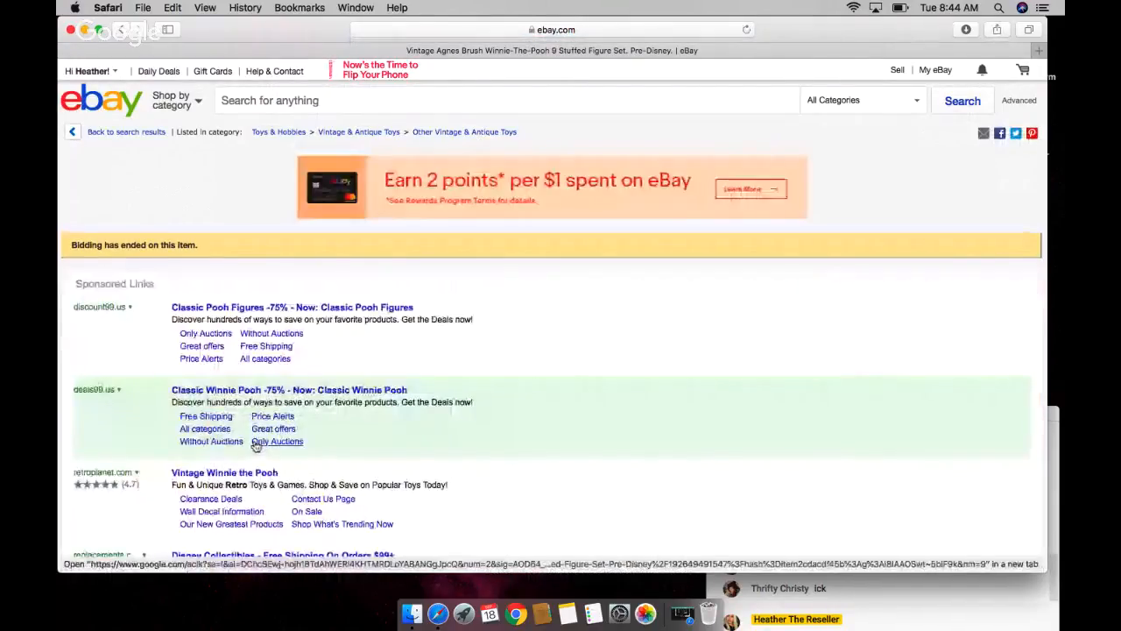
{"action": "scroll", "coordinate": [256, 445], "scroll_direction": "down", "scroll_amount": 5}
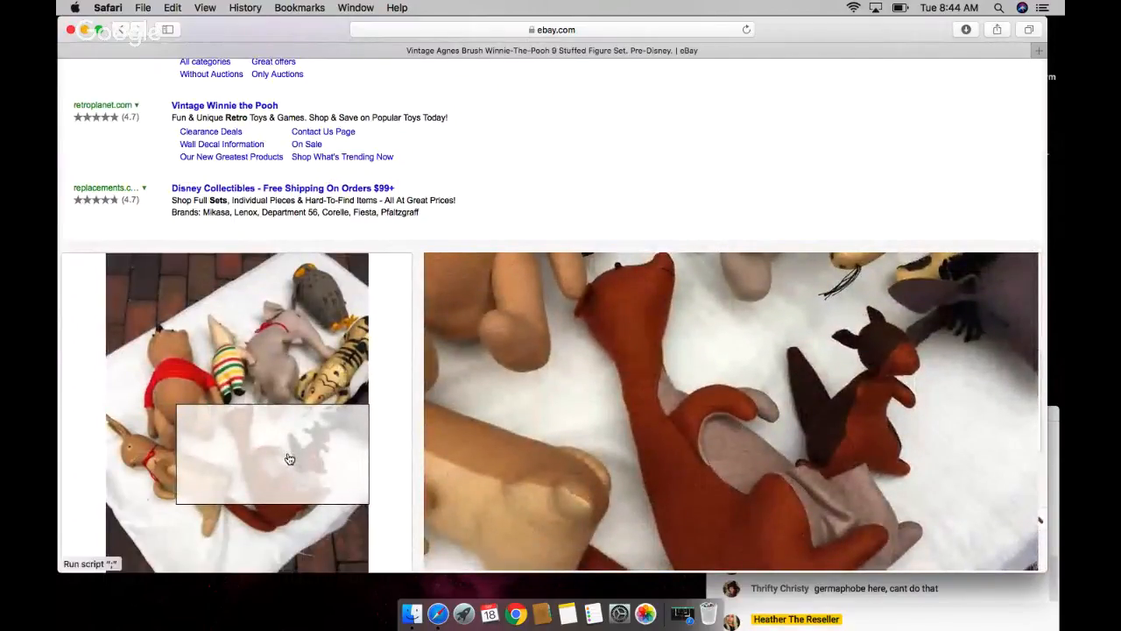
{"action": "left_click", "coordinate": [290, 458]}
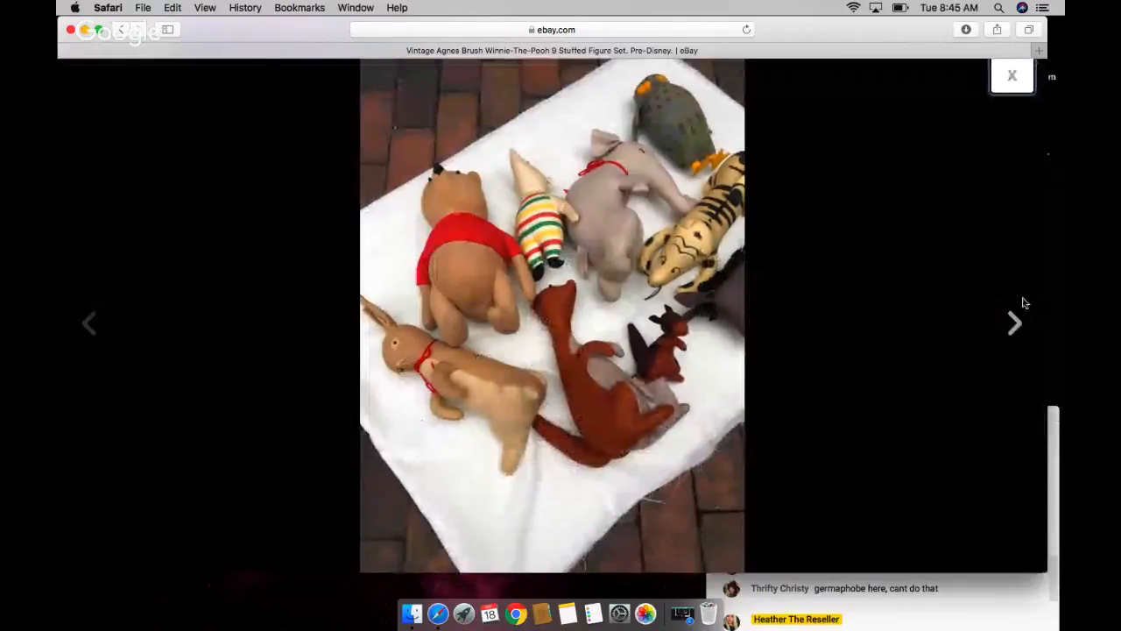
{"action": "left_click", "coordinate": [1014, 322]}
{"action": "left_click", "coordinate": [1014, 322]}
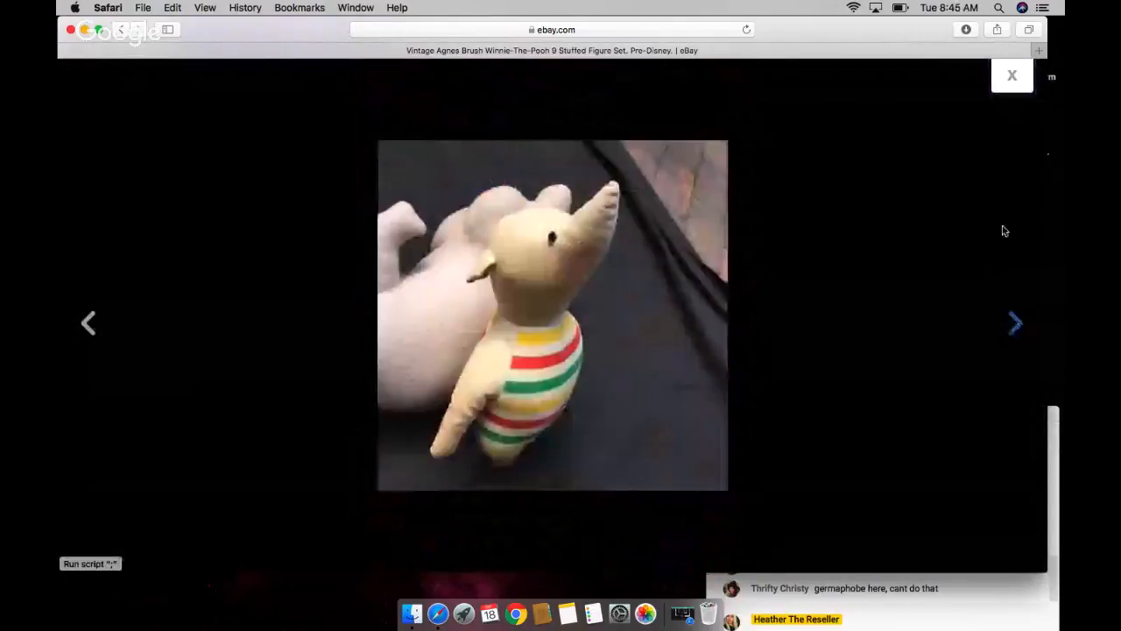
{"action": "left_click", "coordinate": [1012, 76]}
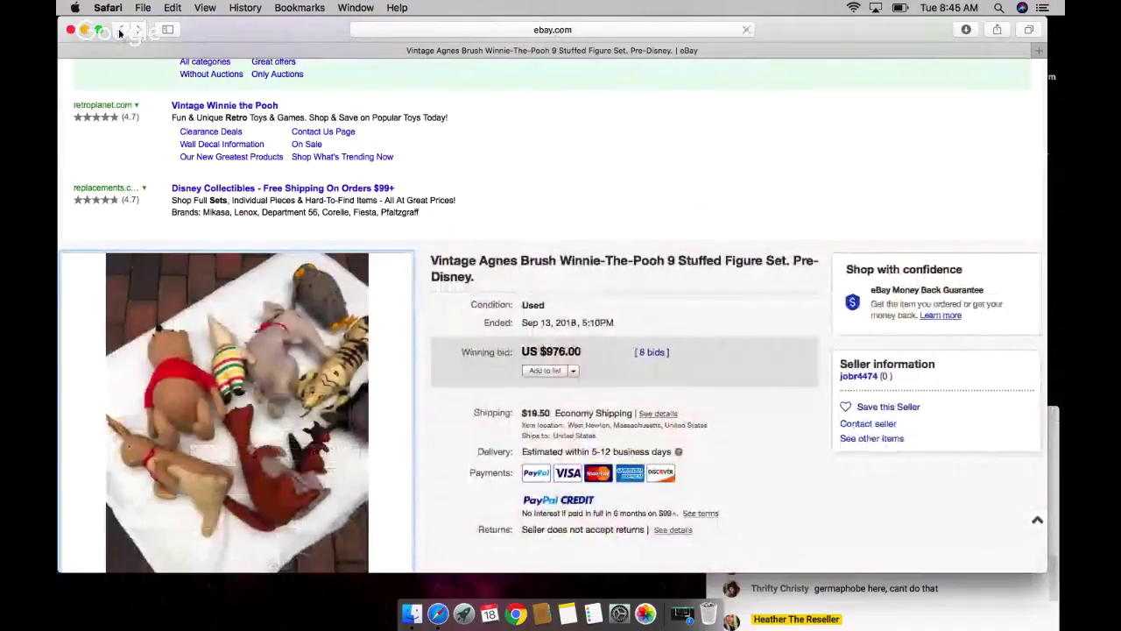
{"action": "left_click", "coordinate": [121, 31]}
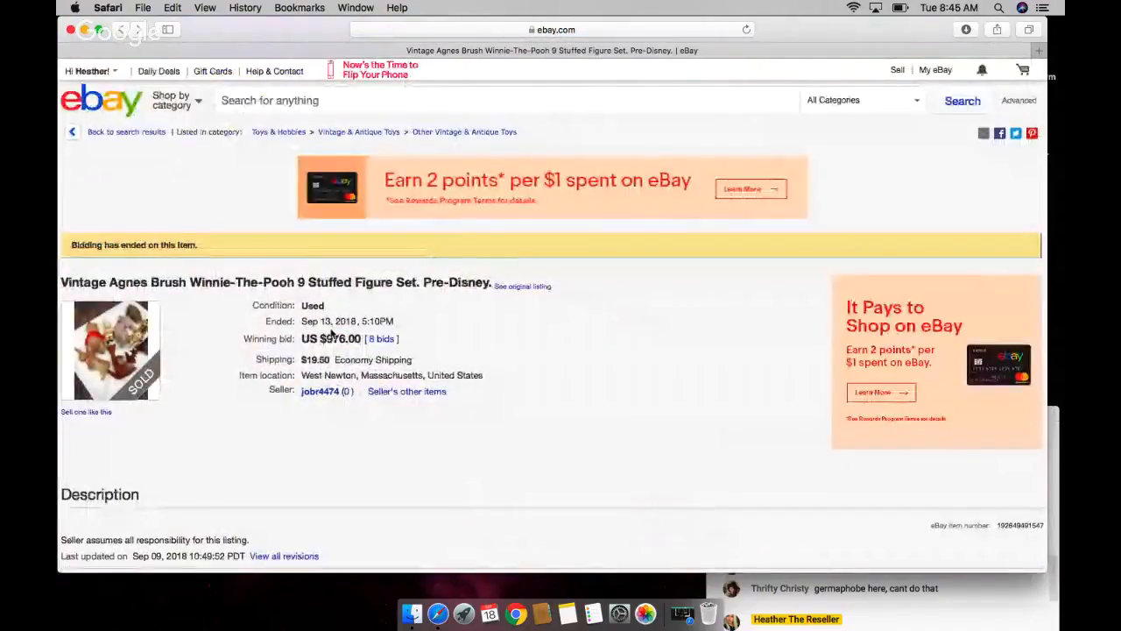
Step: Return to the vintage brush sold results, then close the eBay Safari window
{"action": "left_click", "coordinate": [136, 135]}
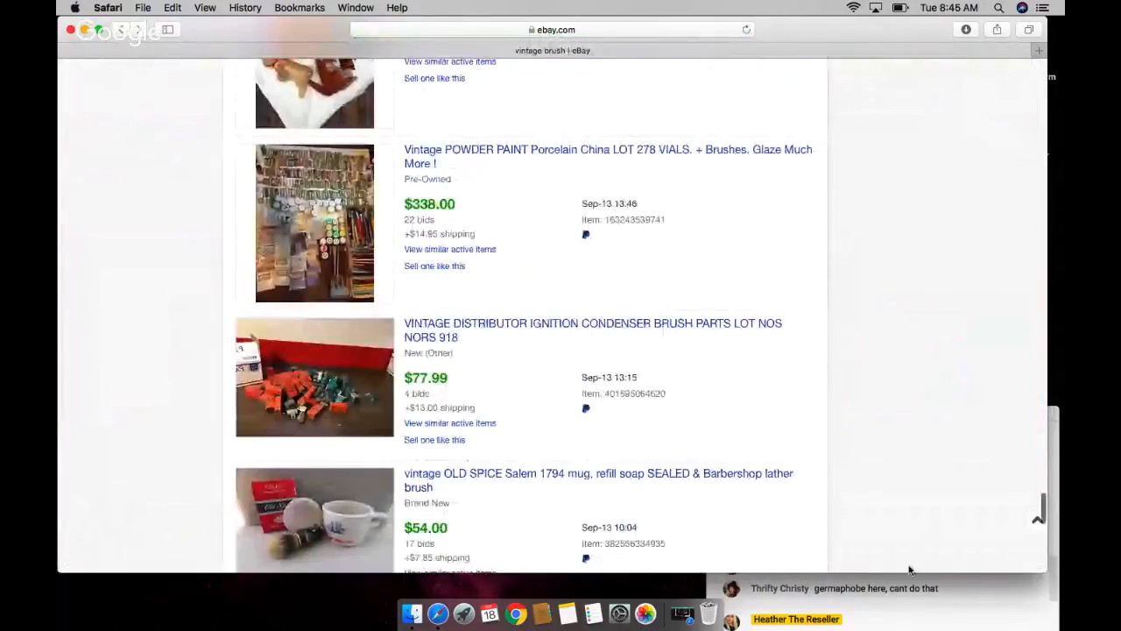
{"action": "left_click", "coordinate": [910, 570]}
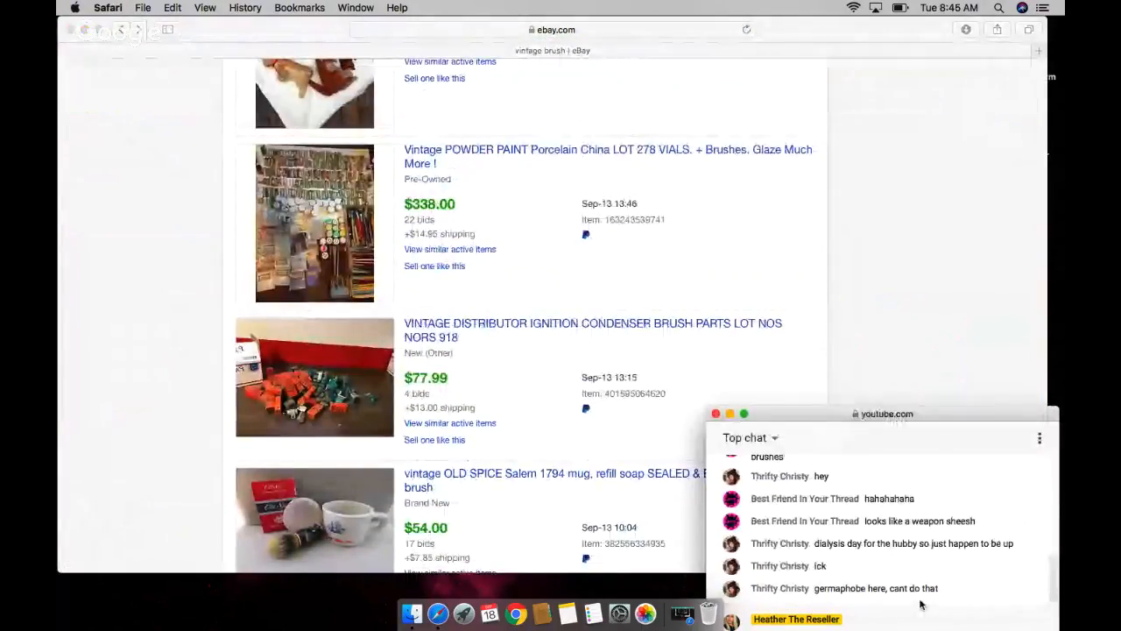
{"action": "left_click", "coordinate": [886, 314]}
{"action": "scroll", "coordinate": [650, 265], "scroll_direction": "down", "scroll_amount": 5}
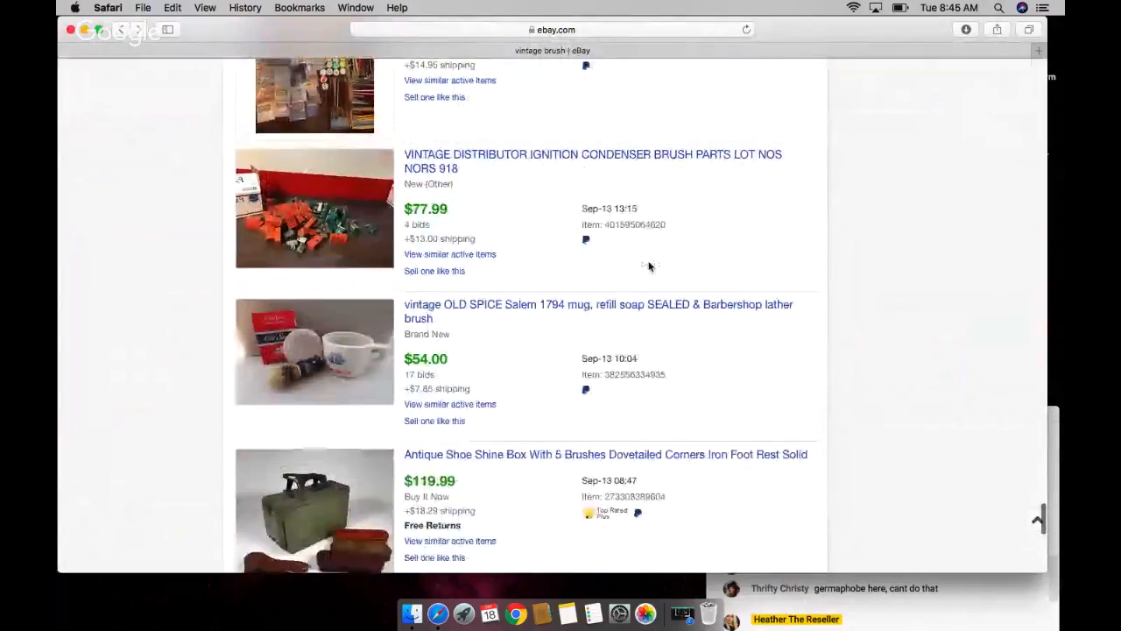
{"action": "scroll", "coordinate": [650, 266], "scroll_direction": "down", "scroll_amount": 5}
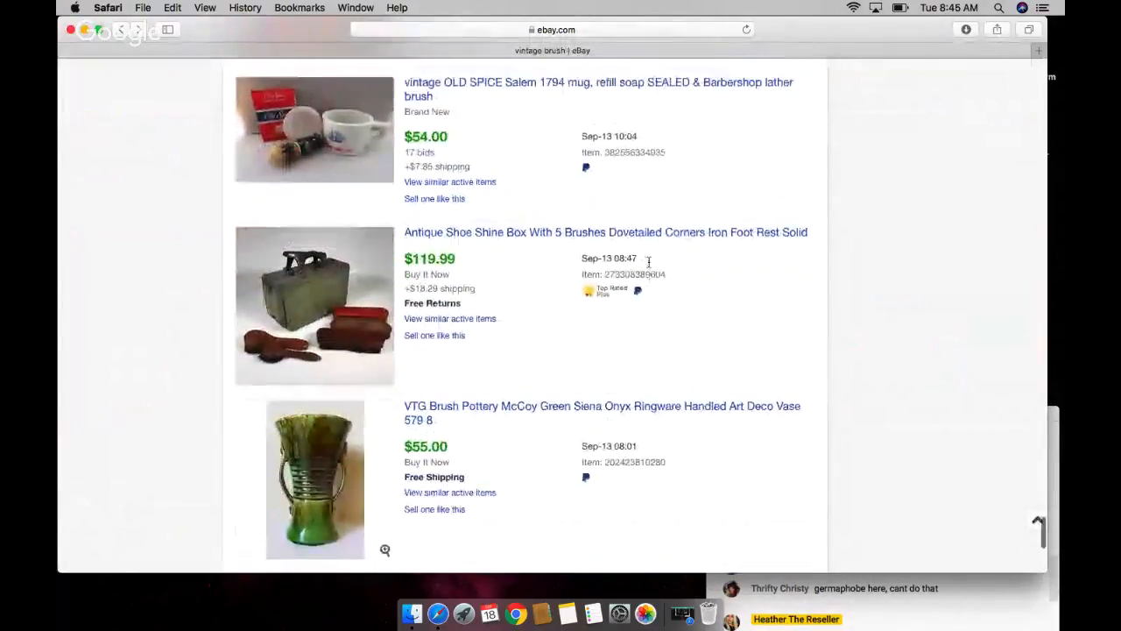
{"action": "scroll", "coordinate": [650, 262], "scroll_direction": "up", "scroll_amount": 10}
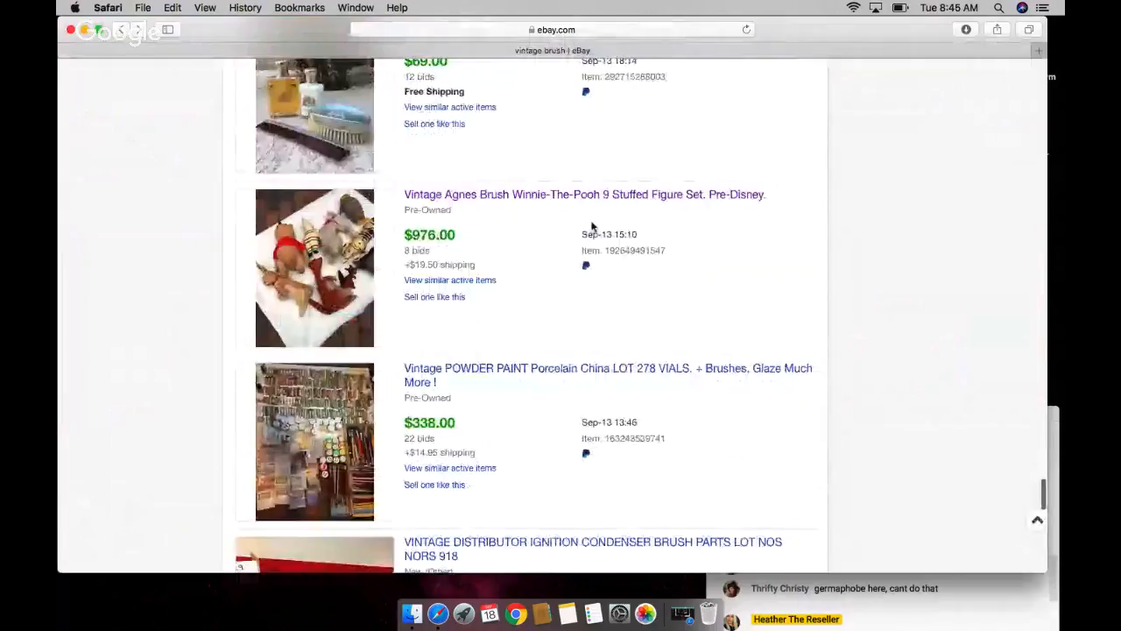
{"action": "left_click", "coordinate": [71, 30]}
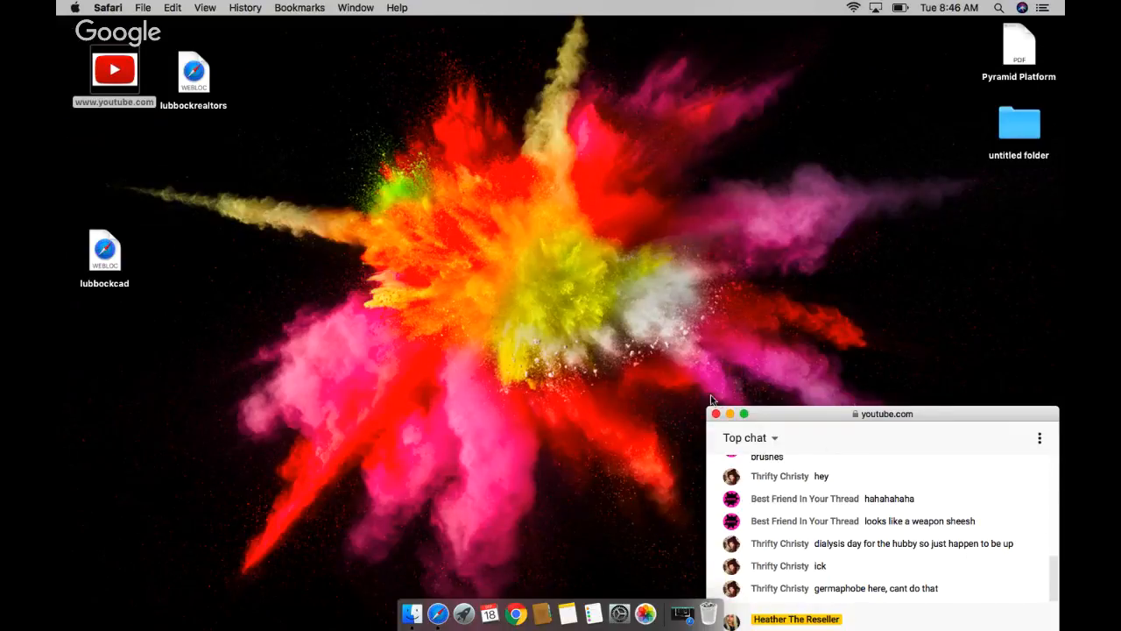
Step: Move the live chat window to screen centre and begin a new message in the Say something field
{"action": "left_click_drag", "start_coordinate": [811, 413], "coordinate": [528, 155]}
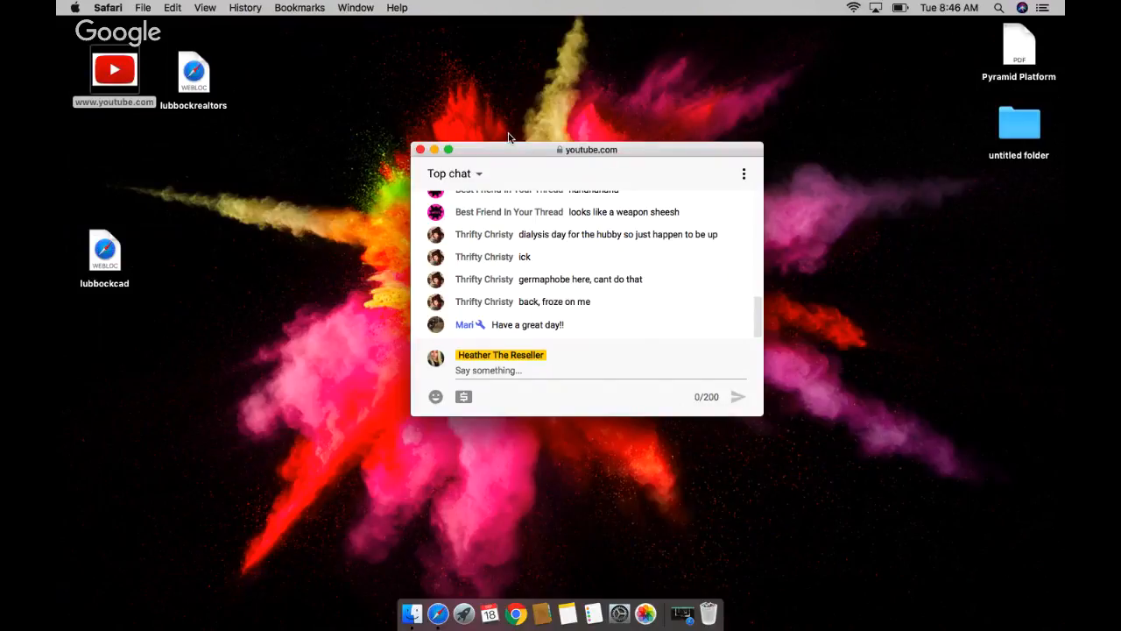
{"action": "left_click", "coordinate": [491, 370]}
{"action": "type", "text": "H"}
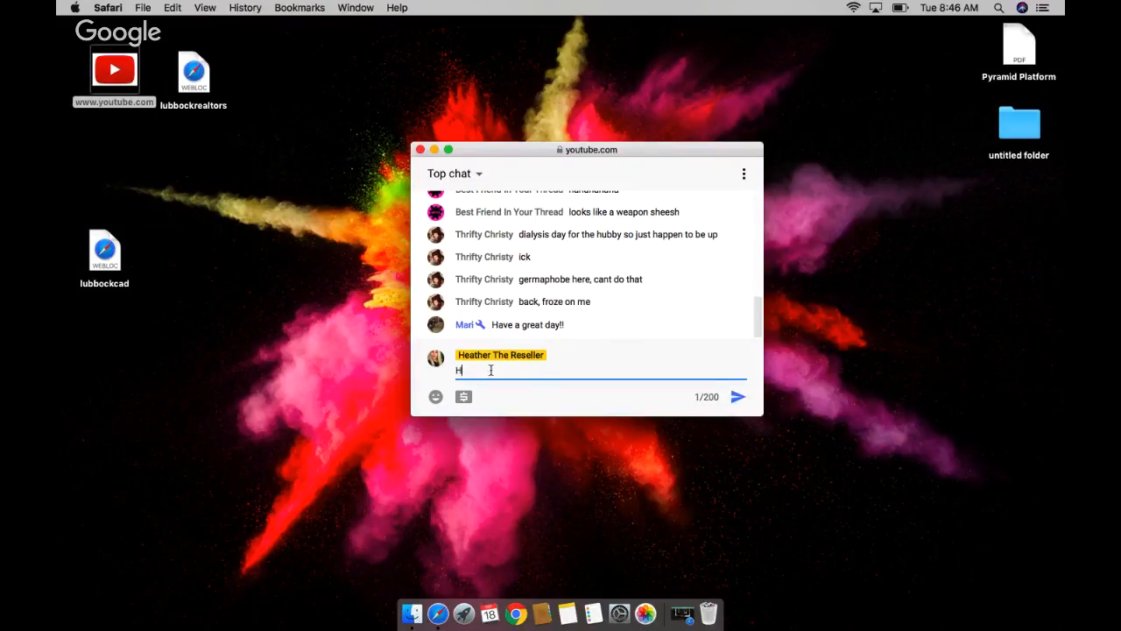
{"action": "type", "text": "ave a"}
{"action": "type", "text": " gre"}
{"action": "type", "text": "at day ~"}
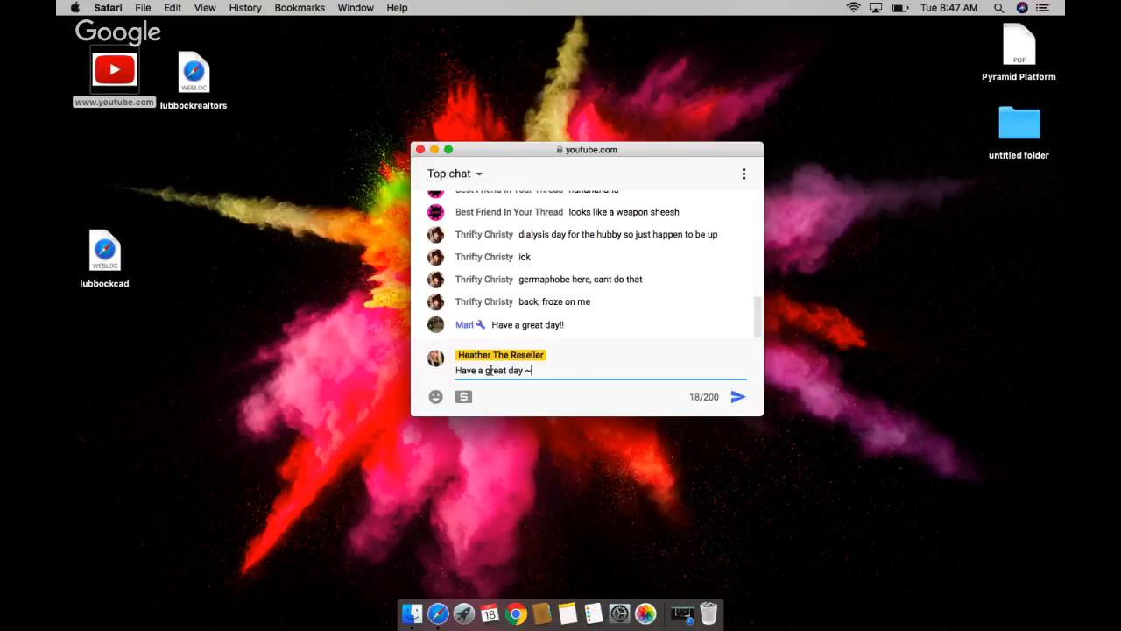
{"action": "type", "text": "! "}
{"action": "type", "text": "Thanks "}
{"action": "type", "text": "so mu"}
{"action": "type", "text": "ch for al"}
Step: Send "Have a great day! Thanks so much for hanging out!" and then "xoxoxoxo" to the live chat
{"action": "key", "text": "BackSpace"}
{"action": "key", "text": "BackSpace"}
{"action": "type", "text": "han"}
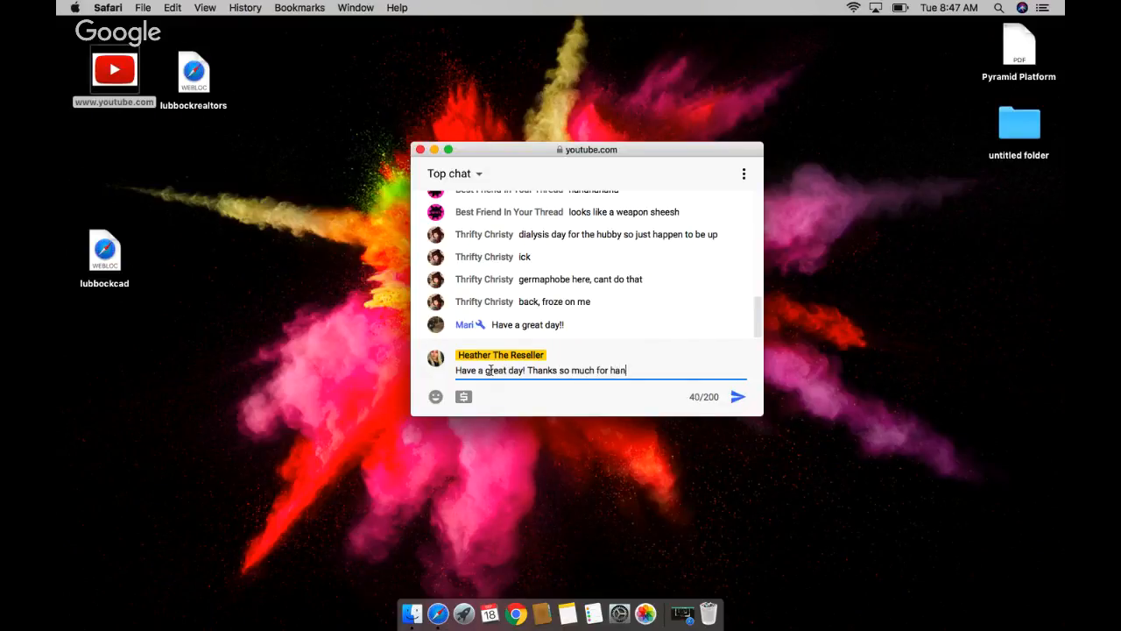
{"action": "type", "text": "ging out!"}
{"action": "key", "text": "Return"}
{"action": "type", "text": "xo"}
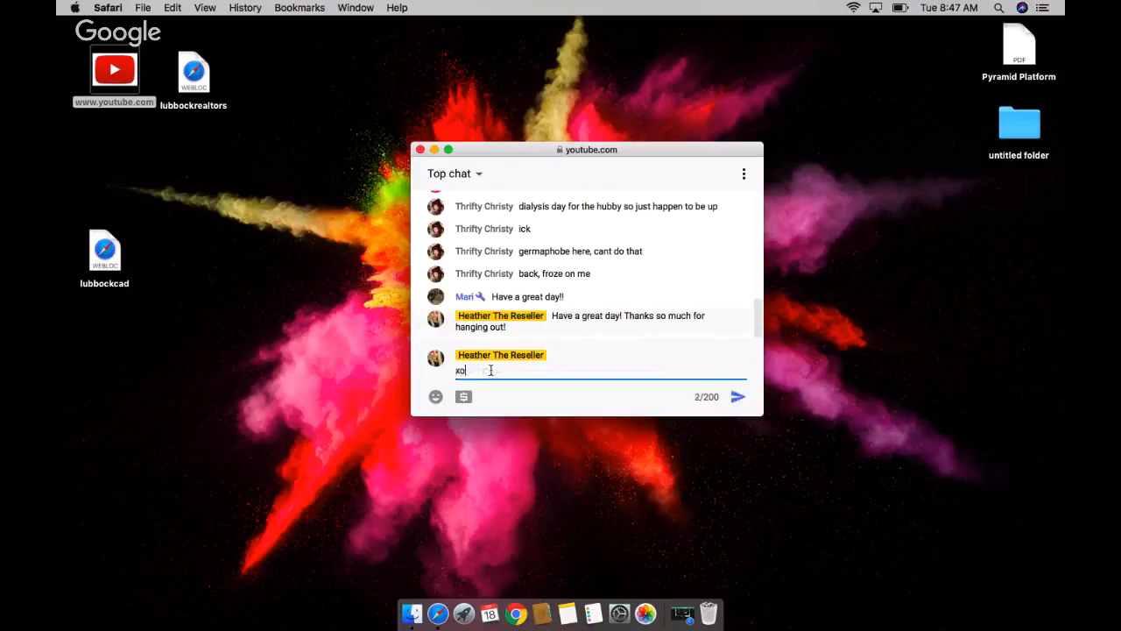
{"action": "type", "text": "xoxoxo"}
{"action": "key", "text": "Return"}
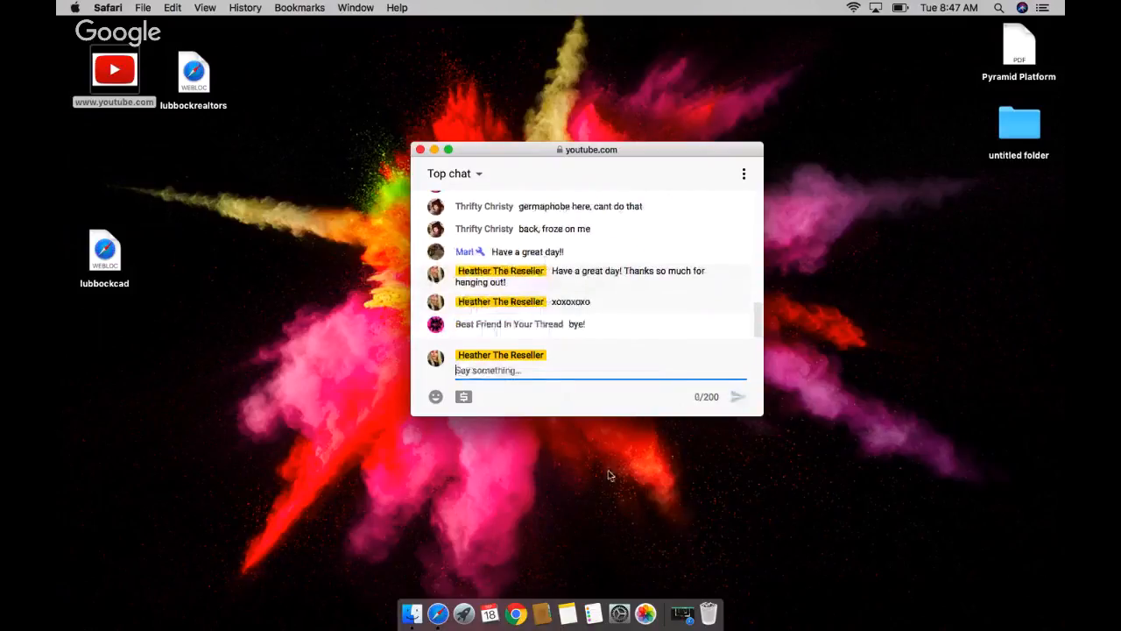